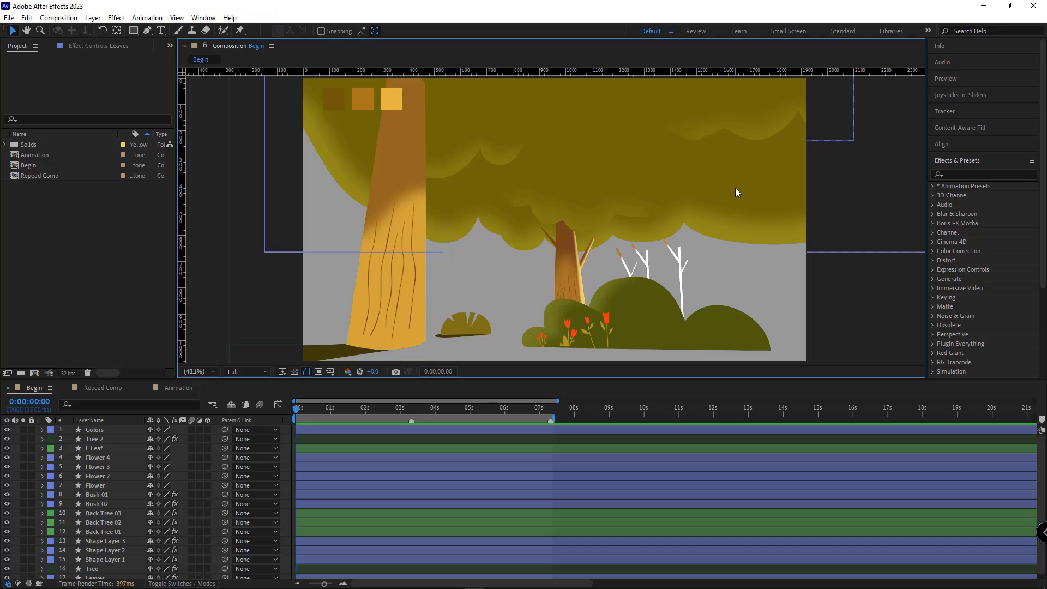
# - Isolate the Leaves layer to examine the canopy's full outline and soft edge highlight, then show all layers again
pyautogui.click(743, 195)
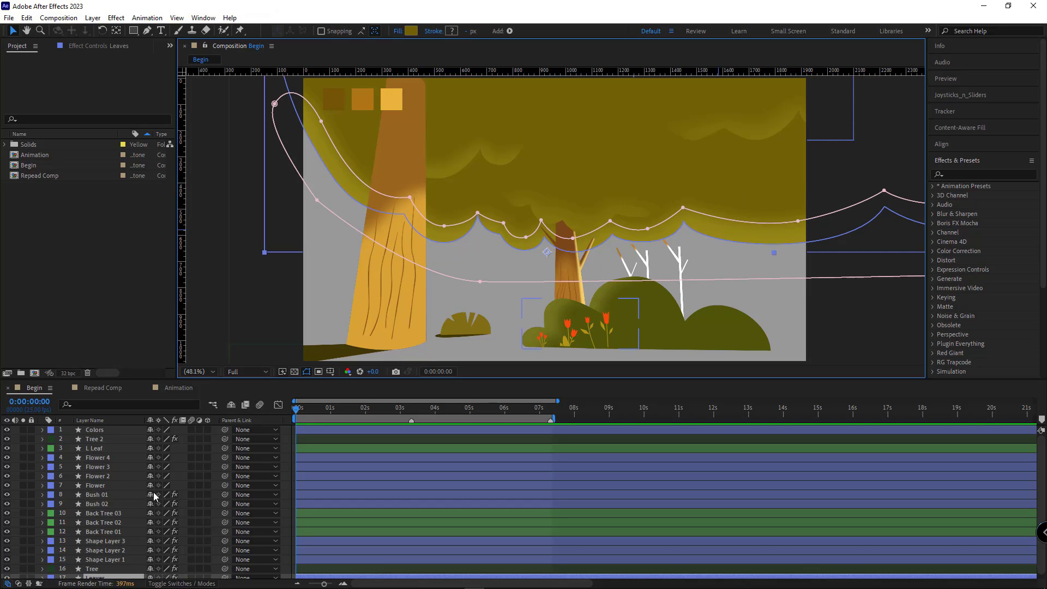
pyautogui.scroll(-1, 153, 496)
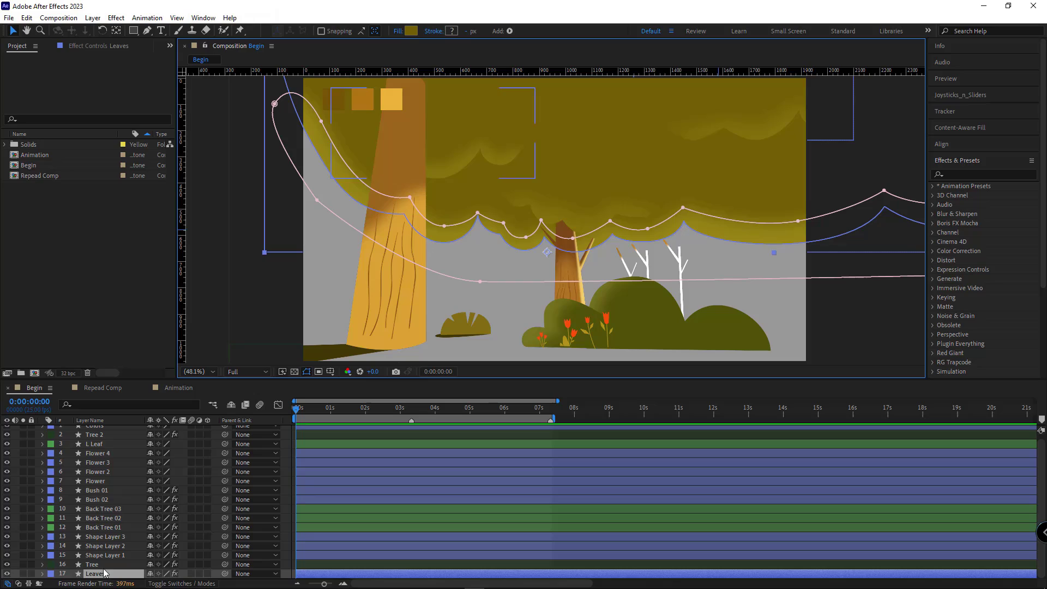
pyautogui.click(23, 574)
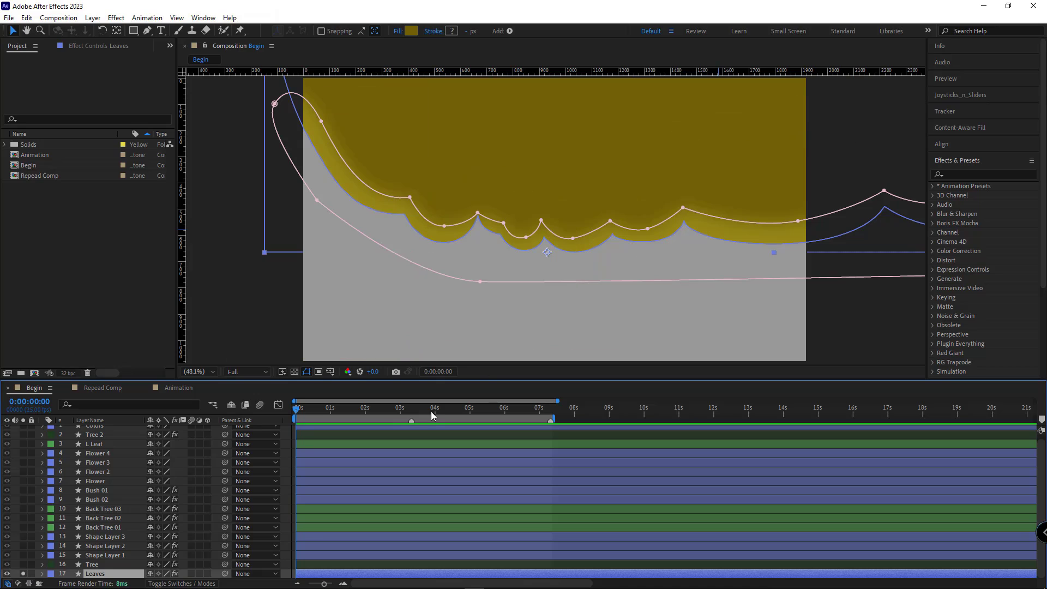
pyautogui.scroll(-2, 632, 222)
pyautogui.moveTo(673, 155); pyautogui.dragTo(614, 240)
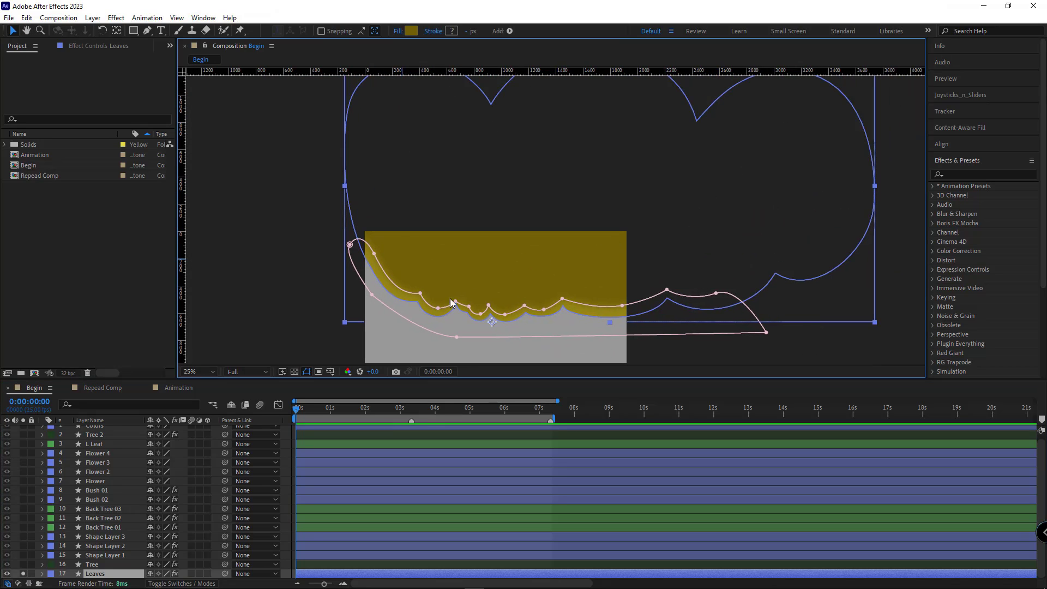
pyautogui.scroll(2, 515, 331)
pyautogui.moveTo(514, 329); pyautogui.dragTo(590, 175)
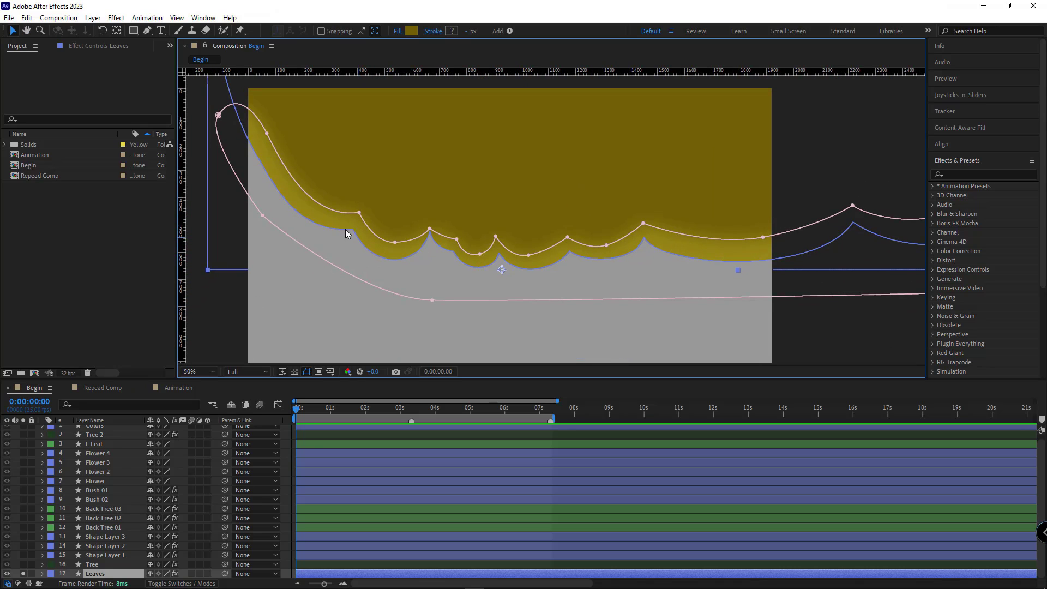
pyautogui.click(71, 511)
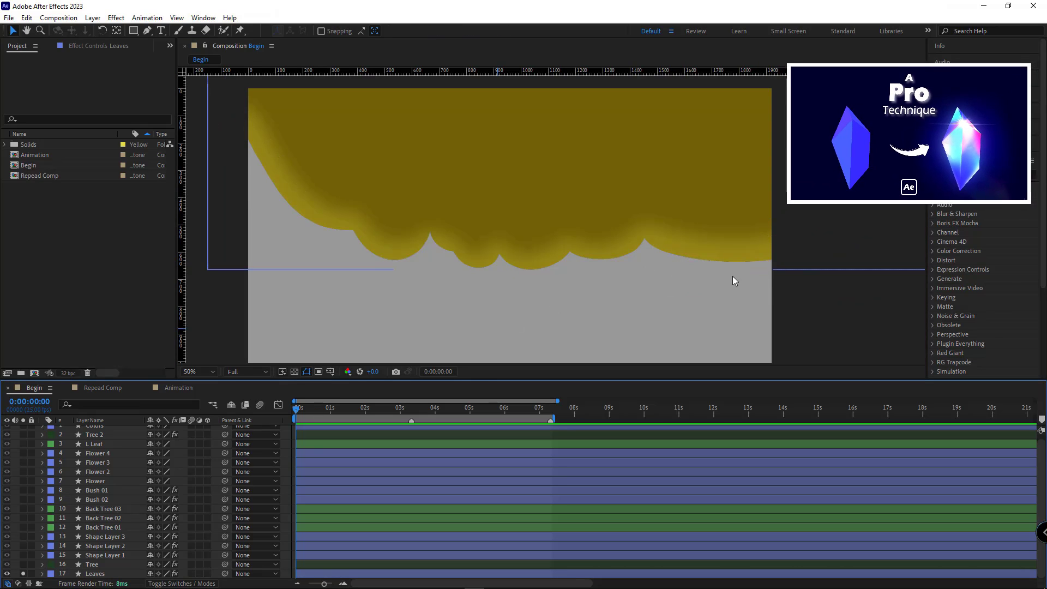
pyautogui.click(23, 574)
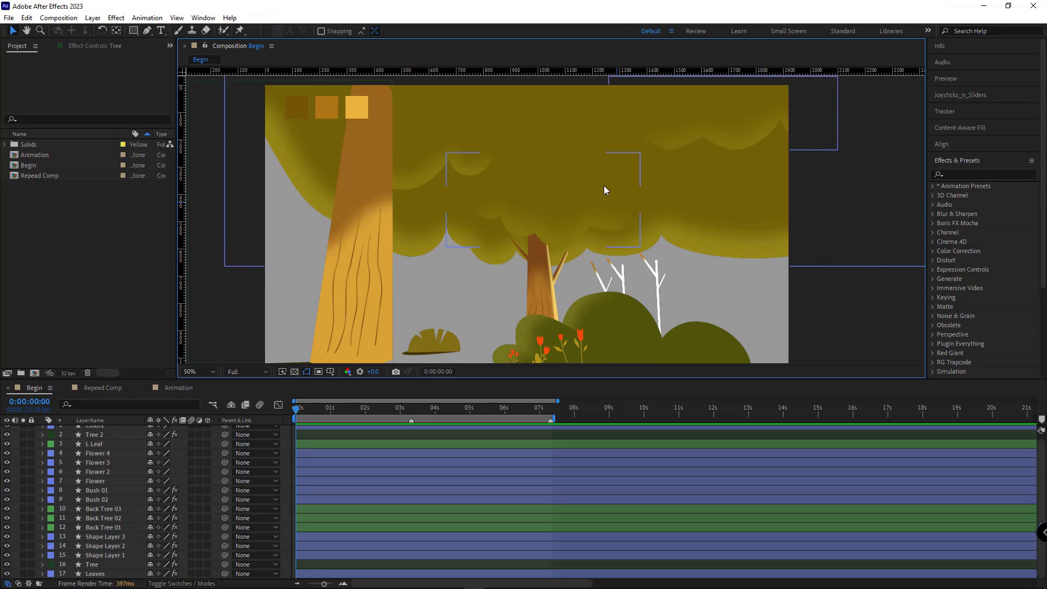
# - Isolate Shape Layers 1, 2 and 3 together with Leaves to examine the extra foliage shapes, then restore all layers
pyautogui.moveTo(602, 189); pyautogui.dragTo(598, 234)
pyautogui.click(546, 255)
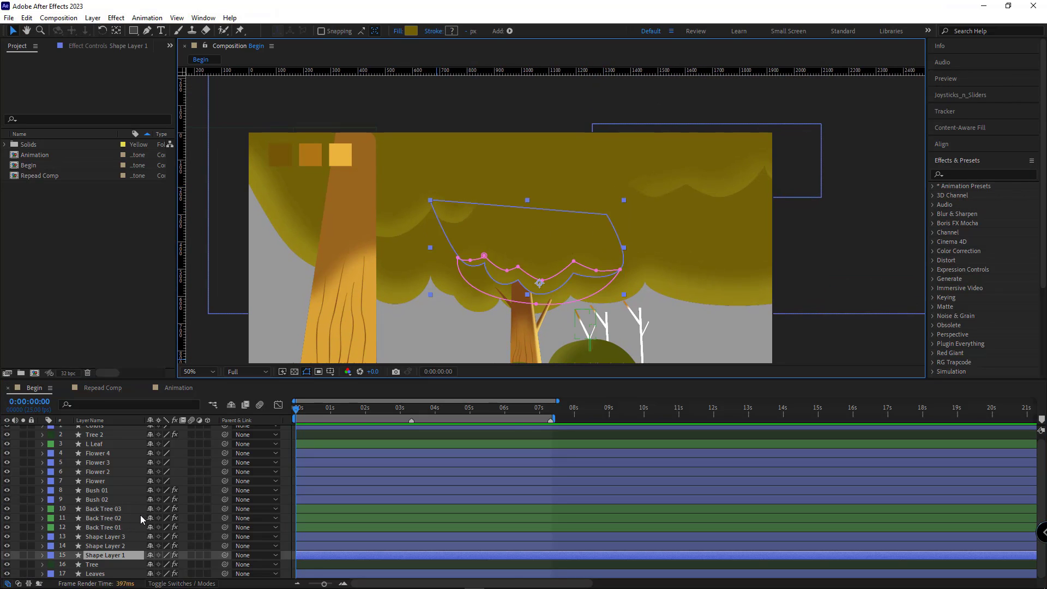
pyautogui.click(23, 536)
pyautogui.click(23, 545)
pyautogui.click(23, 555)
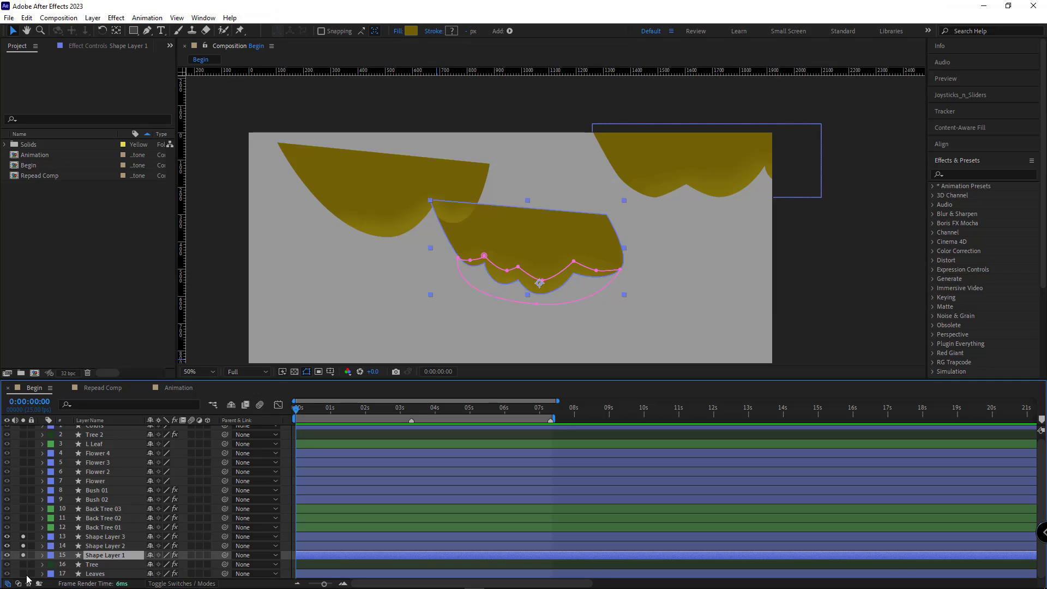
pyautogui.click(23, 573)
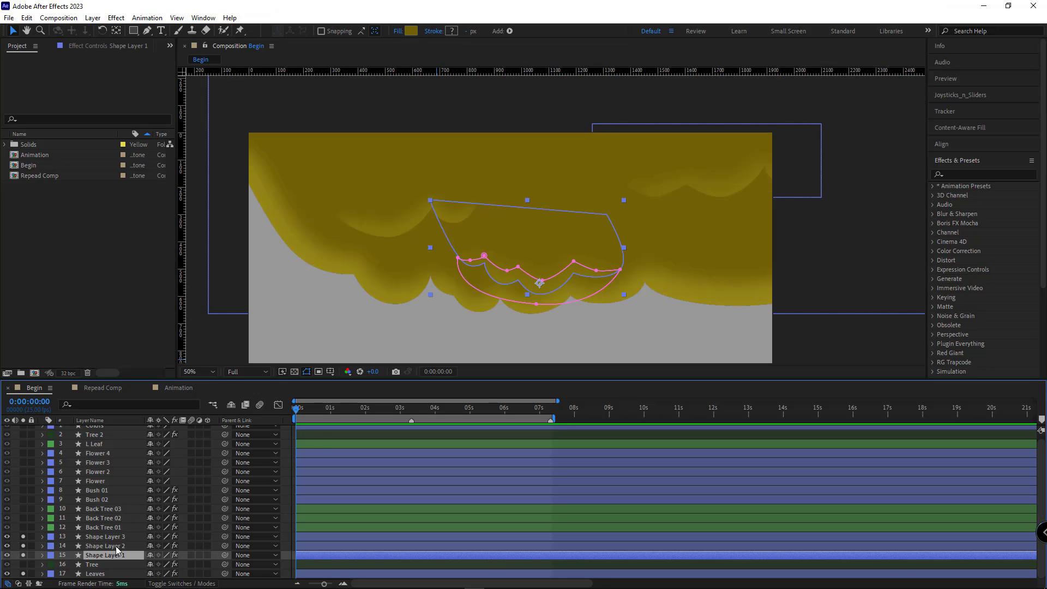
pyautogui.moveTo(23, 536); pyautogui.dragTo(22, 574)
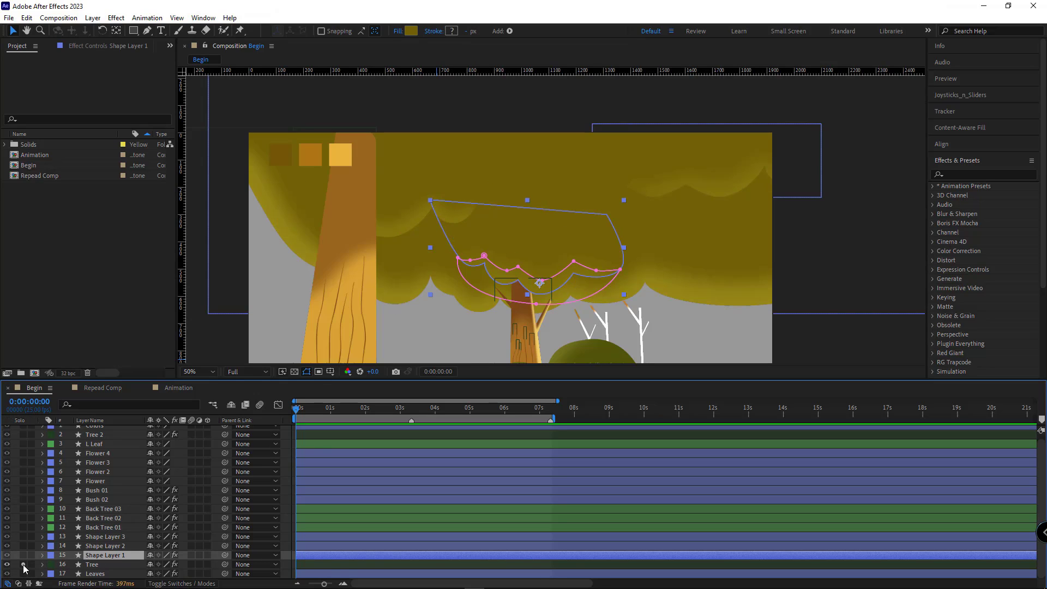
# - Isolate the Tree layer to examine its trunk, shading and highlight paths up close, then restore all layers
pyautogui.click(23, 565)
pyautogui.moveTo(454, 287); pyautogui.dragTo(496, 191)
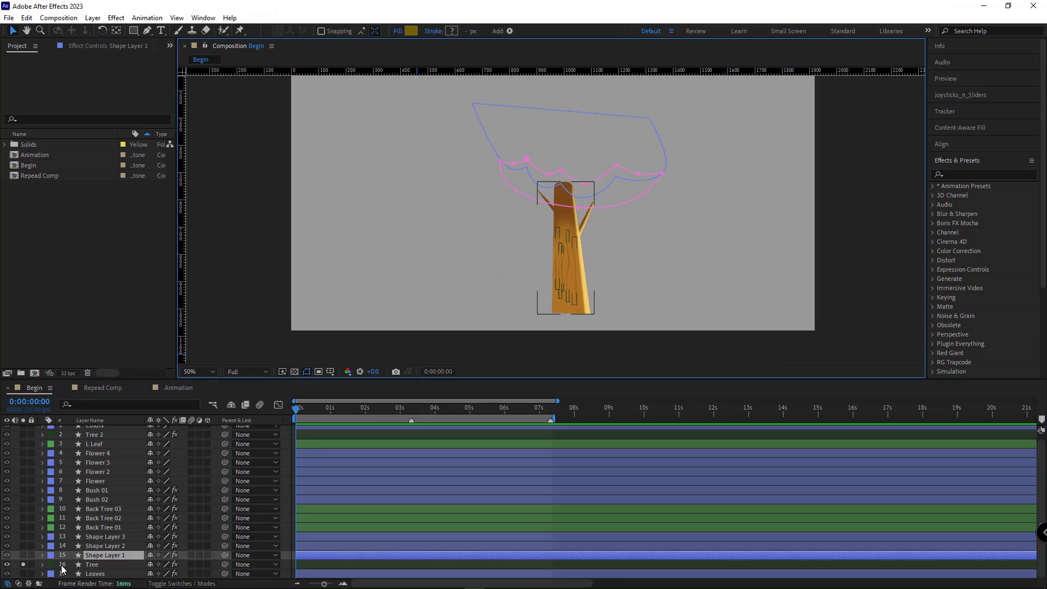
pyautogui.press('.')
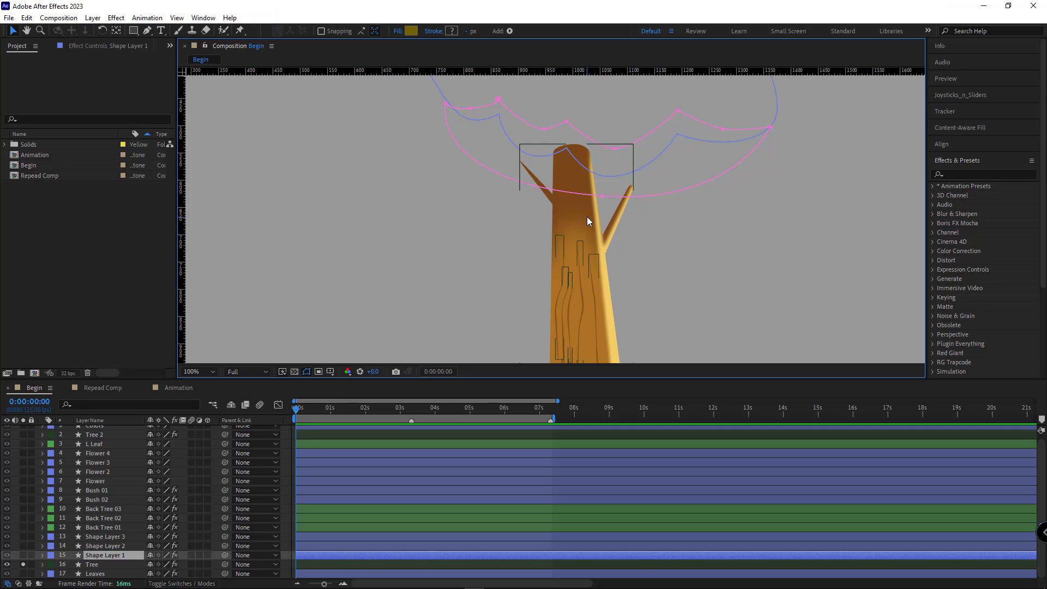
pyautogui.click(601, 285)
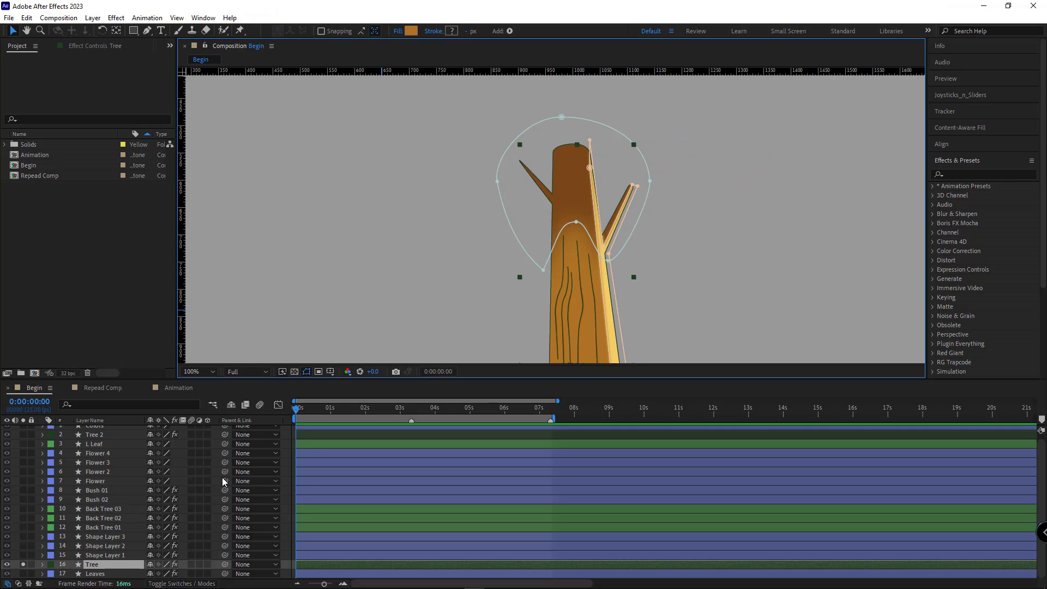
pyautogui.press('F2')
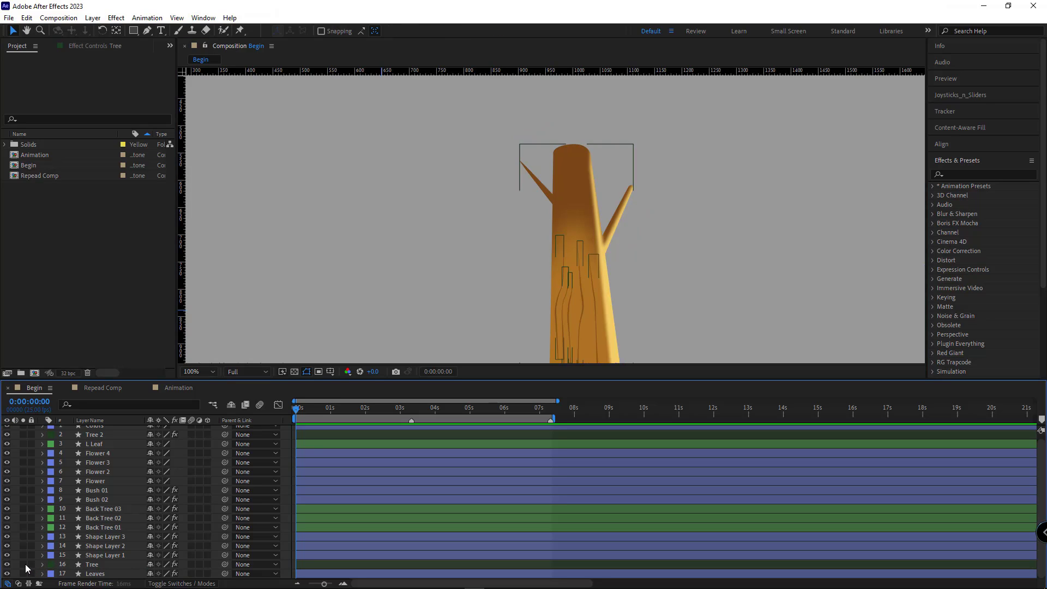
pyautogui.click(24, 565)
pyautogui.scroll(-1, 454, 294)
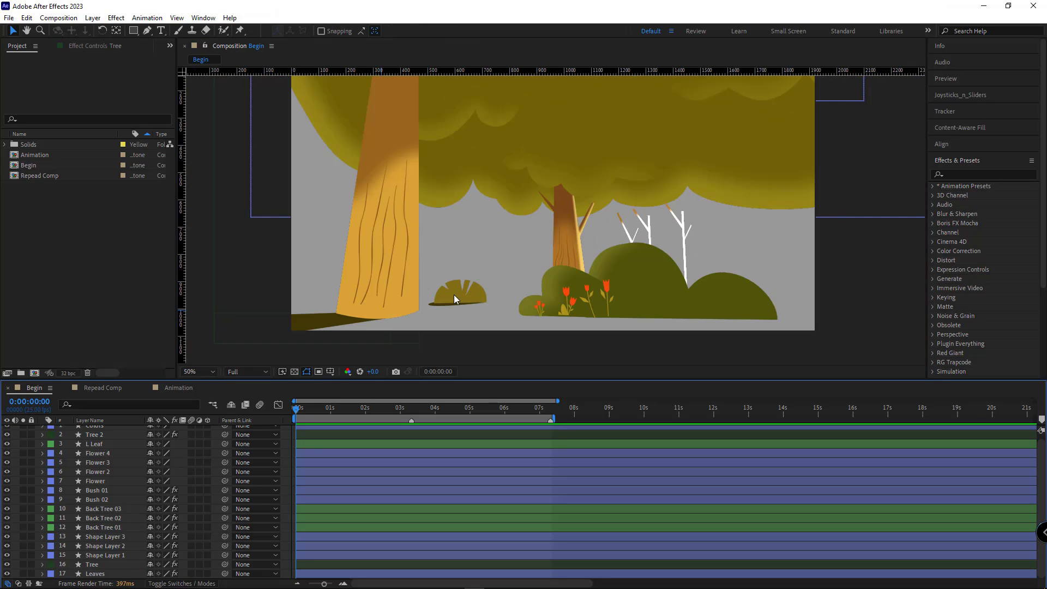
# - Isolate Bush 02 and move the lower inner point of its highlight path slightly inward
pyautogui.click(651, 289)
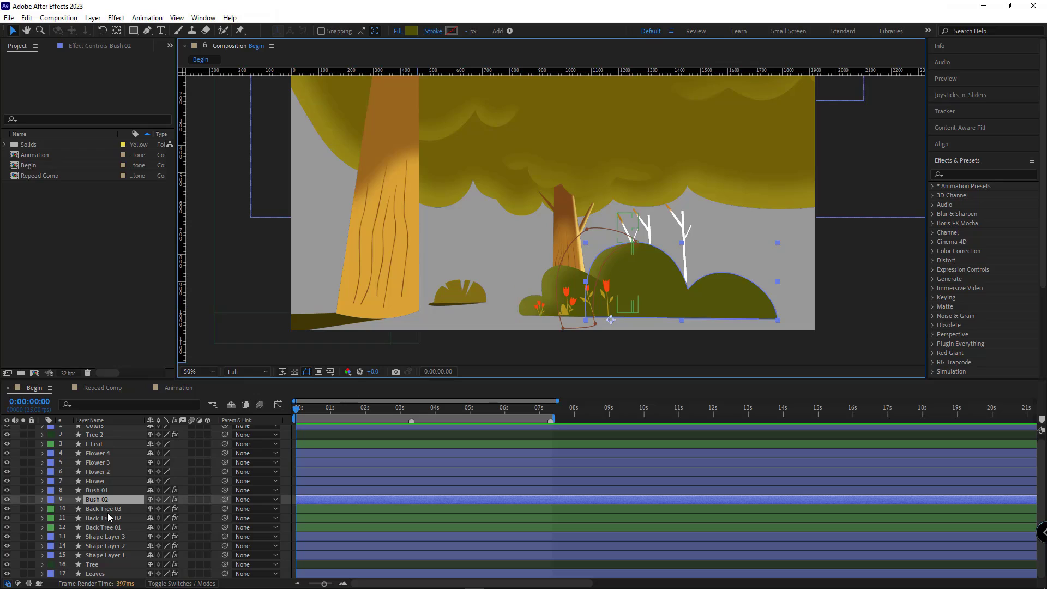
pyautogui.click(94, 490)
pyautogui.click(24, 499)
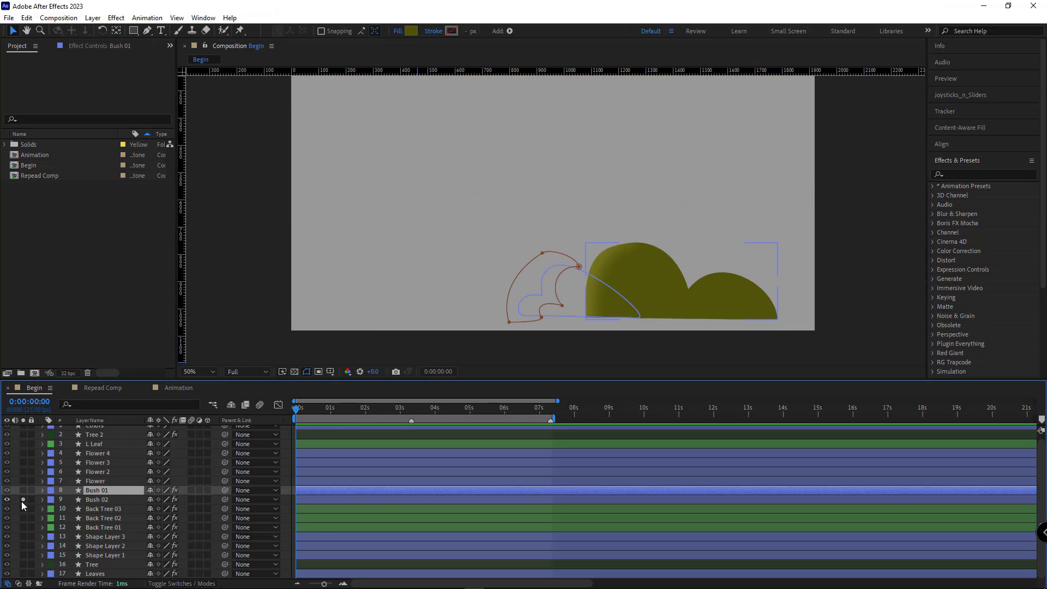
pyautogui.click(666, 283)
pyautogui.scroll(1, 661, 231)
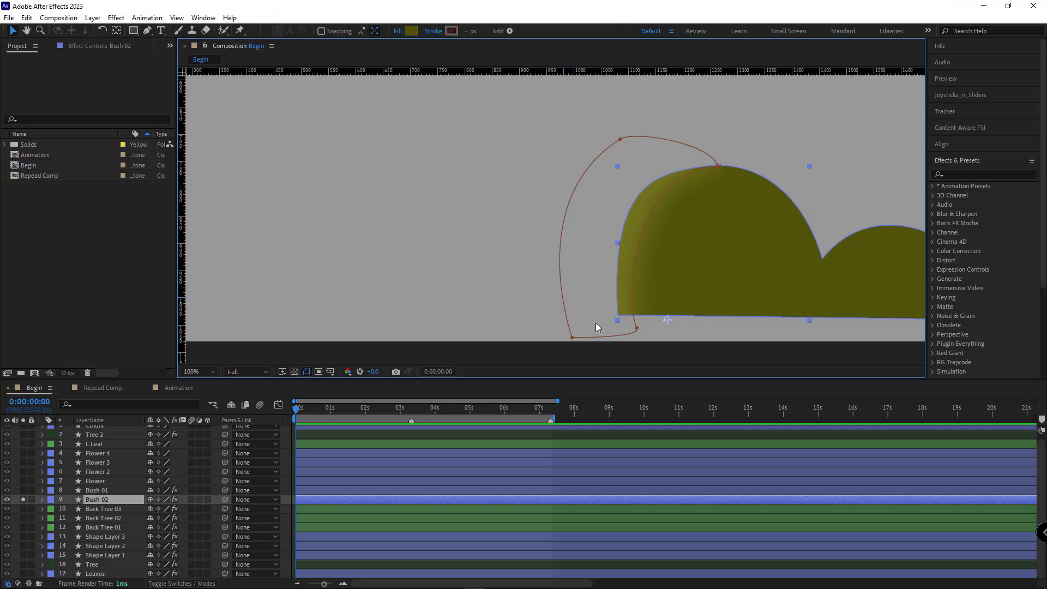
pyautogui.click(638, 328)
pyautogui.moveTo(636, 328)
pyautogui.mouseDown()
pyautogui.moveTo(673, 328)
pyautogui.moveTo(647, 320)
pyautogui.mouseUp()
# - Show Bush 01 alongside the isolated Bush 02 to examine both bushes, then turn off their solo state
pyautogui.click(99, 490)
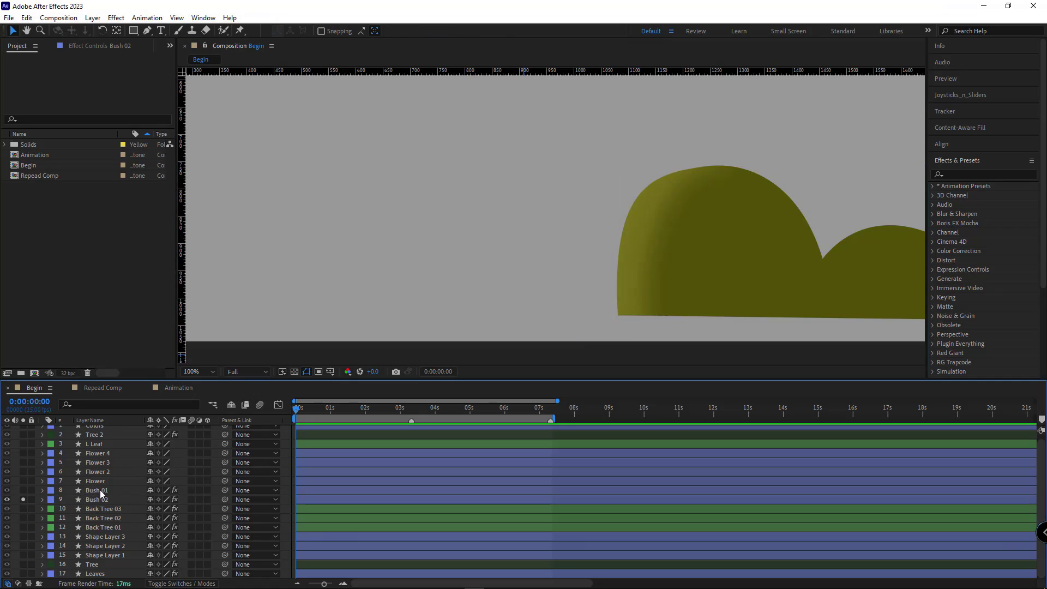
pyautogui.click(24, 490)
pyautogui.scroll(-1, 555, 267)
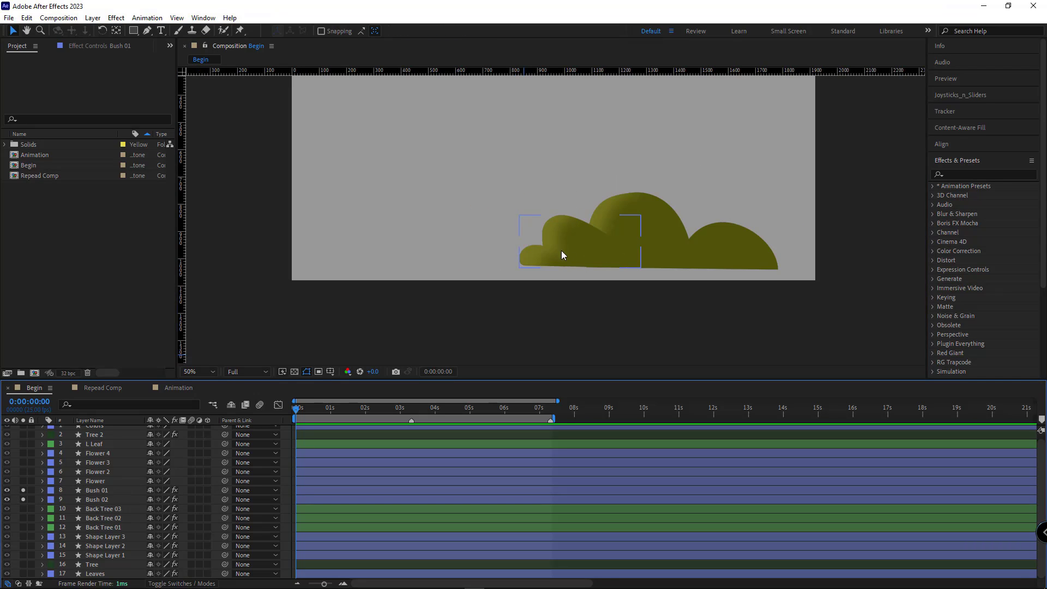
pyautogui.click(38, 482)
pyautogui.click(24, 491)
# - Select each of the four flower layers in front of the bushes to examine how they are separated
pyautogui.scroll(1, 570, 280)
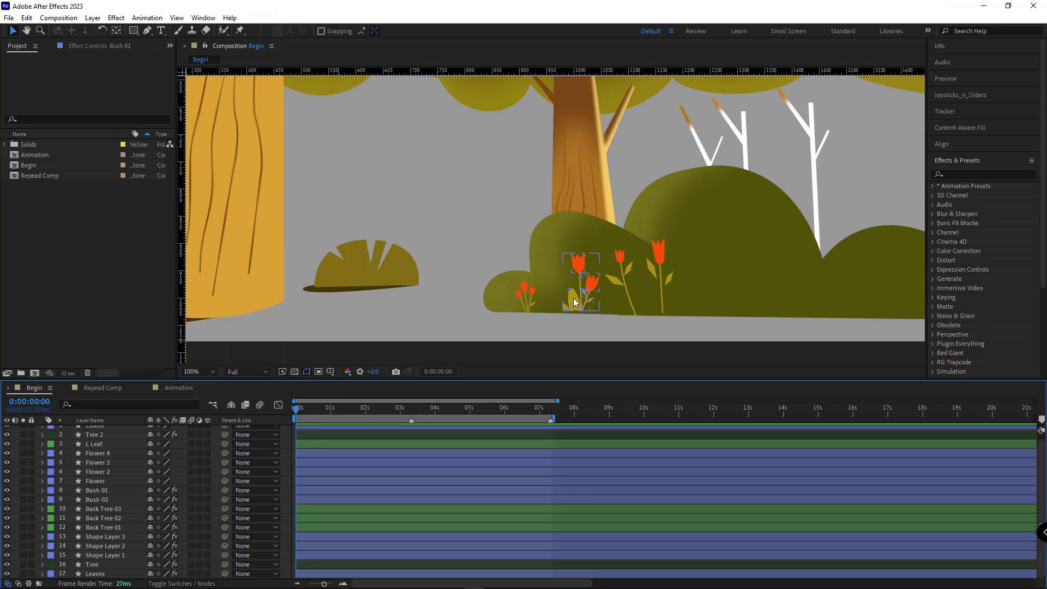
pyautogui.click(574, 298)
pyautogui.click(626, 284)
pyautogui.click(659, 281)
pyautogui.click(525, 291)
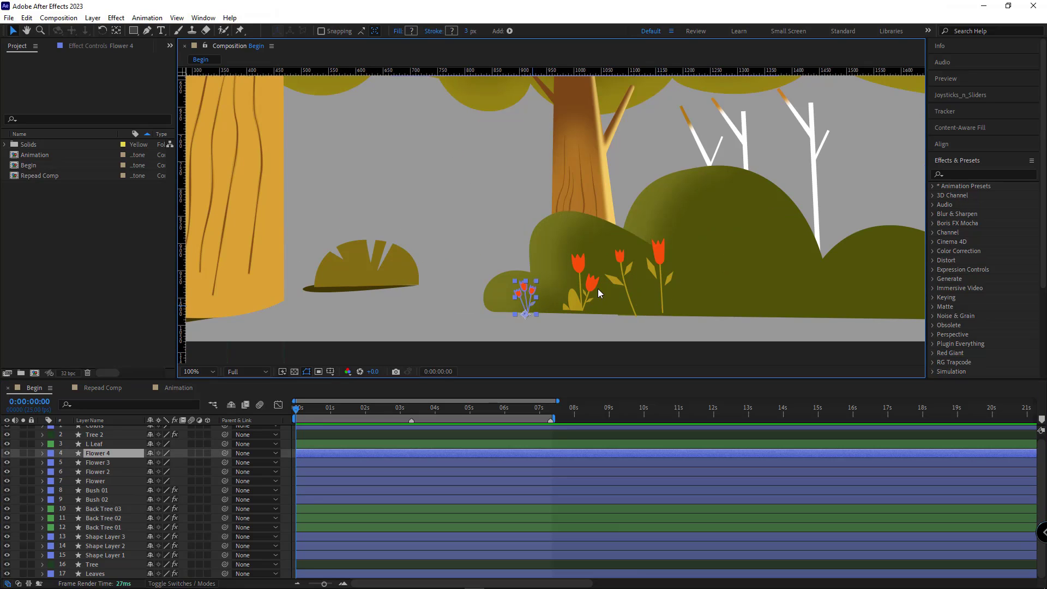
# - Select the three thin white back trees behind the bushes one by one to examine their separate layers
pyautogui.moveTo(709, 182); pyautogui.dragTo(668, 221)
pyautogui.click(768, 174)
pyautogui.click(703, 175)
pyautogui.click(657, 175)
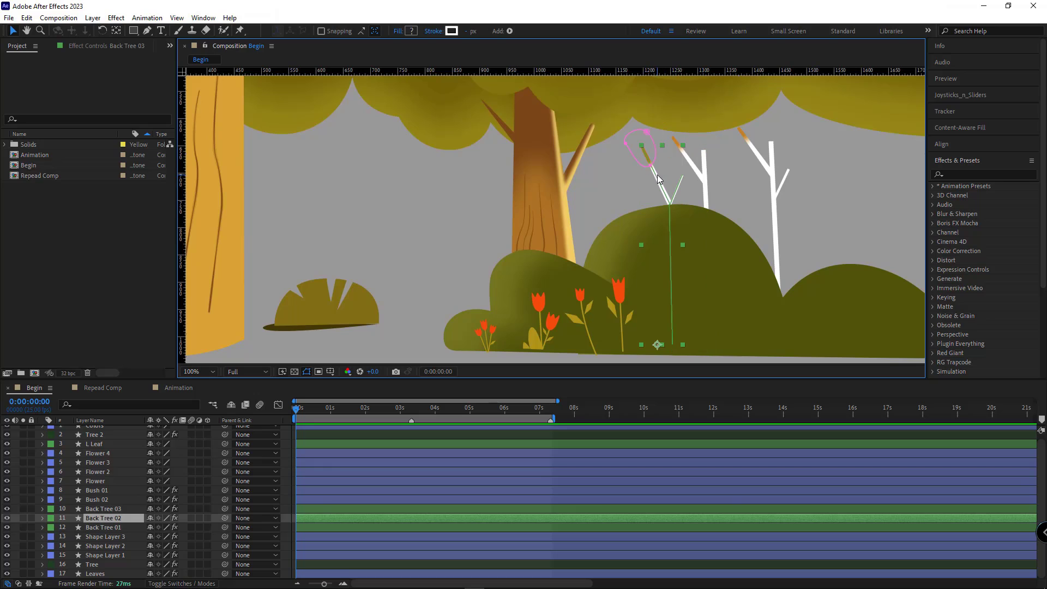
pyautogui.click(759, 183)
pyautogui.click(705, 184)
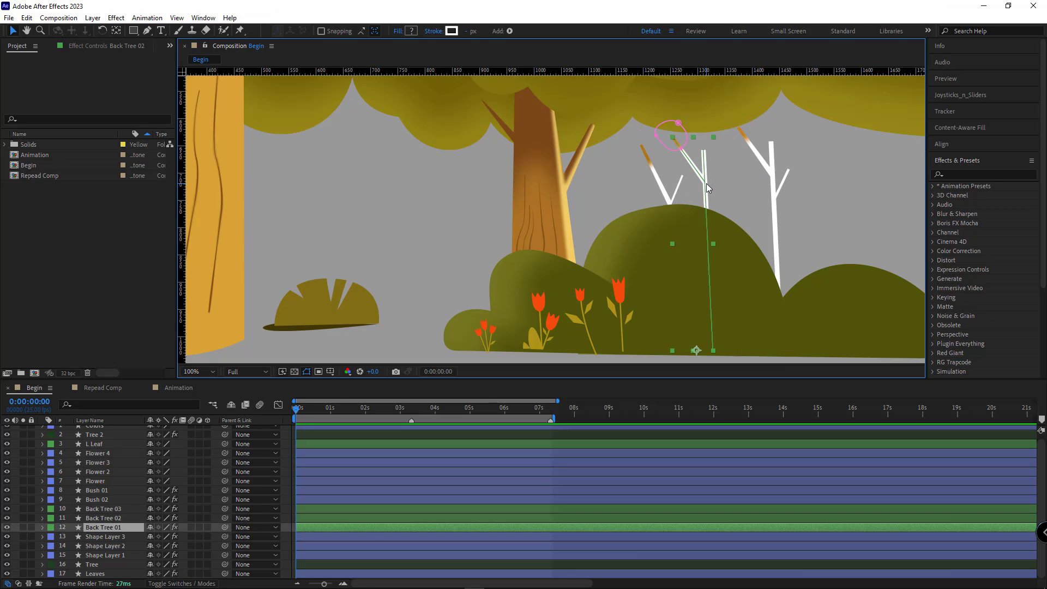
pyautogui.click(659, 180)
# - Examine the large foreground trunk layer Tree 2 and the small L Leaf plant beside it
pyautogui.moveTo(458, 299); pyautogui.dragTo(621, 280)
pyautogui.scroll(-2, 620, 281)
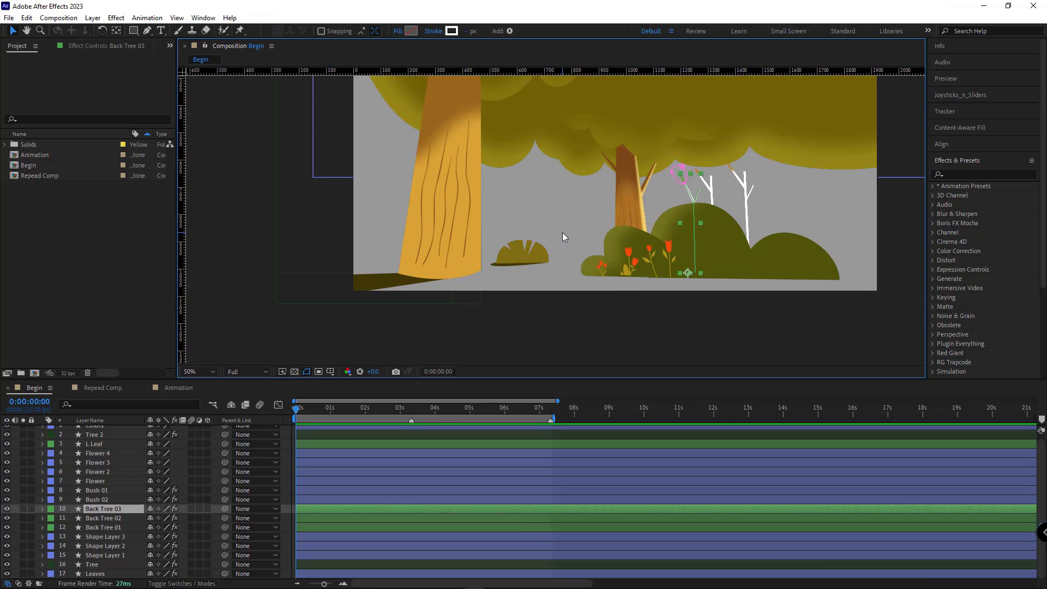
pyautogui.click(441, 256)
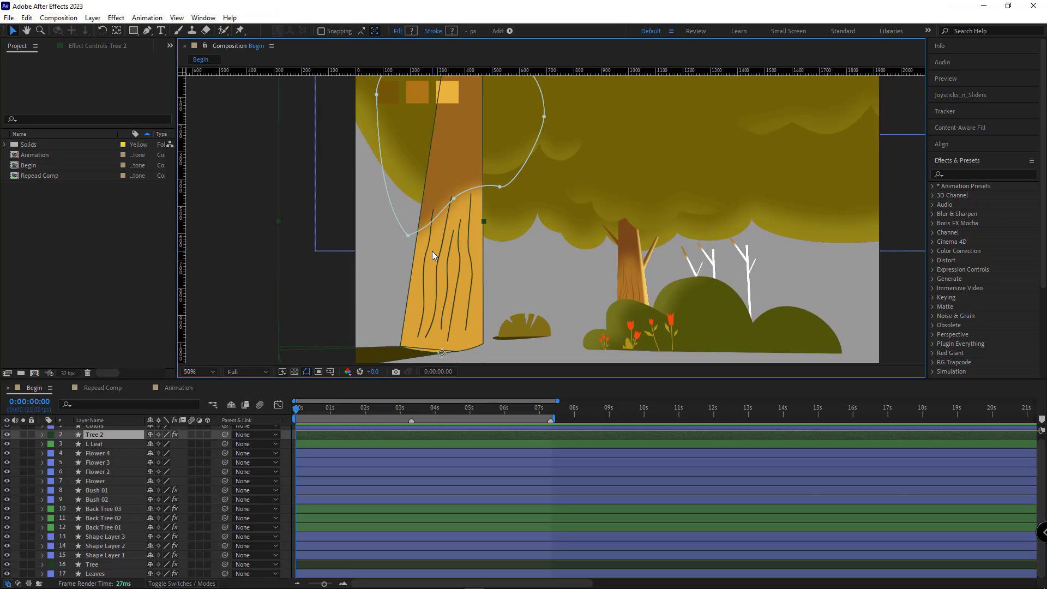
pyautogui.scroll(-2, 496, 289)
pyautogui.click(540, 277)
pyautogui.scroll(2, 532, 294)
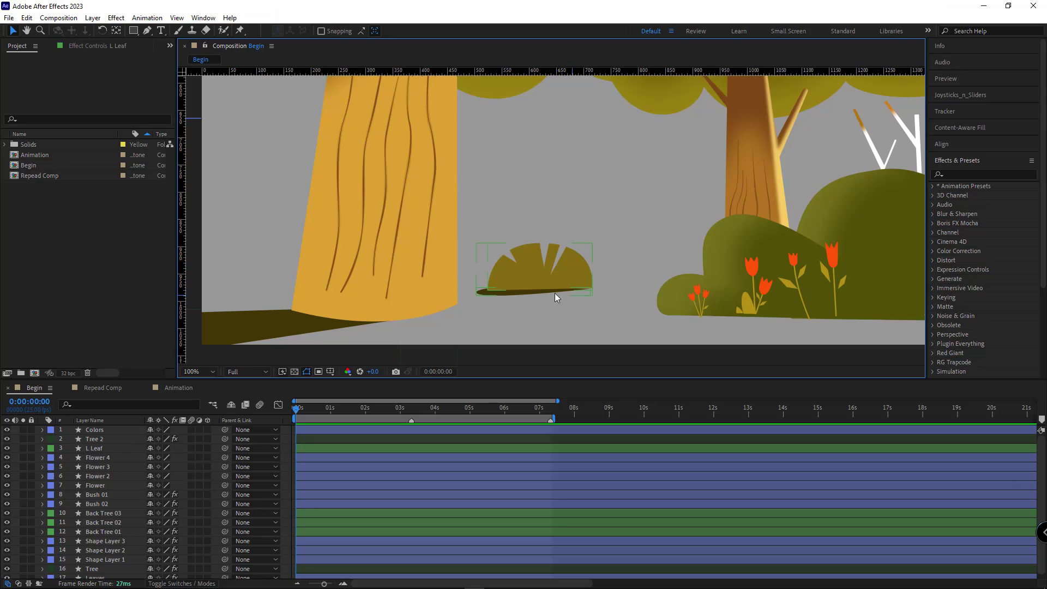
pyautogui.scroll(-2, 538, 300)
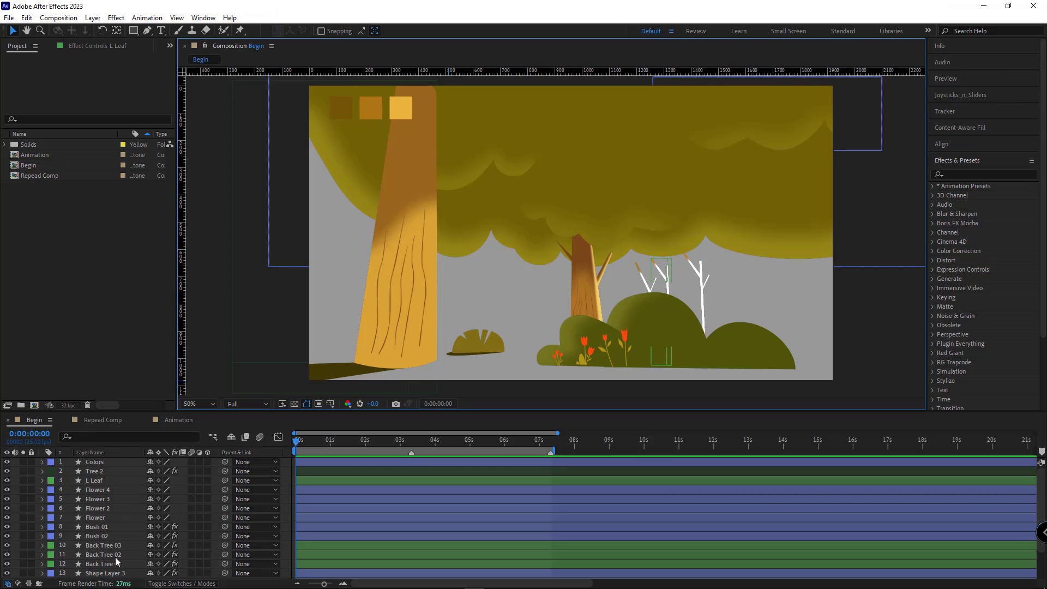
# - Convert all layers from Tree 2 down to Leaves into 3D layers, leaving out the Colors layer
pyautogui.click(409, 336)
pyautogui.scroll(-2, 144, 525)
pyautogui.click(96, 574)
pyautogui.scroll(2, 99, 476)
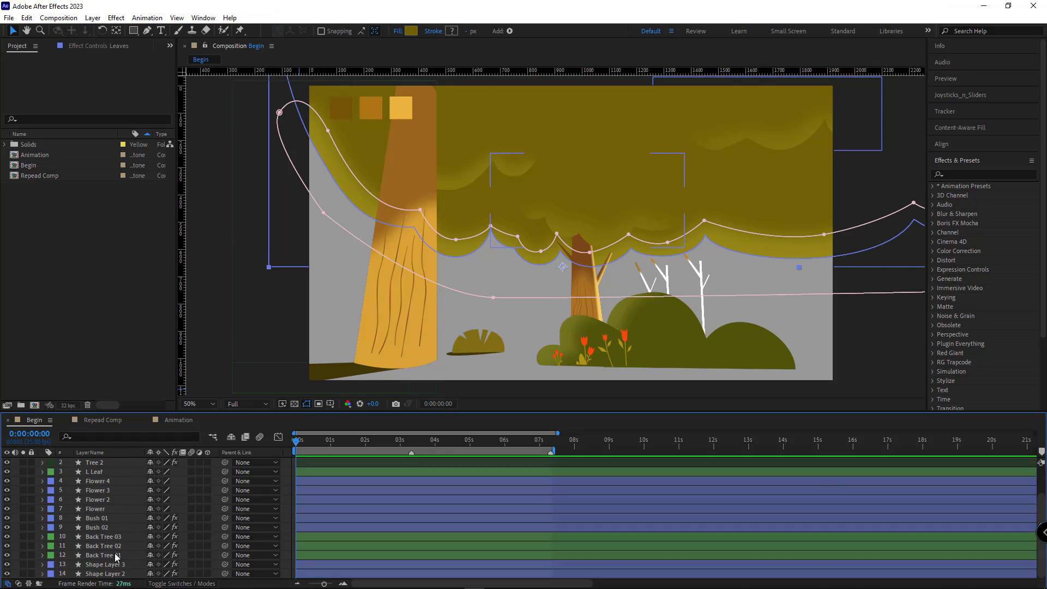
pyautogui.keyDown('shift'); pyautogui.click(99, 472); pyautogui.keyUp('shift')
pyautogui.click(207, 472)
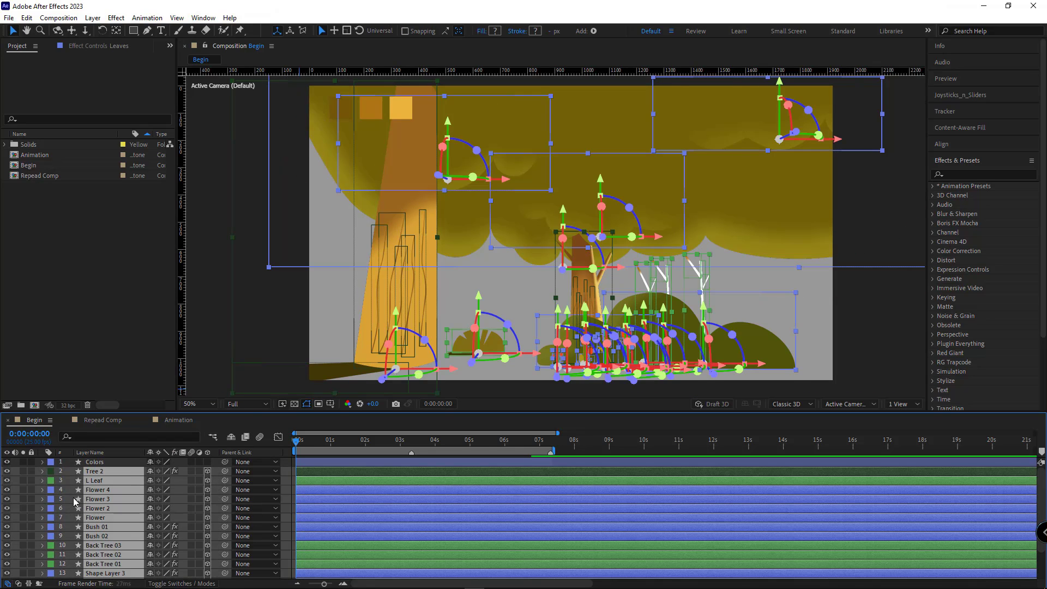
pyautogui.press('F2')
# - Hide the foreground Tree 2 and L Leaf layers
pyautogui.click(429, 329)
pyautogui.click(7, 471)
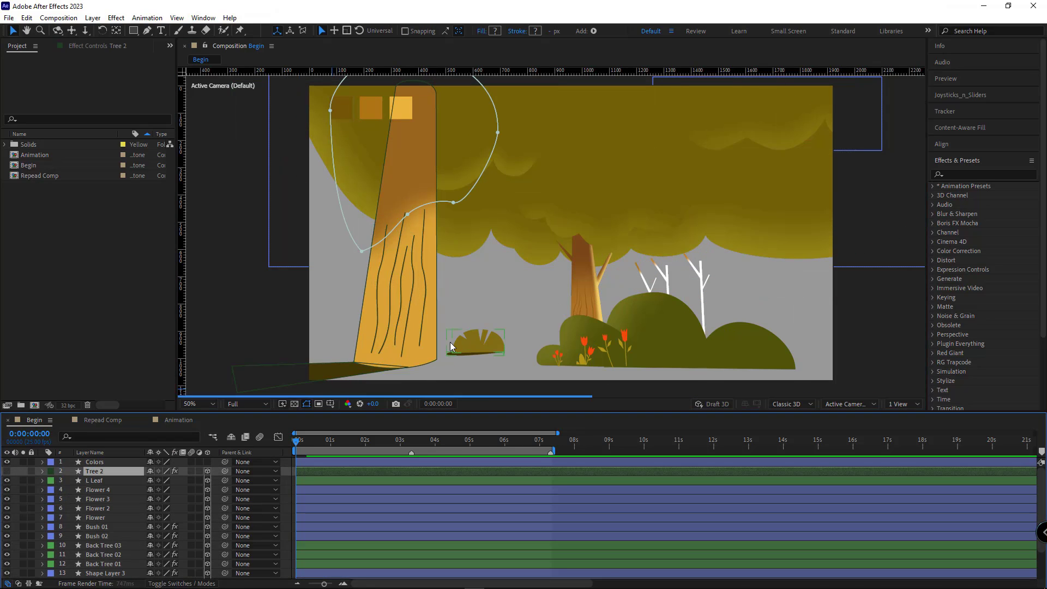
pyautogui.click(95, 480)
pyautogui.click(7, 480)
pyautogui.press('F2')
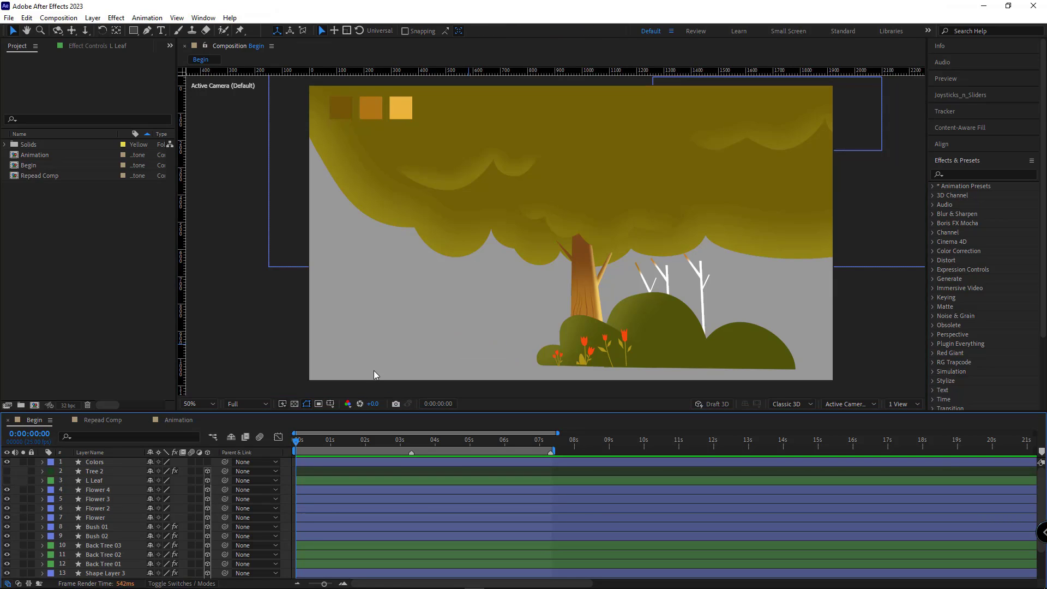
# - Parent the Leaves layer to the Tree layer and select Tree
pyautogui.click(834, 205)
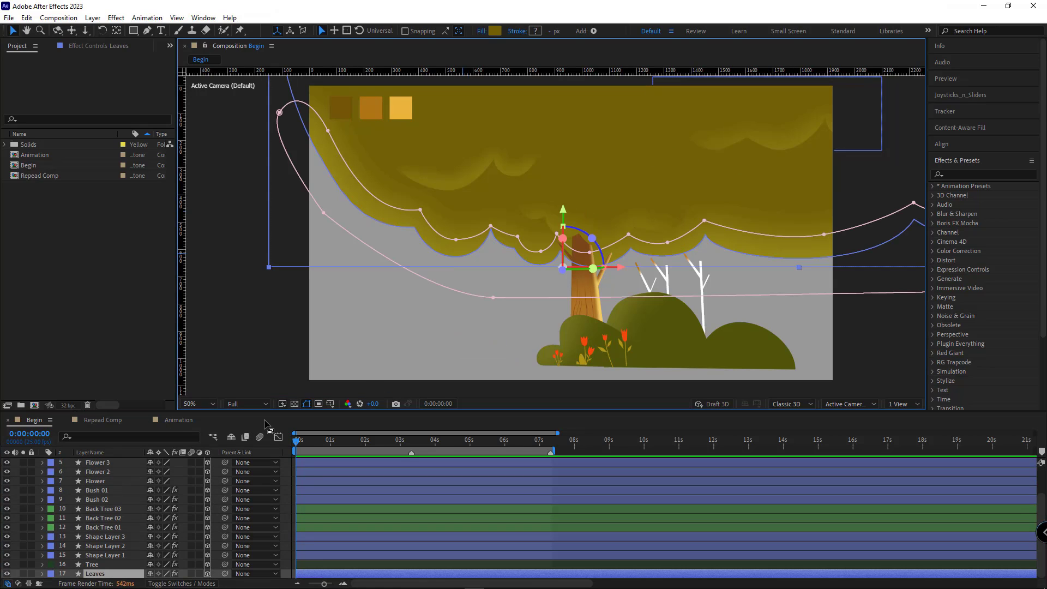
pyautogui.moveTo(224, 572); pyautogui.dragTo(105, 564)
pyautogui.click(106, 564)
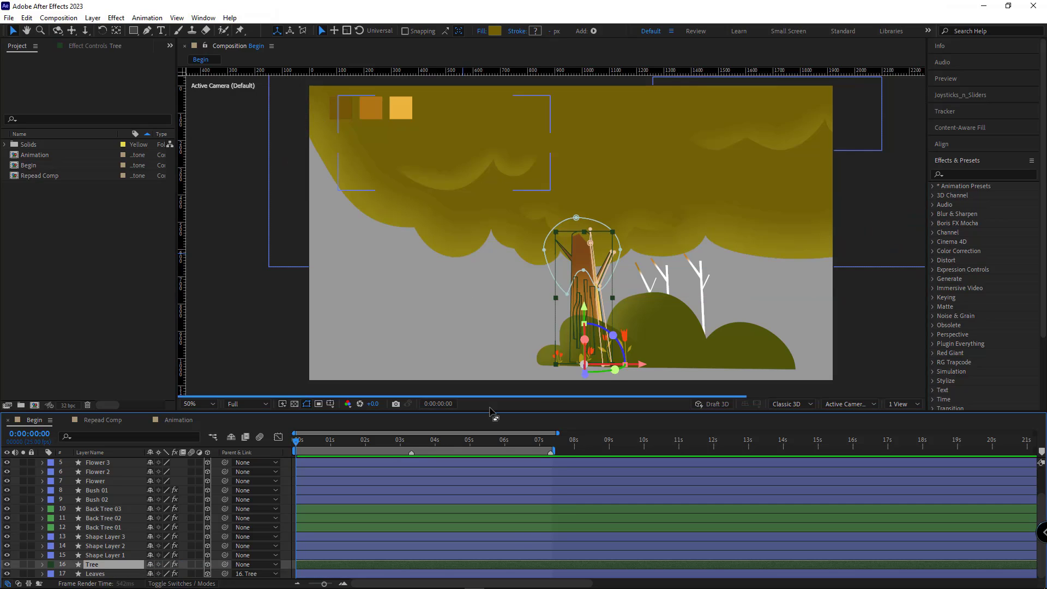
# - Parent Shape Layer 1, Shape Layer 2 and Shape Layer 3 to the Leaves layer
pyautogui.click(125, 555)
pyautogui.keyDown('shift'); pyautogui.click(133, 536); pyautogui.keyUp('shift')
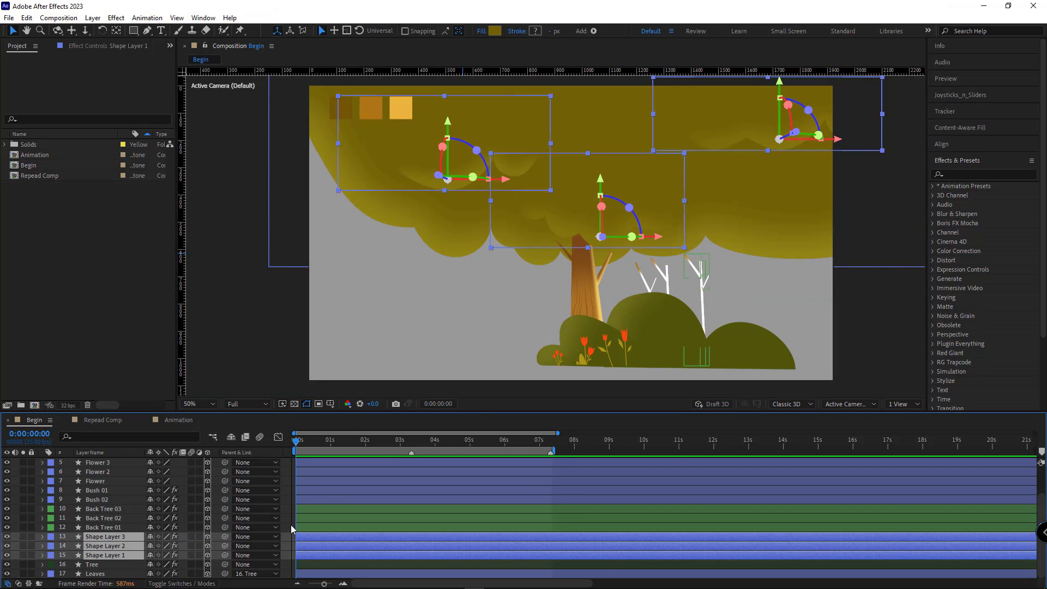
pyautogui.moveTo(225, 555); pyautogui.dragTo(104, 573)
pyautogui.click(117, 574)
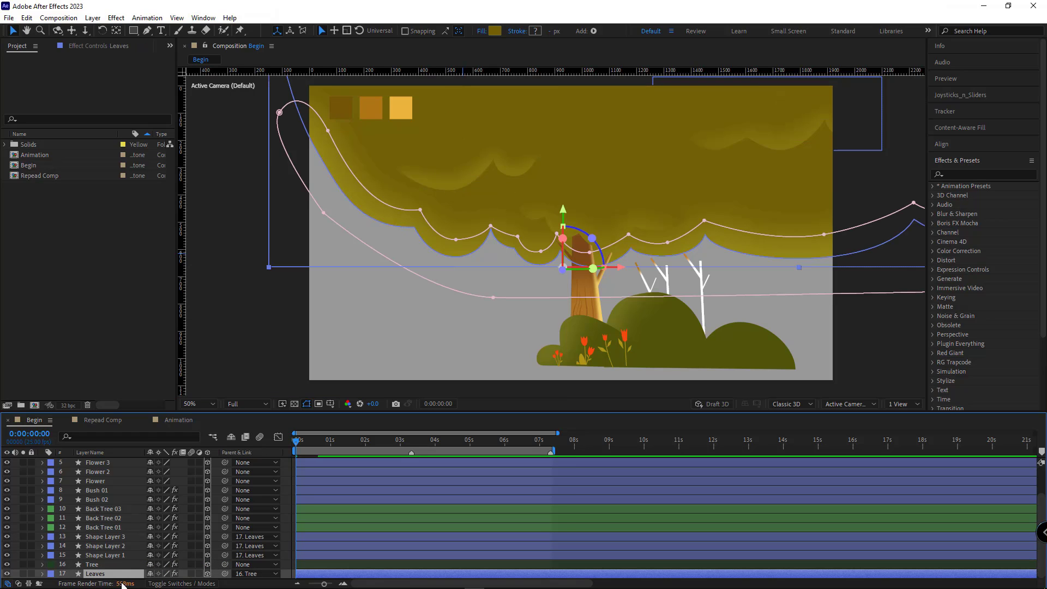
# - Test the parenting by moving the Tree layer back in depth, and undo the move
pyautogui.click(98, 564)
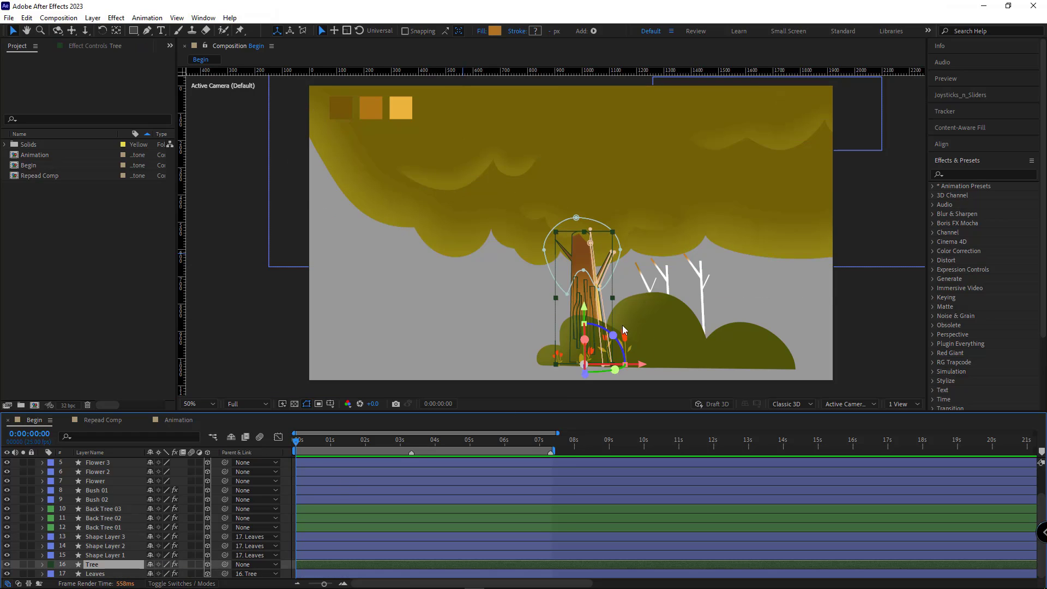
pyautogui.moveTo(584, 375); pyautogui.dragTo(600, 390)
pyautogui.hotkey('ctrl', 'z')
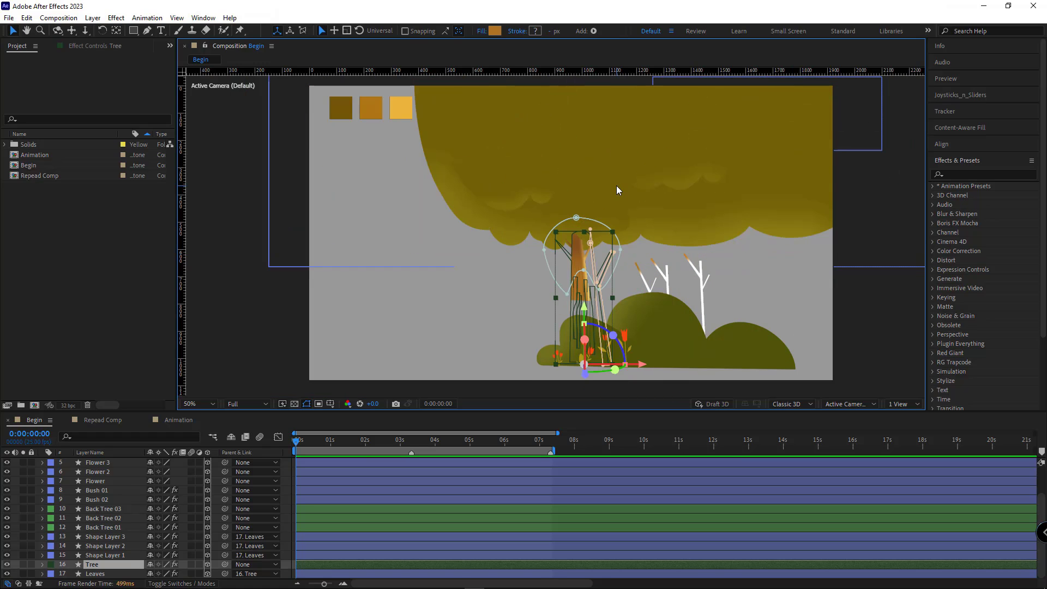
# - Bring the Bush 01 and Bush 02 layers slightly forward in depth, in front of the tree
pyautogui.click(685, 358)
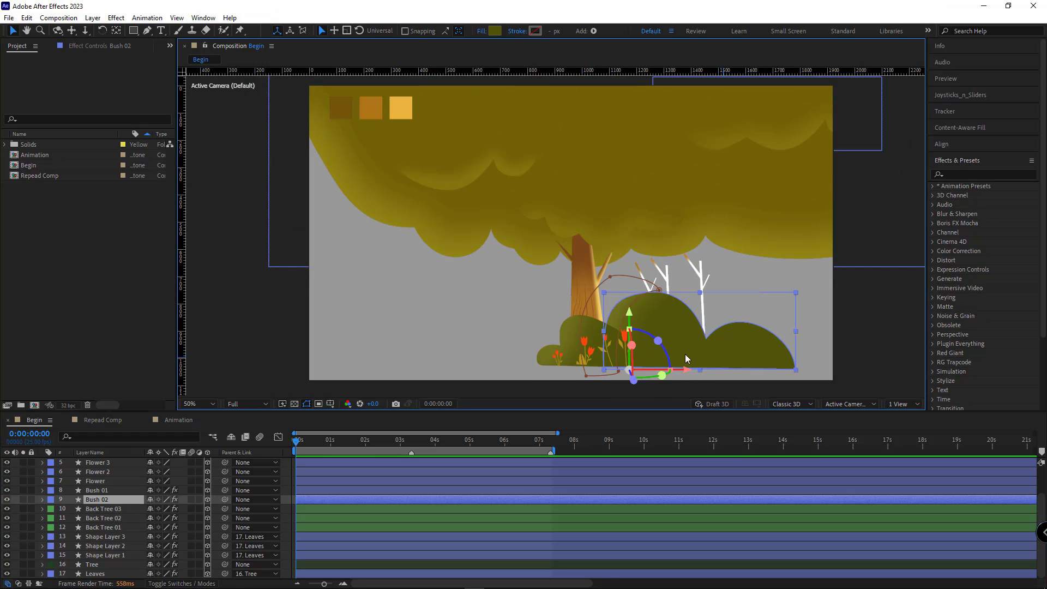
pyautogui.keyDown('shift'); pyautogui.click(558, 347); pyautogui.keyUp('shift')
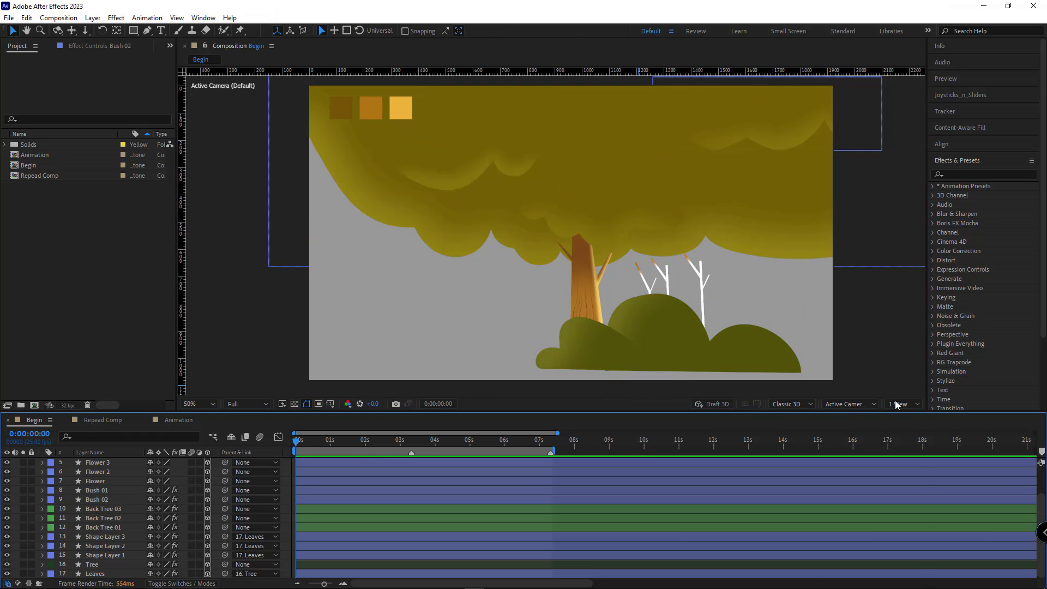
# - Switch to Custom View 1 and orbit around the tree to examine the depth spacing between the layers
pyautogui.click(864, 404)
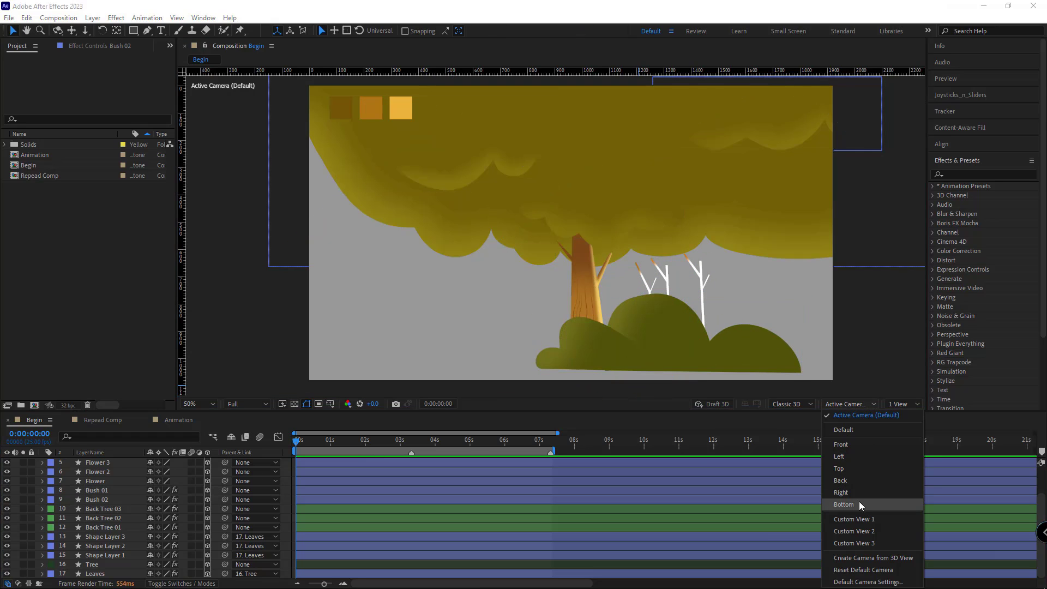
pyautogui.click(859, 520)
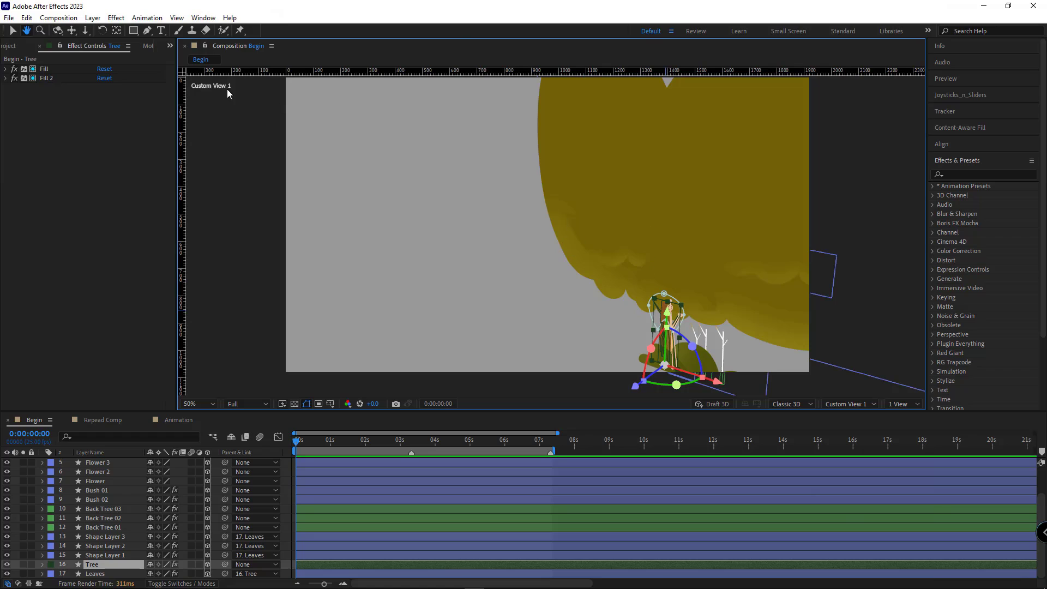
pyautogui.click(71, 31)
pyautogui.moveTo(563, 292); pyautogui.dragTo(450, 203)
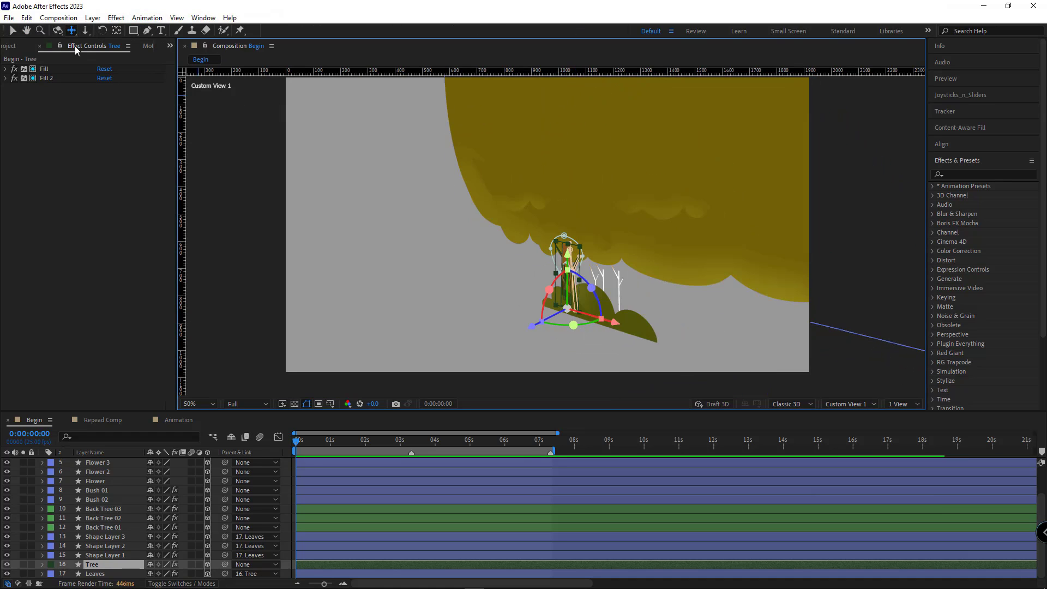
pyautogui.click(57, 31)
pyautogui.moveTo(550, 311); pyautogui.dragTo(660, 323)
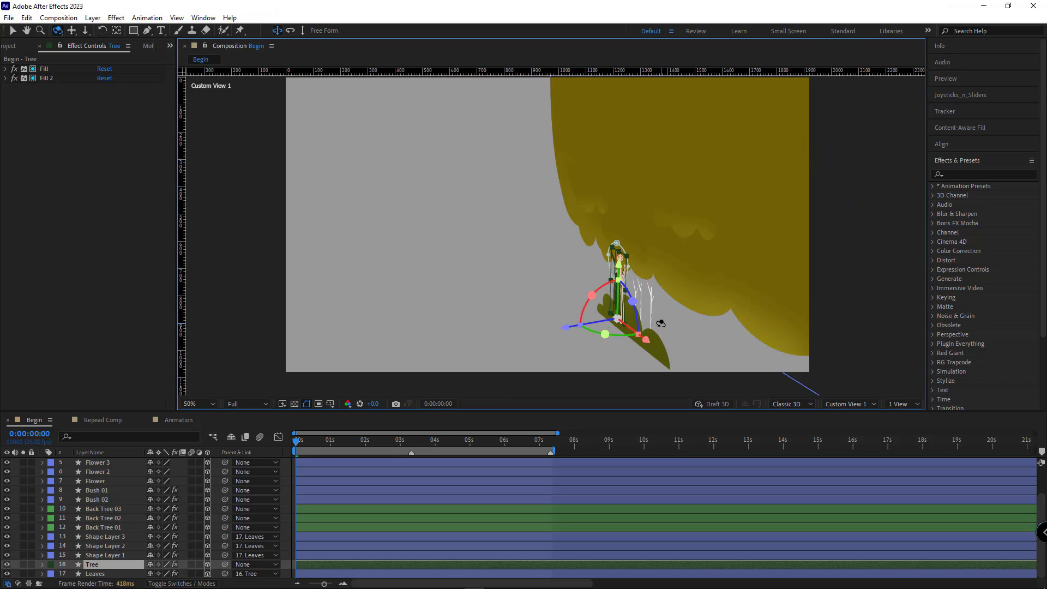
# - Move all four flower layers, Flower to Flower 4, forward in depth so they stand in front of the bushes
pyautogui.press('v')
pyautogui.click(602, 316)
pyautogui.moveTo(575, 326); pyautogui.dragTo(571, 327)
pyautogui.scroll(2, 114, 548)
pyautogui.click(104, 517)
pyautogui.keyDown('shift'); pyautogui.click(104, 490); pyautogui.keyUp('shift')
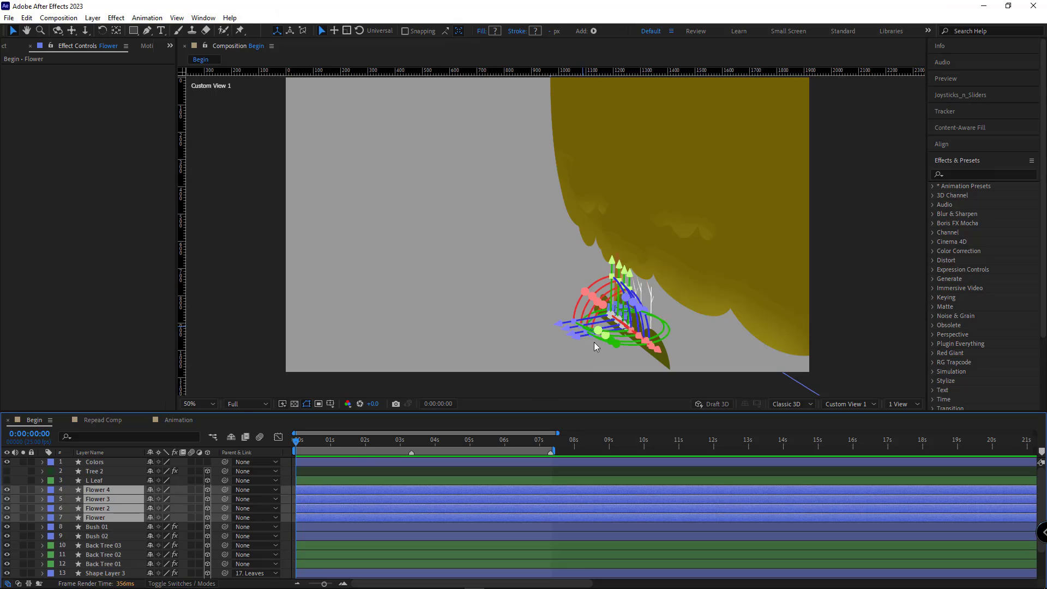
pyautogui.press('F2')
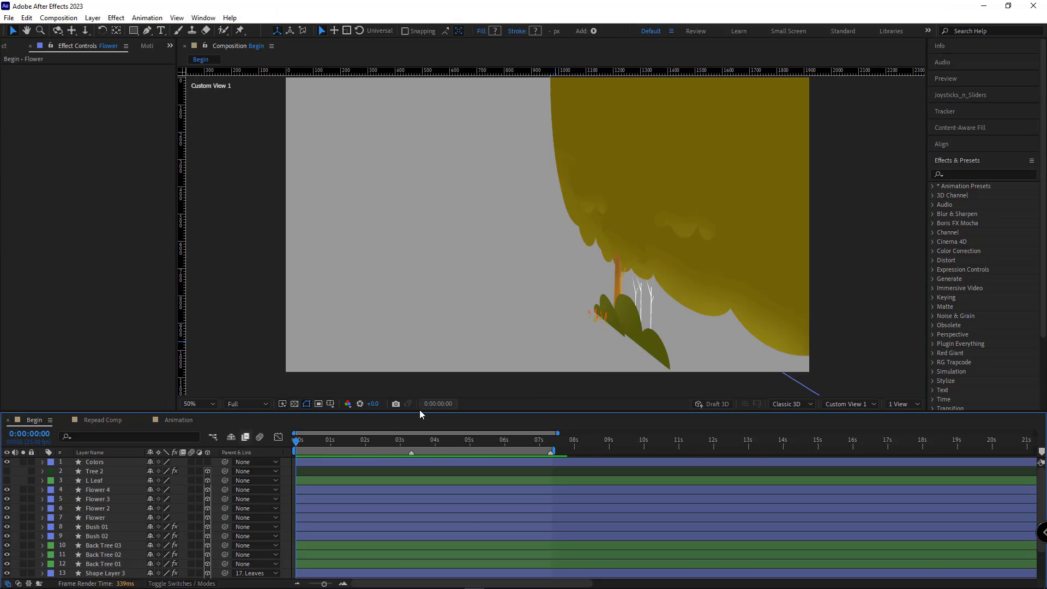
# - Offset a single flower further forward in depth to stagger it from the other flowers
pyautogui.scroll(1, 621, 365)
pyautogui.moveTo(621, 364); pyautogui.dragTo(583, 253)
pyautogui.click(598, 297)
pyautogui.moveTo(547, 309); pyautogui.dragTo(520, 336)
pyautogui.click(617, 289)
# - Push the Back Tree 01, Back Tree 02 and Back Tree 03 layers together further back in depth behind the bushes
pyautogui.click(682, 276)
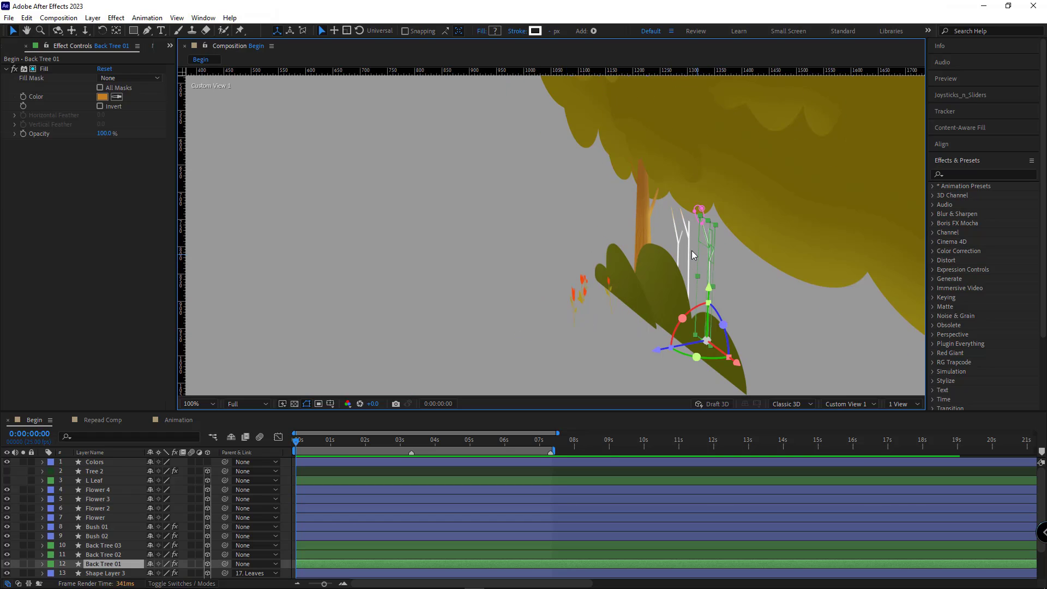
pyautogui.keyDown('shift'); pyautogui.click(688, 254); pyautogui.keyUp('shift')
pyautogui.keyDown('shift'); pyautogui.click(677, 247); pyautogui.keyUp('shift')
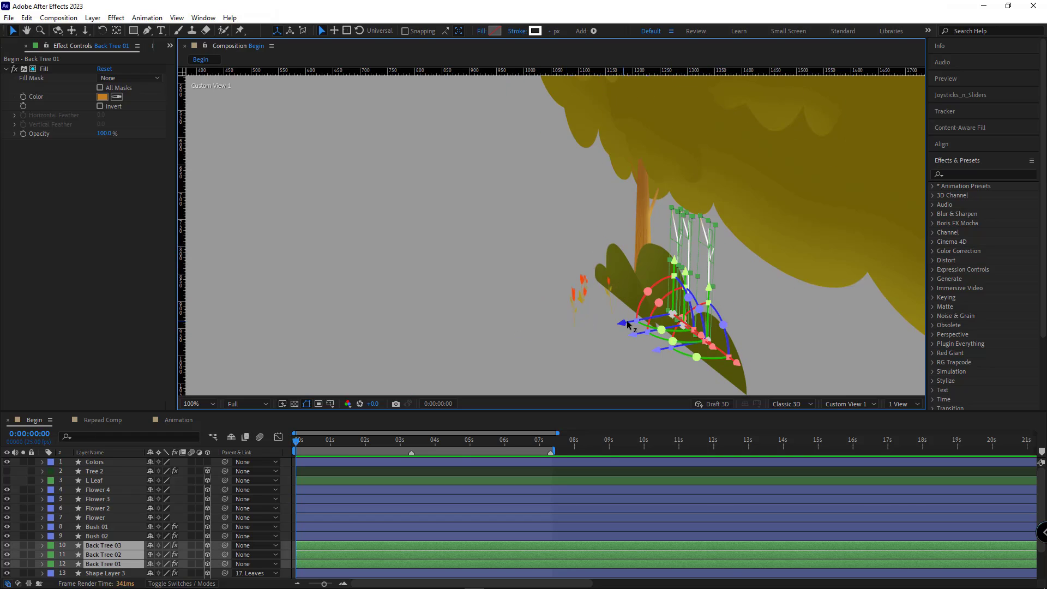
pyautogui.moveTo(627, 324); pyautogui.dragTo(653, 322)
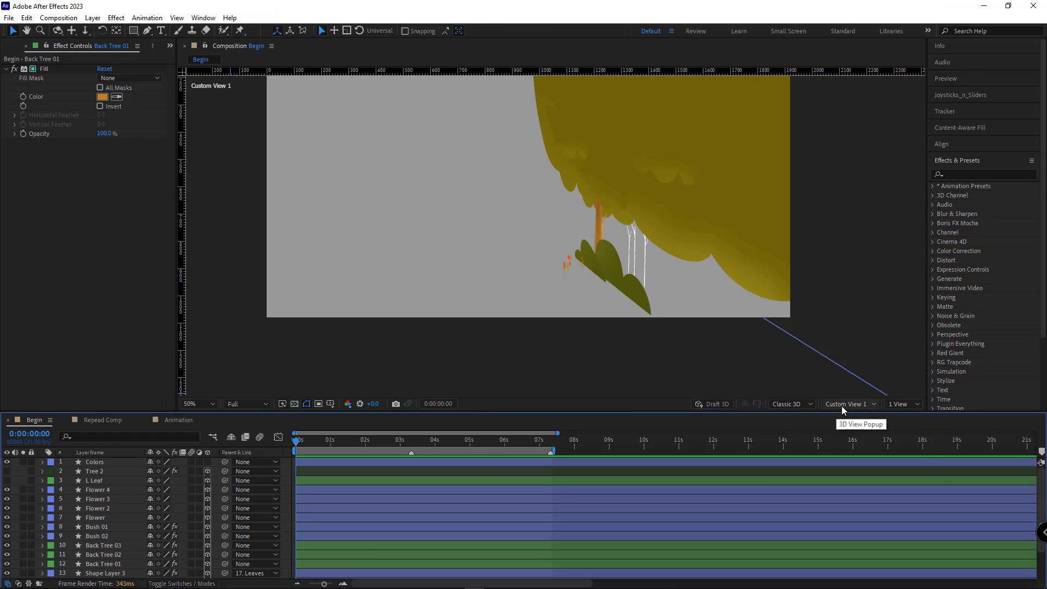
# - Return to the Active Camera view and create a null object set as a 3D layer
pyautogui.click(842, 406)
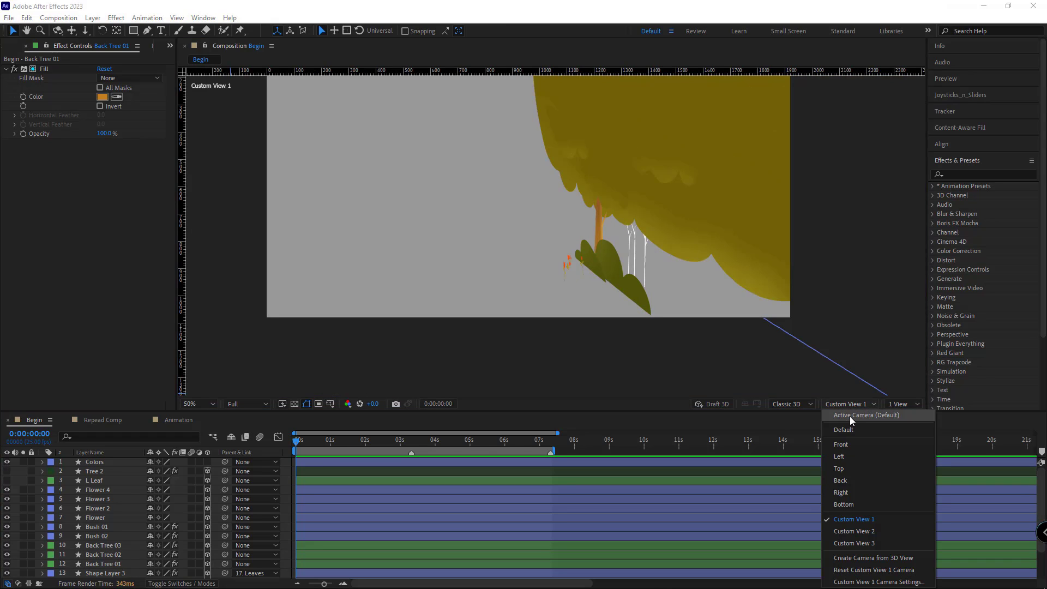
pyautogui.click(846, 427)
pyautogui.scroll(-2, 593, 352)
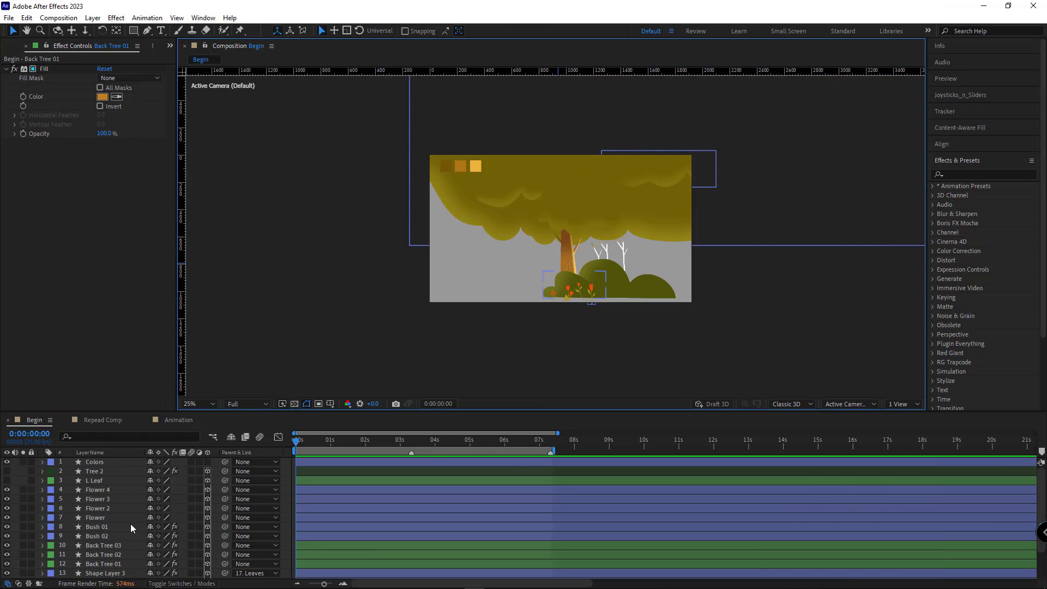
pyautogui.rightClick(71, 483)
pyautogui.moveTo(194, 351)
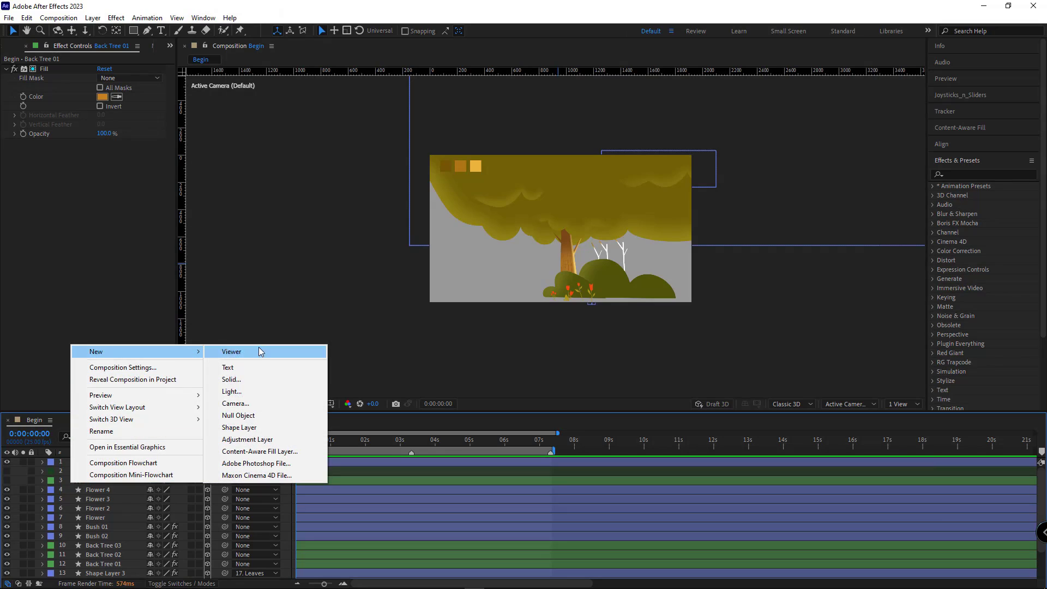
pyautogui.click(242, 416)
pyautogui.click(207, 462)
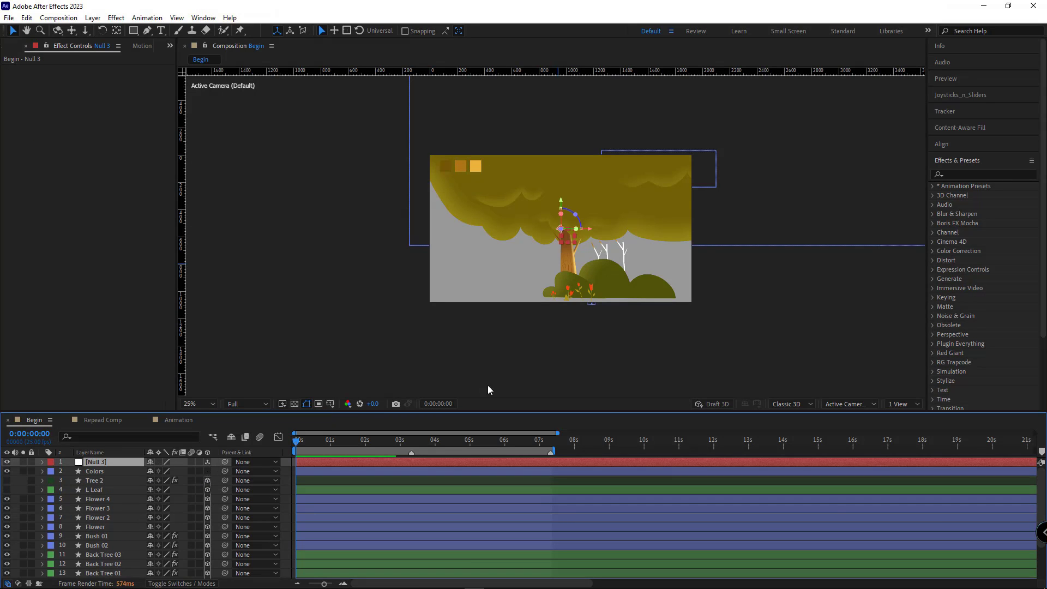
# - Lower the null to the ground at the base of the tree and place it below all other layers in the stack
pyautogui.moveTo(560, 201); pyautogui.dragTo(560, 266)
pyautogui.click(849, 404)
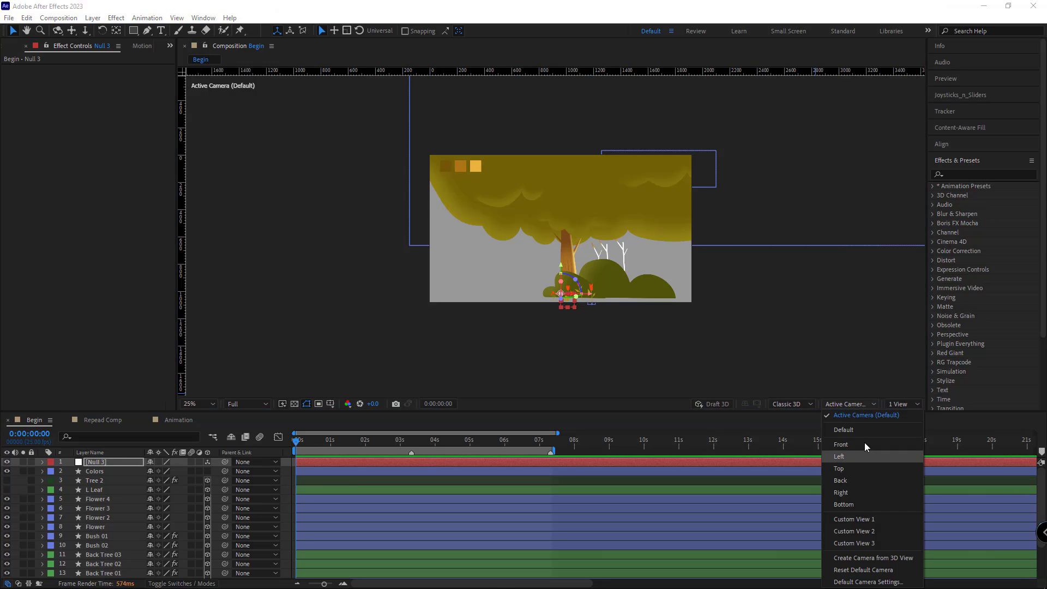
pyautogui.click(856, 519)
pyautogui.click(848, 403)
pyautogui.click(850, 414)
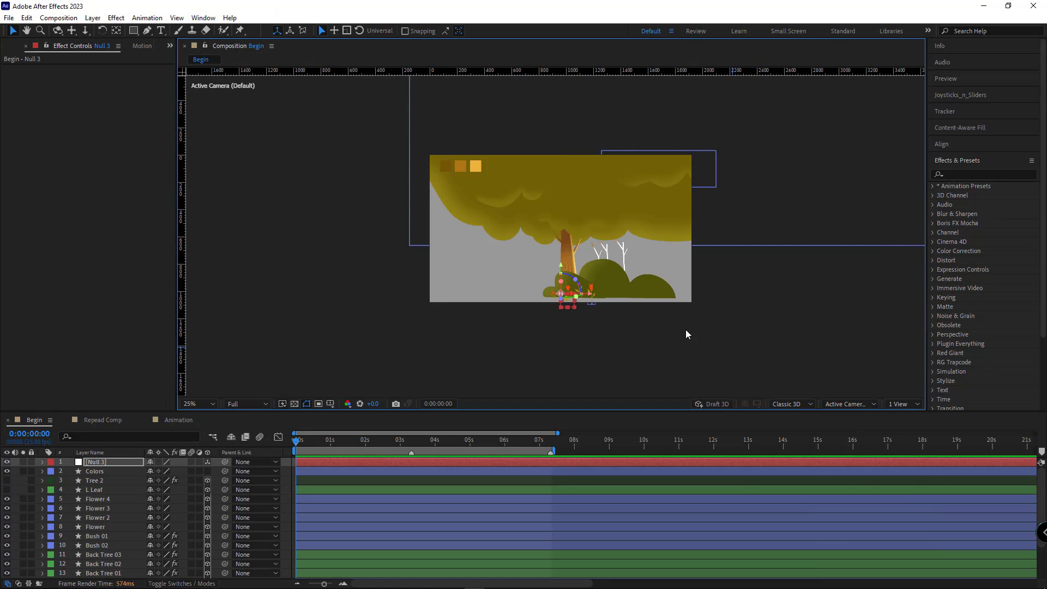
pyautogui.moveTo(101, 464); pyautogui.dragTo(126, 574)
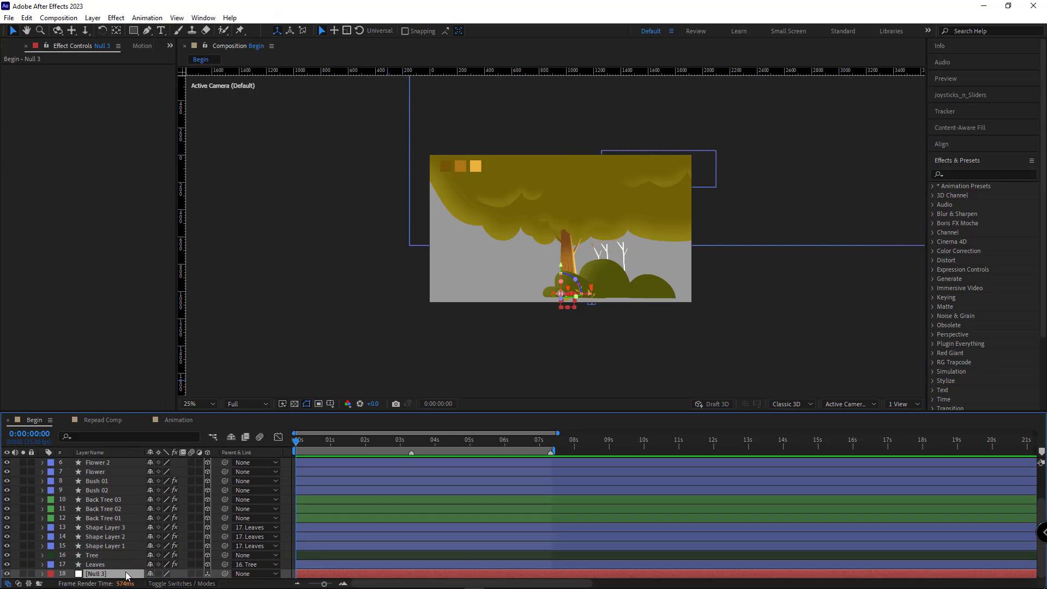
# - Parent the Flower, Bush, Back Tree and Tree layers to the null, leaving out Leaves and the three Shape Layers
pyautogui.click(109, 563)
pyautogui.scroll(2, 109, 562)
pyautogui.keyDown('shift'); pyautogui.click(108, 490); pyautogui.keyUp('shift')
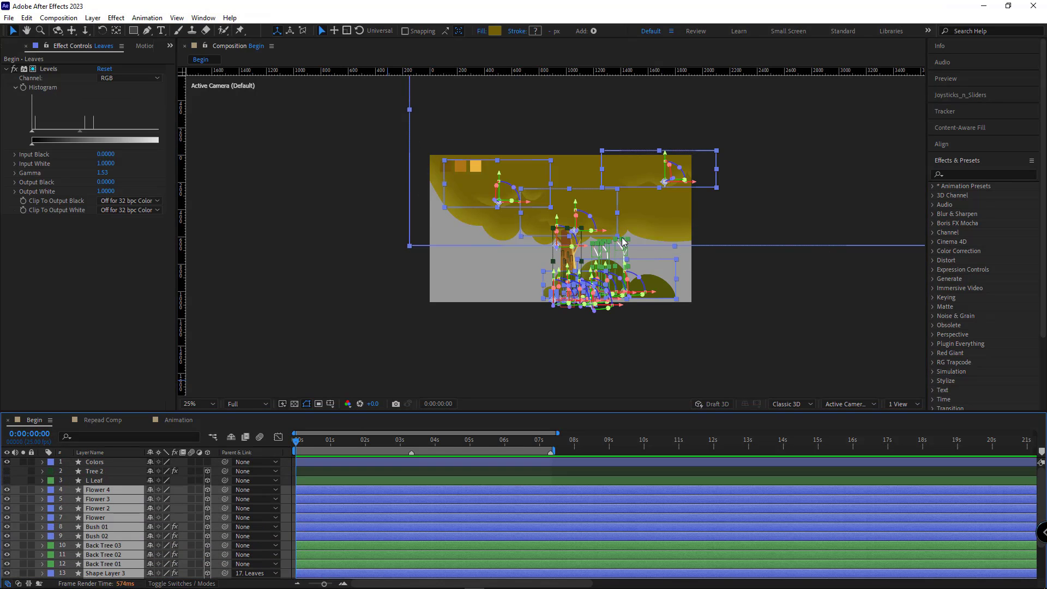
pyautogui.scroll(-3, 125, 518)
pyautogui.scroll(3, 125, 515)
pyautogui.scroll(-3, 125, 512)
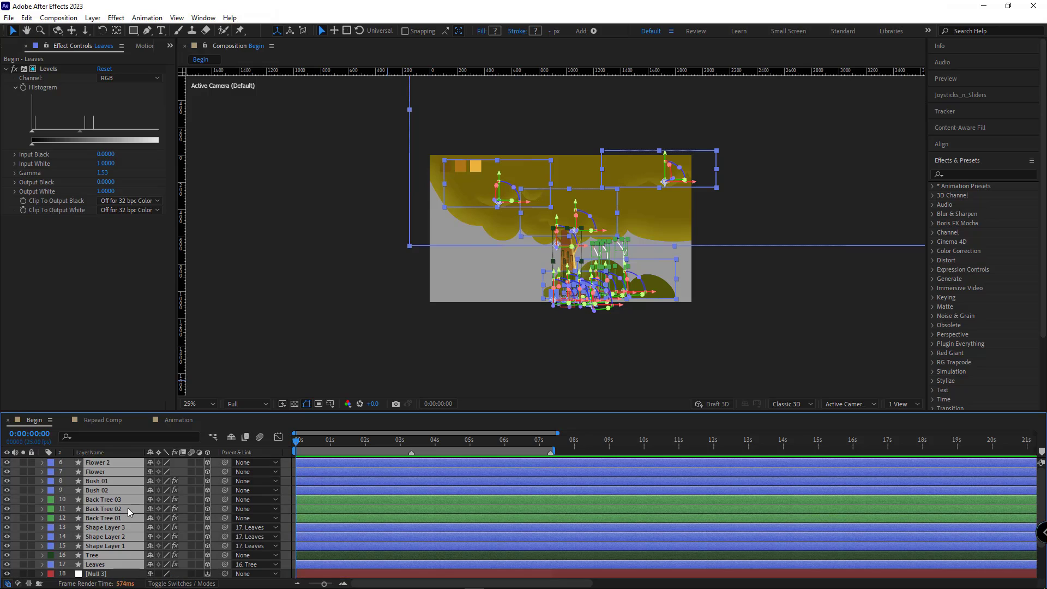
pyautogui.keyDown('ctrl'); pyautogui.click(123, 528); pyautogui.keyUp('ctrl')
pyautogui.keyDown('ctrl'); pyautogui.click(122, 536); pyautogui.keyUp('ctrl')
pyautogui.keyDown('ctrl'); pyautogui.click(123, 545); pyautogui.keyUp('ctrl')
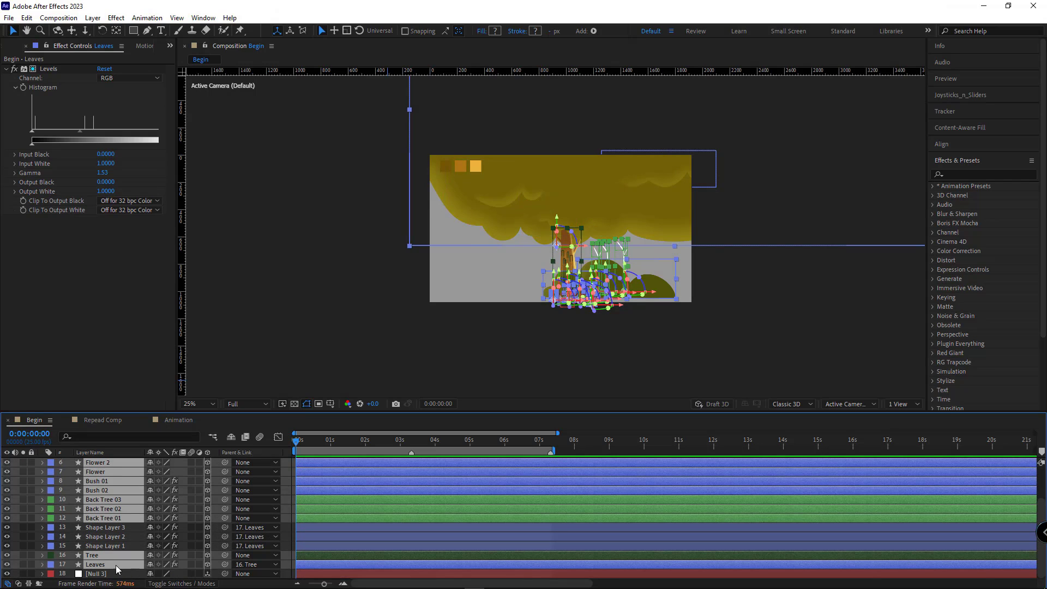
pyautogui.keyDown('ctrl'); pyautogui.click(116, 566); pyautogui.keyUp('ctrl')
pyautogui.moveTo(224, 555); pyautogui.dragTo(99, 575)
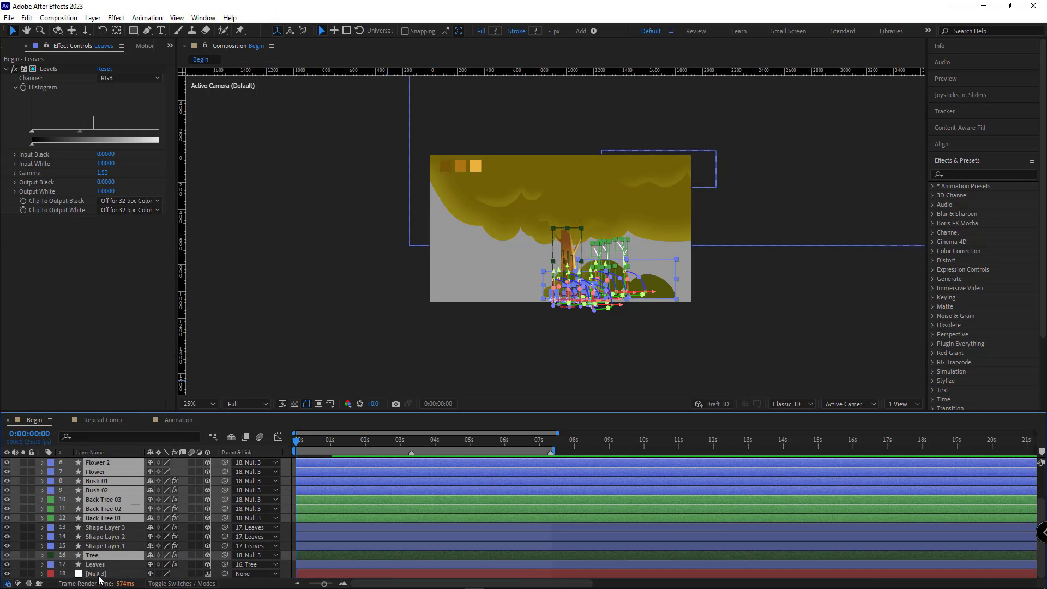
# - Keyframe the null's position at 0 seconds, moved past the camera and out of frame to about 1568, 861, -2290
pyautogui.click(98, 574)
pyautogui.press('p')
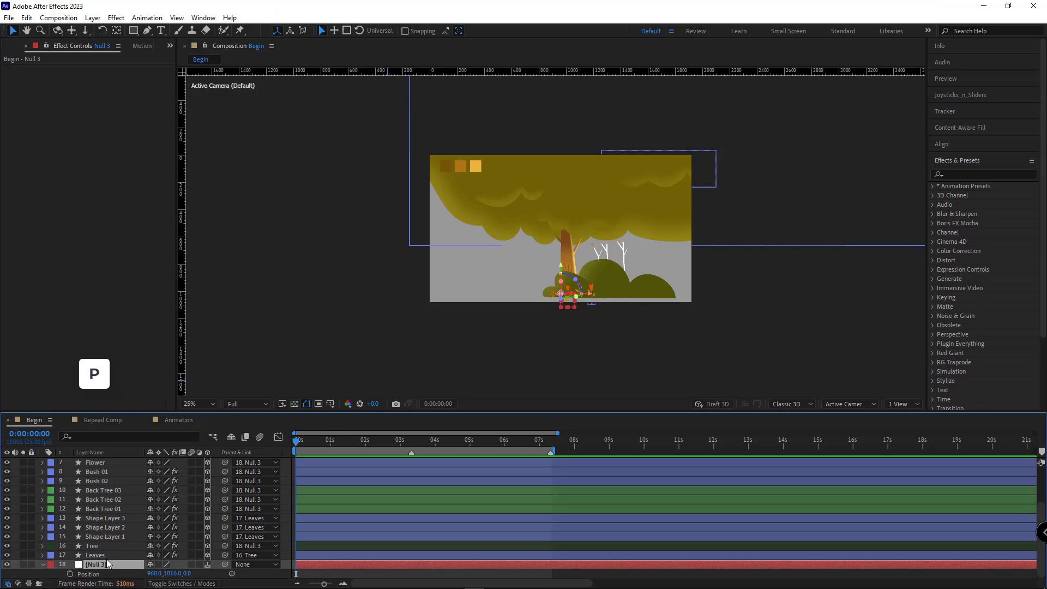
pyautogui.click(69, 574)
pyautogui.moveTo(317, 564); pyautogui.dragTo(126, 547)
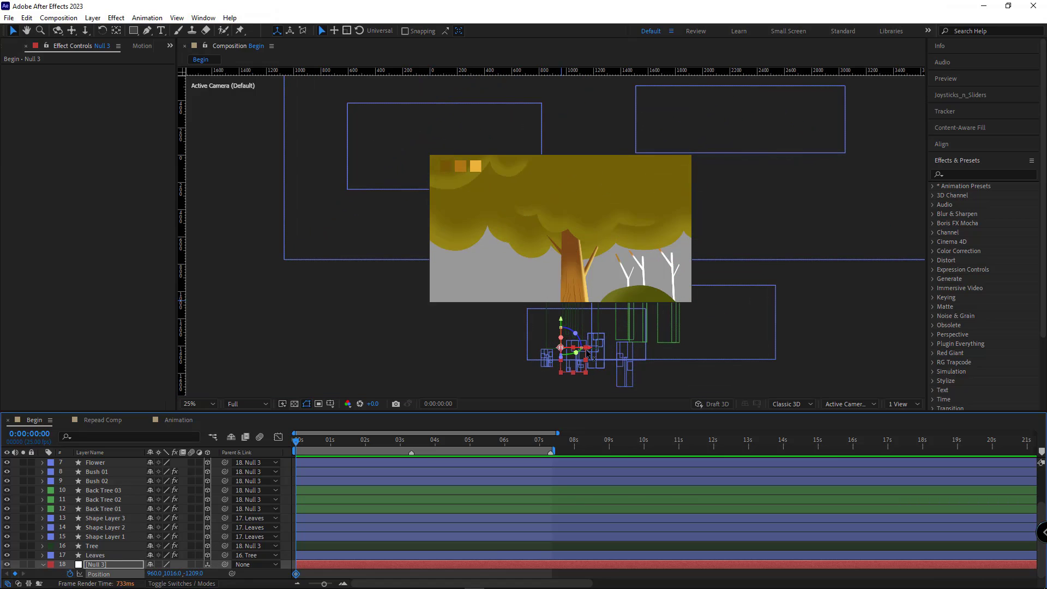
pyautogui.moveTo(561, 347); pyautogui.dragTo(919, 420)
pyautogui.scroll(-1, 789, 339)
pyautogui.moveTo(790, 343); pyautogui.dragTo(853, 382)
pyautogui.scroll(1, 608, 235)
pyautogui.scroll(1, 554, 235)
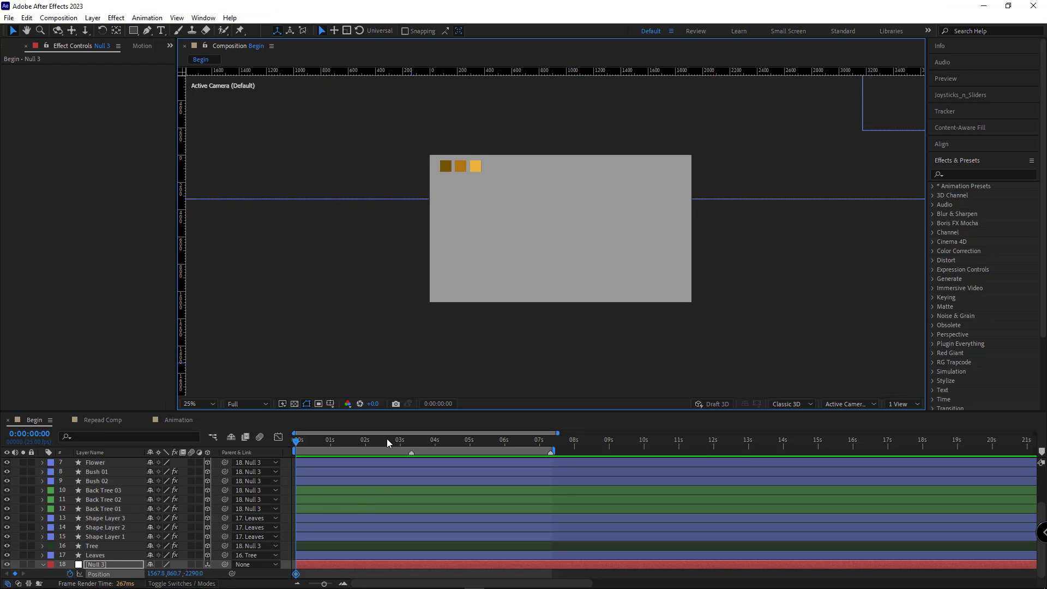
# - Keyframe the null at 7 seconds far back in depth, about 13577 in Z, aligning the small tree near the frame's centre using the safe-zone guides
pyautogui.click(539, 443)
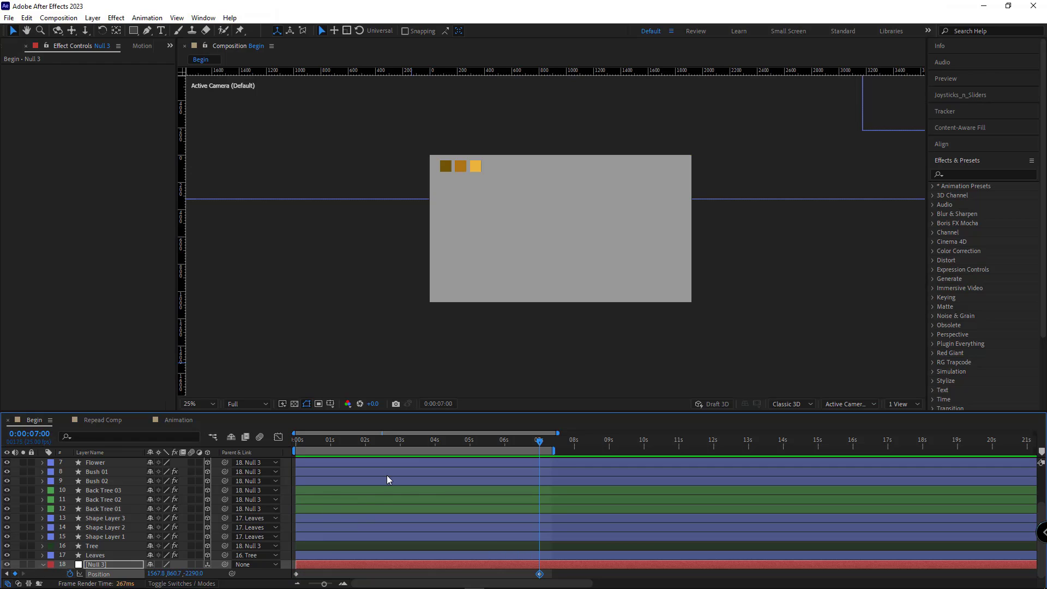
pyautogui.press(',')
pyautogui.press(',')
pyautogui.moveTo(695, 307); pyautogui.dragTo(561, 250)
pyautogui.press('.')
pyautogui.press('.')
pyautogui.press('.')
pyautogui.moveTo(648, 235); pyautogui.dragTo(559, 237)
pyautogui.moveTo(504, 183); pyautogui.dragTo(502, 237)
pyautogui.press("'")
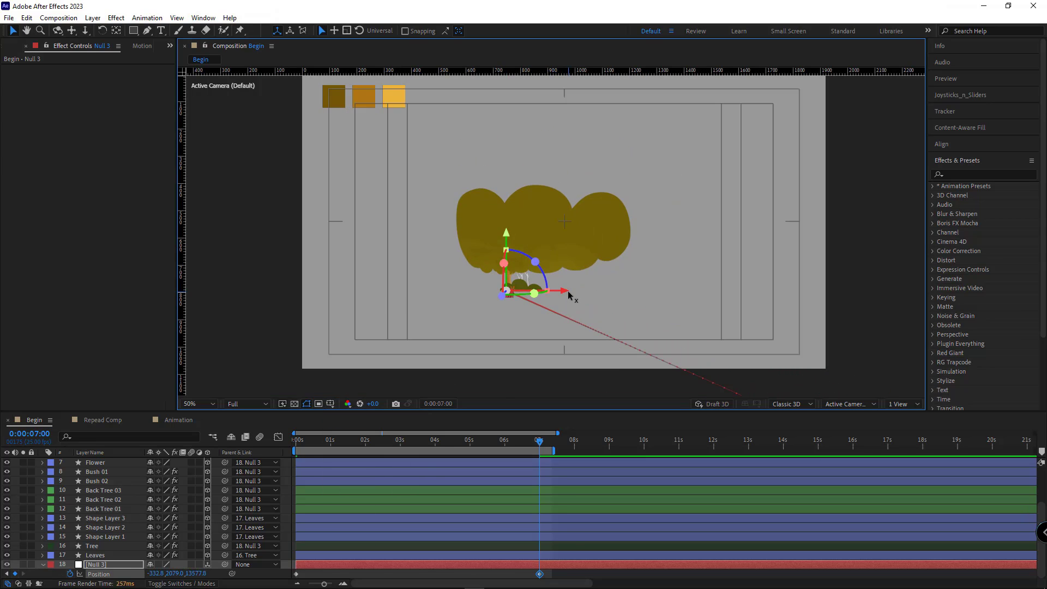
pyautogui.moveTo(568, 295); pyautogui.dragTo(498, 285)
# - Adjust the null's position at 0 seconds to about 1707, 711.5, -2290 and preview the resulting animation
pyautogui.press(',')
pyautogui.press(',')
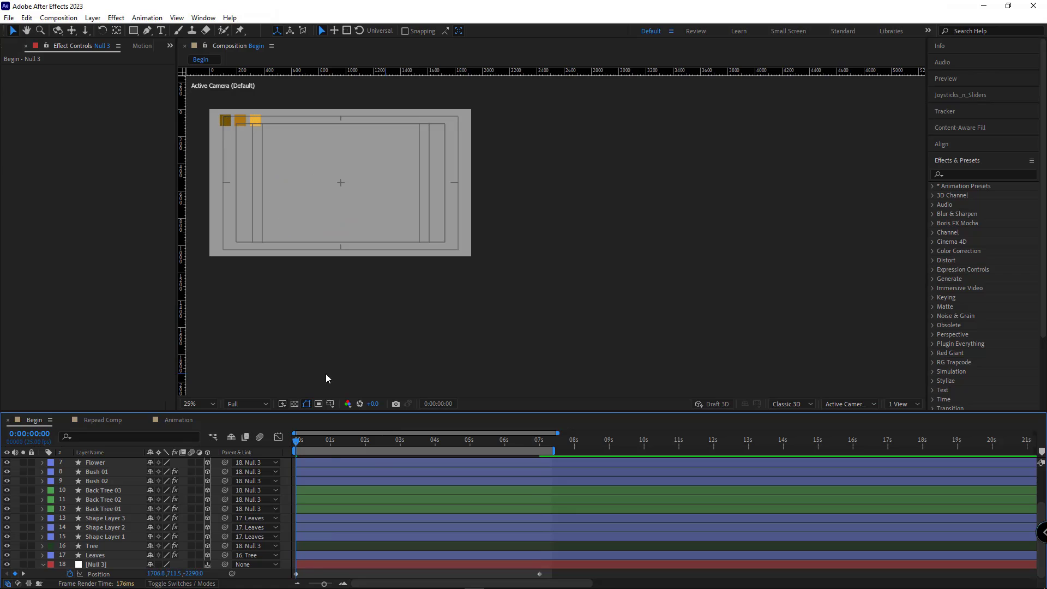
pyautogui.click(254, 404)
pyautogui.click(442, 345)
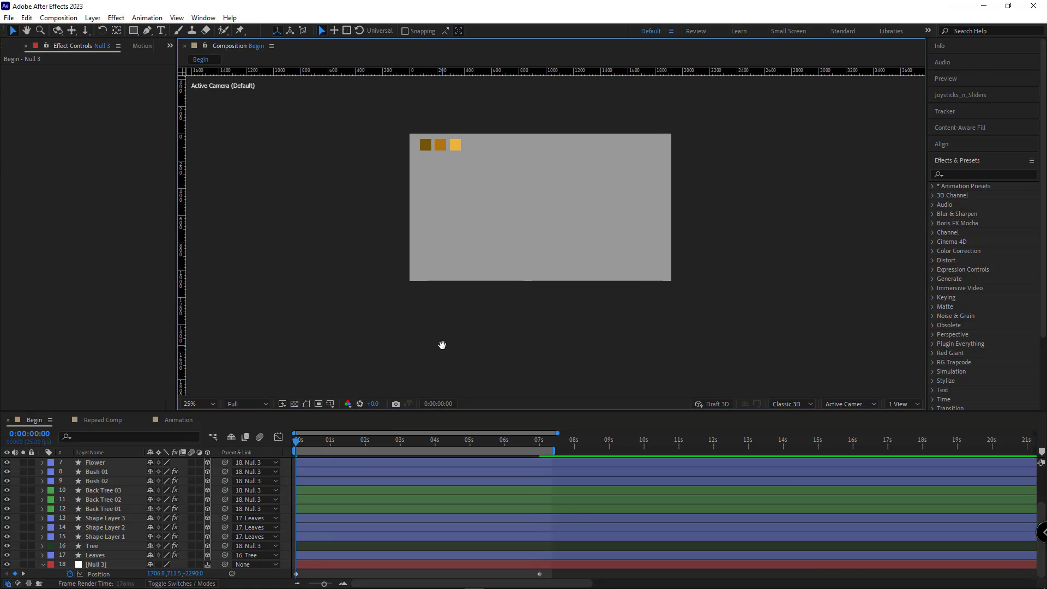
pyautogui.press('space')
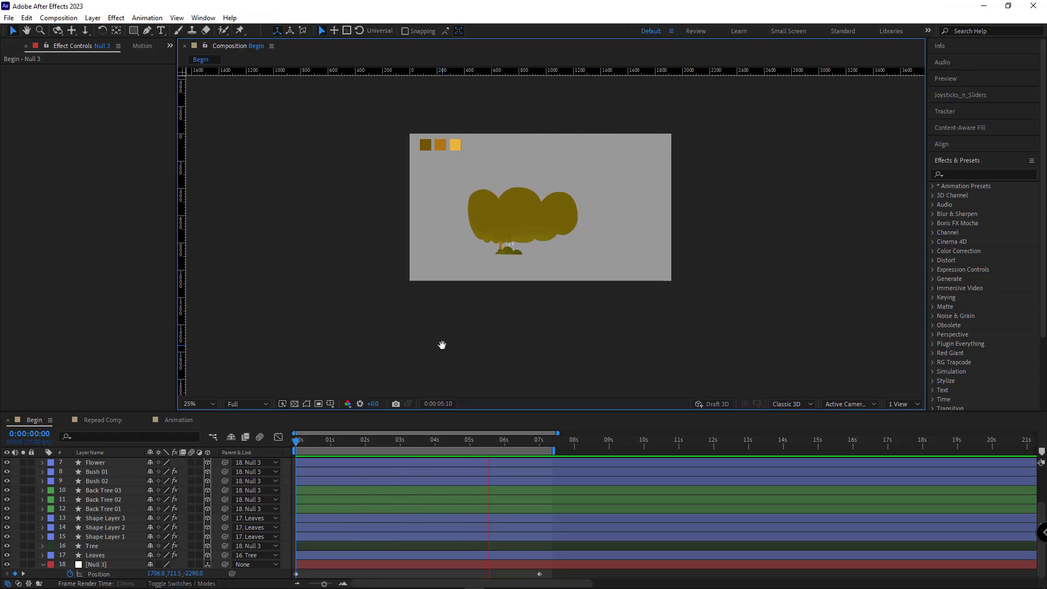
pyautogui.moveTo(297, 441); pyautogui.dragTo(338, 444)
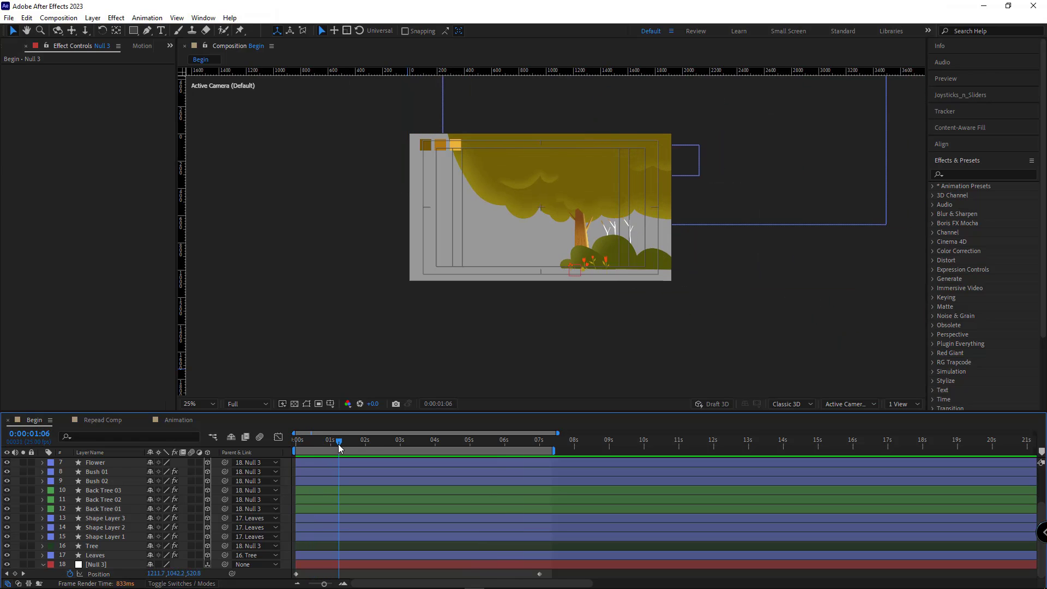
# - Keyframe the Leaves layer's fill colour at 0:00:01:06 and show only its keyframed properties in the timeline
pyautogui.scroll(2, 515, 325)
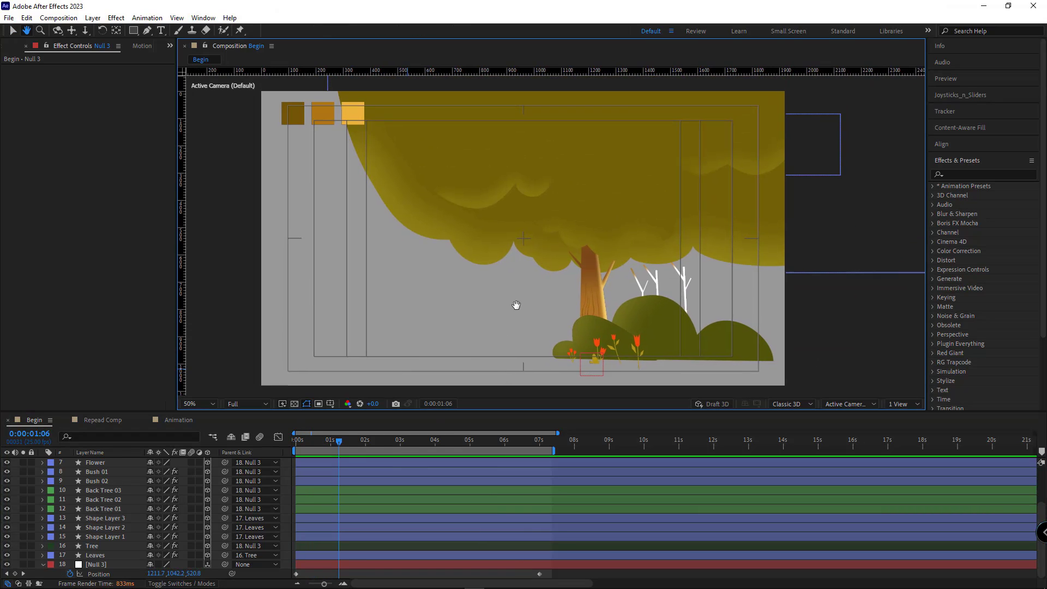
pyautogui.moveTo(537, 299); pyautogui.dragTo(544, 288)
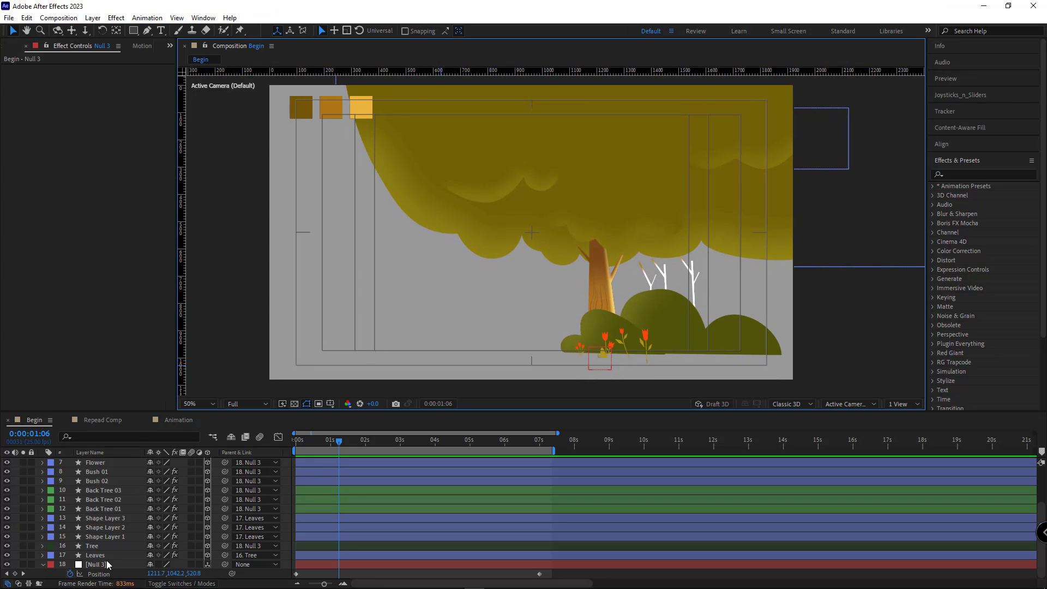
pyautogui.click(99, 555)
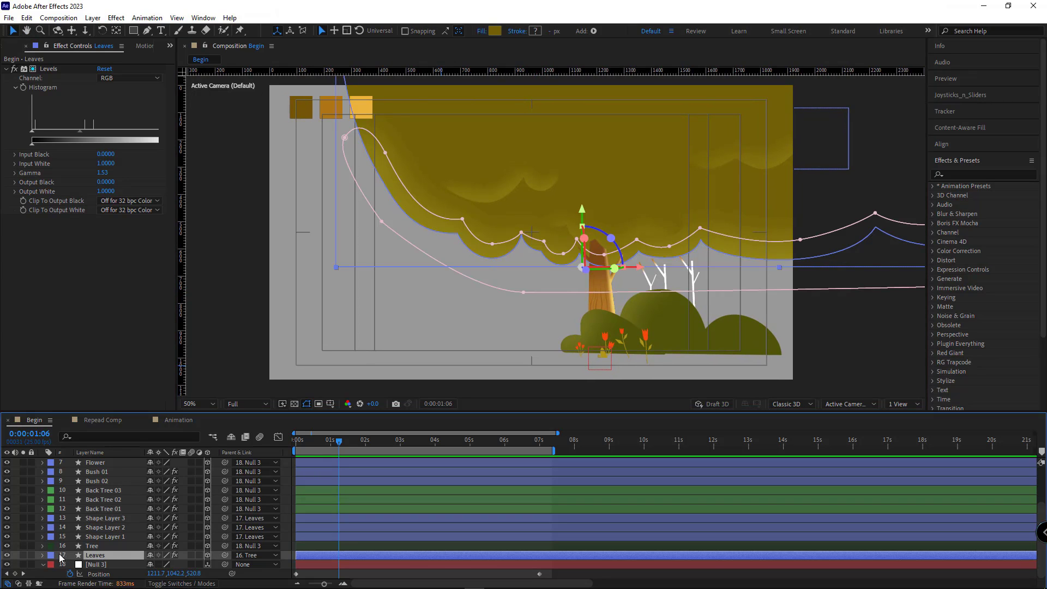
pyautogui.click(41, 555)
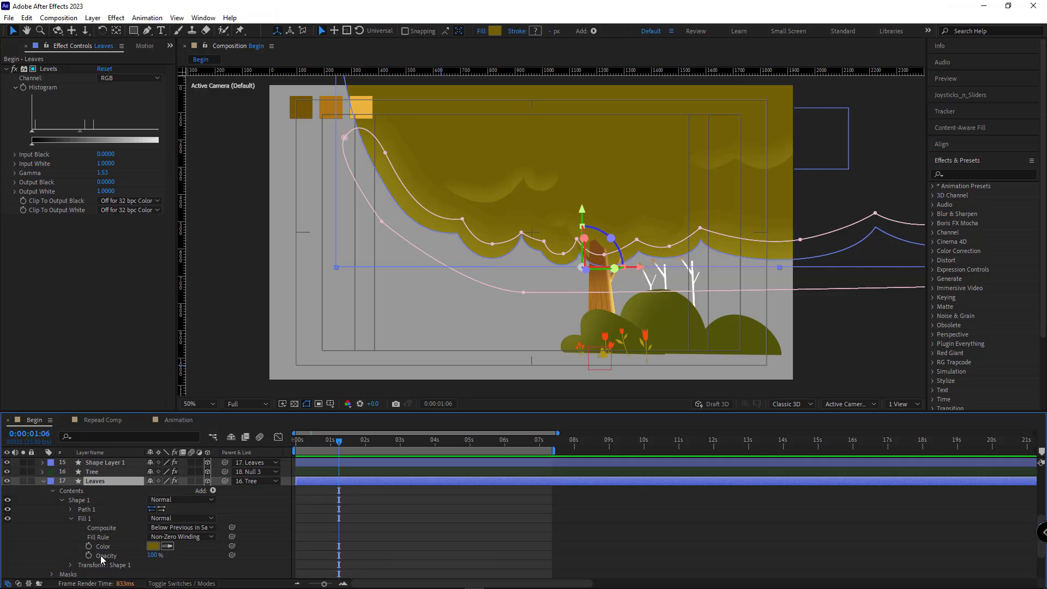
pyautogui.click(89, 546)
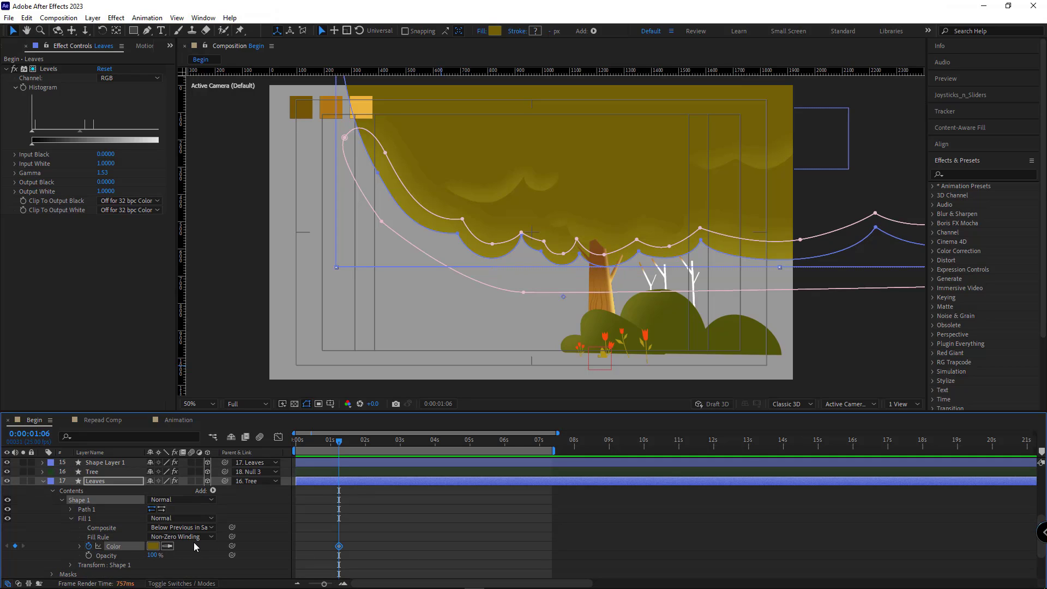
pyautogui.press('u')
# - Expand Shape Layers 1 to 3 and link Shape Layer 3's fill colour to the Leaves fill colour
pyautogui.click(104, 518)
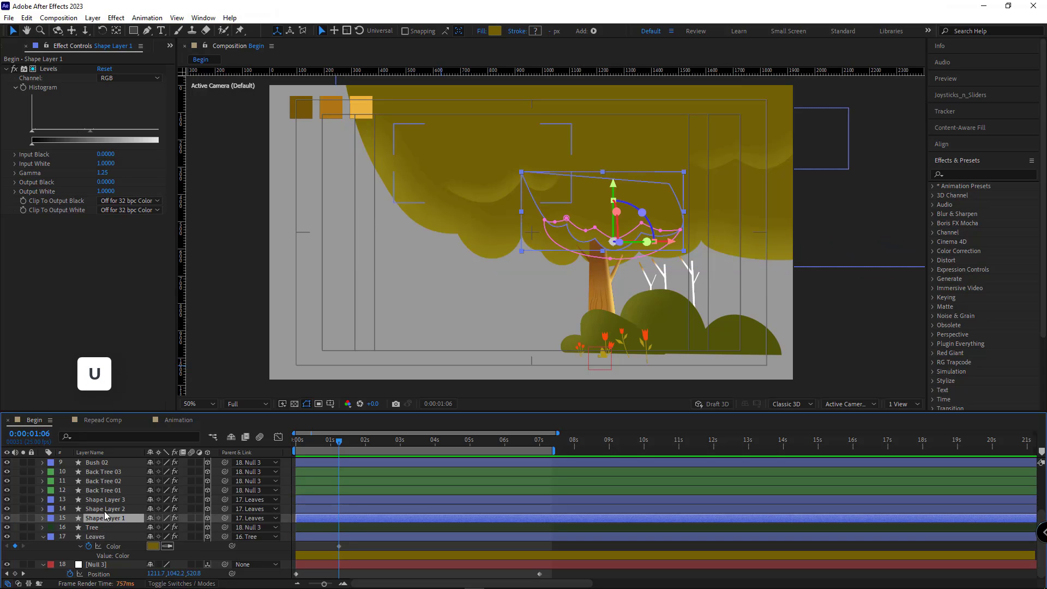
pyautogui.keyDown('ctrl'); pyautogui.click(104, 510); pyautogui.keyUp('ctrl')
pyautogui.keyDown('ctrl'); pyautogui.click(107, 501); pyautogui.keyUp('ctrl')
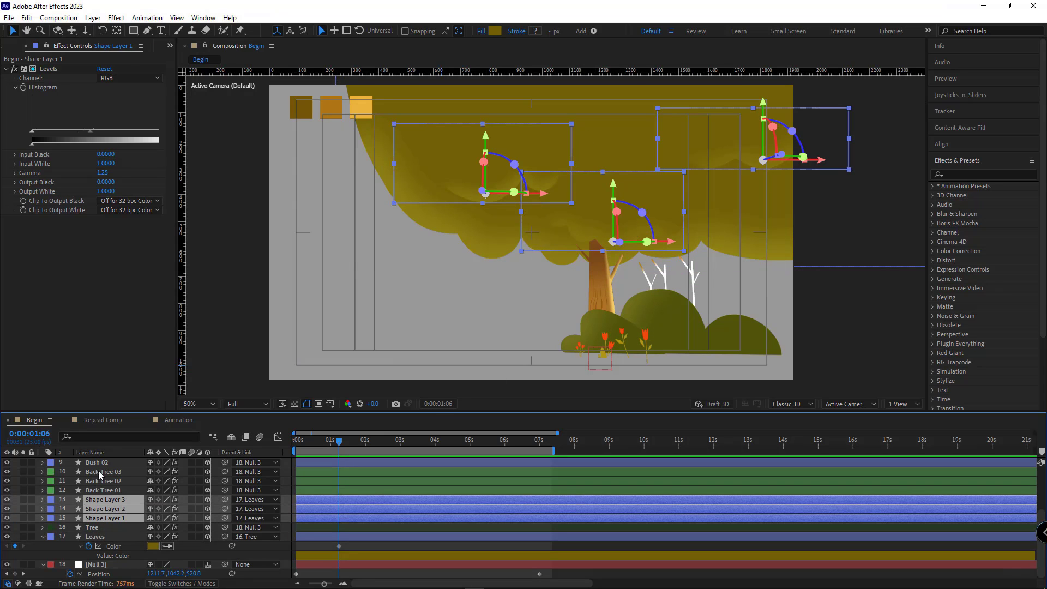
pyautogui.click(42, 499)
pyautogui.scroll(-1, 43, 519)
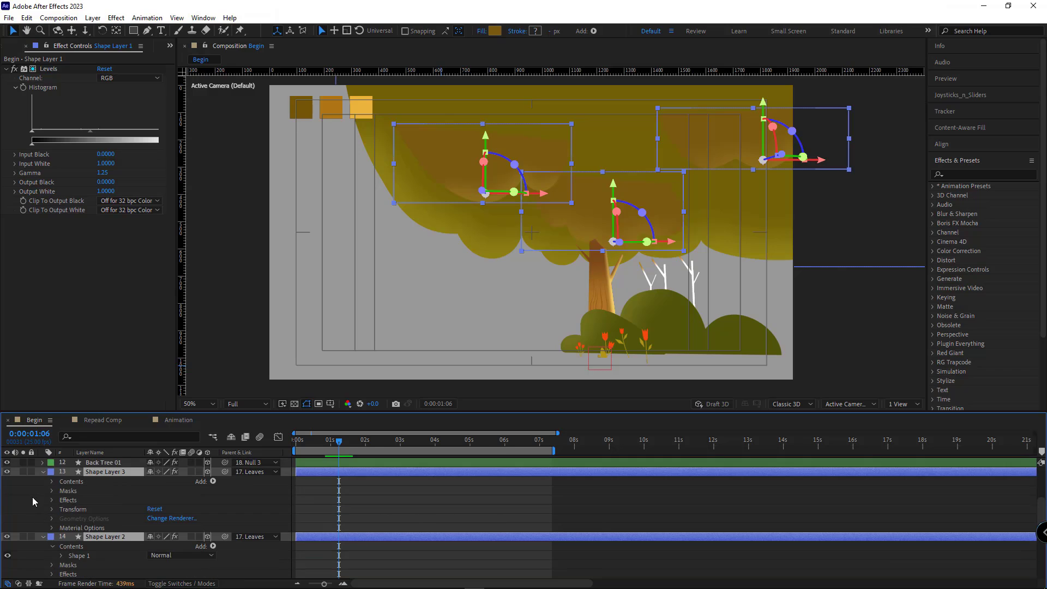
pyautogui.click(32, 496)
pyautogui.click(52, 481)
pyautogui.click(61, 490)
pyautogui.click(71, 508)
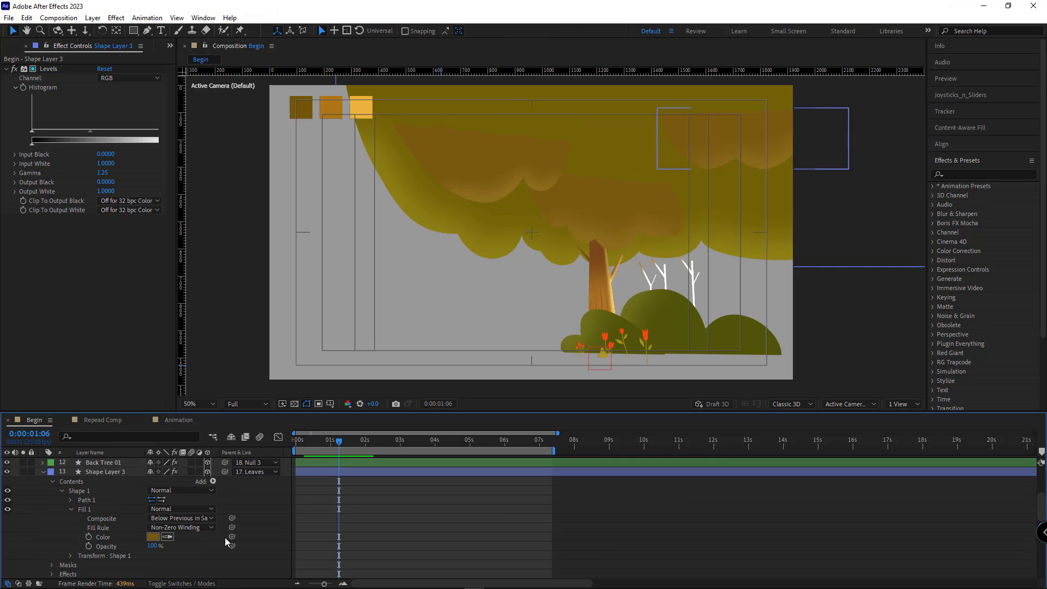
pyautogui.moveTo(191, 571); pyautogui.dragTo(176, 579)
pyautogui.moveTo(113, 548); pyautogui.dragTo(114, 548)
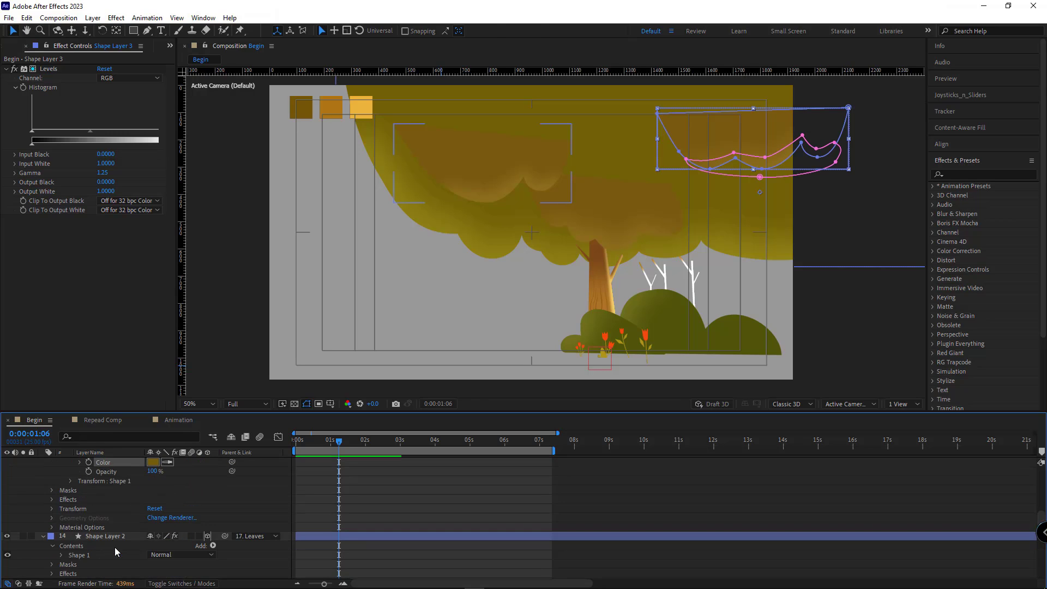
# - Link Shape Layer 2's fill colour to the Leaves fill colour and collapse the finished layer's properties
pyautogui.scroll(2, 75, 501)
pyautogui.click(61, 500)
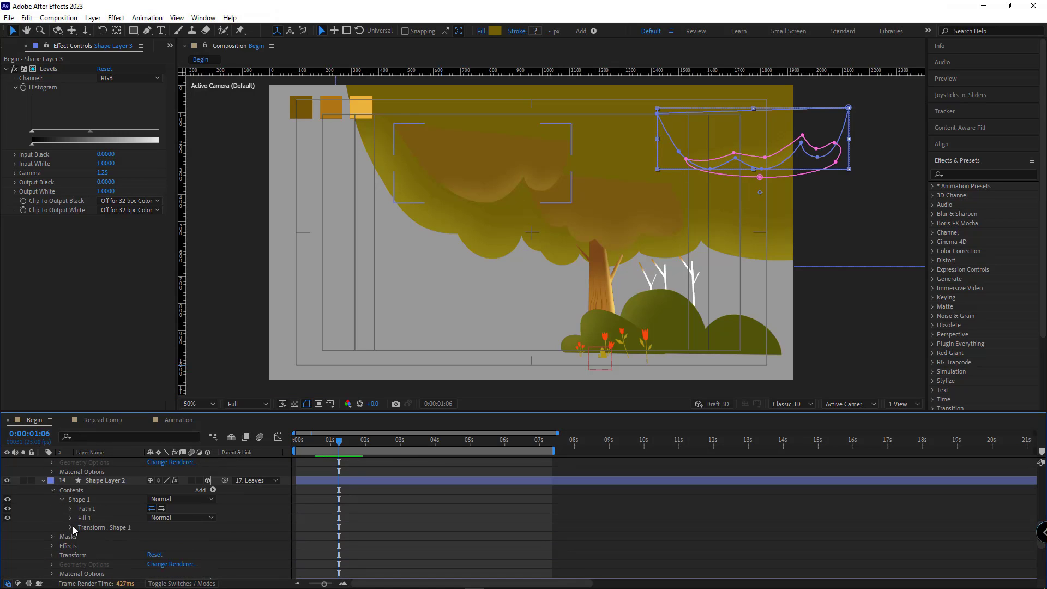
pyautogui.click(72, 518)
pyautogui.moveTo(231, 545); pyautogui.dragTo(121, 547)
pyautogui.scroll(-1, 126, 522)
pyautogui.scroll(3, 97, 522)
pyautogui.click(43, 509)
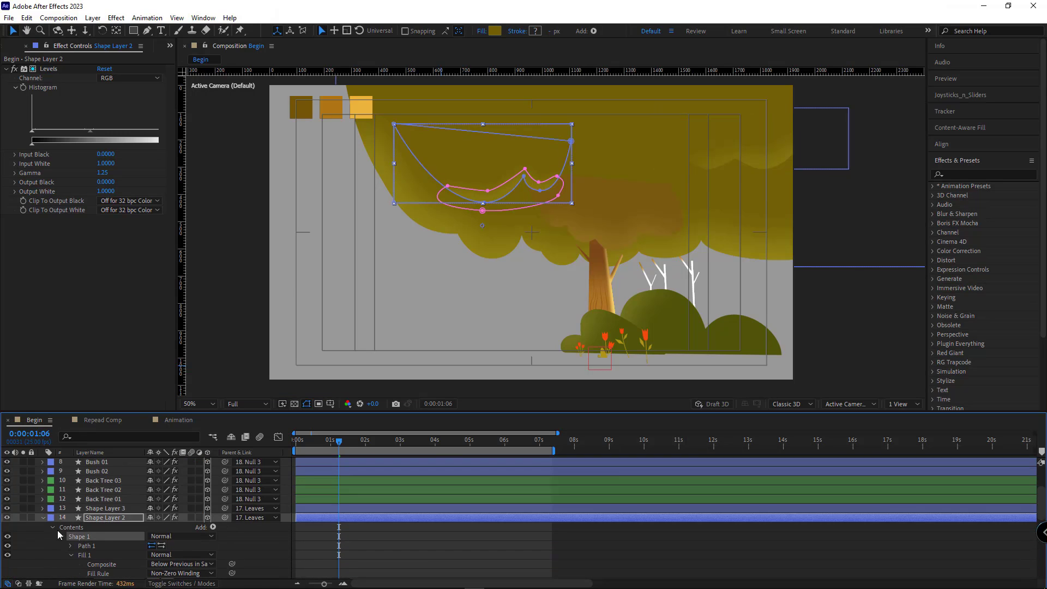
# - Link Shape Layer 1's fill colour to the Leaves fill colour and collapse its properties
pyautogui.click(62, 536)
pyautogui.scroll(-1, 146, 522)
pyautogui.click(61, 518)
pyautogui.scroll(-2, 77, 482)
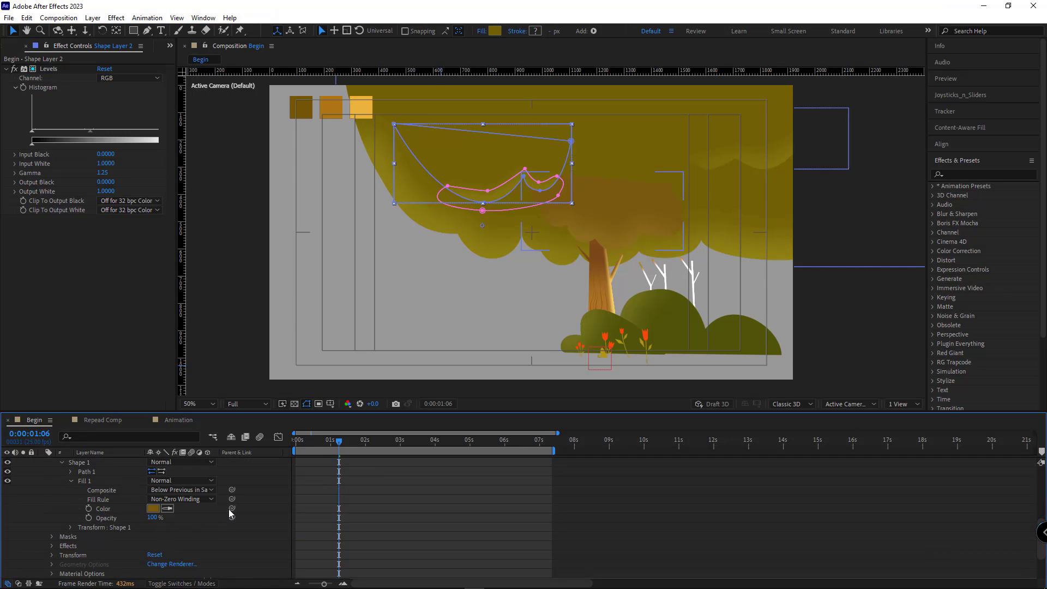
pyautogui.moveTo(228, 509); pyautogui.dragTo(120, 547)
pyautogui.scroll(3, 110, 528)
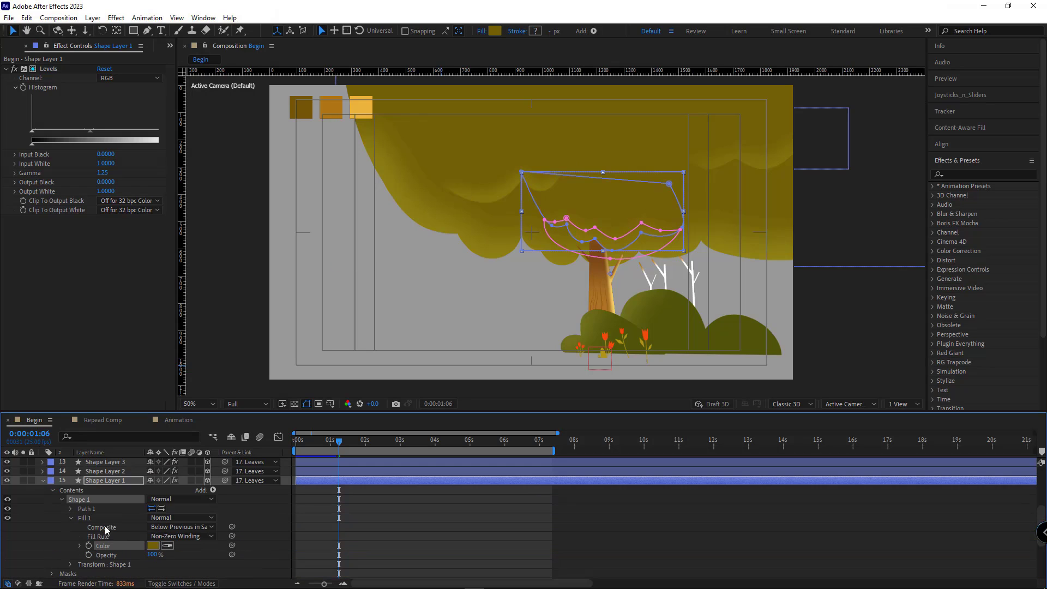
pyautogui.click(43, 480)
# - Keyframe the Leaves fill colour with the middle orange swatch at 4 seconds and the light yellow-orange swatch at 7 seconds
pyautogui.click(377, 540)
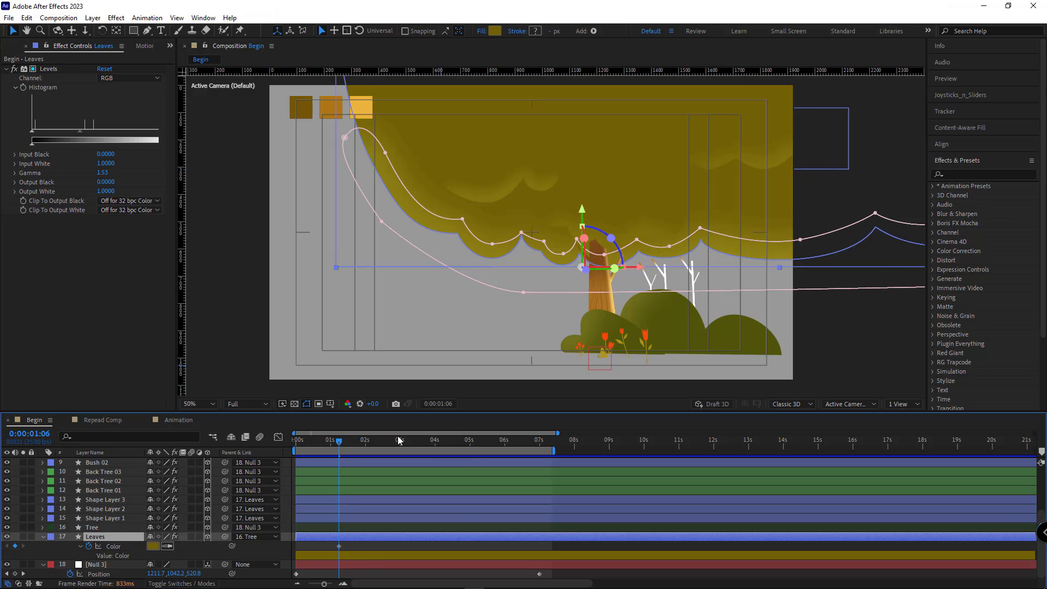
pyautogui.moveTo(364, 440); pyautogui.dragTo(435, 444)
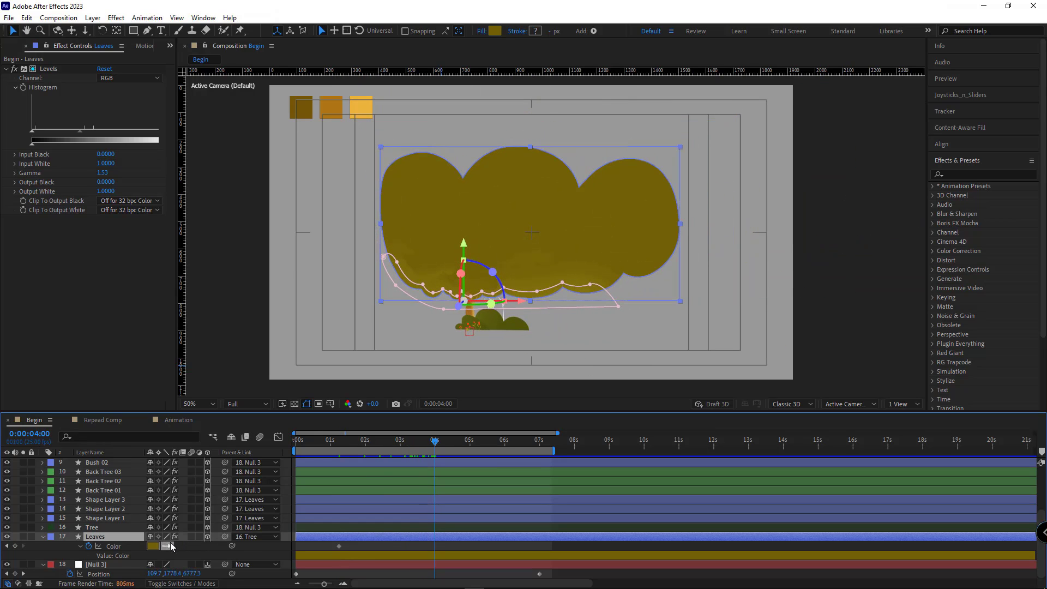
pyautogui.click(338, 107)
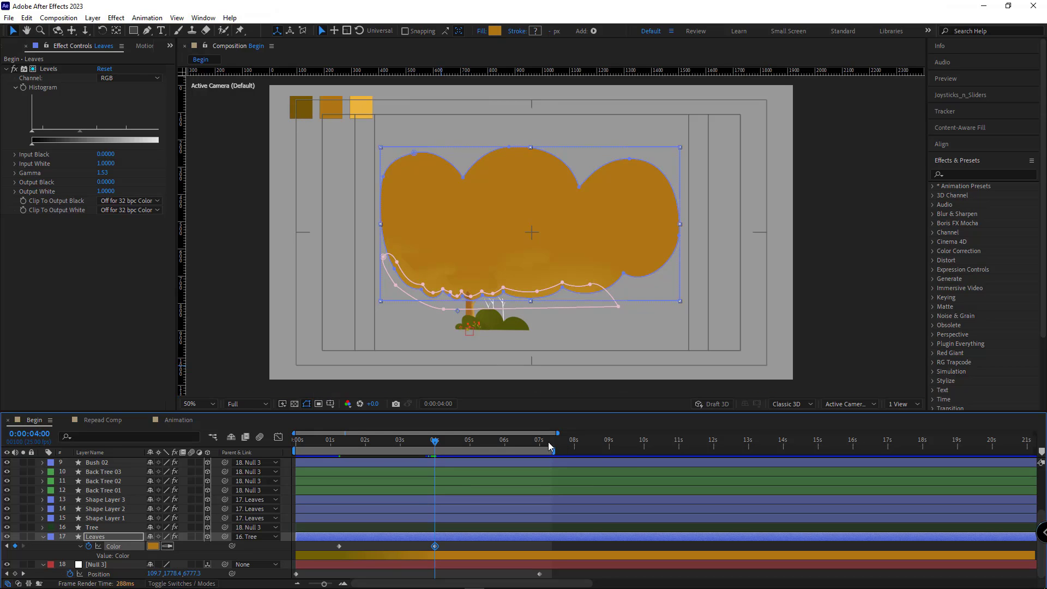
pyautogui.press('k')
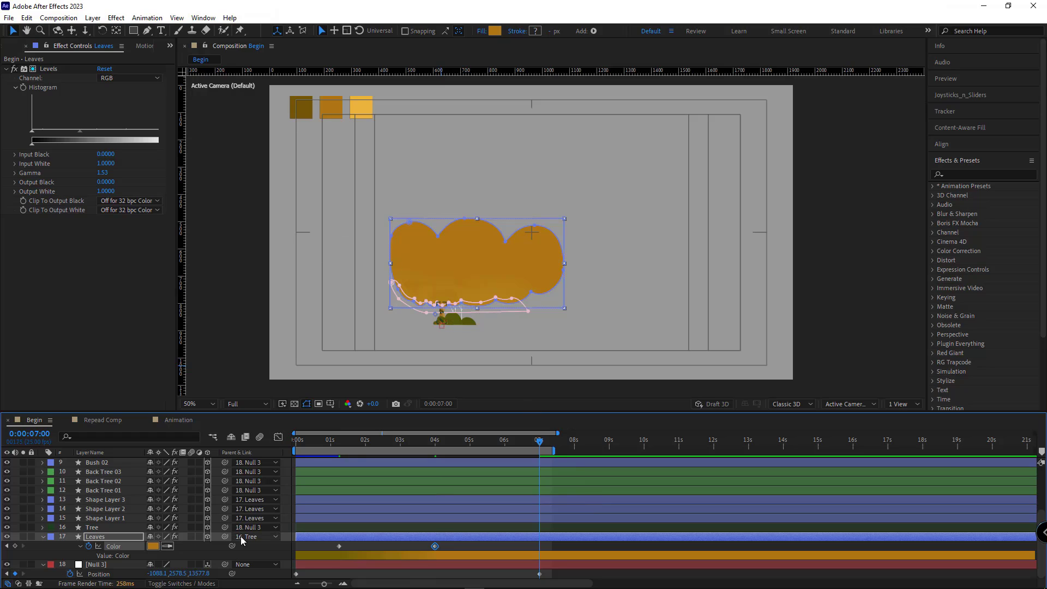
pyautogui.click(362, 106)
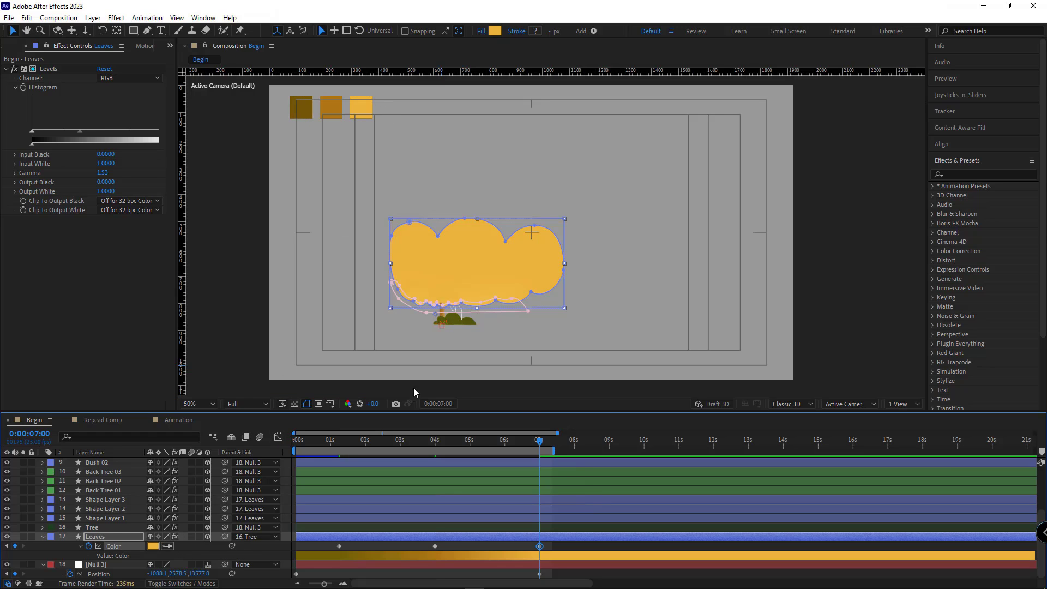
# - Lighten the Leaves fill colour at 7 seconds to FFE4AB and preview the colour change from about 1 second
pyautogui.click(221, 557)
pyautogui.click(153, 545)
pyautogui.moveTo(229, 408); pyautogui.dragTo(215, 411)
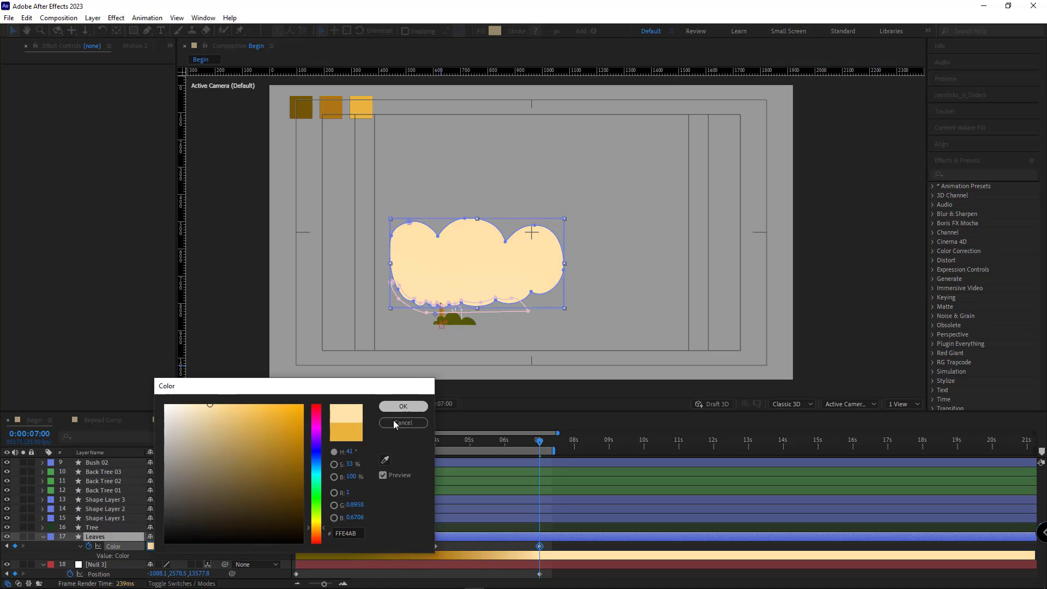
pyautogui.click(403, 406)
pyautogui.click(76, 553)
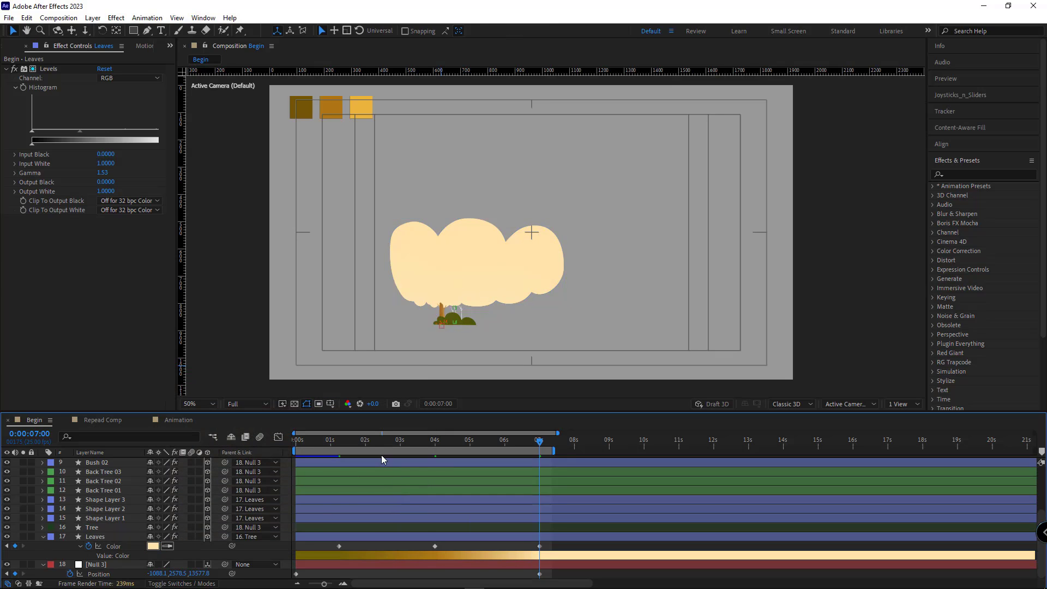
pyautogui.click(336, 444)
pyautogui.press('space')
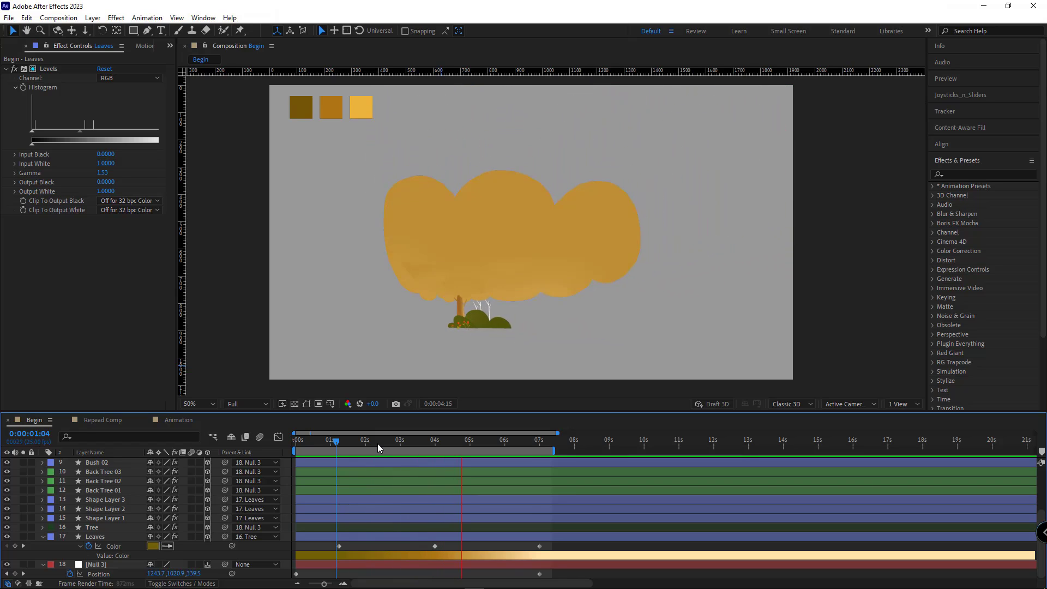
pyautogui.click(401, 443)
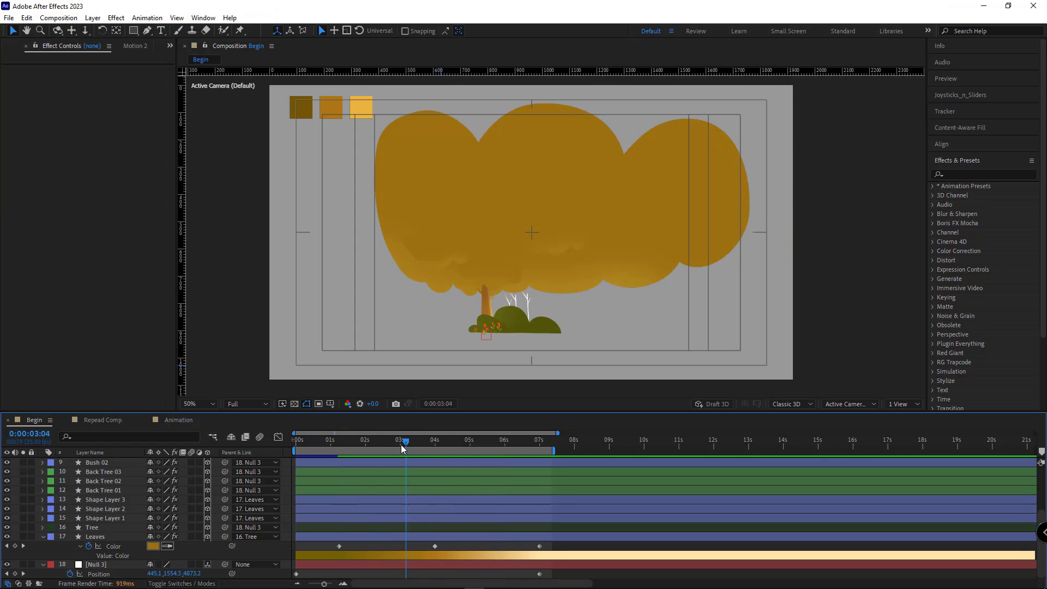
pyautogui.moveTo(401, 444); pyautogui.dragTo(383, 443)
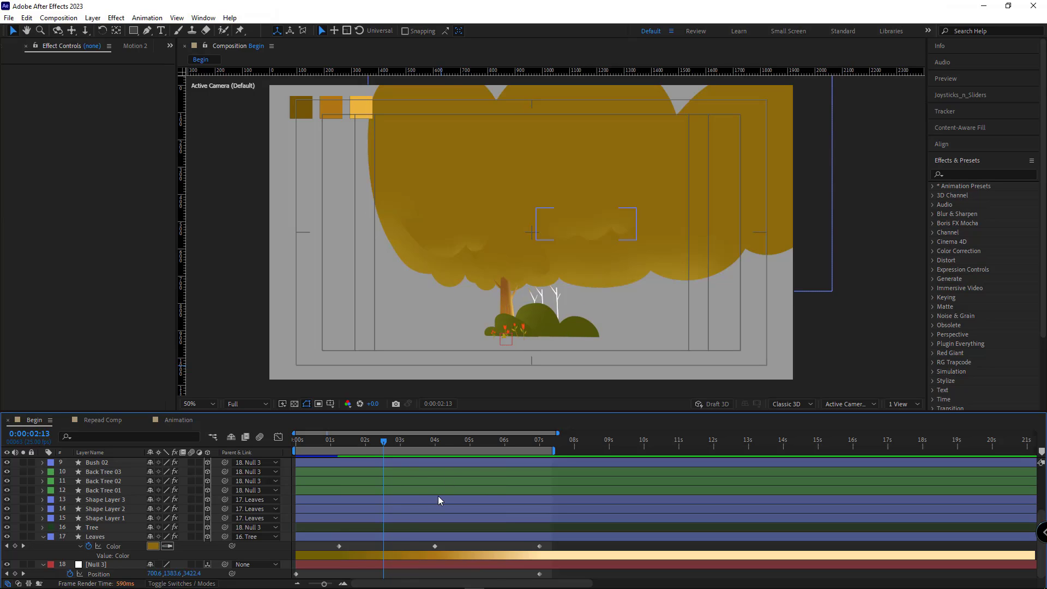
# - Add a Levels effect to the Tree layer and keyframe its Histogram at 0:00:01:06, showing the keyframe in the timeline
pyautogui.click(102, 527)
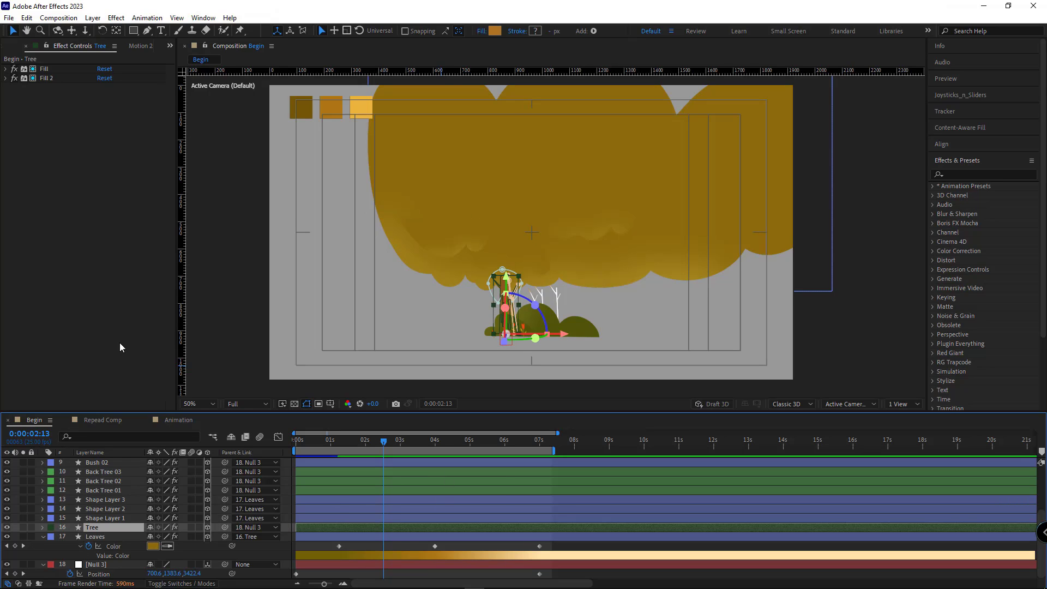
pyautogui.rightClick(100, 340)
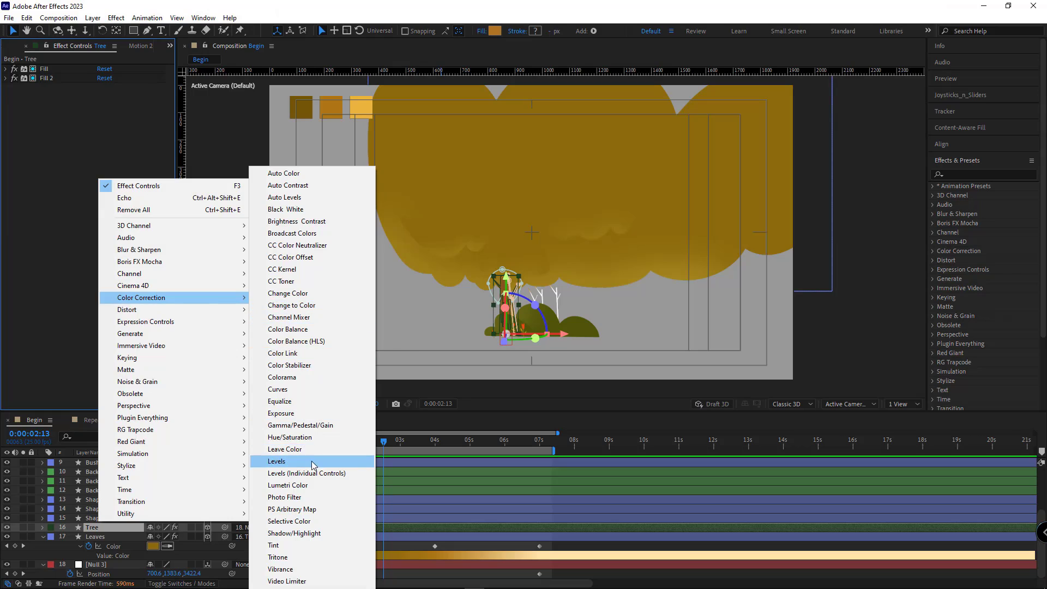
pyautogui.click(295, 462)
pyautogui.moveTo(178, 349); pyautogui.dragTo(198, 305)
pyautogui.moveTo(342, 446); pyautogui.dragTo(339, 447)
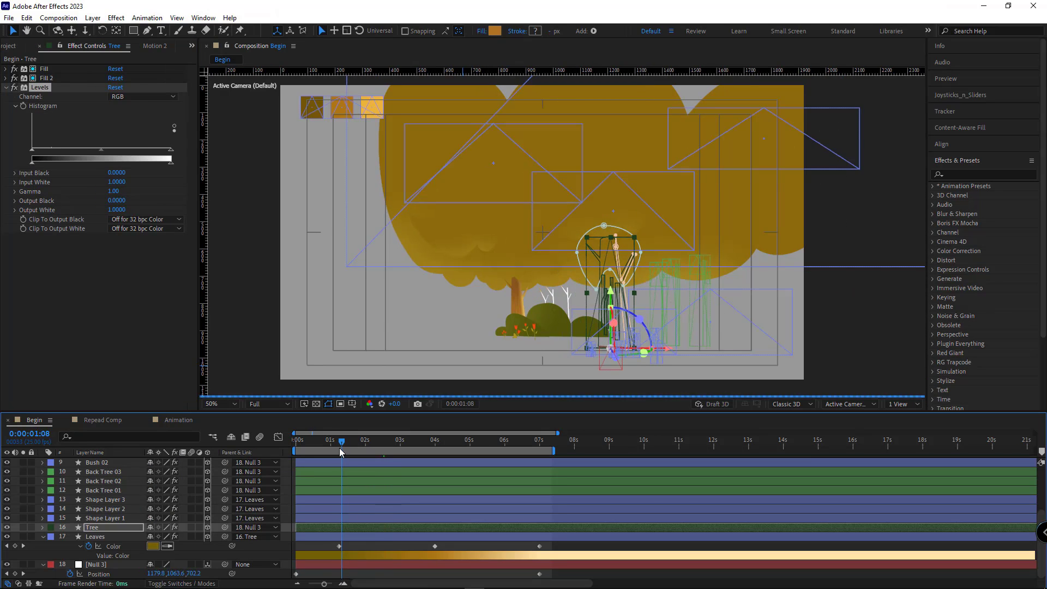
pyautogui.click(22, 111)
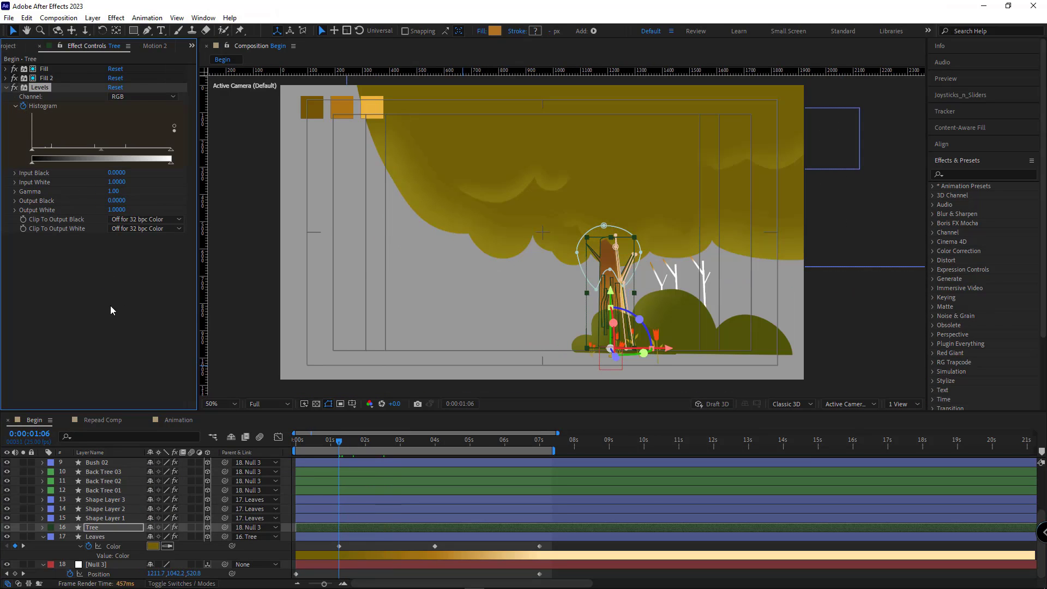
pyautogui.press('u')
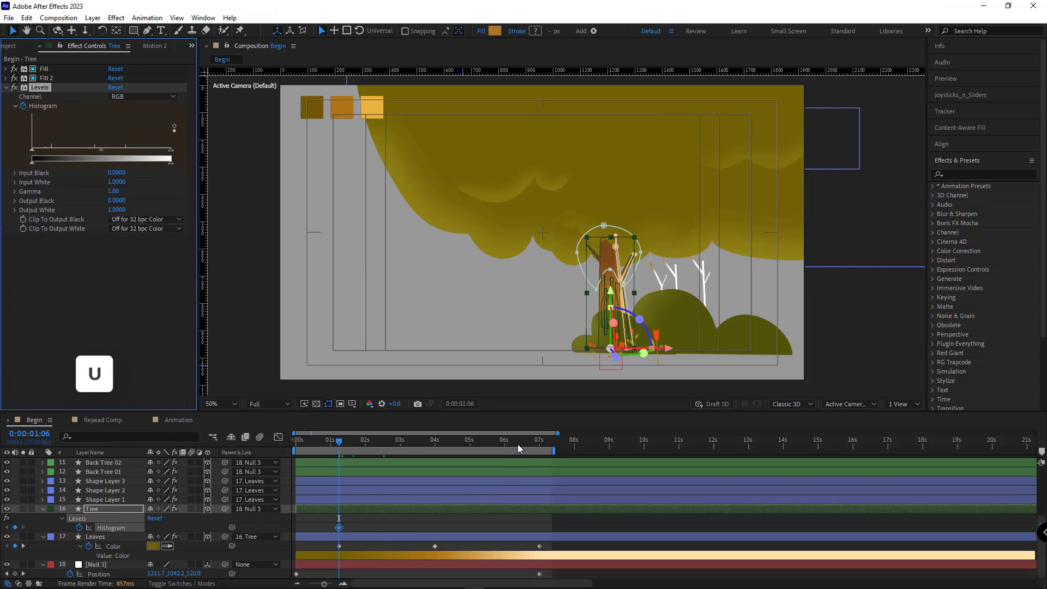
# - Brighten the Tree's Levels to Input White 0.3255 and Output Black 0.6902, with the keyframe aligned at 7 seconds
pyautogui.click(540, 446)
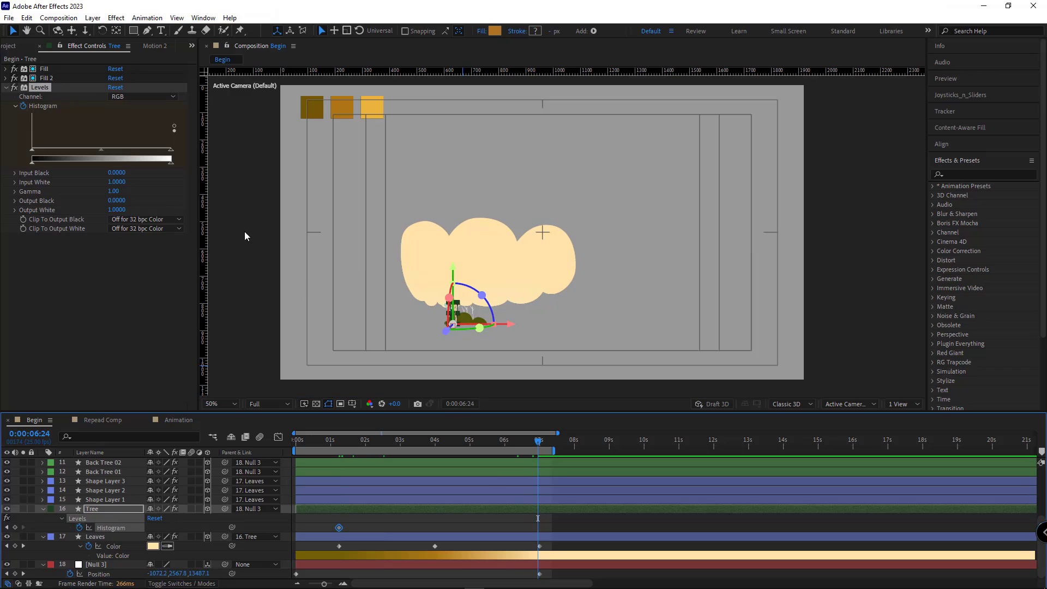
pyautogui.moveTo(170, 150); pyautogui.dragTo(67, 153)
pyautogui.scroll(1, 518, 264)
pyautogui.moveTo(518, 265); pyautogui.dragTo(622, 127)
pyautogui.click(436, 274)
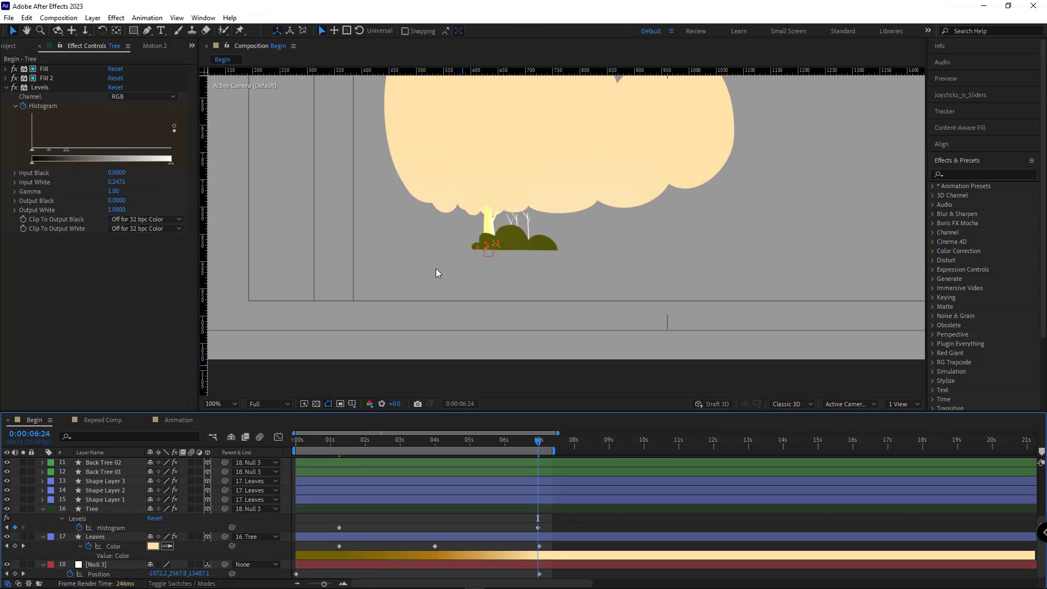
pyautogui.moveTo(32, 163); pyautogui.dragTo(127, 162)
pyautogui.moveTo(66, 150); pyautogui.dragTo(77, 150)
pyautogui.click(480, 524)
pyautogui.press('pagedown')
pyautogui.click(539, 527)
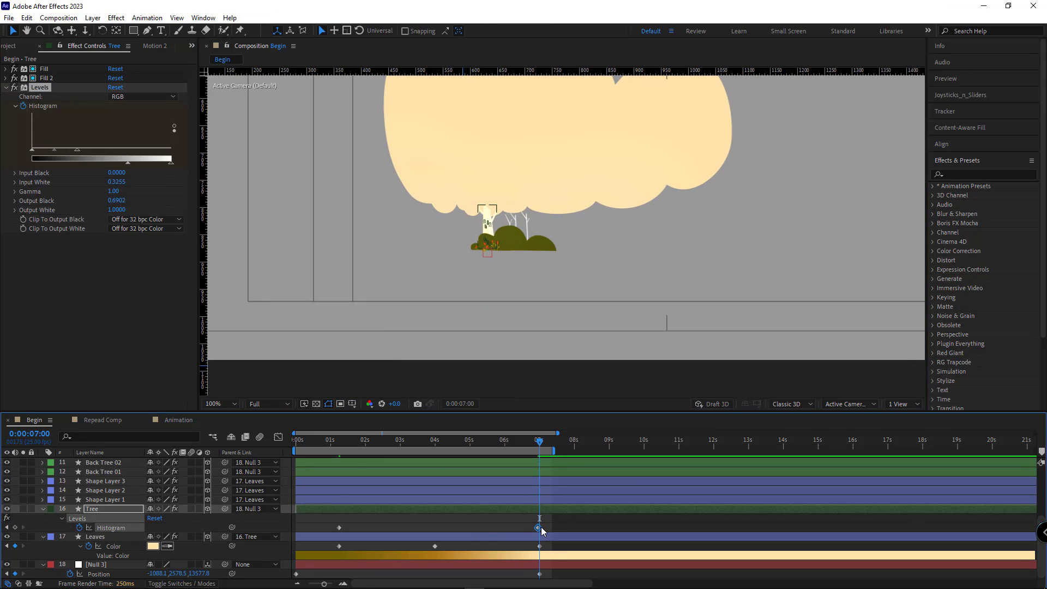
pyautogui.click(58, 528)
# - Match the Leaves fill colour at 7 seconds to the brightened tree trunk by sampling its pale cream tone
pyautogui.click(169, 546)
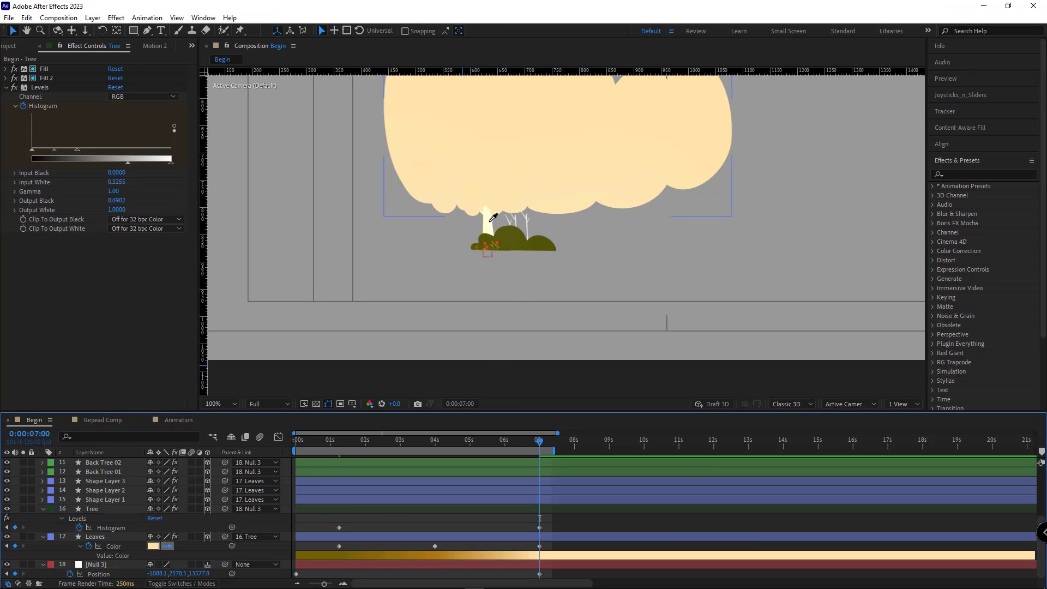
pyautogui.click(490, 220)
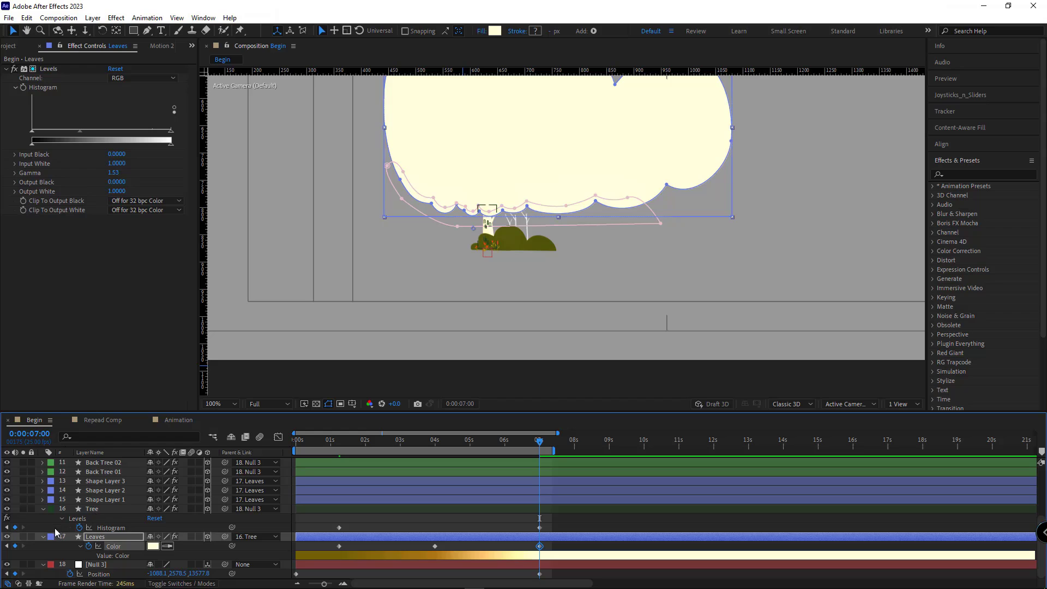
pyautogui.click(532, 259)
pyautogui.click(112, 509)
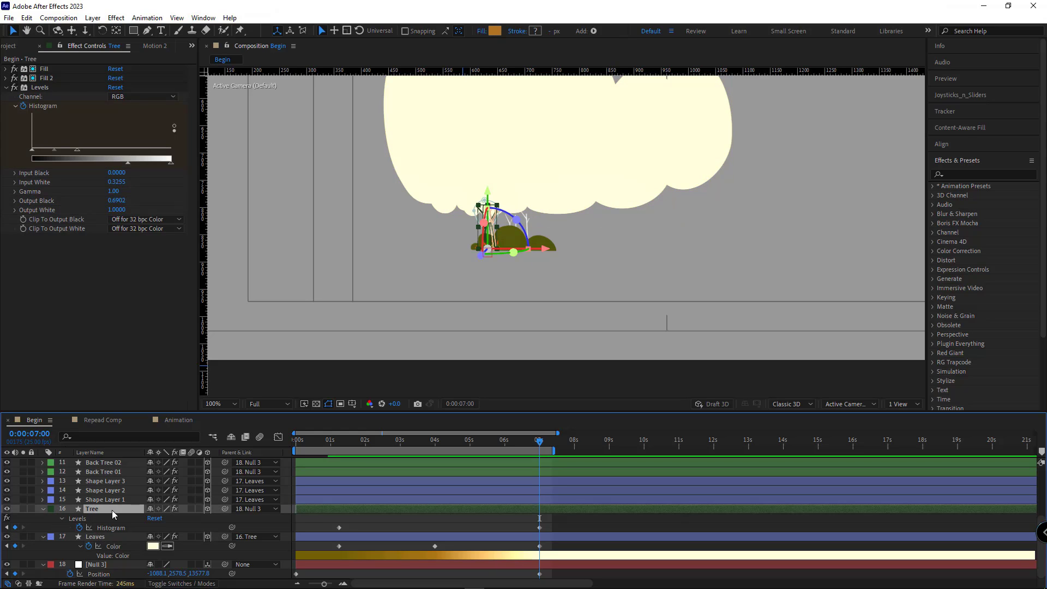
# - Keyframe the Tree layer's Opacity to hold at 100% at 0:00:06:15 and fall to 0% at 7 seconds
pyautogui.hotkey('shift', 't')
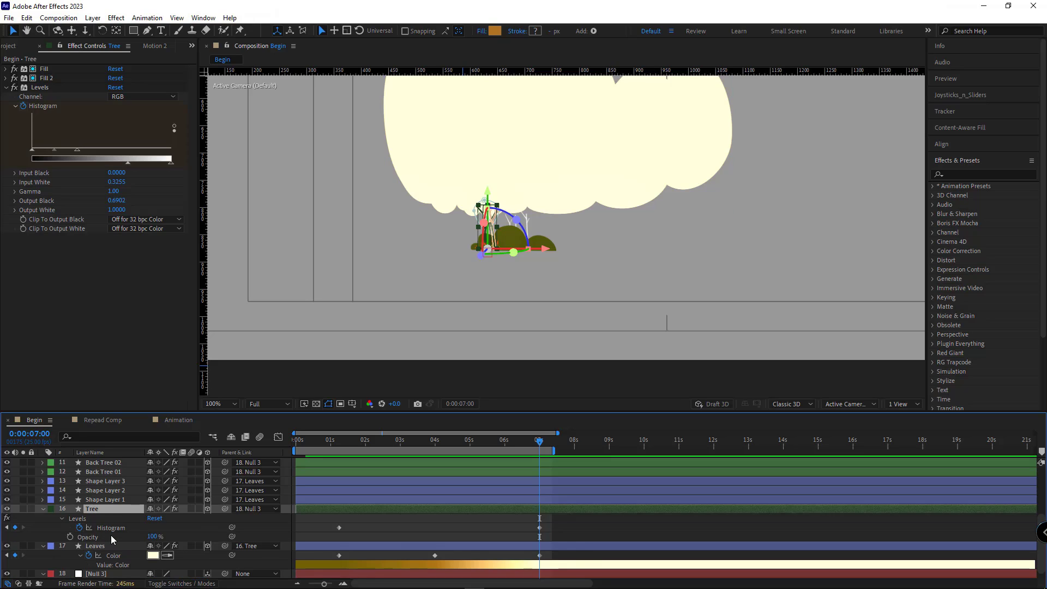
pyautogui.scroll(-1, 76, 527)
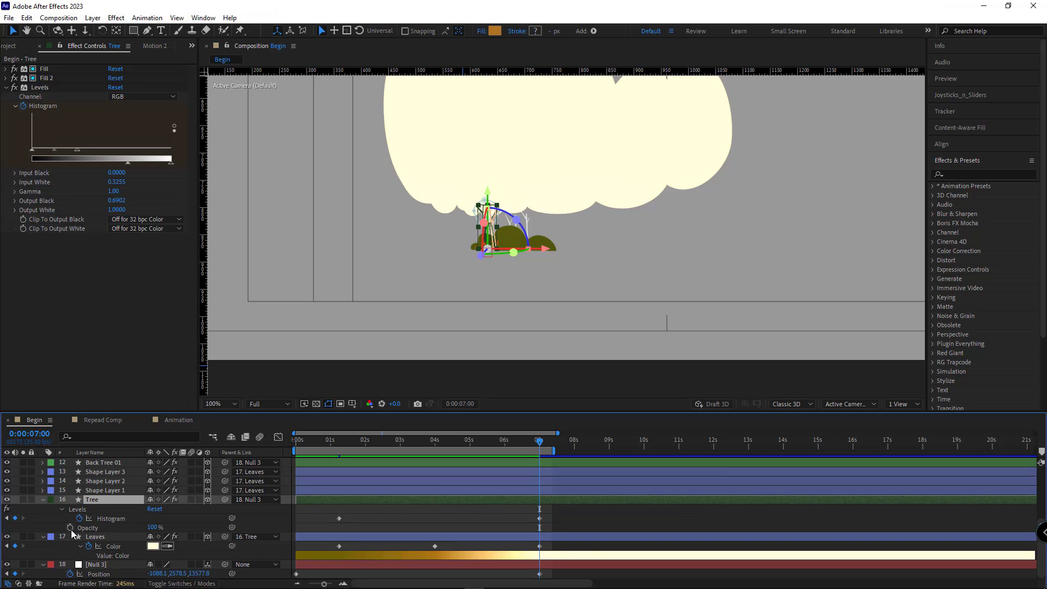
pyautogui.click(70, 528)
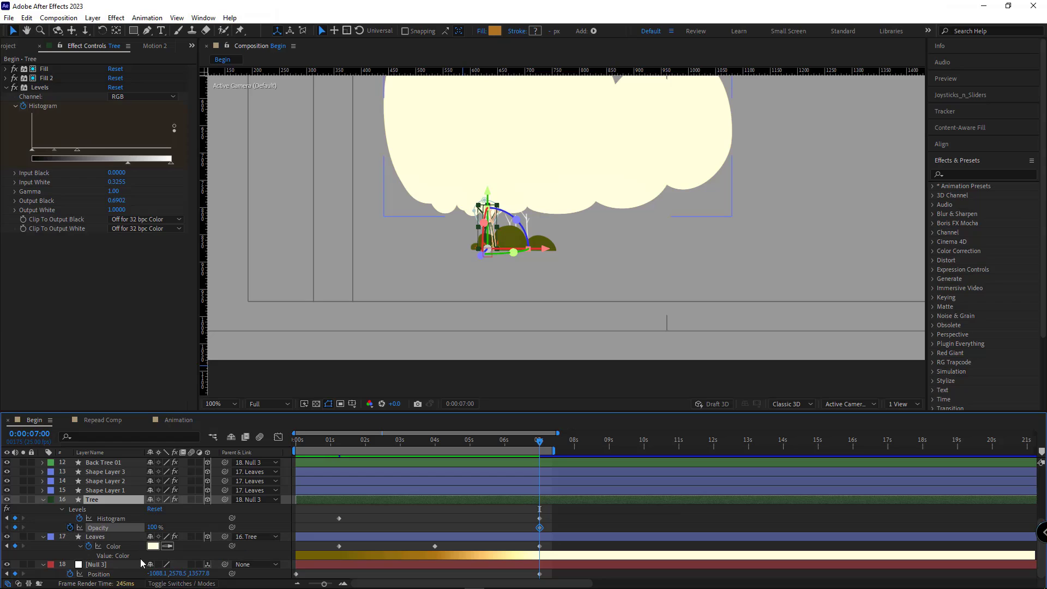
pyautogui.hotkey('shift', 'pageup')
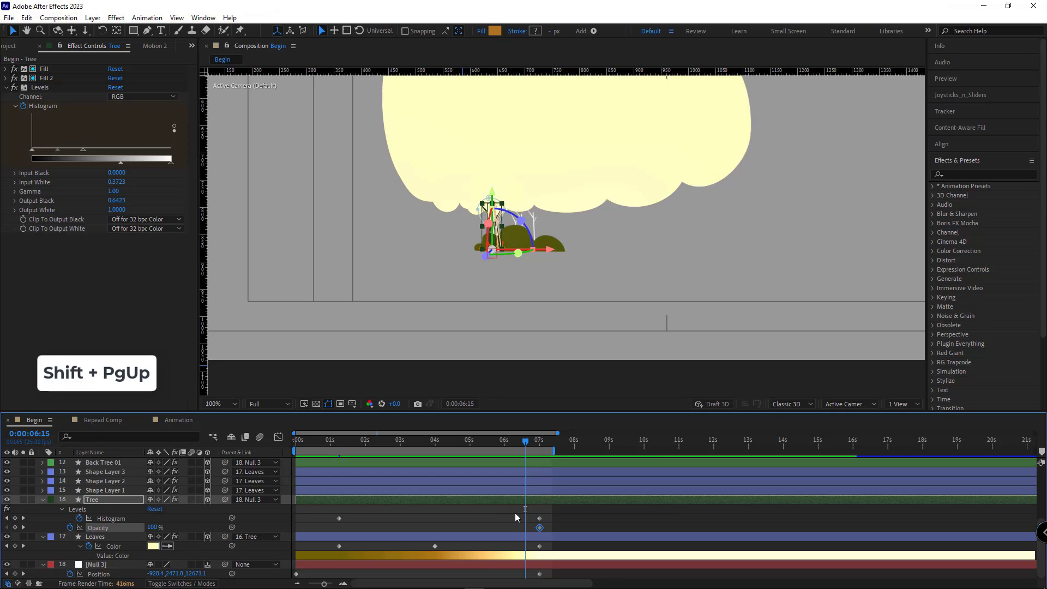
pyautogui.click(15, 527)
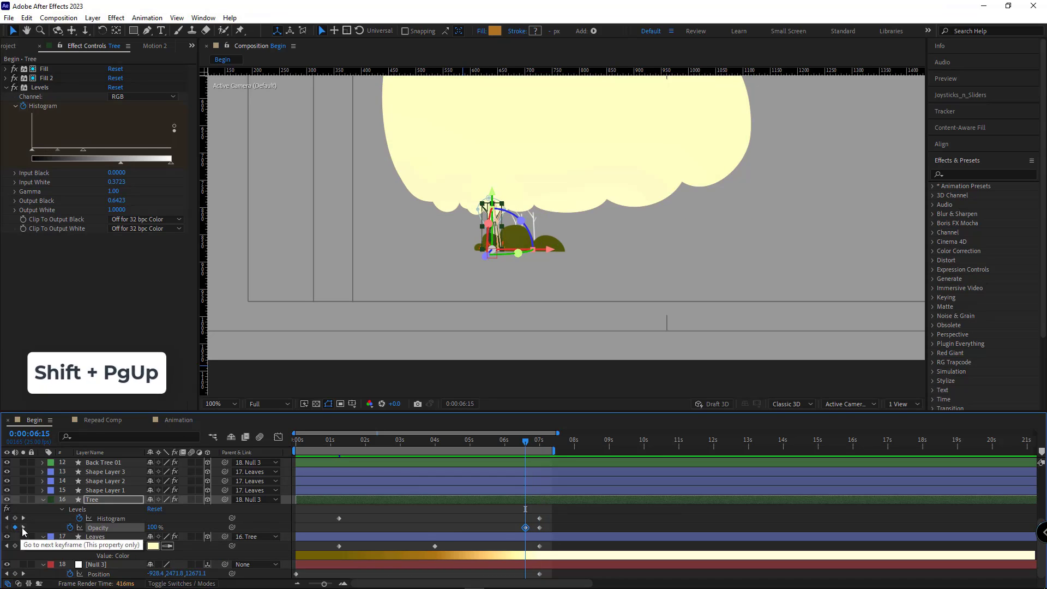
pyautogui.click(23, 528)
pyautogui.write('0')
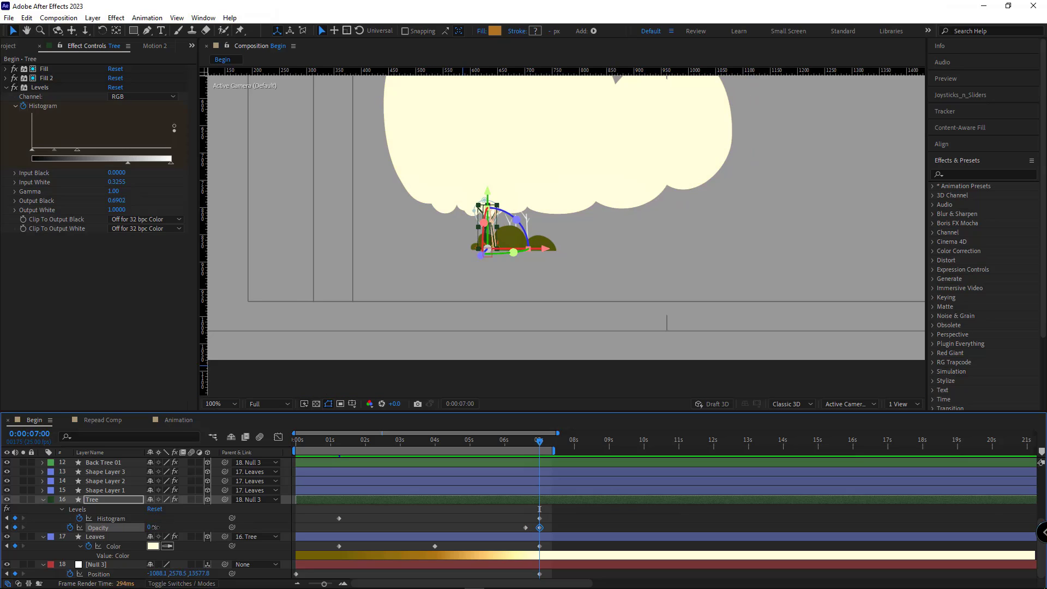
pyautogui.click(575, 518)
# - Link the Opacity of Shape Layers 1, 2 and 3 and the Leaves layer to the Tree layer's Opacity
pyautogui.click(549, 490)
pyautogui.hotkey('shift', 'pageup')
pyautogui.keyDown('ctrl'); pyautogui.click(548, 481); pyautogui.keyUp('ctrl')
pyautogui.keyDown('ctrl'); pyautogui.click(549, 472); pyautogui.keyUp('ctrl')
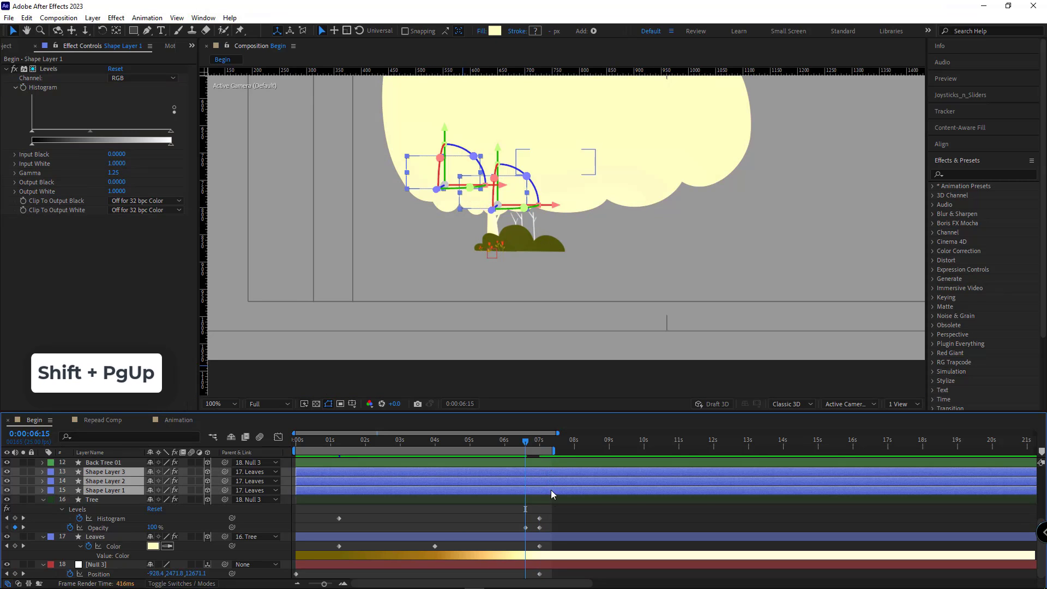
pyautogui.keyDown('ctrl'); pyautogui.click(558, 535); pyautogui.keyUp('ctrl')
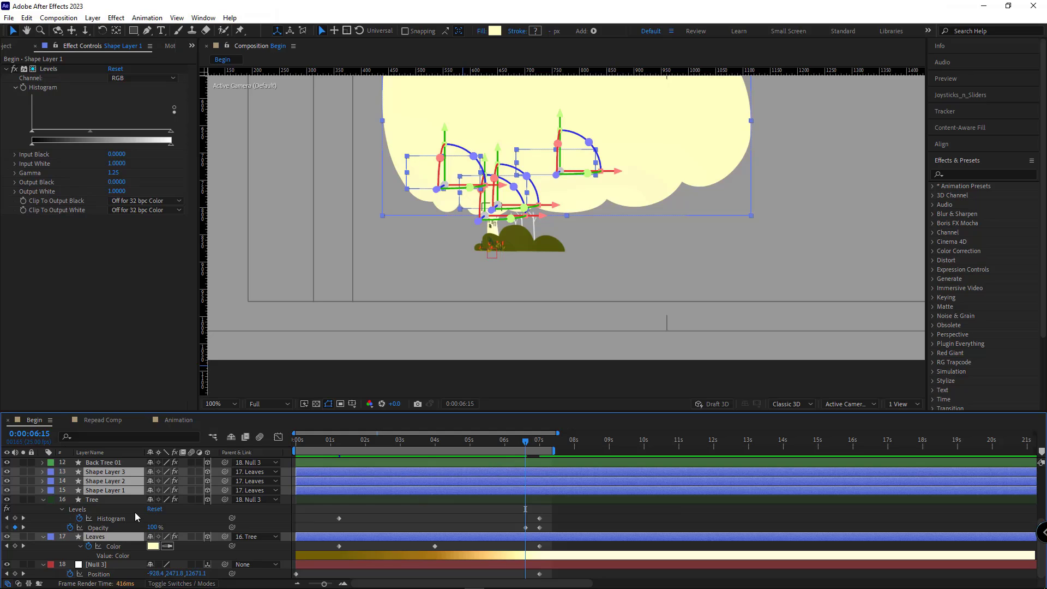
pyautogui.press('t')
pyautogui.moveTo(224, 487); pyautogui.dragTo(99, 556)
pyautogui.moveTo(231, 500); pyautogui.dragTo(99, 555)
pyautogui.moveTo(232, 518); pyautogui.dragTo(110, 555)
pyautogui.scroll(-2, 122, 555)
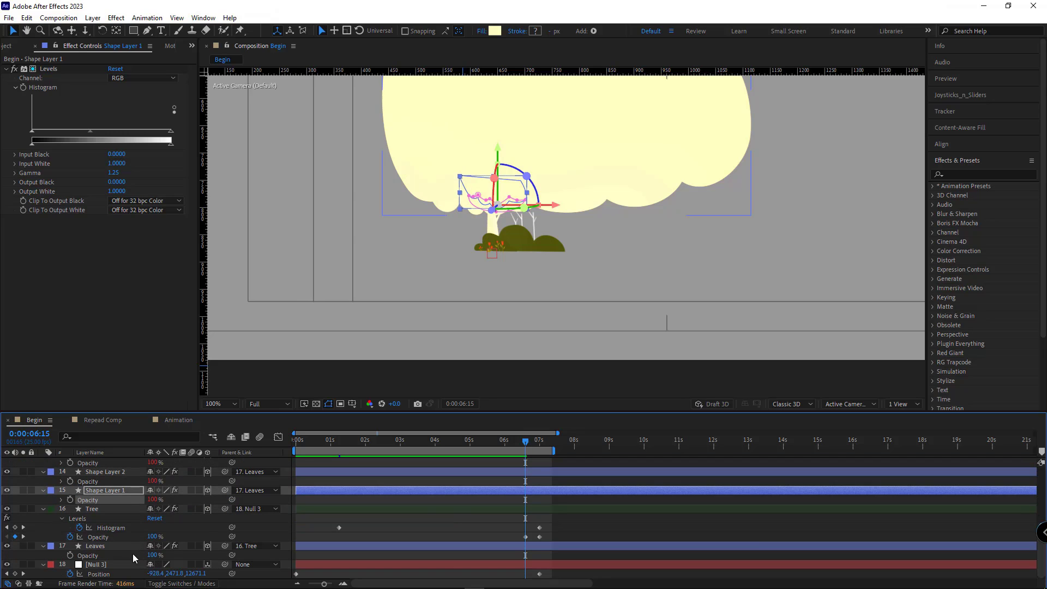
pyautogui.moveTo(231, 555); pyautogui.dragTo(97, 537)
pyautogui.click(312, 535)
# - Fit the composition in the viewer and preview the colour change and fade from the start
pyautogui.press('space')
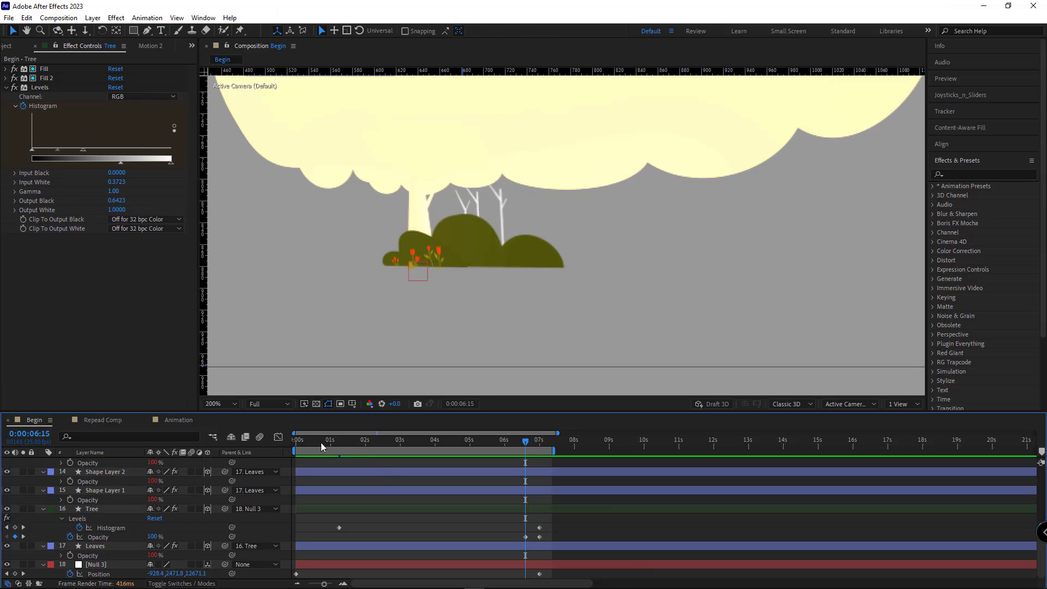
pyautogui.moveTo(320, 442); pyautogui.dragTo(251, 441)
pyautogui.click(233, 404)
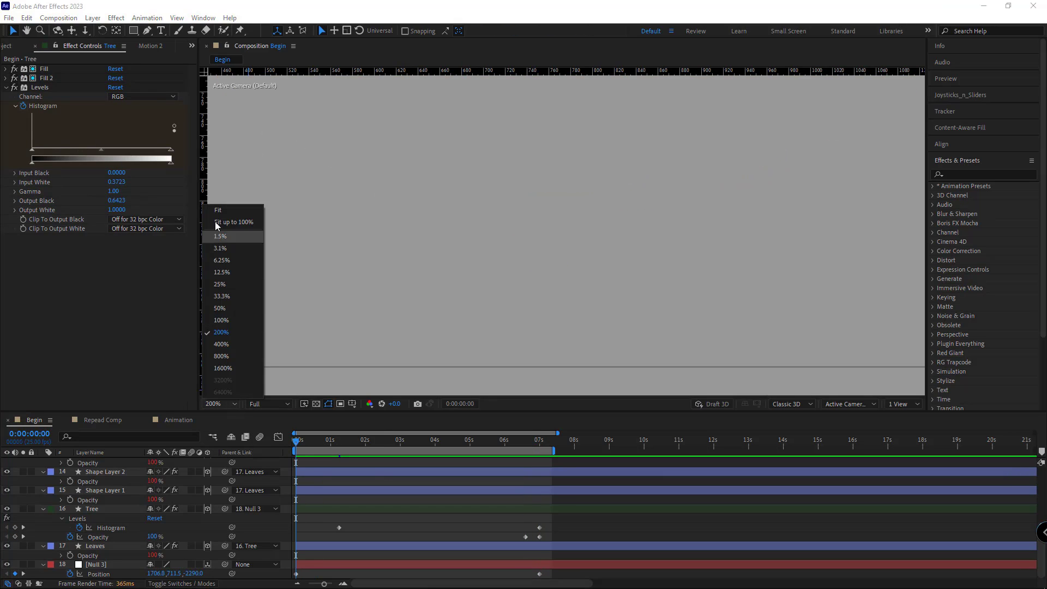
pyautogui.click(218, 222)
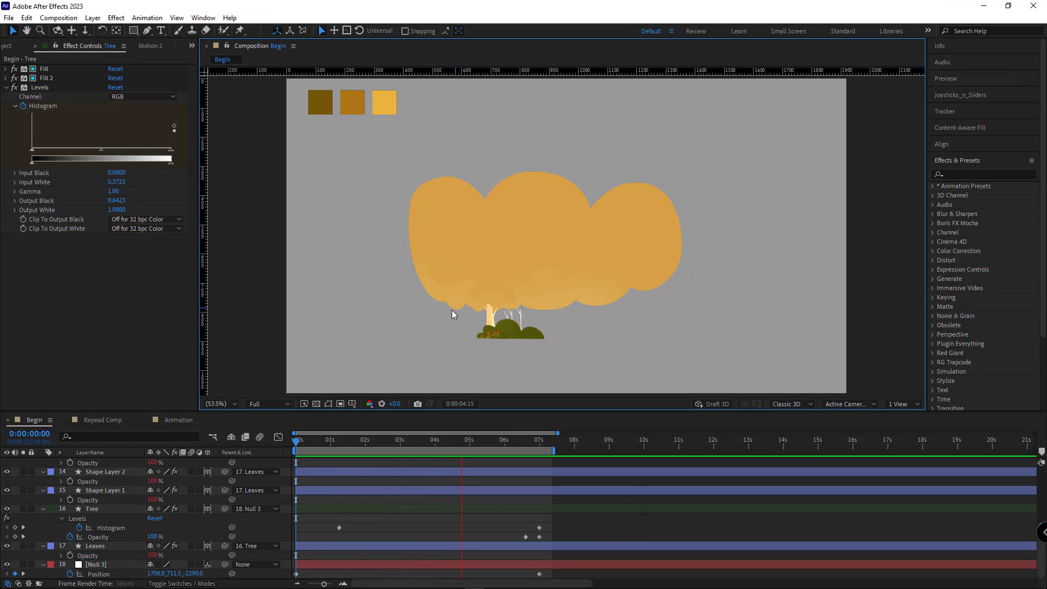
pyautogui.press('space')
# - Delay the Tree's first Levels Histogram keyframe to 0:00:03:07 and preview the trunk's brightening
pyautogui.click(491, 319)
pyautogui.scroll(1, 493, 355)
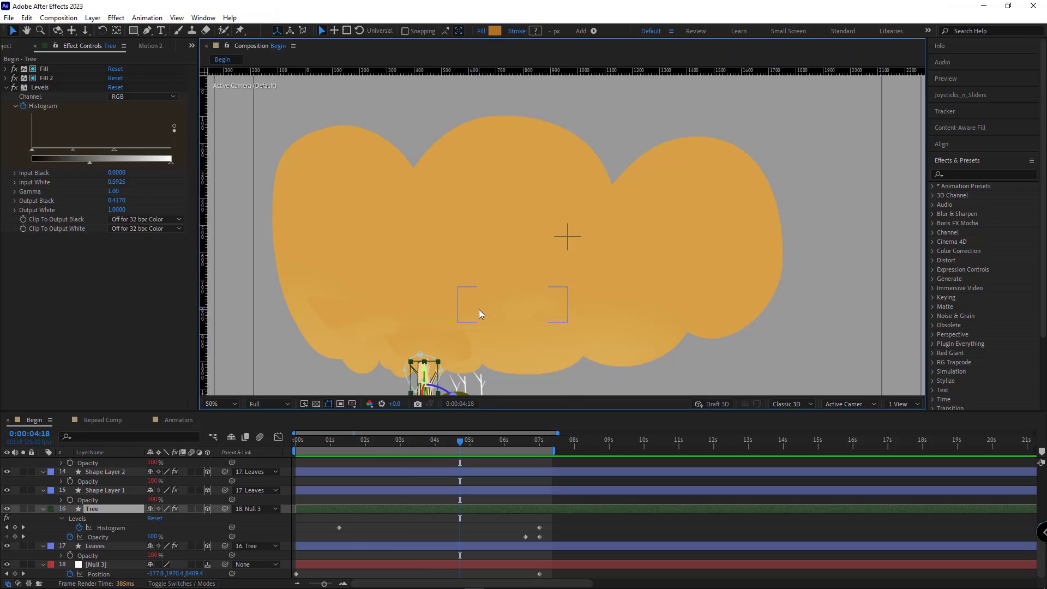
pyautogui.scroll(-2, 587, 164)
pyautogui.click(478, 531)
pyautogui.moveTo(338, 533); pyautogui.dragTo(410, 533)
pyautogui.click(479, 484)
pyautogui.press('/')
pyautogui.click(465, 534)
pyautogui.click(401, 448)
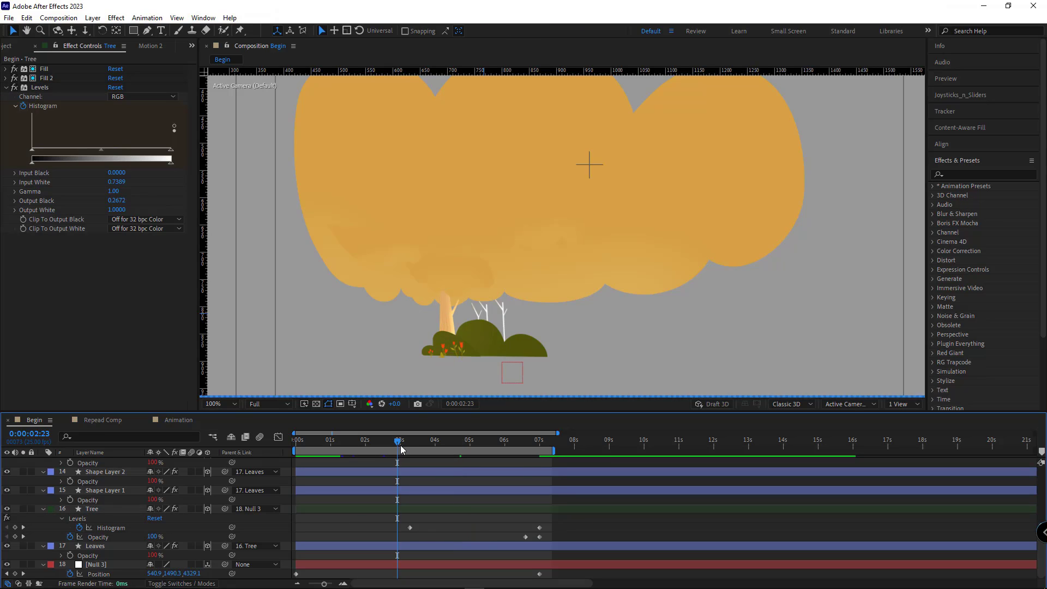
pyautogui.scroll(-2, 517, 322)
pyautogui.press('space')
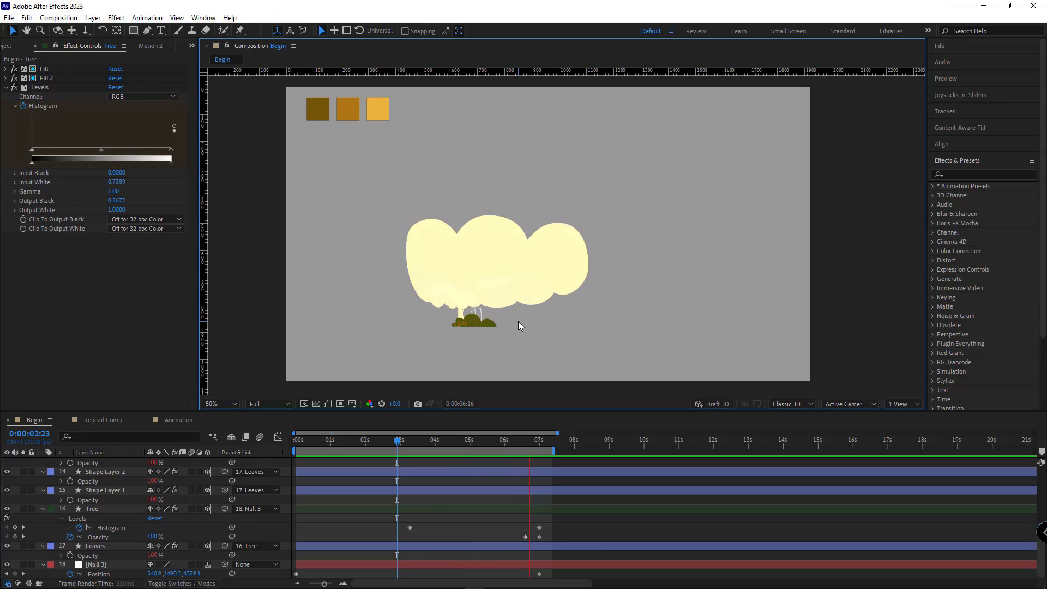
# - Copy the Tree's Histogram keyframes onto Bush 01 and Bush 02 starting at 0:00:03:07, and preview the brightening
pyautogui.click(410, 444)
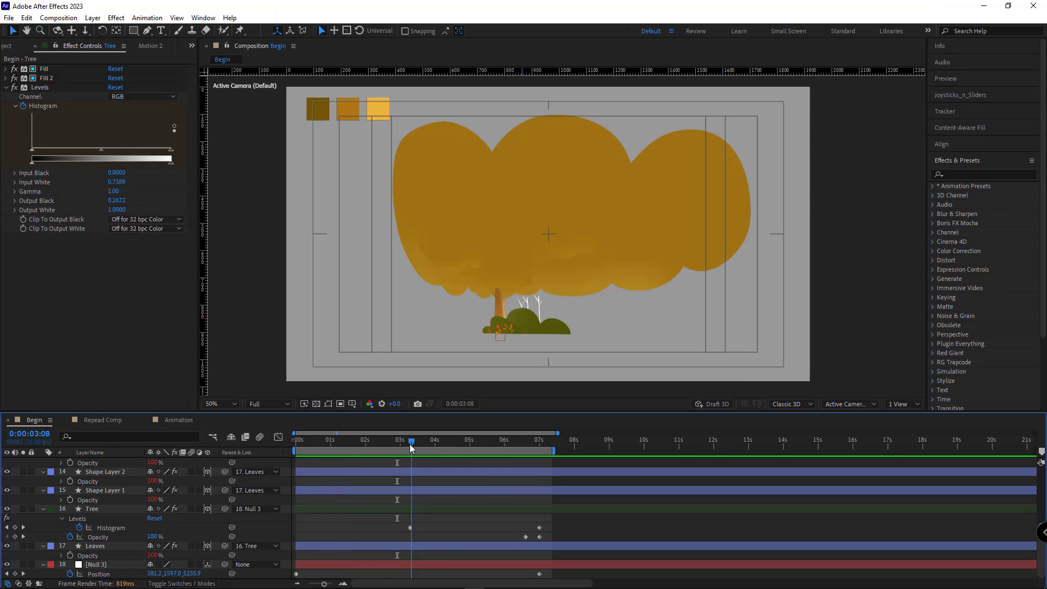
pyautogui.click(409, 527)
pyautogui.hotkey('ctrl', 'c')
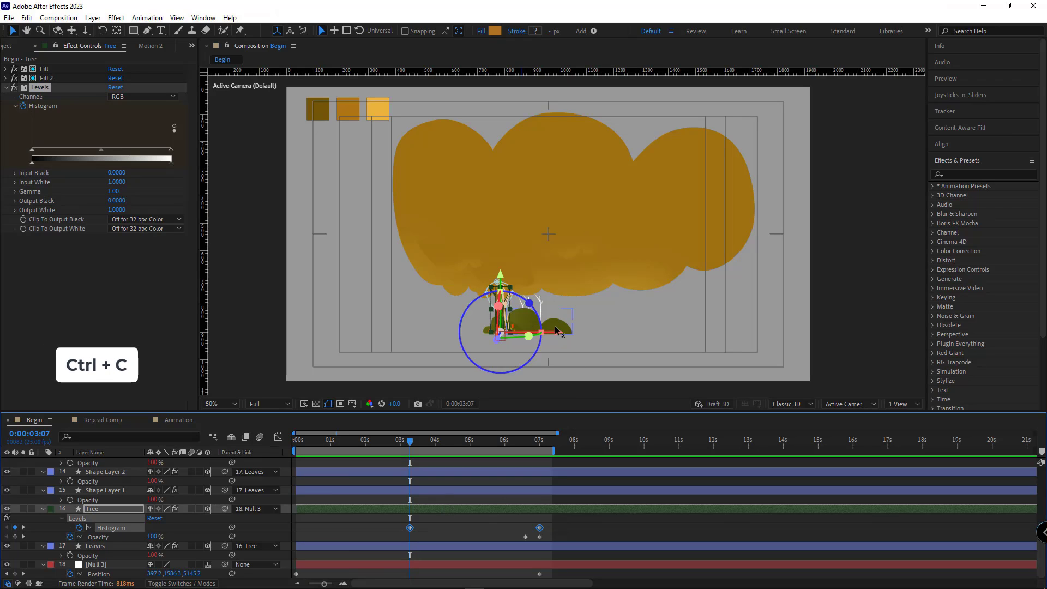
pyautogui.click(556, 330)
pyautogui.scroll(4, 481, 515)
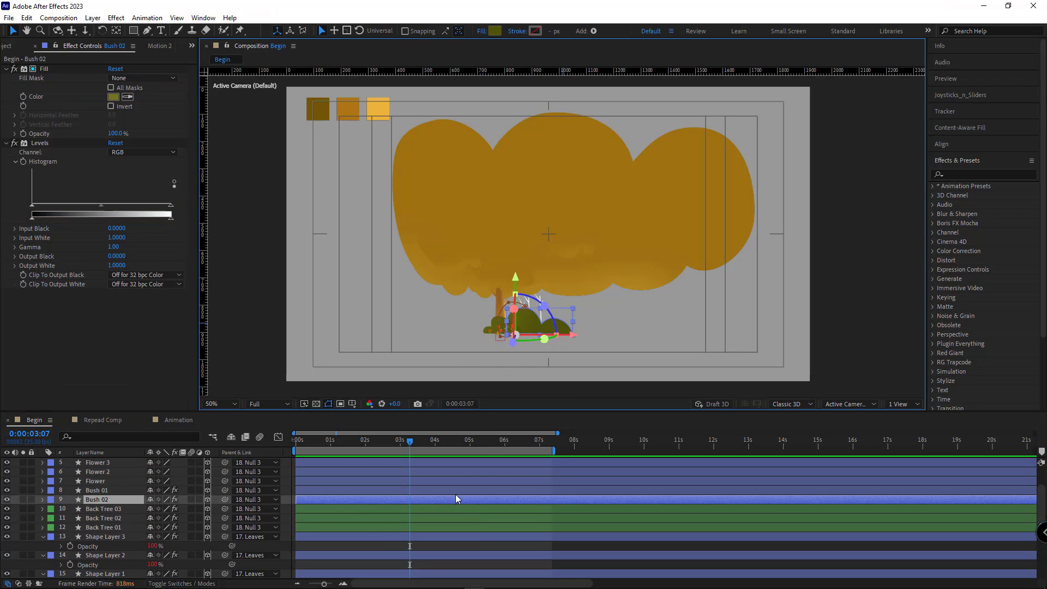
pyautogui.keyDown('ctrl'); pyautogui.click(112, 491); pyautogui.keyUp('ctrl')
pyautogui.hotkey('ctrl', 'v')
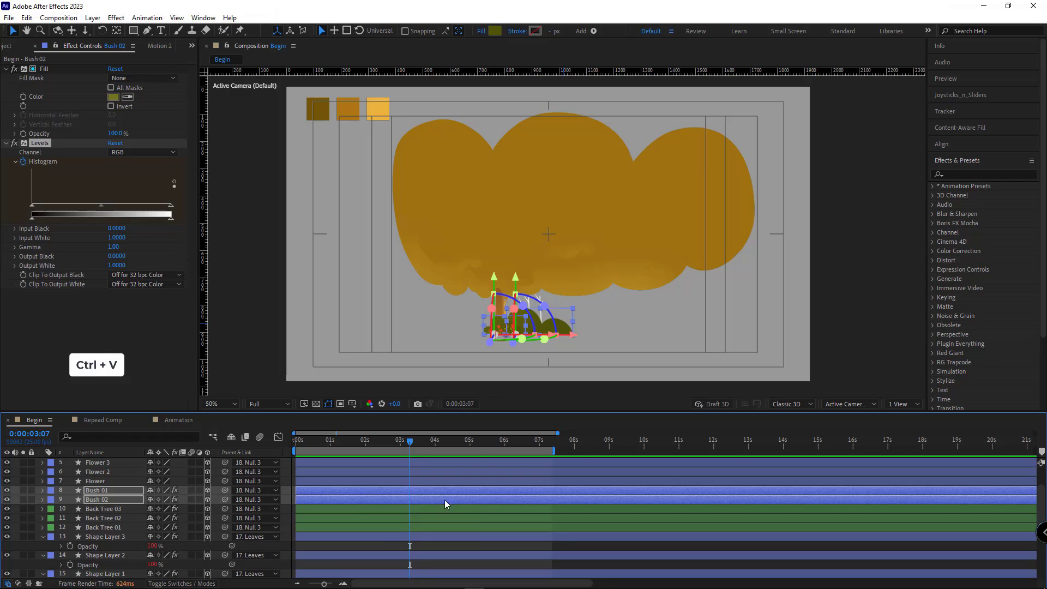
pyautogui.press('u')
pyautogui.click(478, 505)
pyautogui.press('space')
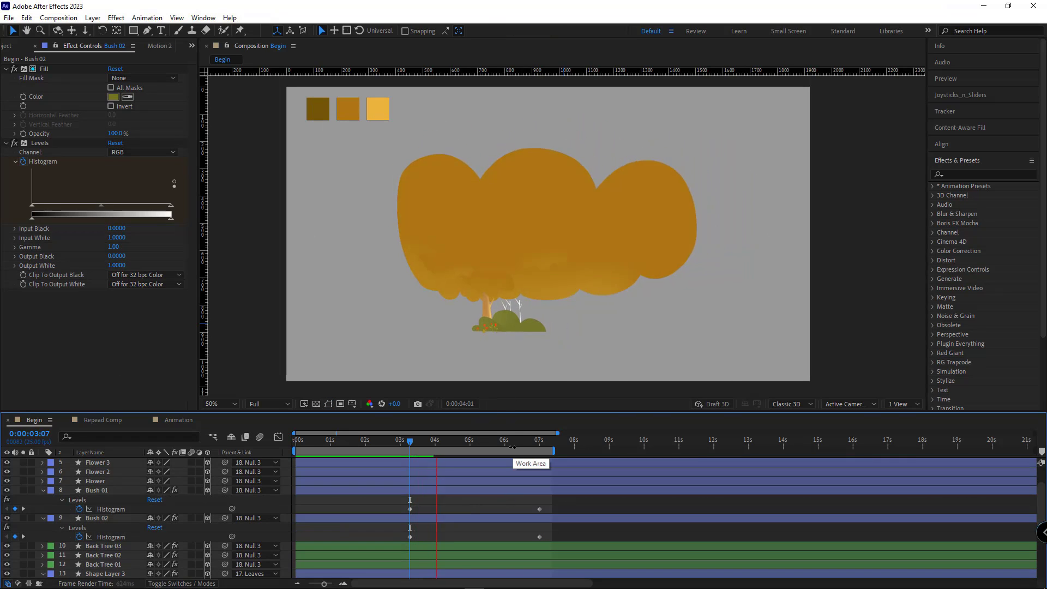
pyautogui.press('space')
# - Reveal the Opacity of both bushes and link Bush 01's Opacity to the Tree layer's Opacity
pyautogui.click(526, 517)
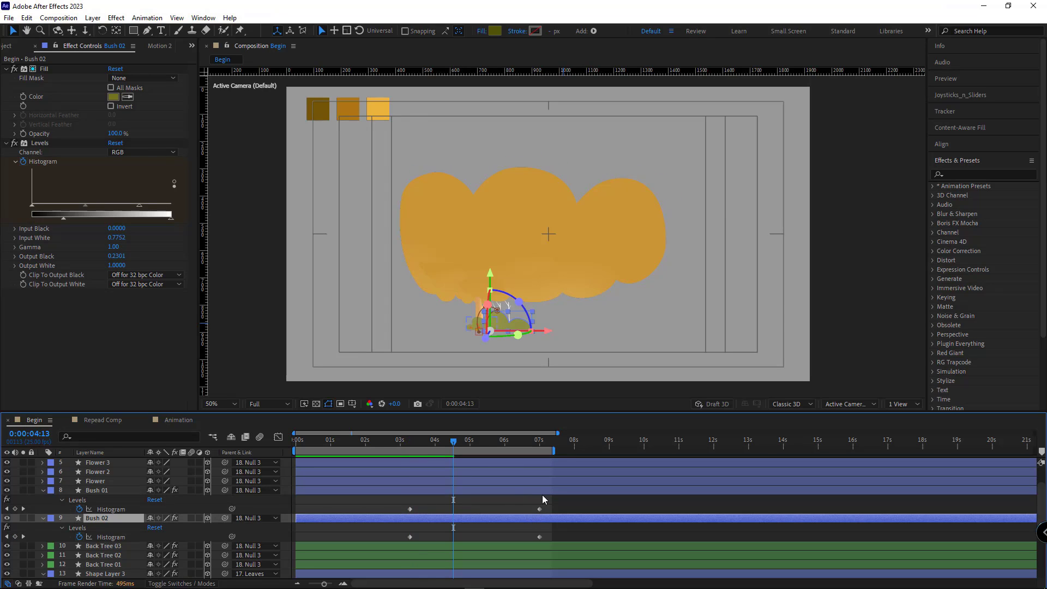
pyautogui.keyDown('ctrl'); pyautogui.click(544, 491); pyautogui.keyUp('ctrl')
pyautogui.press('t')
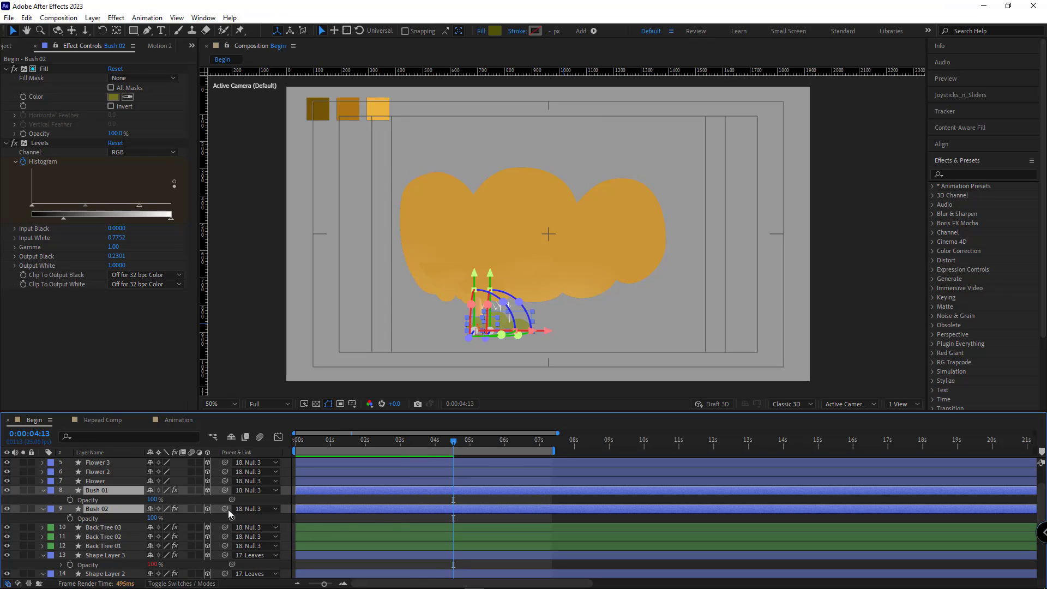
pyautogui.moveTo(232, 500); pyautogui.dragTo(105, 540)
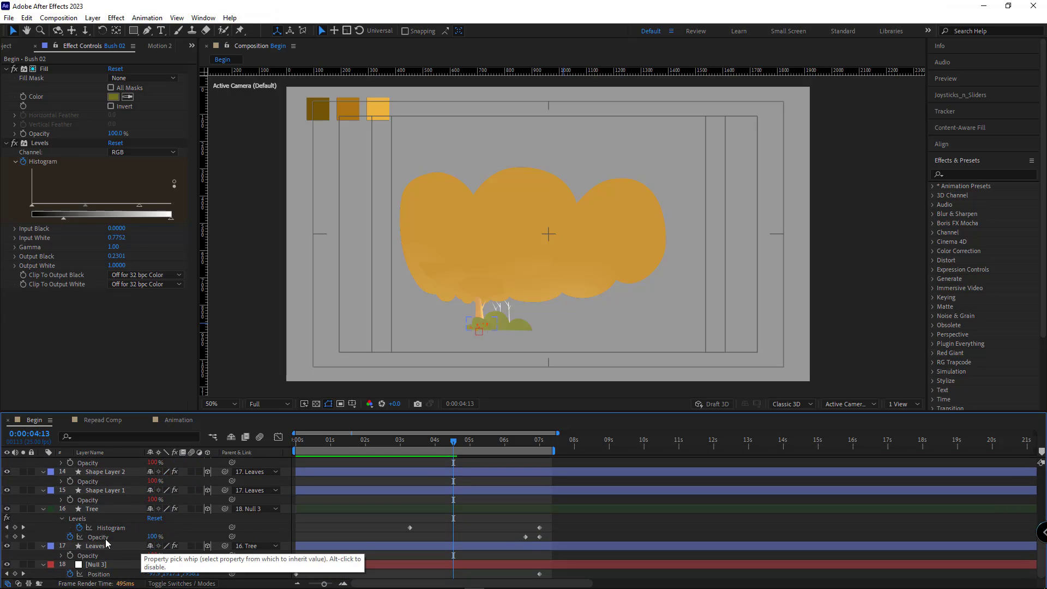
# - Copy only the Opacity expression of Bush 01 onto Bush 02's Opacity and scrub forward to check the bushes
pyautogui.scroll(4, 103, 532)
pyautogui.rightClick(90, 507)
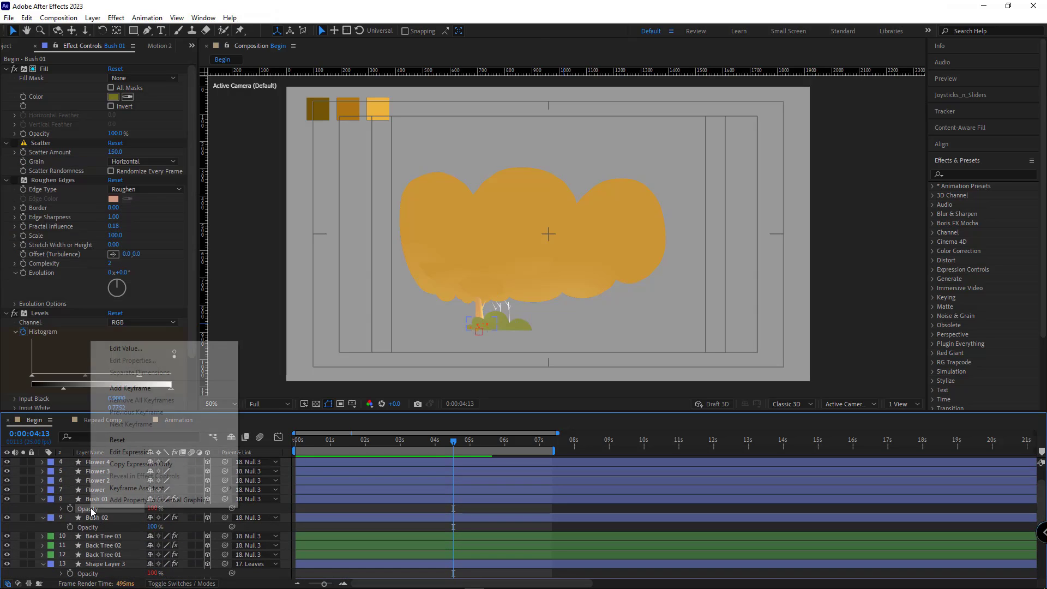
pyautogui.click(133, 464)
pyautogui.click(95, 527)
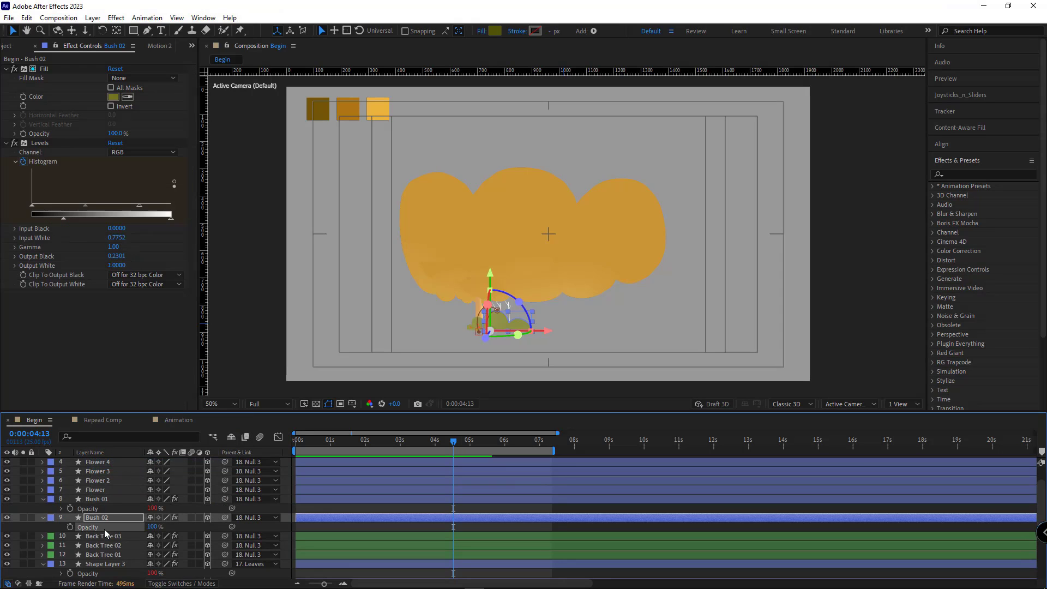
pyautogui.hotkey('ctrl', 'v')
pyautogui.click(52, 528)
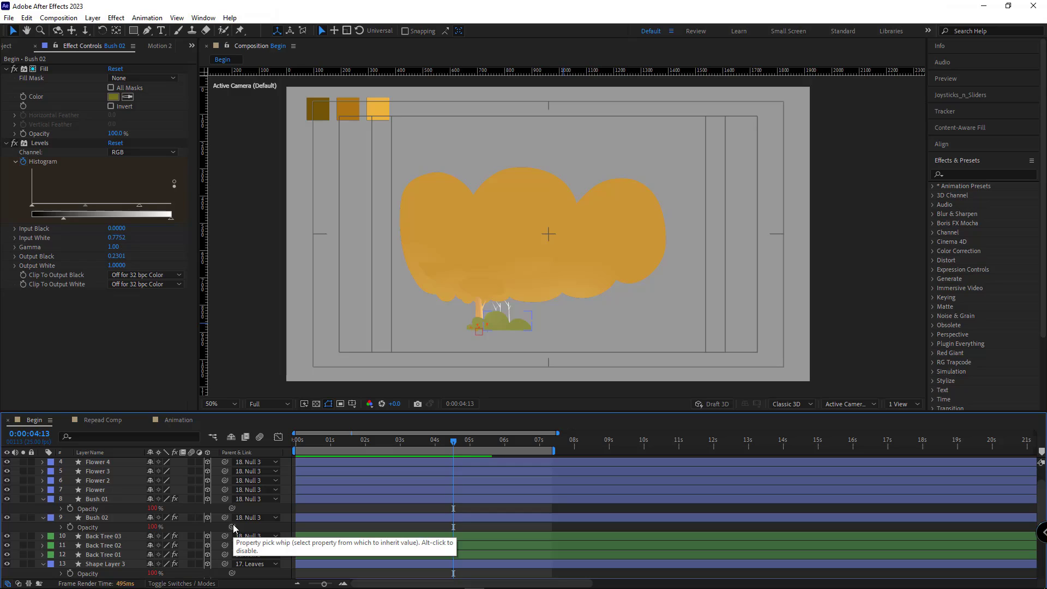
pyautogui.moveTo(453, 440); pyautogui.dragTo(499, 447)
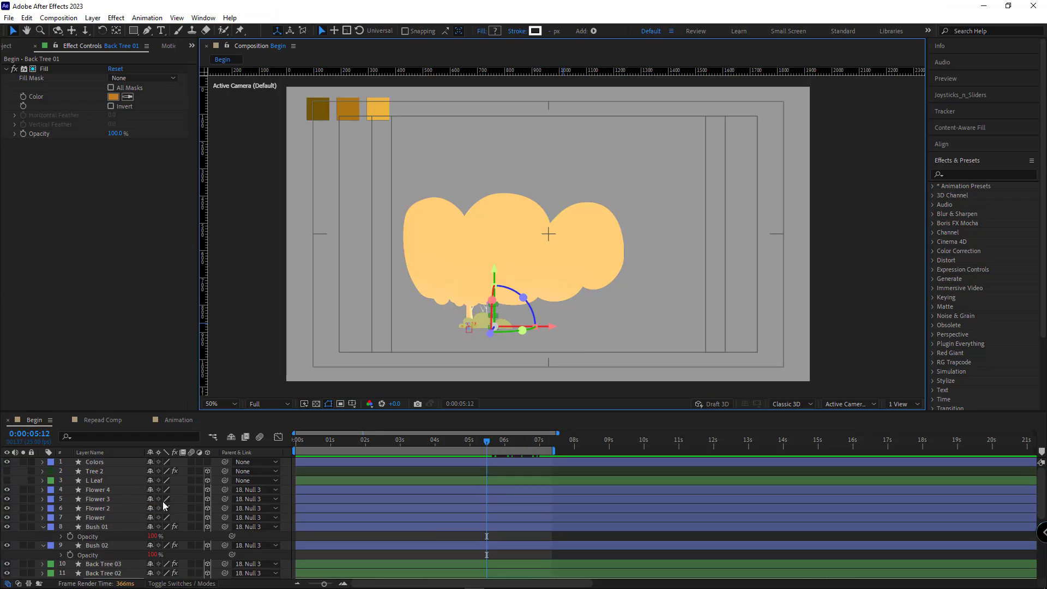
# - Paste the Opacity expression onto Back Tree 01, 02 and 03 and scrub to 7 seconds to check the fade
pyautogui.scroll(-3, 165, 501)
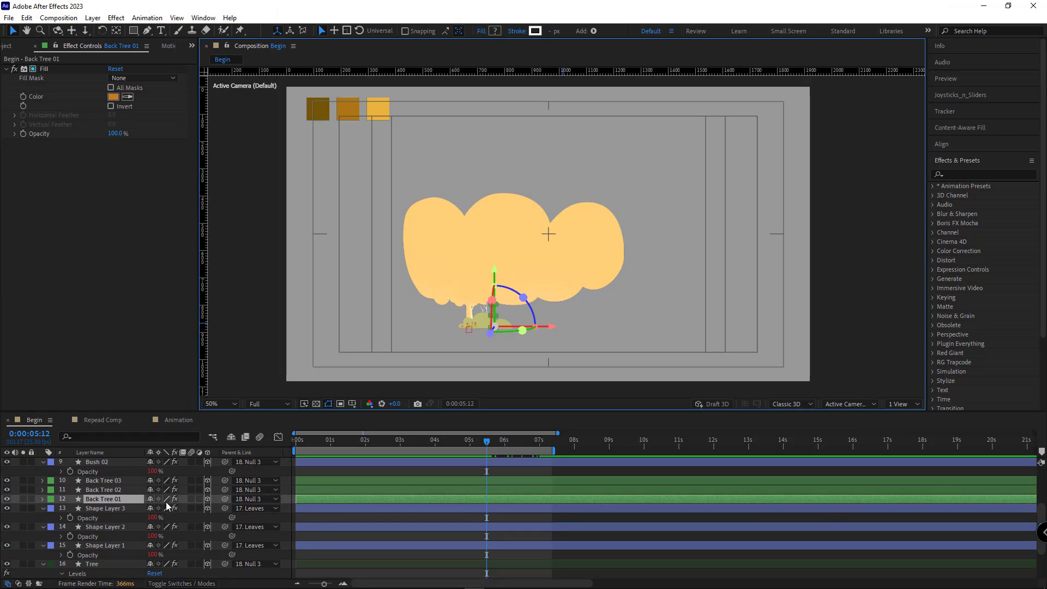
pyautogui.keyDown('shift'); pyautogui.click(121, 480); pyautogui.keyUp('shift')
pyautogui.press('t')
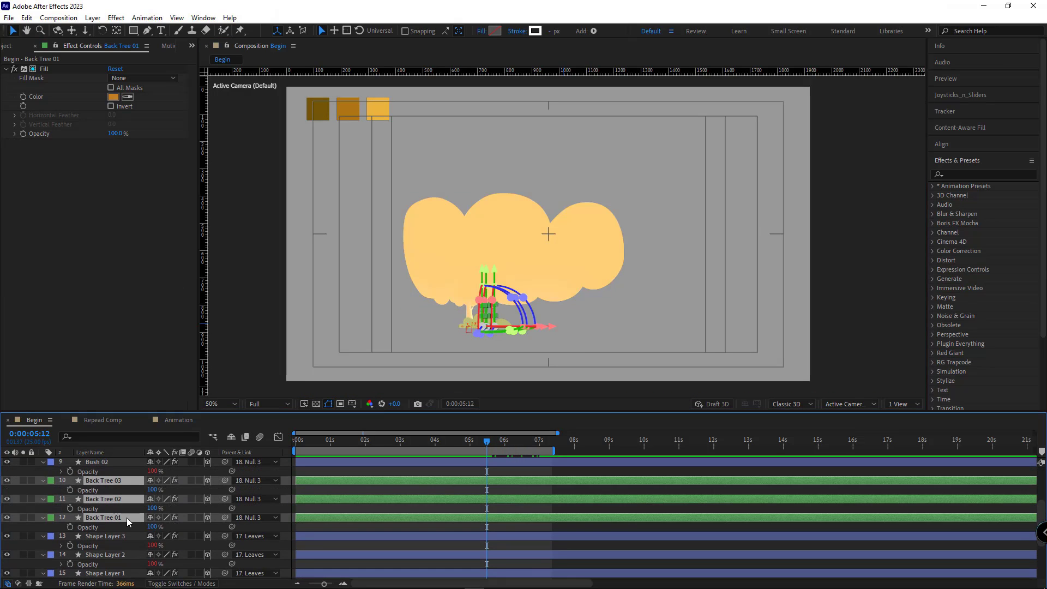
pyautogui.click(95, 492)
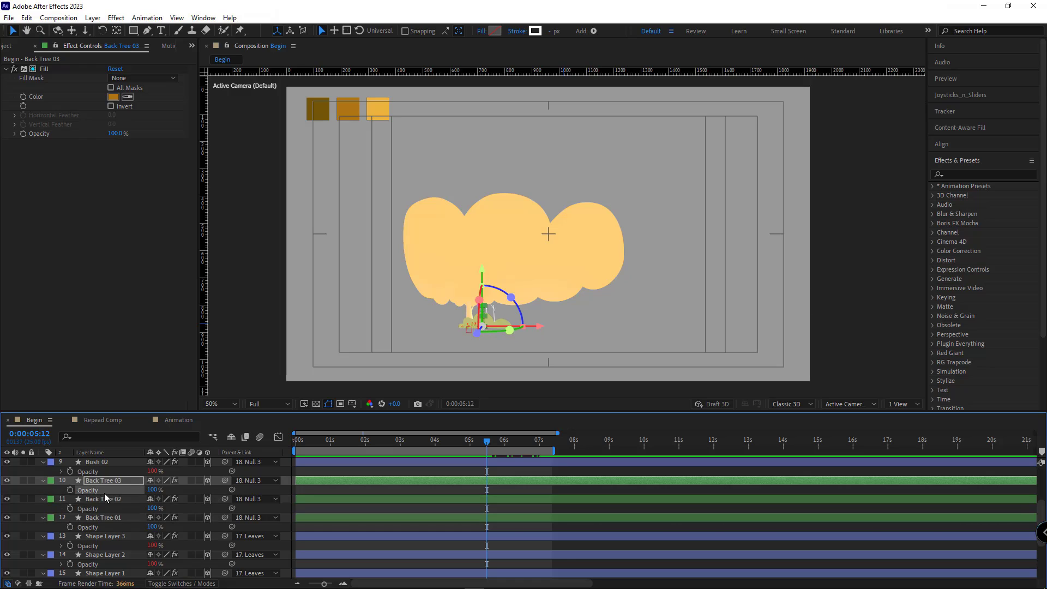
pyautogui.hotkey('ctrl', 'v')
pyautogui.click(98, 509)
pyautogui.hotkey('ctrl', 'v')
pyautogui.click(109, 527)
pyautogui.hotkey('ctrl', 'v')
pyautogui.click(224, 524)
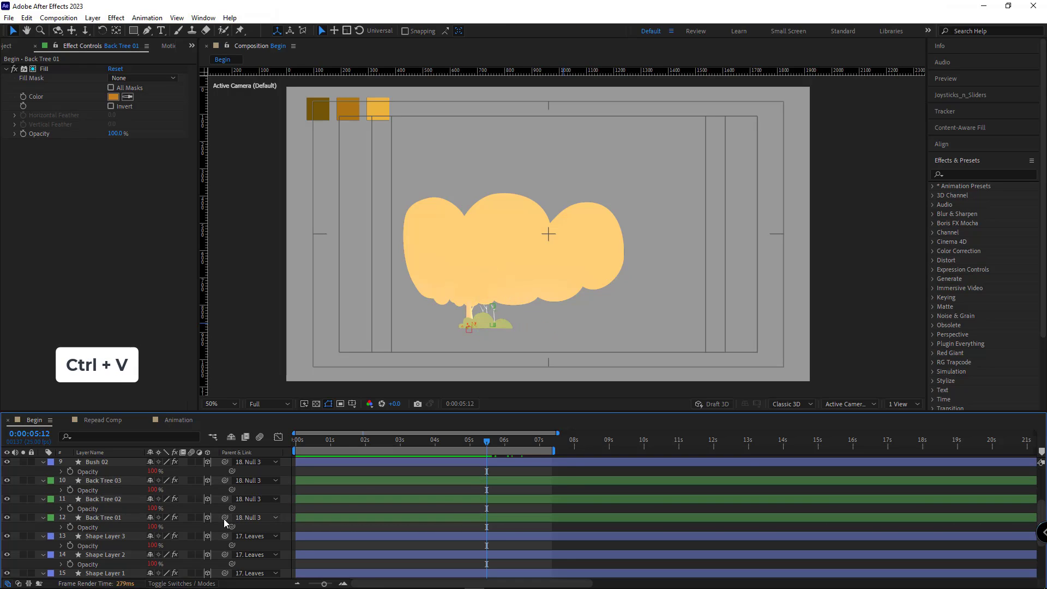
pyautogui.scroll(2, 485, 502)
pyautogui.scroll(-1, 620, 478)
pyautogui.moveTo(600, 445); pyautogui.dragTo(660, 446)
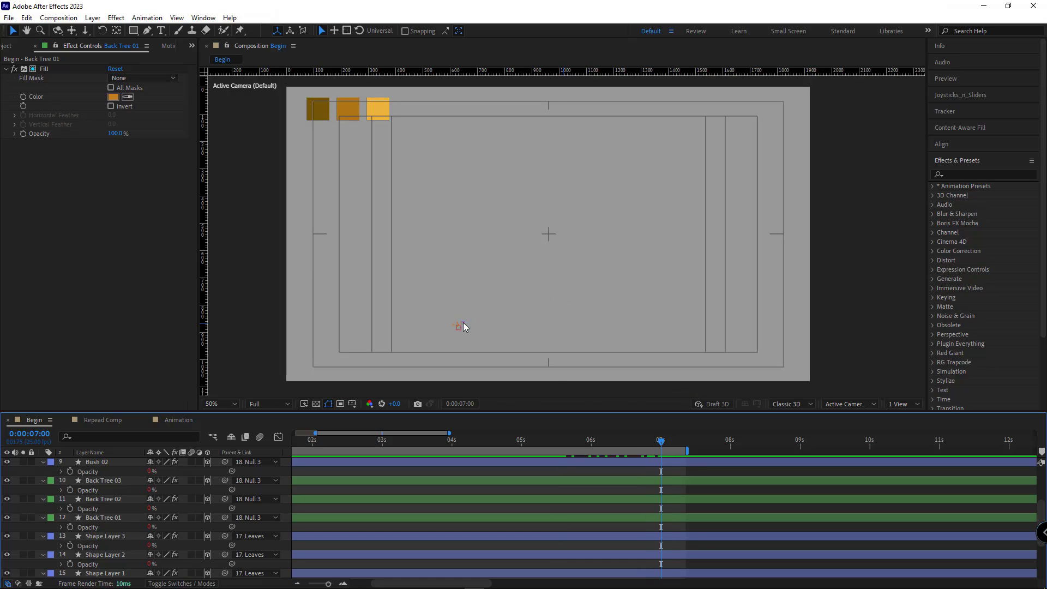
# - Paste the Opacity expression onto the Flower, Flower 2, Flower 3 and Flower 4 layers
pyautogui.scroll(-2, 168, 509)
pyautogui.scroll(5, 165, 501)
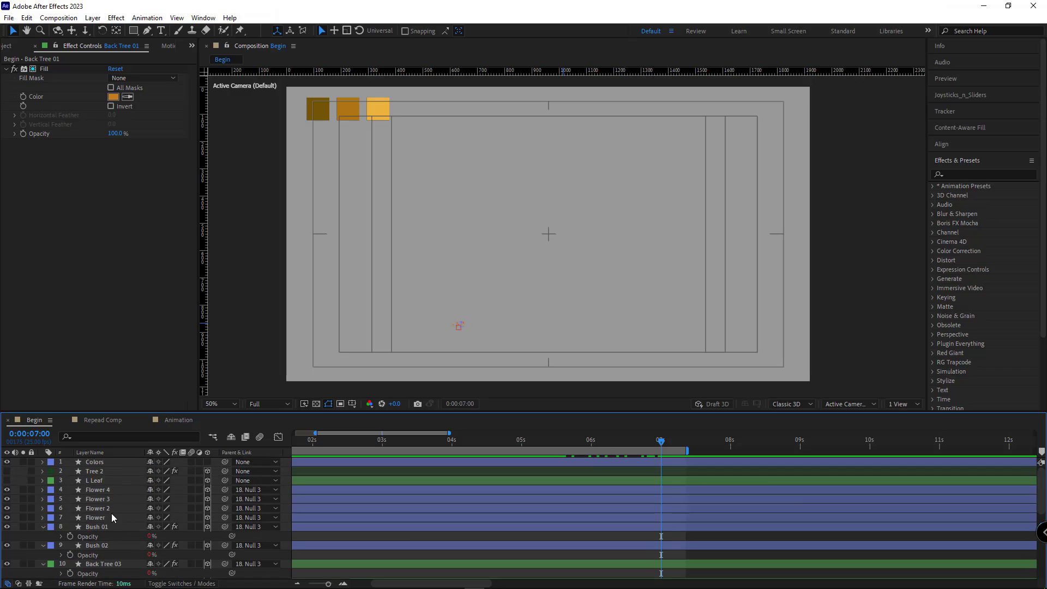
pyautogui.click(112, 517)
pyautogui.keyDown('shift'); pyautogui.click(121, 490); pyautogui.keyUp('shift')
pyautogui.press('t')
pyautogui.click(103, 500)
pyautogui.hotkey('ctrl', 'v')
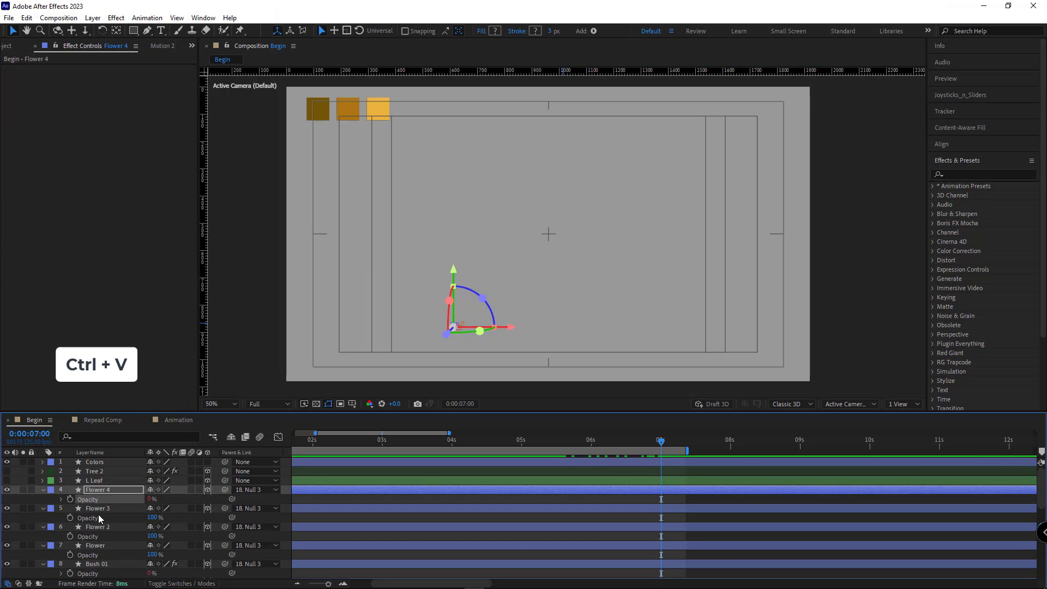
pyautogui.click(100, 518)
pyautogui.hotkey('ctrl', 'v')
pyautogui.keyDown('shift'); pyautogui.click(102, 536); pyautogui.keyUp('shift')
pyautogui.keyDown('shift'); pyautogui.click(103, 554); pyautogui.keyUp('shift')
pyautogui.hotkey('ctrl', 'v')
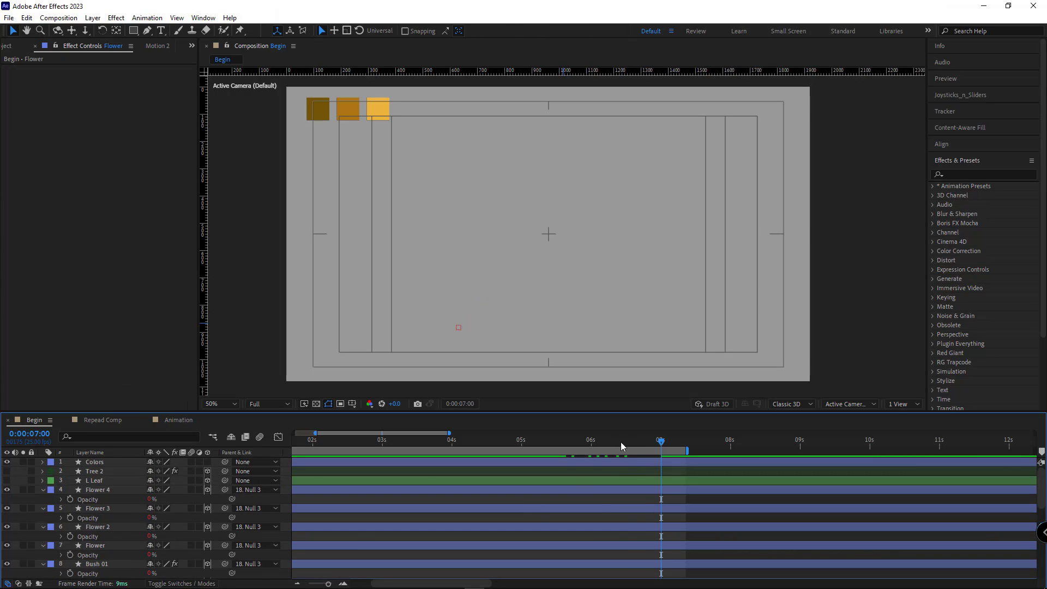
# - Pre-compose all layers from Colors down to Null 3 into a composition named Animation, moving all attributes into it
pyautogui.click(649, 445)
pyautogui.moveTo(654, 447); pyautogui.dragTo(666, 447)
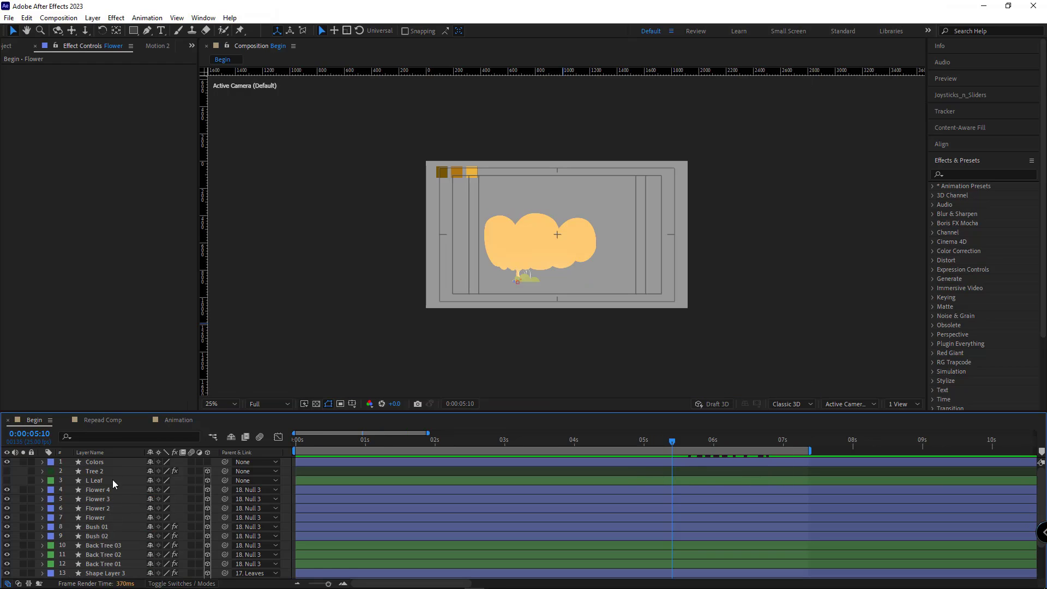
pyautogui.click(103, 463)
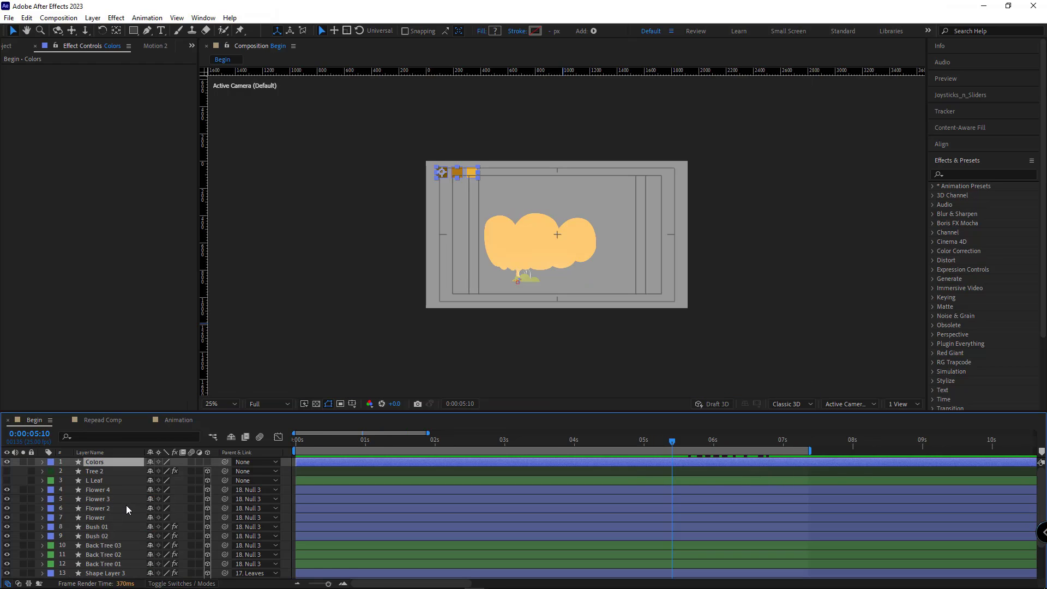
pyautogui.scroll(-3, 128, 510)
pyautogui.keyDown('shift'); pyautogui.click(108, 575); pyautogui.keyUp('shift')
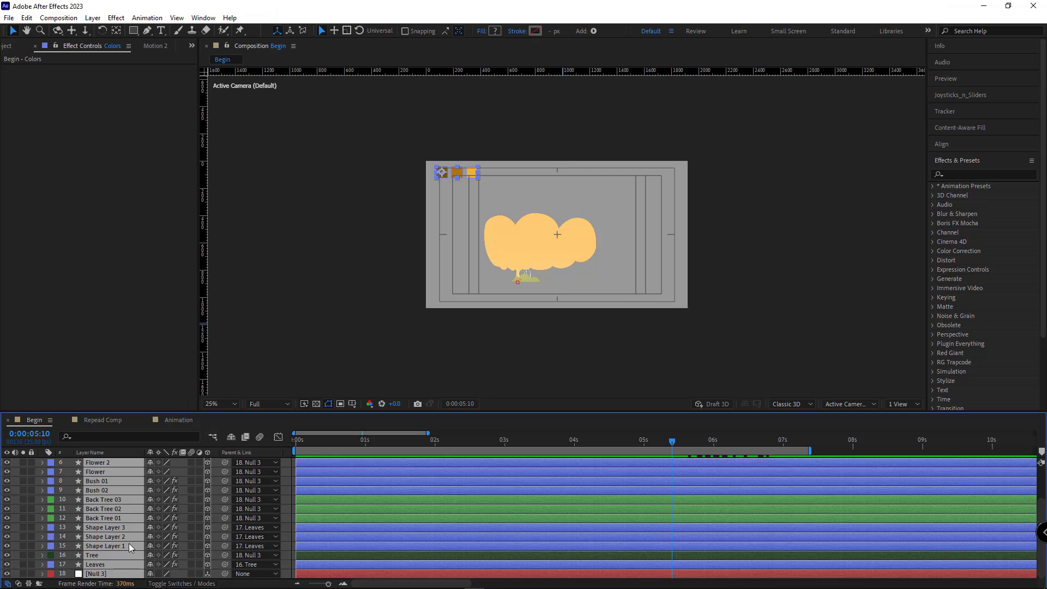
pyautogui.hotkey('ctrl', 'shift', 'c')
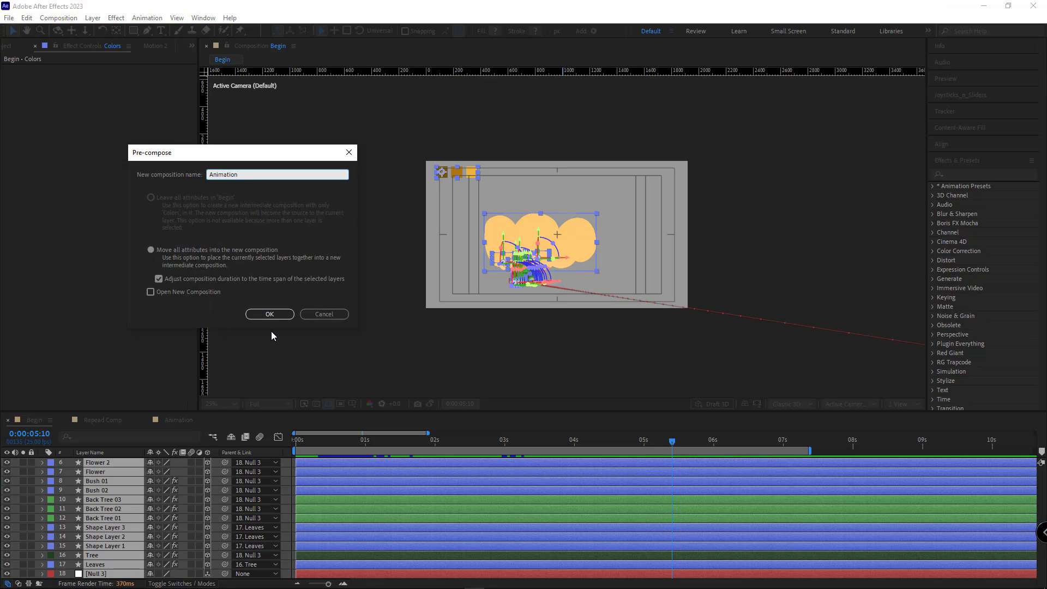
pyautogui.click(270, 313)
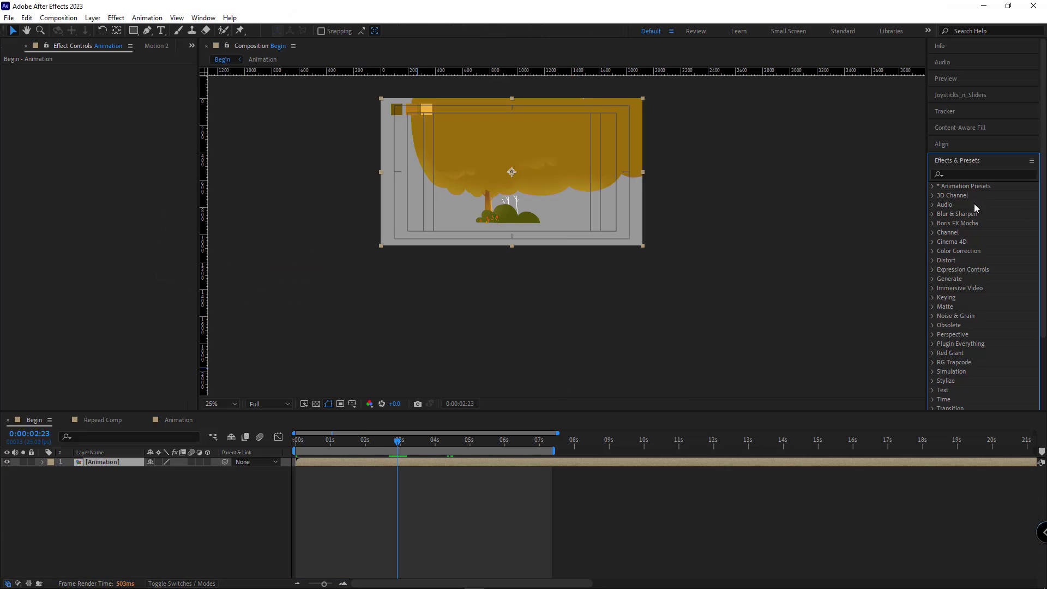
# - Find the Echo effect and apply it to the Animation layer
pyautogui.click(983, 173)
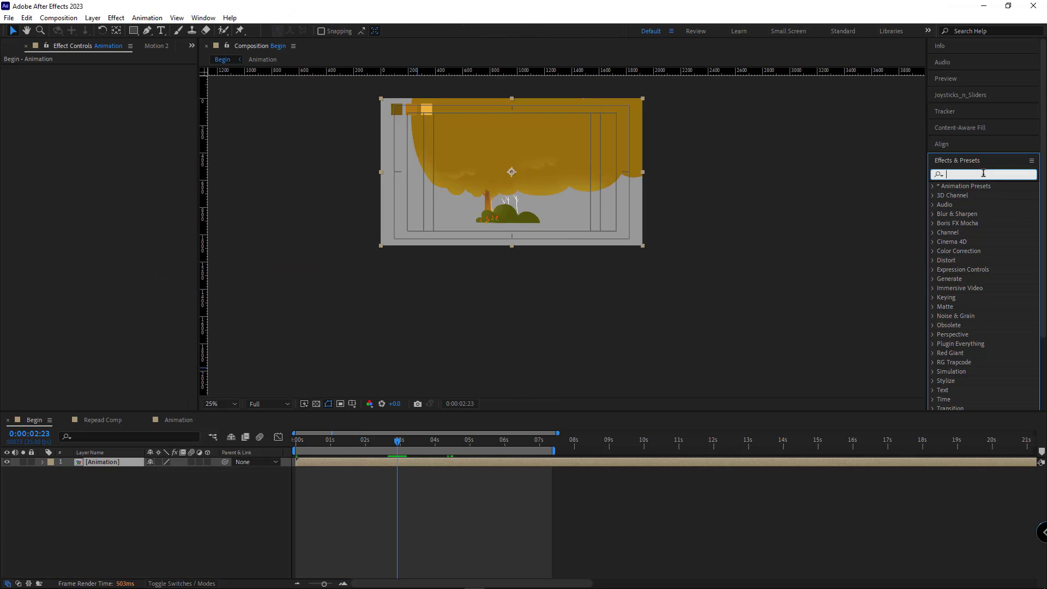
pyautogui.write('echo')
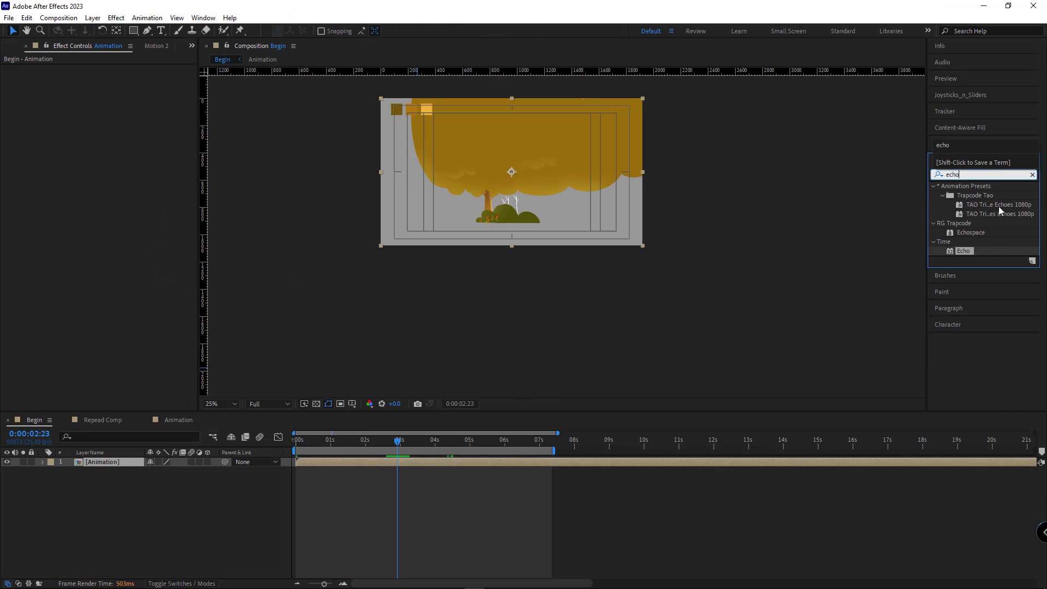
pyautogui.moveTo(966, 255); pyautogui.dragTo(121, 467)
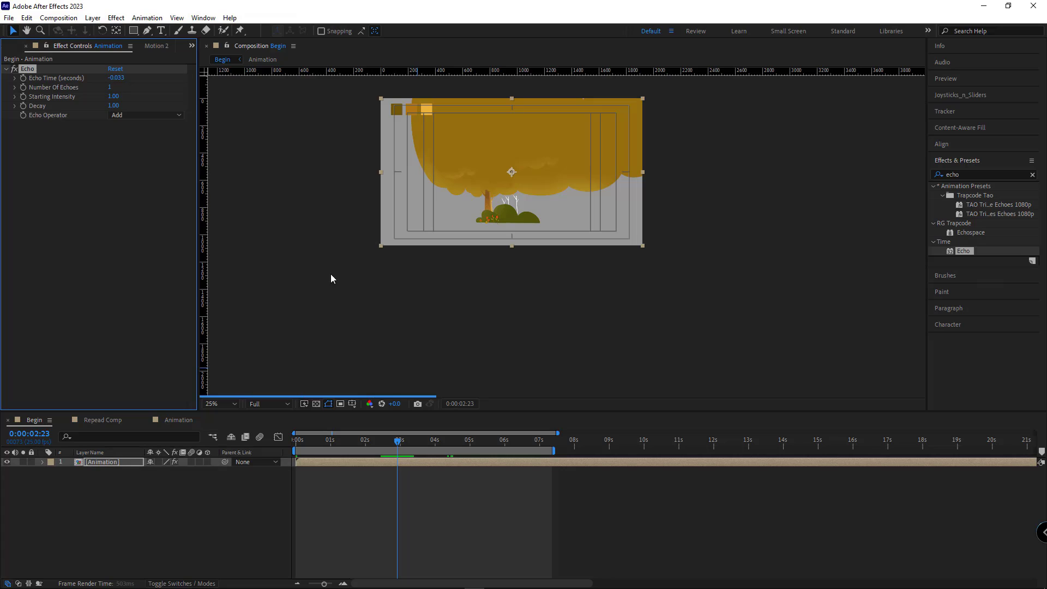
# - Configure the Echo with an echo time of -1.7 seconds, 10 echoes and the Composite In Back operator
pyautogui.click(115, 78)
pyautogui.write('-1.7')
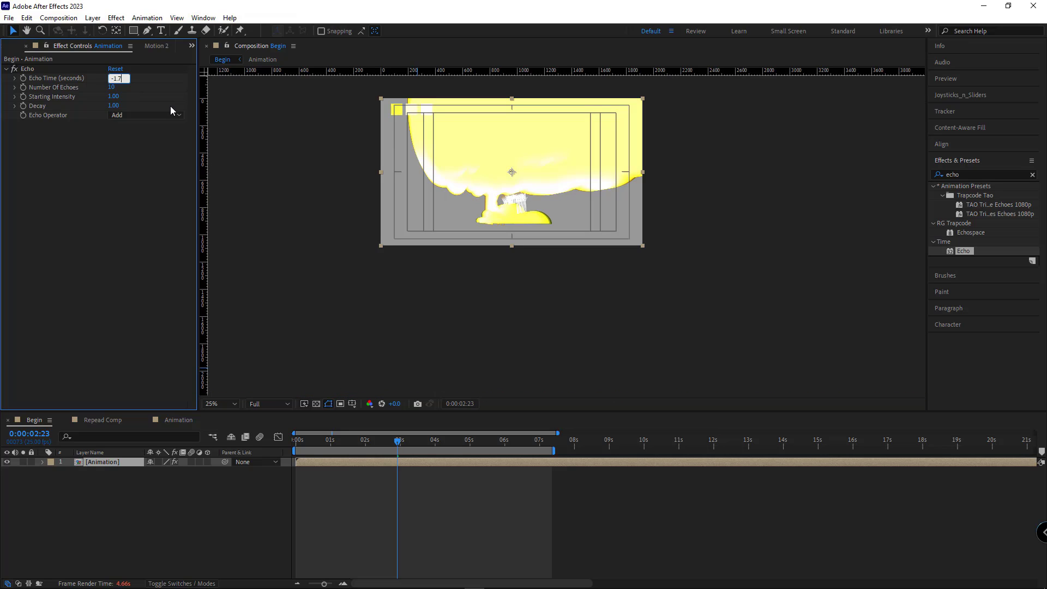
pyautogui.press('Return')
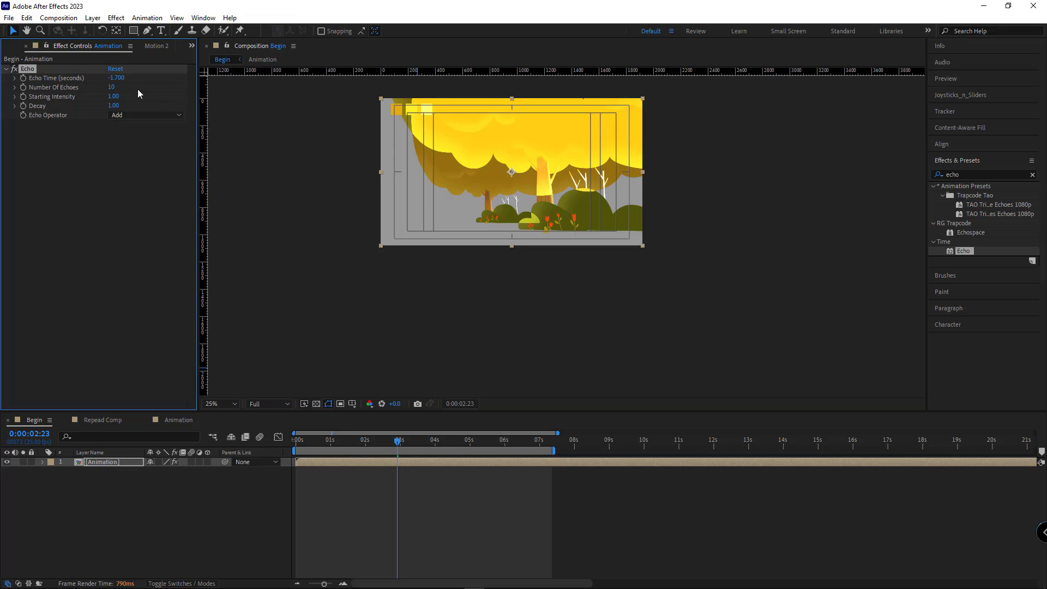
pyautogui.click(144, 115)
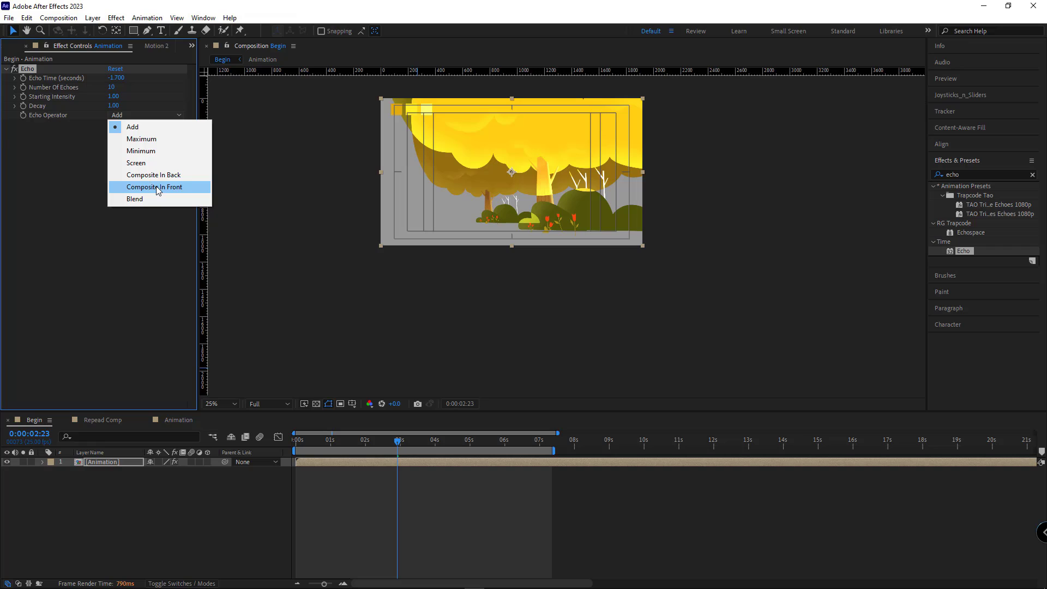
pyautogui.click(145, 174)
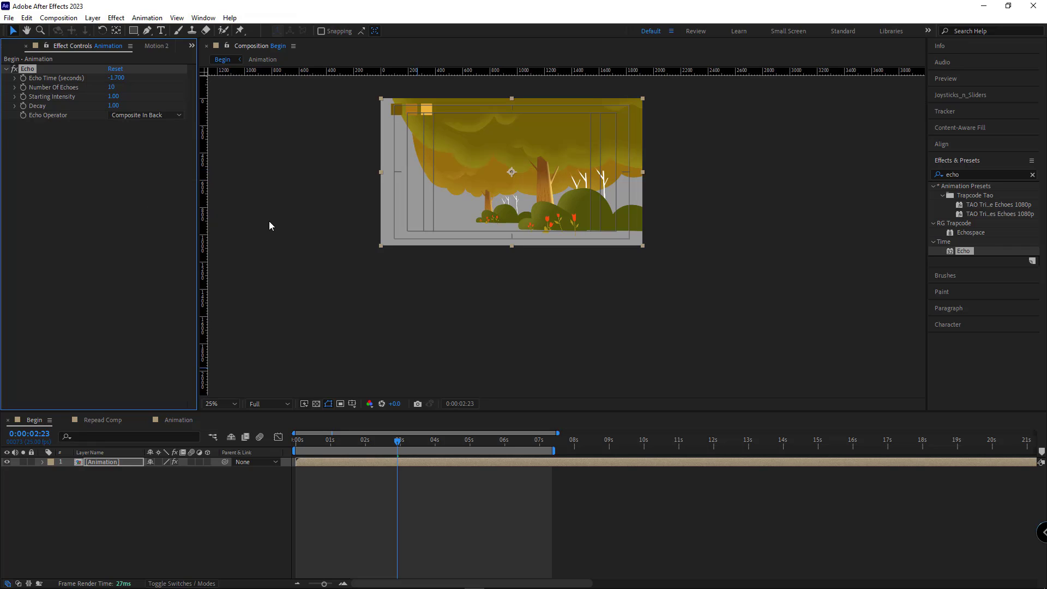
# - Inspect the echoed trees around 0:00:07:07 and set the Echo Time to -1.5 seconds
pyautogui.moveTo(469, 440); pyautogui.dragTo(549, 446)
pyautogui.press('.')
pyautogui.moveTo(549, 213); pyautogui.dragTo(639, 310)
pyautogui.click(116, 78)
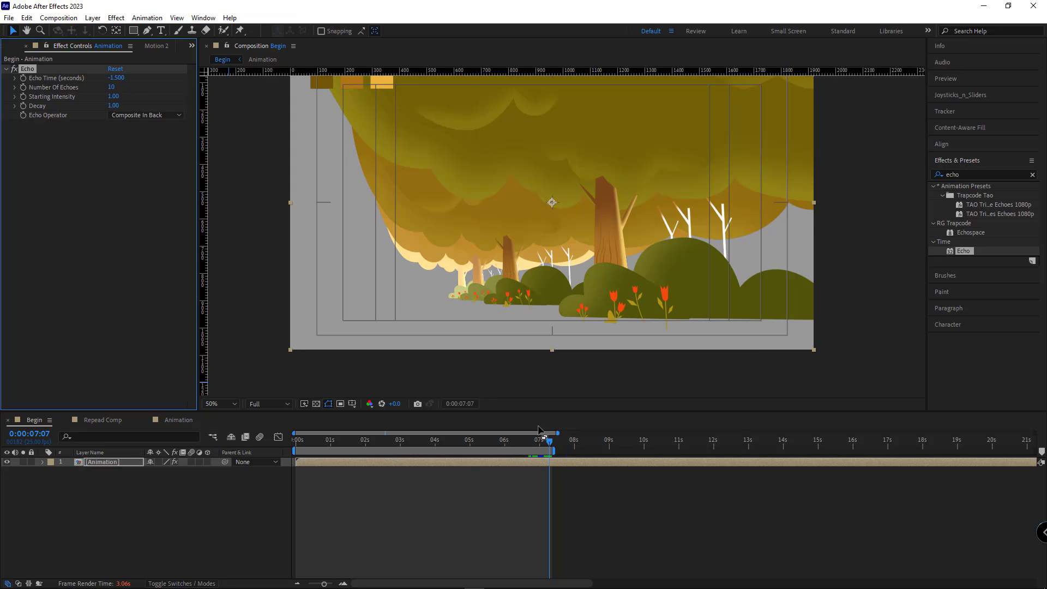
# - Lower the preview resolution to Quarter and scrub past 7 seconds to check the echoed trees
pyautogui.click(269, 404)
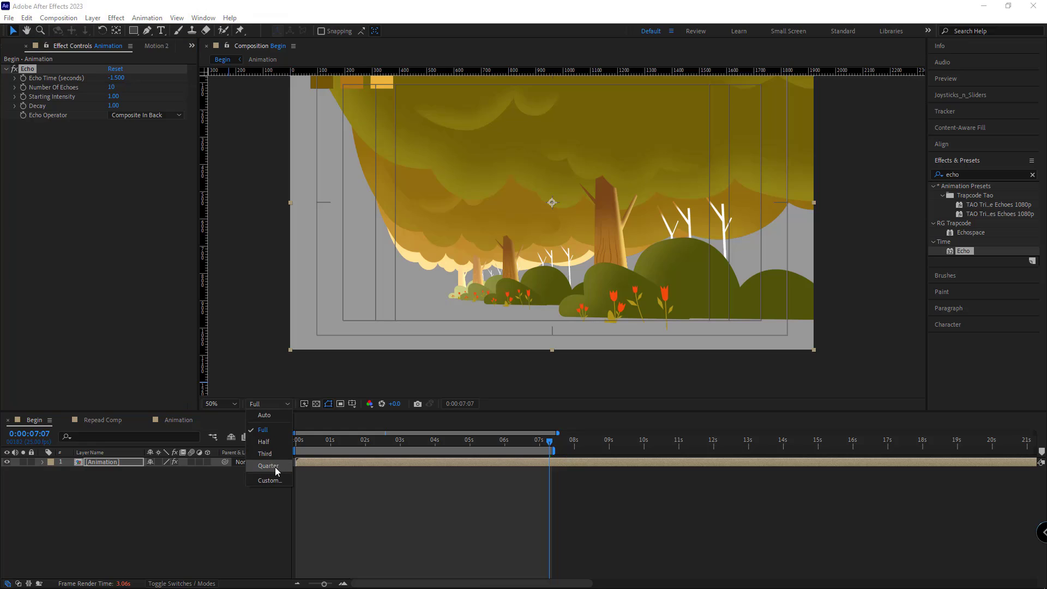
pyautogui.click(273, 469)
pyautogui.moveTo(550, 442); pyautogui.dragTo(565, 446)
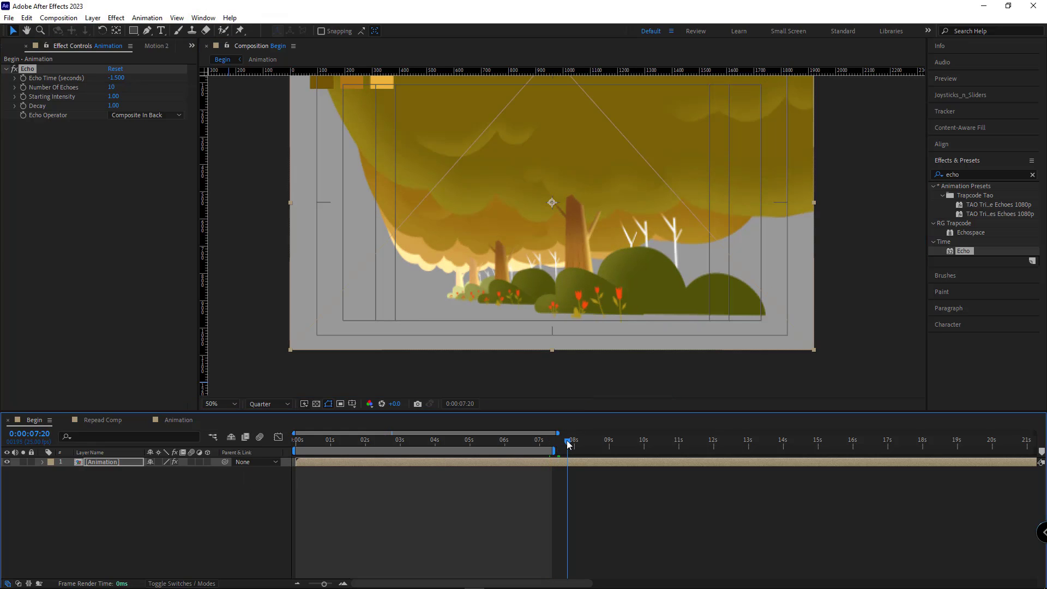
pyautogui.scroll(-2, 566, 235)
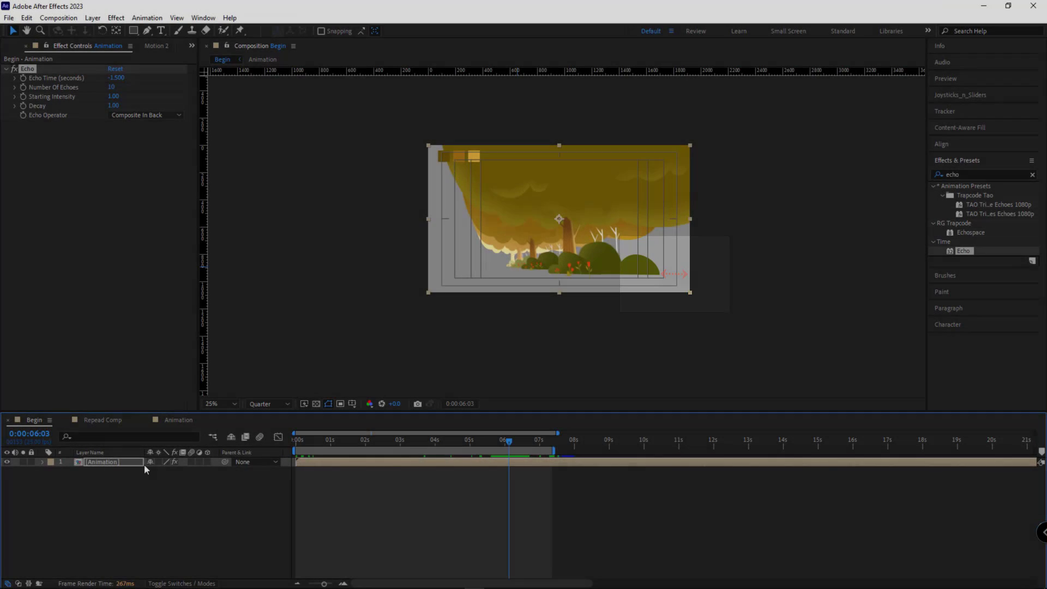
# - Open the Animation precomp and set the Scale of Null 3 to 250%
pyautogui.doubleClick(105, 463)
pyautogui.scroll(-3, 376, 474)
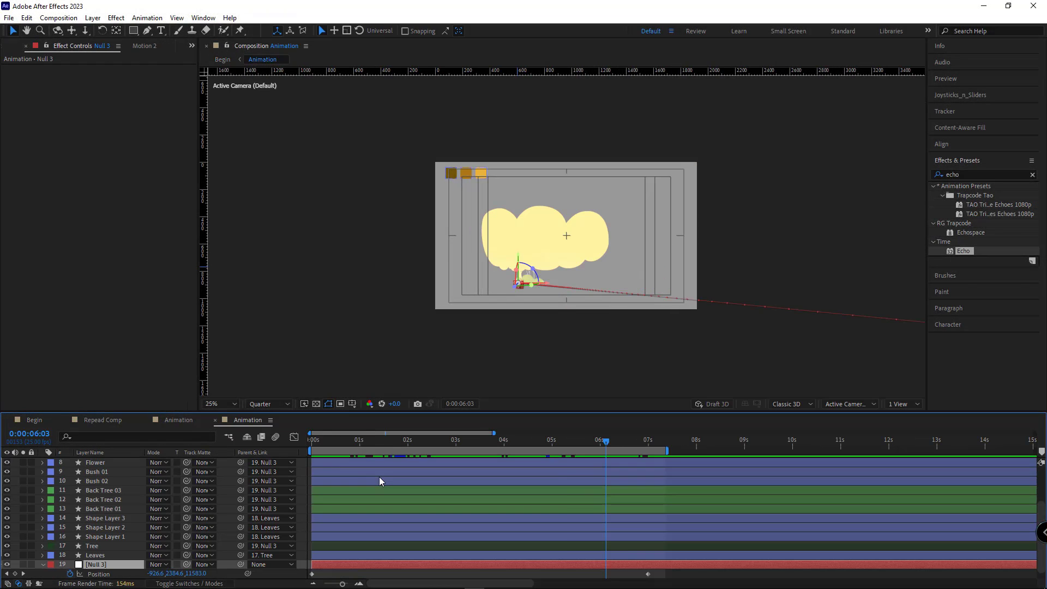
pyautogui.moveTo(561, 444); pyautogui.dragTo(647, 455)
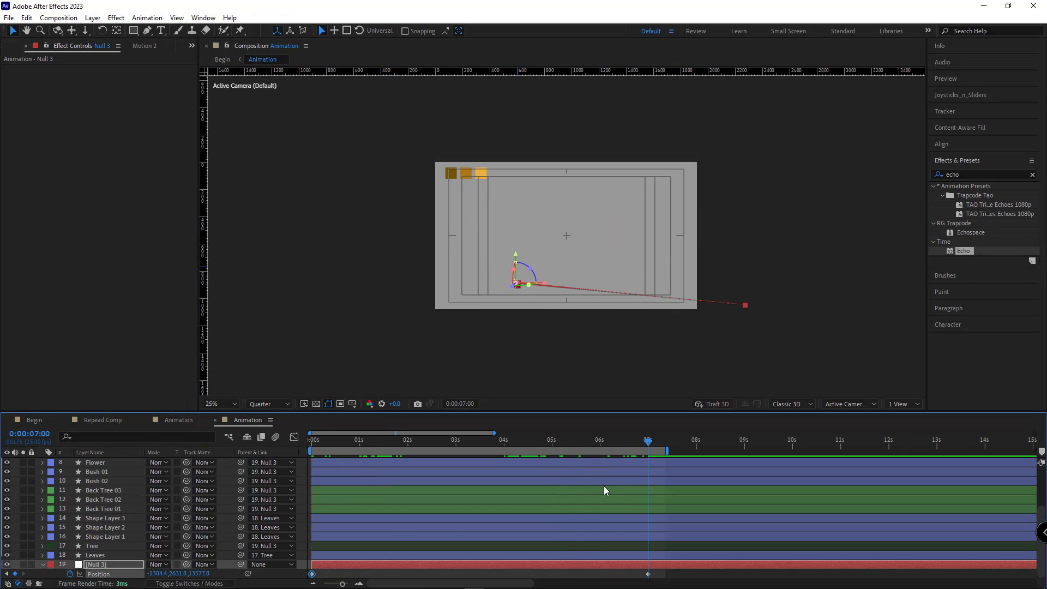
pyautogui.click(599, 441)
pyautogui.press('s')
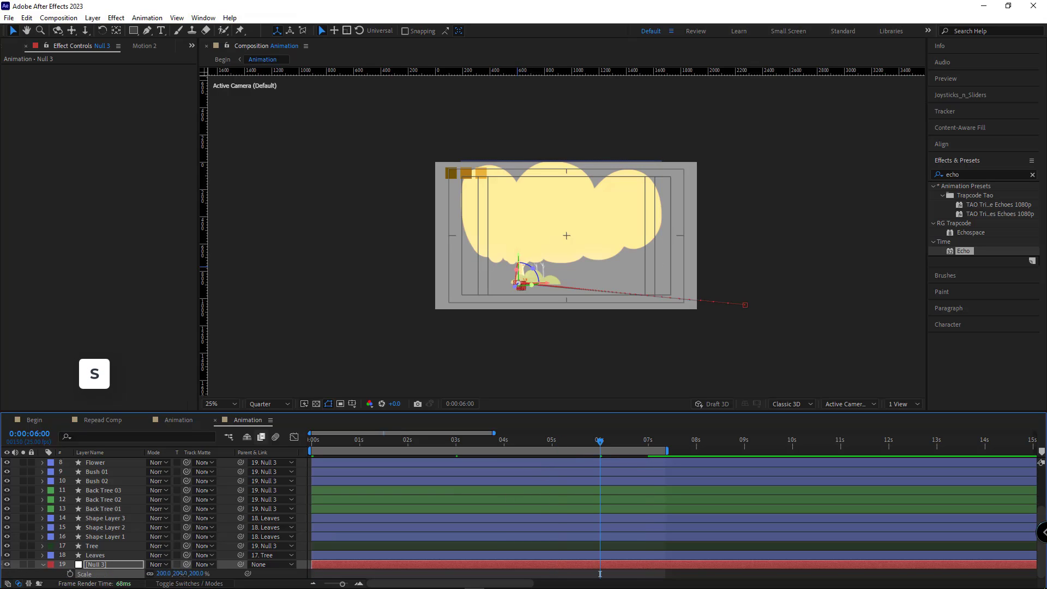
pyautogui.click(181, 573)
pyautogui.write('250')
pyautogui.press('Return')
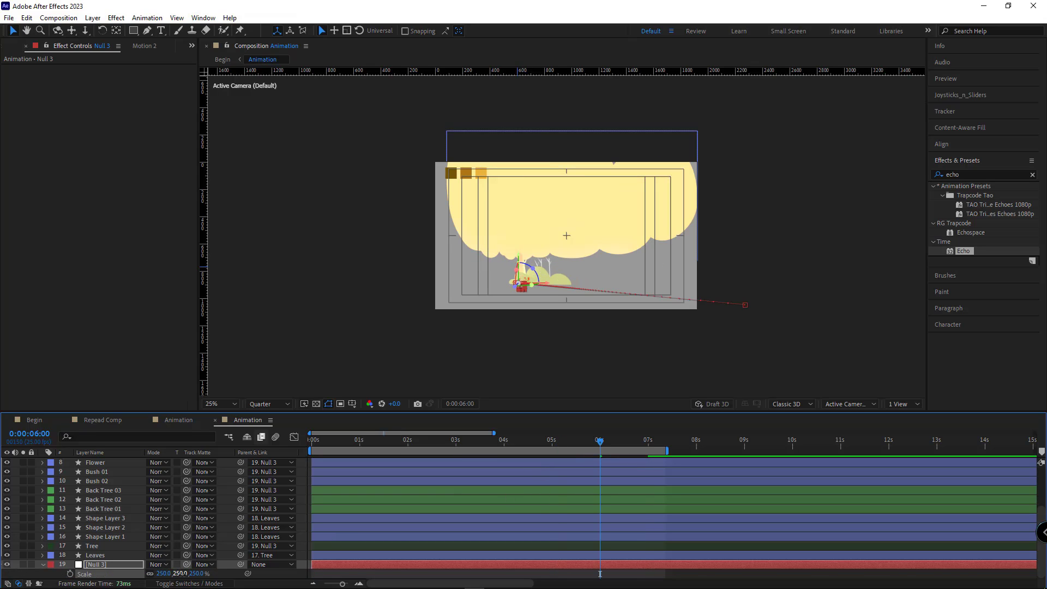
# - Return to the Begin composition and scrub to 0:00:06:15 to check the enlarged, echoed forest
pyautogui.click(34, 420)
pyautogui.moveTo(505, 459); pyautogui.dragTo(463, 439)
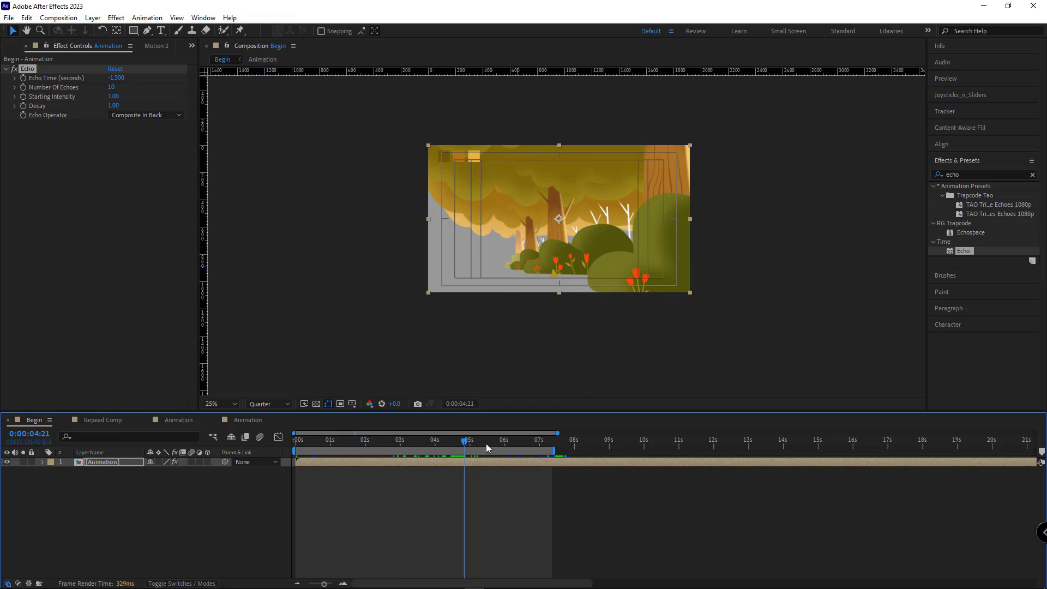
pyautogui.press('space')
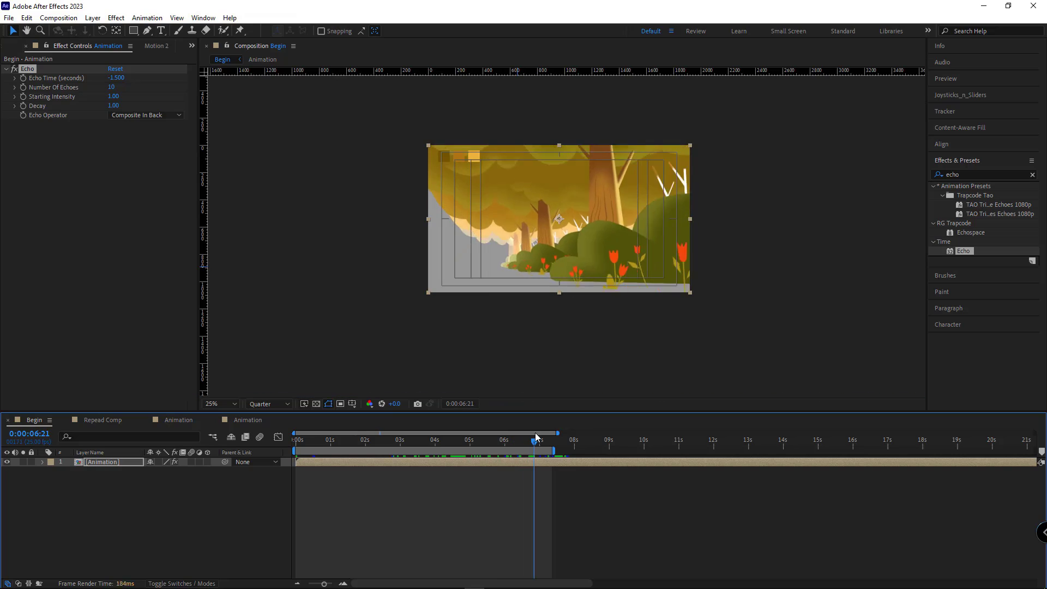
pyautogui.click(527, 438)
# - Place a vertical guide against the left edge of the front bush and remove the other two guides
pyautogui.scroll(2, 272, 288)
pyautogui.moveTo(202, 277); pyautogui.dragTo(561, 318)
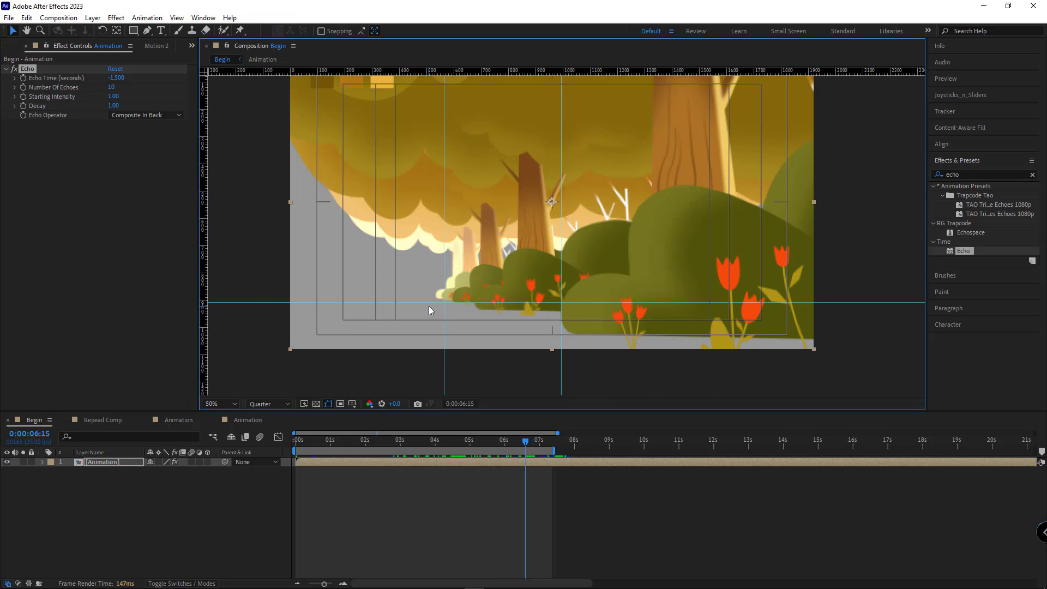
pyautogui.moveTo(442, 313); pyautogui.dragTo(203, 322)
pyautogui.moveTo(451, 302); pyautogui.dragTo(203, 302)
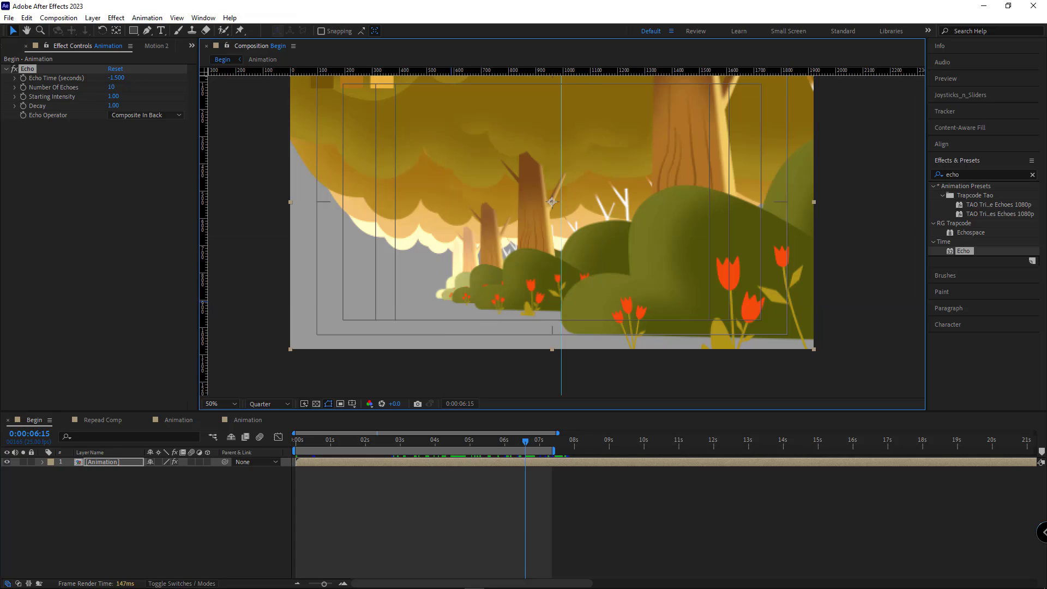
# - Set the work area from 0:00:06:15 to 0:00:08:02, where the next front bush lines up with the guide
pyautogui.press('b')
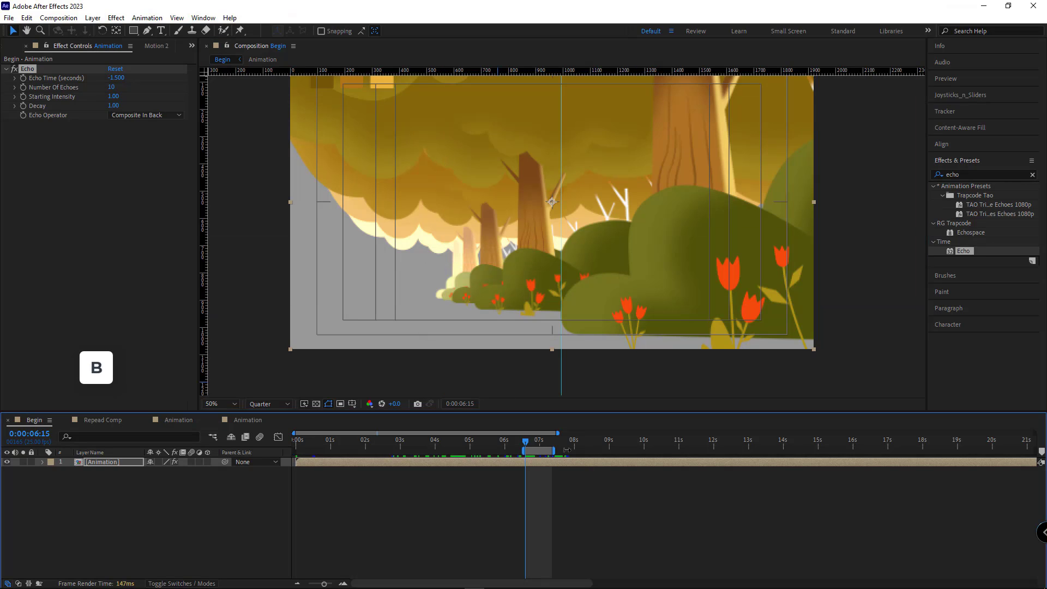
pyautogui.moveTo(527, 443); pyautogui.dragTo(579, 437)
pyautogui.press('=')
pyautogui.press('=')
pyautogui.press('n')
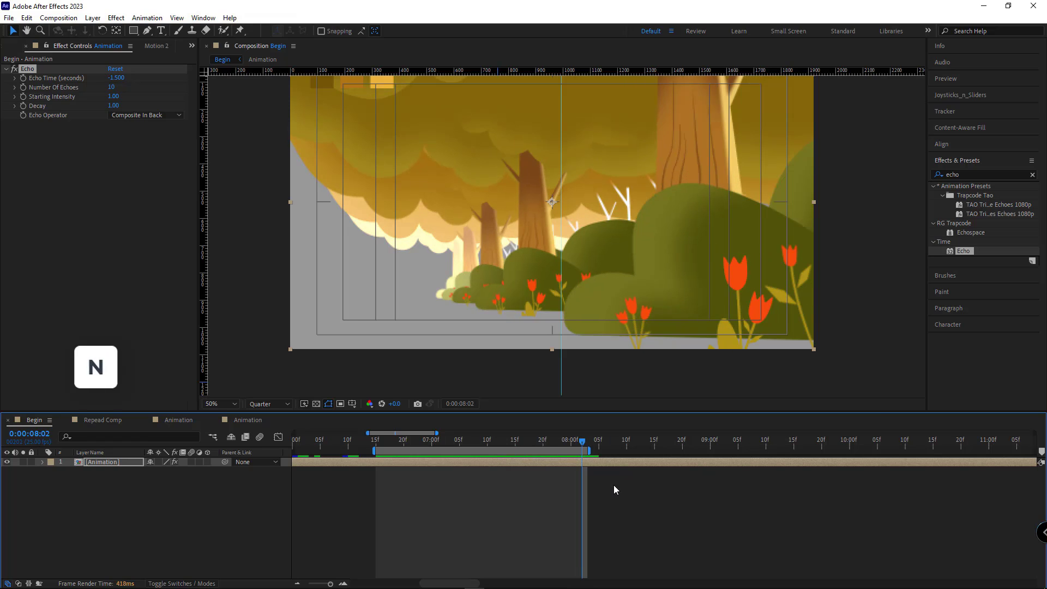
# - Play back the work area to check that the forest loops
pyautogui.press('space')
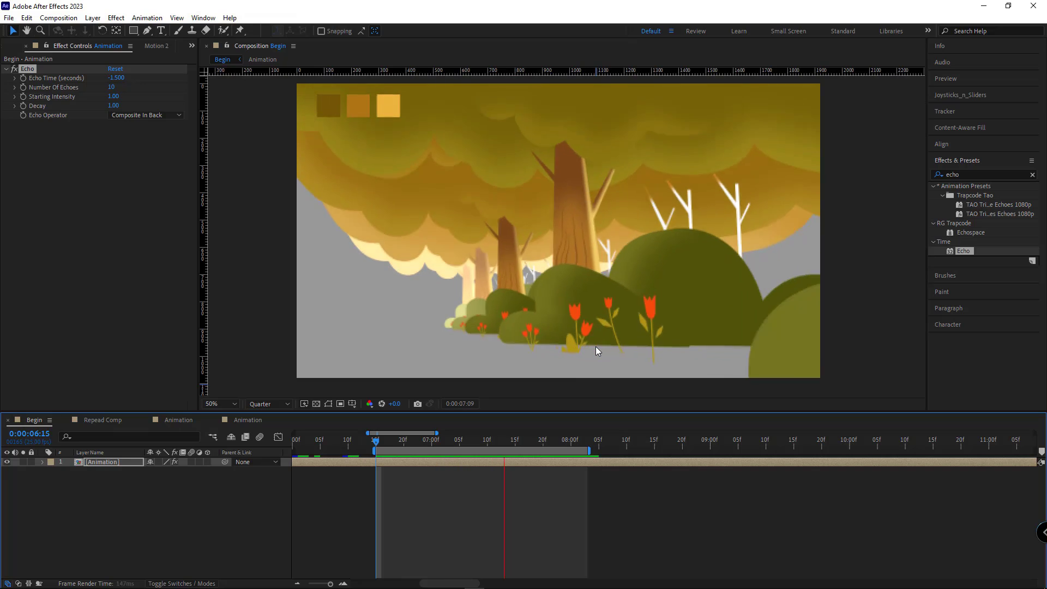
pyautogui.press(',')
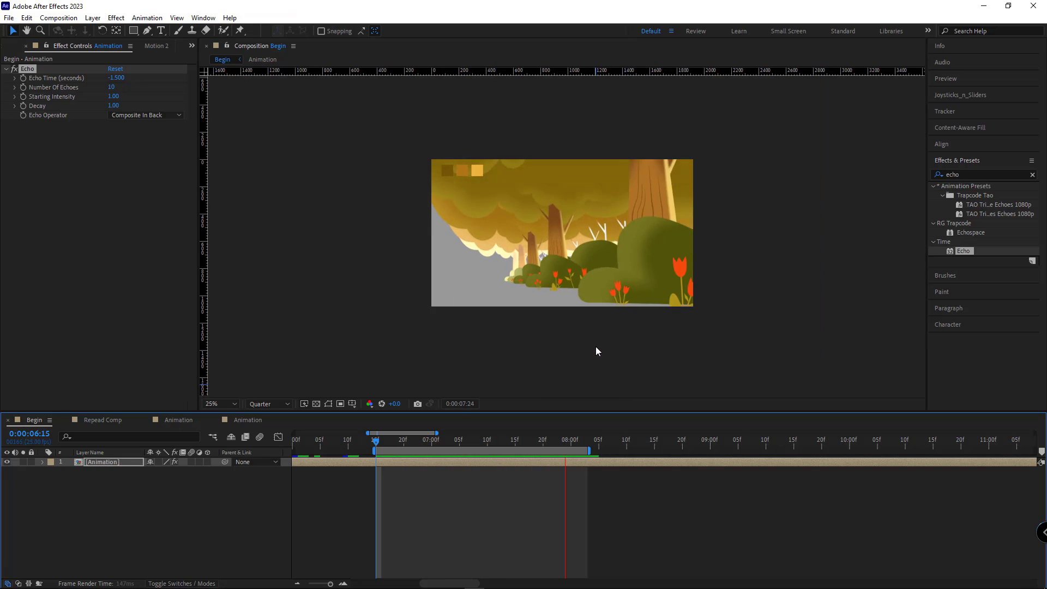
pyautogui.press('space')
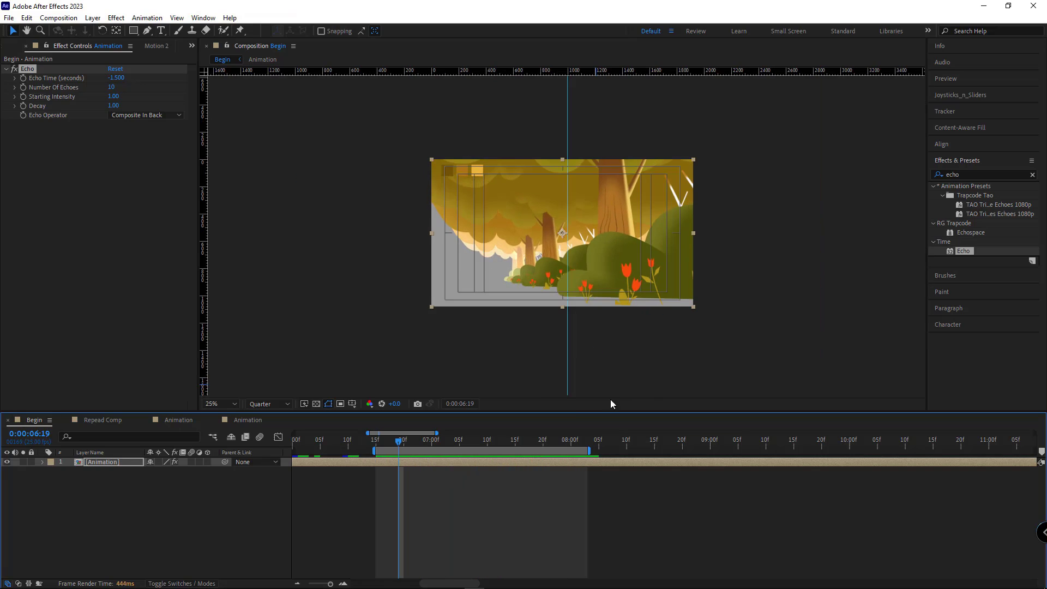
# - Turn off the Title/Action Safe overlay and remove the vertical guide
pyautogui.click(159, 530)
pyautogui.click(351, 404)
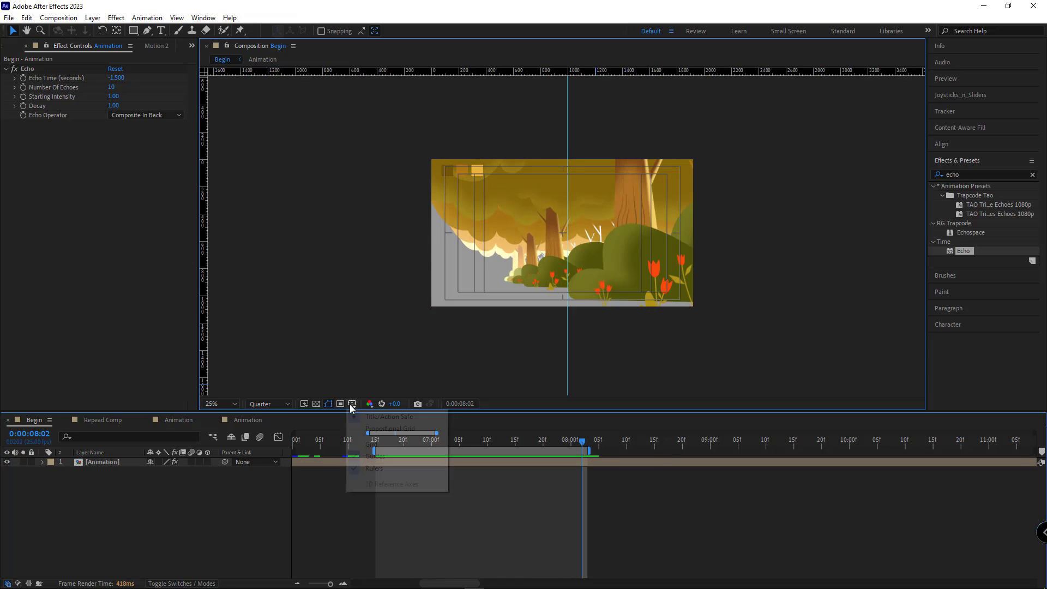
pyautogui.click(370, 416)
pyautogui.scroll(1, 559, 350)
pyautogui.moveTo(568, 359); pyautogui.dragTo(35, 424)
# - Create a full-frame pale yellow solid with its colour sampled from the scene, name it BG and place it below the Animation layer
pyautogui.rightClick(109, 533)
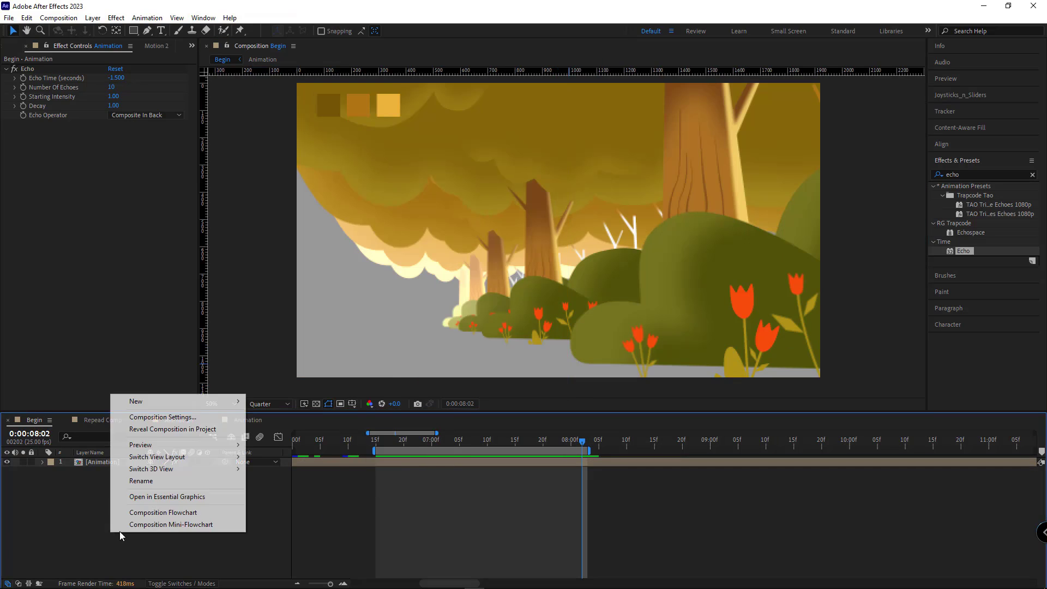
pyautogui.moveTo(129, 398)
pyautogui.click(261, 421)
pyautogui.click(338, 346)
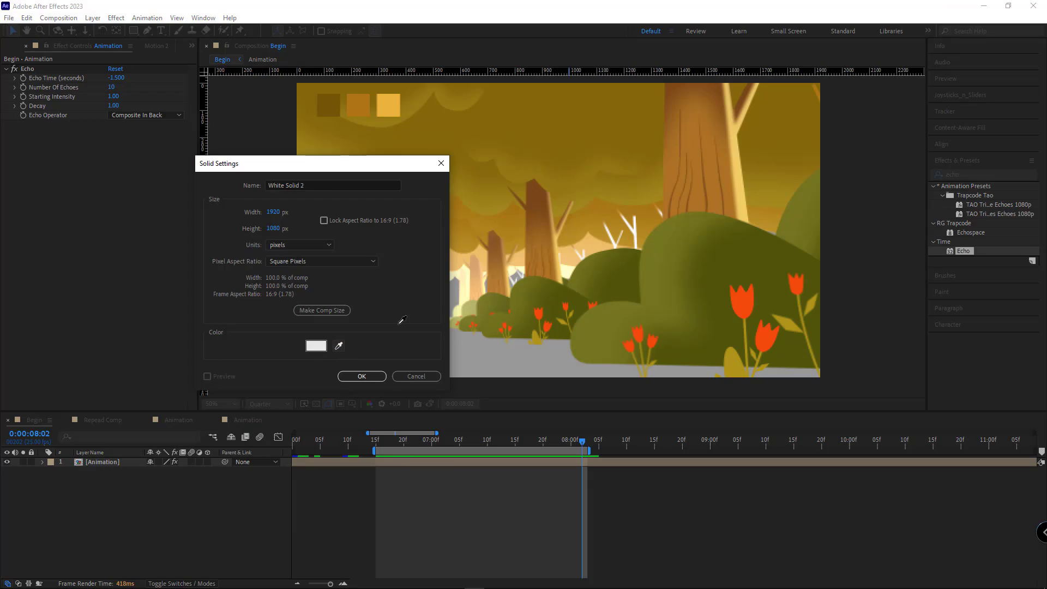
pyautogui.click(352, 376)
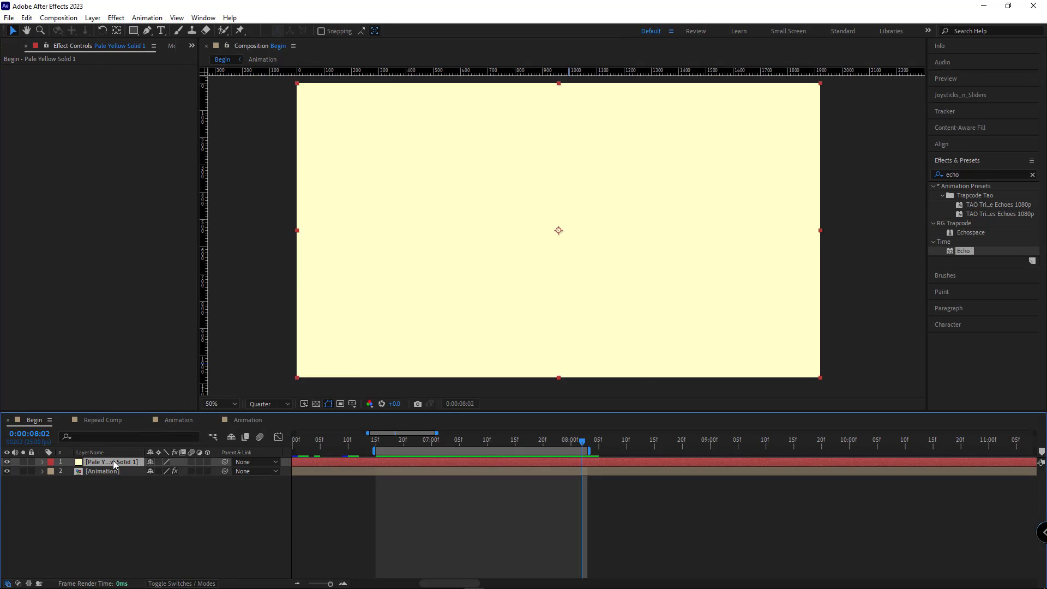
pyautogui.moveTo(113, 460); pyautogui.dragTo(119, 472)
pyautogui.press(',')
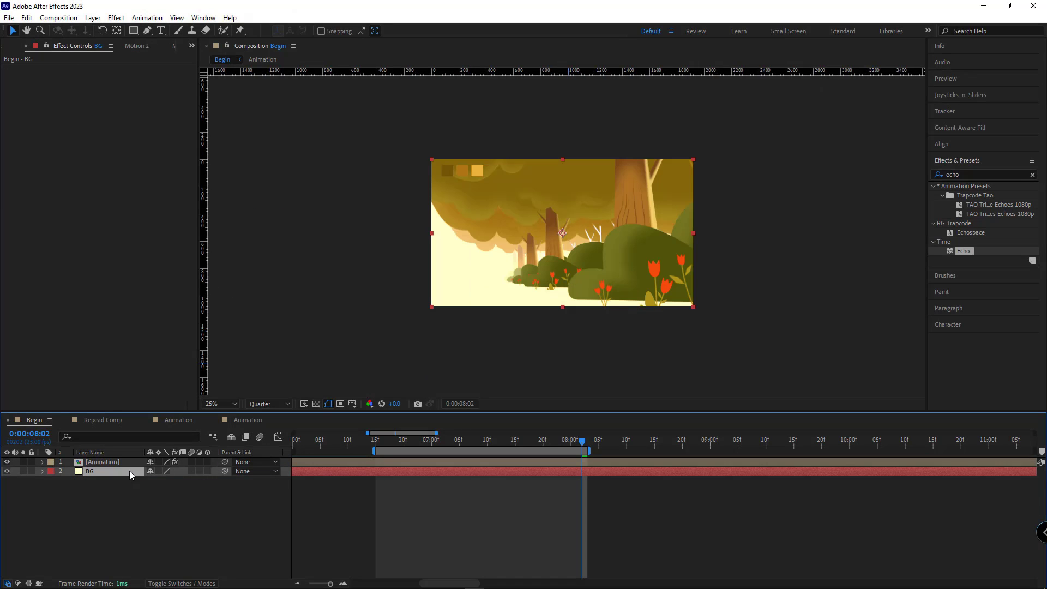
# - Apply a Gradient Ramp effect to the BG solid and sample its Start Color from the pale yellow edge of the distant foliage
pyautogui.rightClick(114, 181)
pyautogui.moveTo(177, 337)
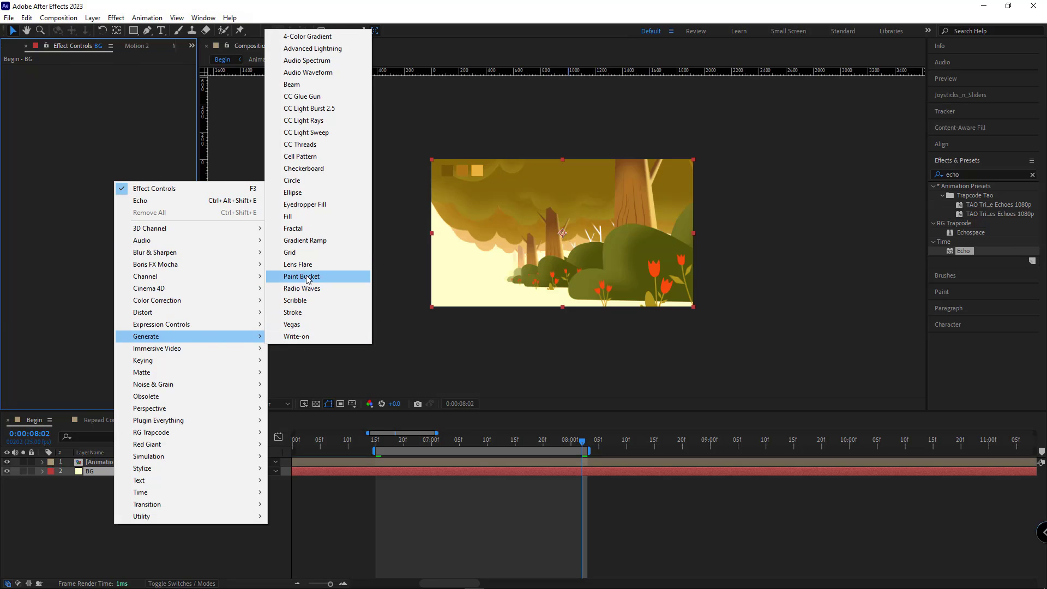
pyautogui.click(305, 240)
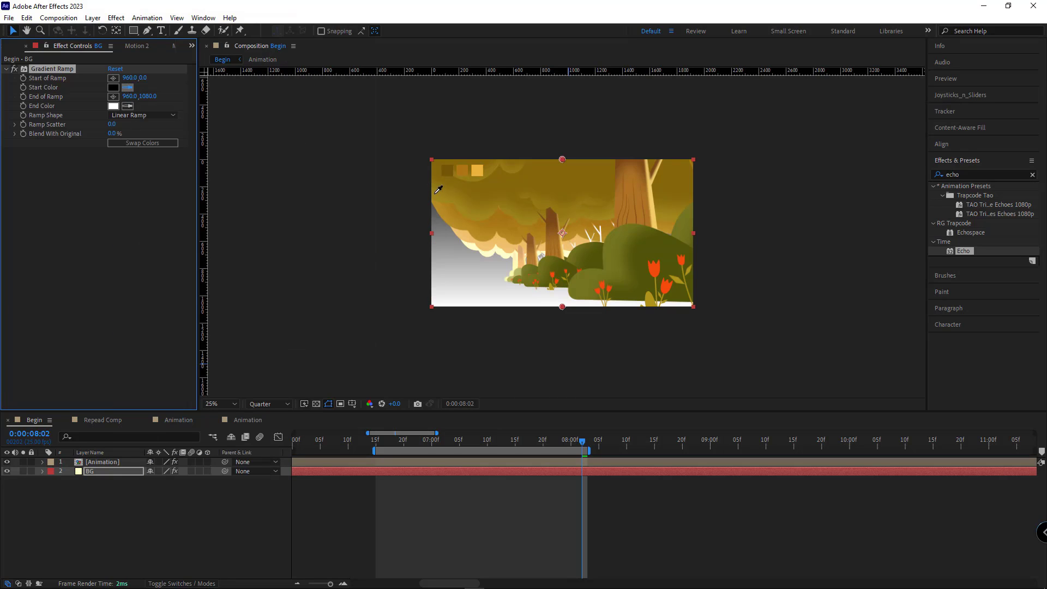
pyautogui.click(488, 253)
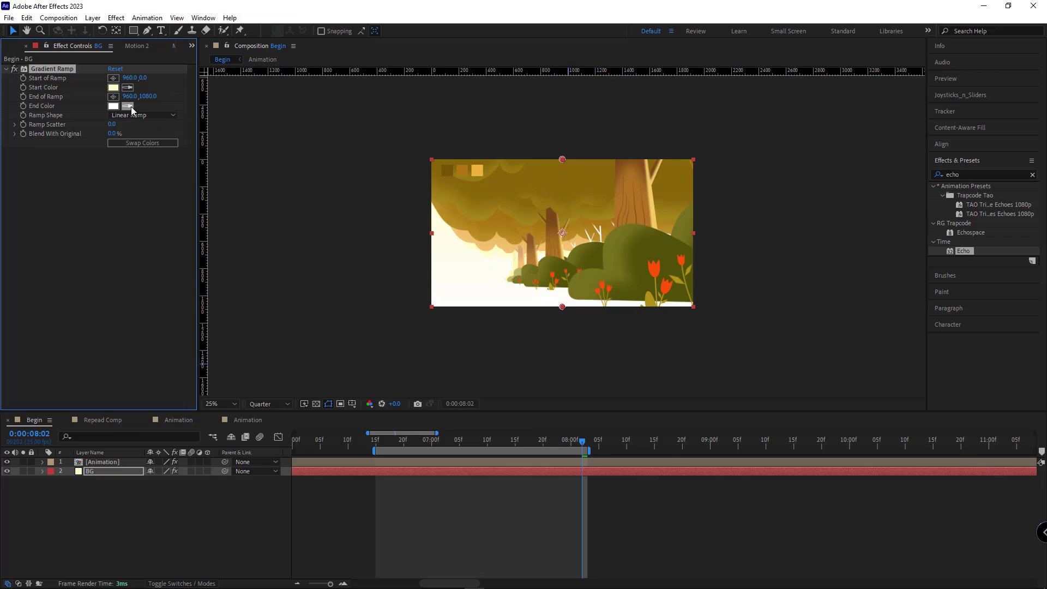
# - Set the ramp's End Color on BG to a more saturated golden yellow
pyautogui.click(113, 106)
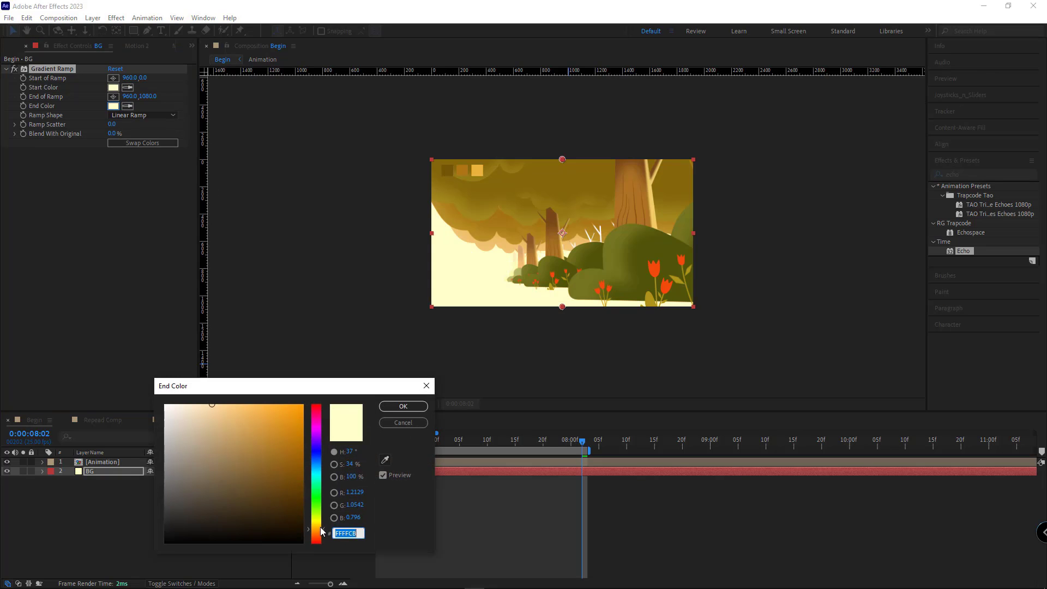
pyautogui.moveTo(321, 530); pyautogui.dragTo(320, 529)
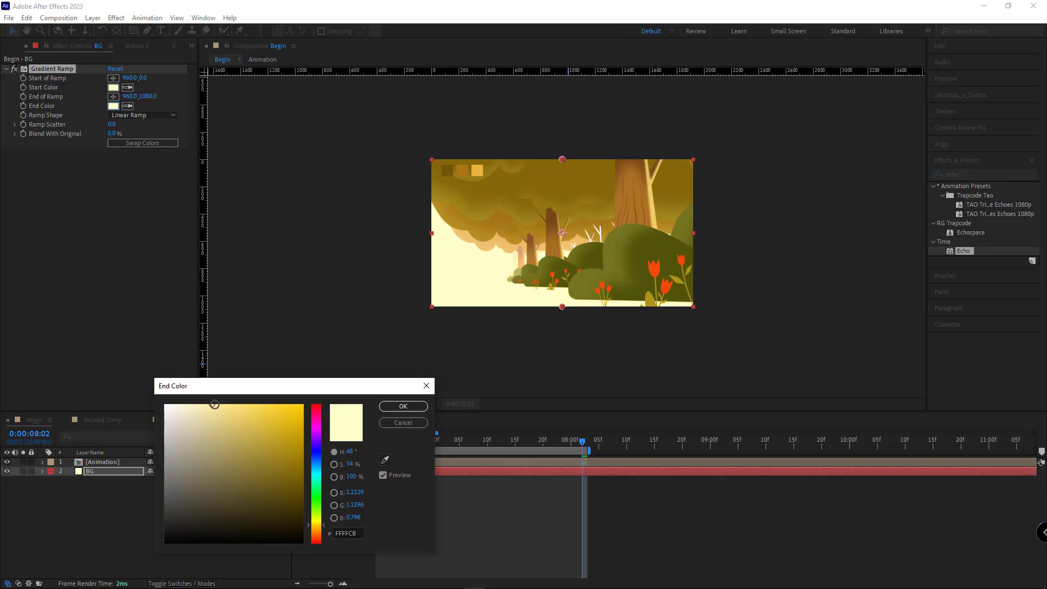
pyautogui.moveTo(214, 404); pyautogui.dragTo(248, 409)
pyautogui.click(403, 406)
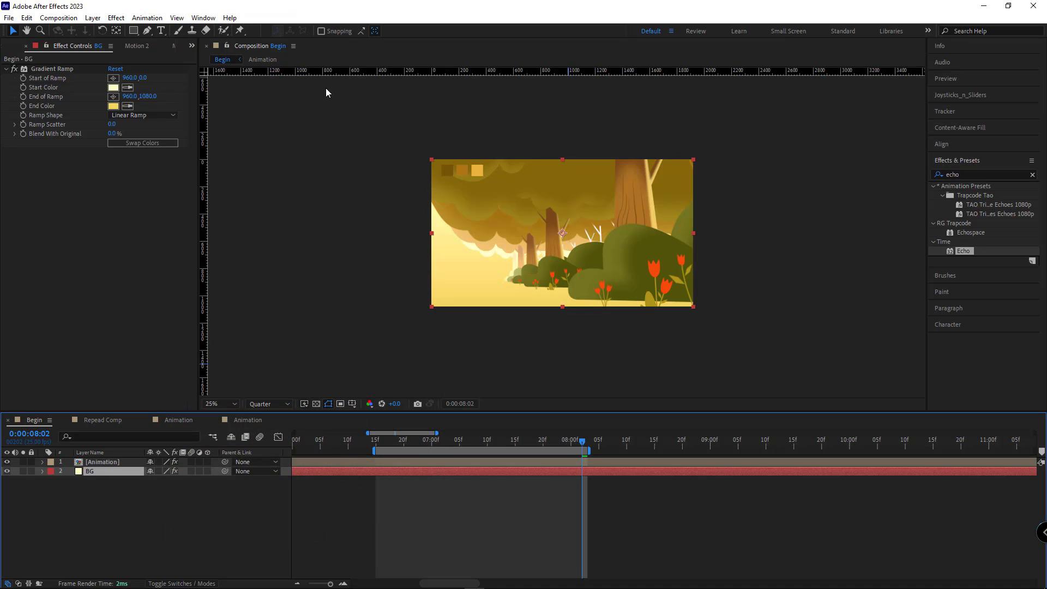
# - Add a full-layer rectangular mask to BG and lower its upper edge to the horizon, leaving only the ground strip
pyautogui.doubleClick(133, 30)
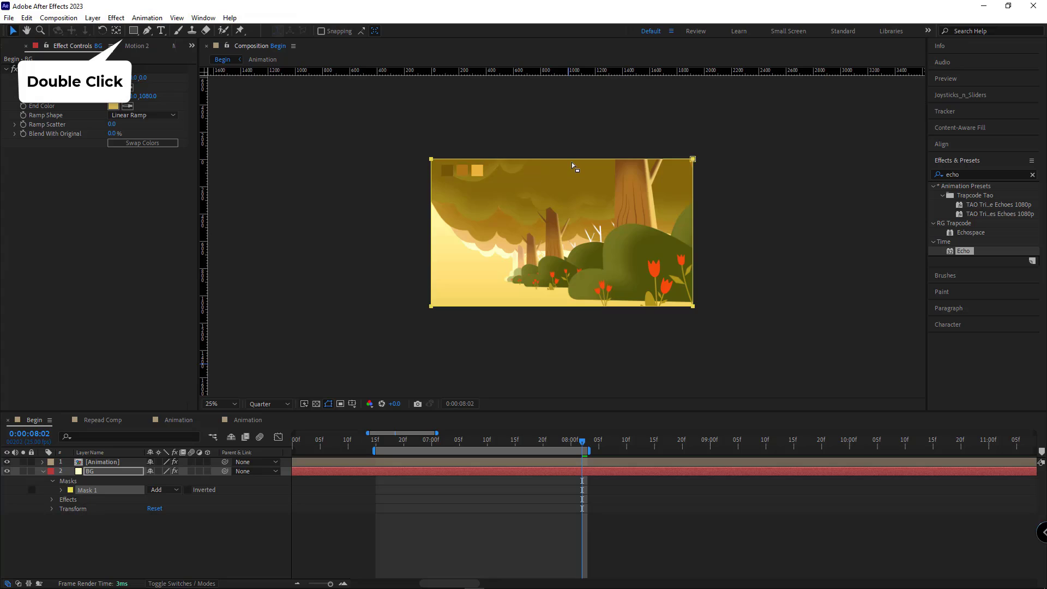
pyautogui.click(572, 159)
pyautogui.hotkey('ctrl', 't')
pyautogui.moveTo(561, 160); pyautogui.dragTo(560, 281)
pyautogui.click(464, 524)
pyautogui.scroll(2, 520, 376)
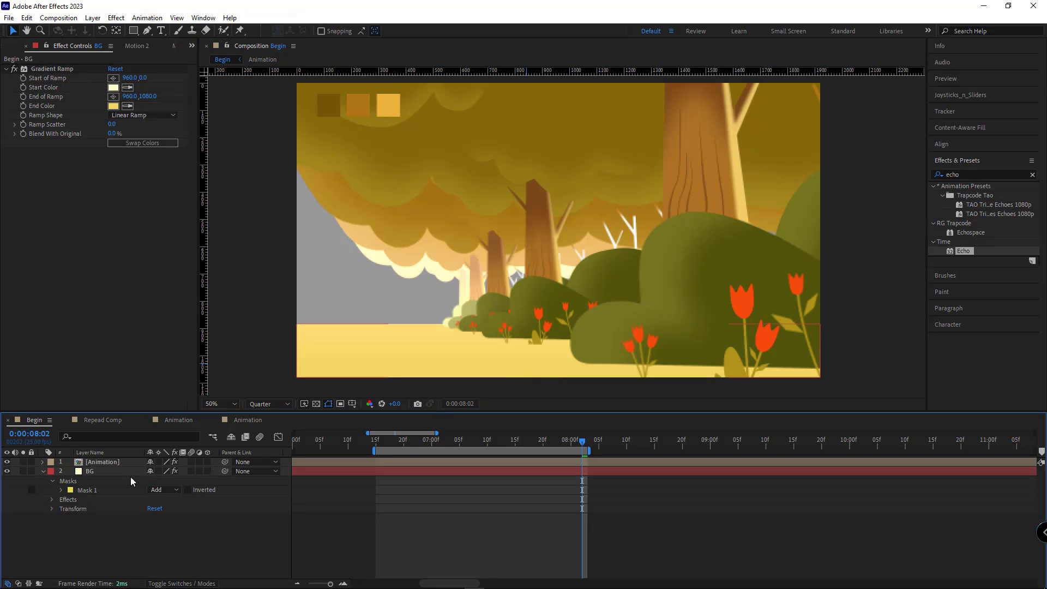
# - Move the BG gradient's Start of Ramp down to the upper edge of the ground mask, at about 960, 884
pyautogui.click(100, 472)
pyautogui.click(55, 68)
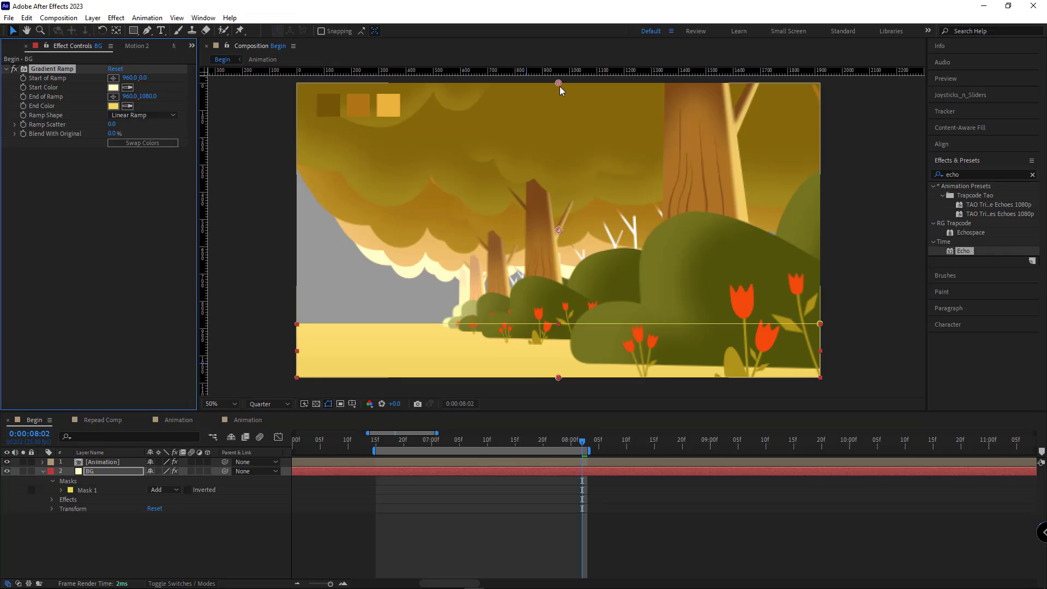
pyautogui.moveTo(558, 84); pyautogui.dragTo(558, 325)
pyautogui.click(169, 551)
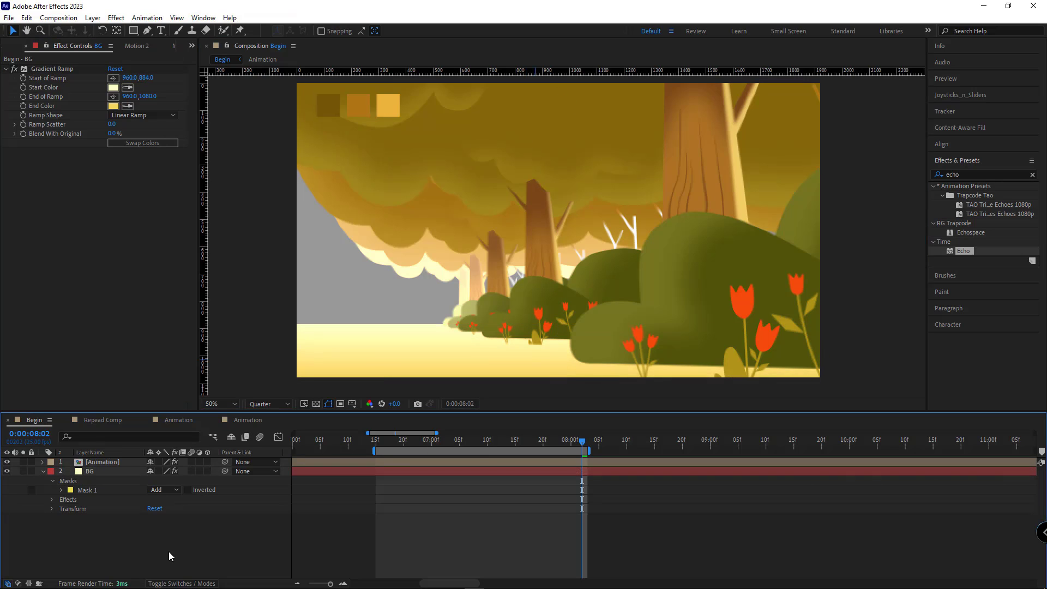
pyautogui.scroll(-2, 479, 309)
# - Shift the ground gradient's End Color to the yellow F2E95F and scrub the scene to 0:00:07:20
pyautogui.click(113, 106)
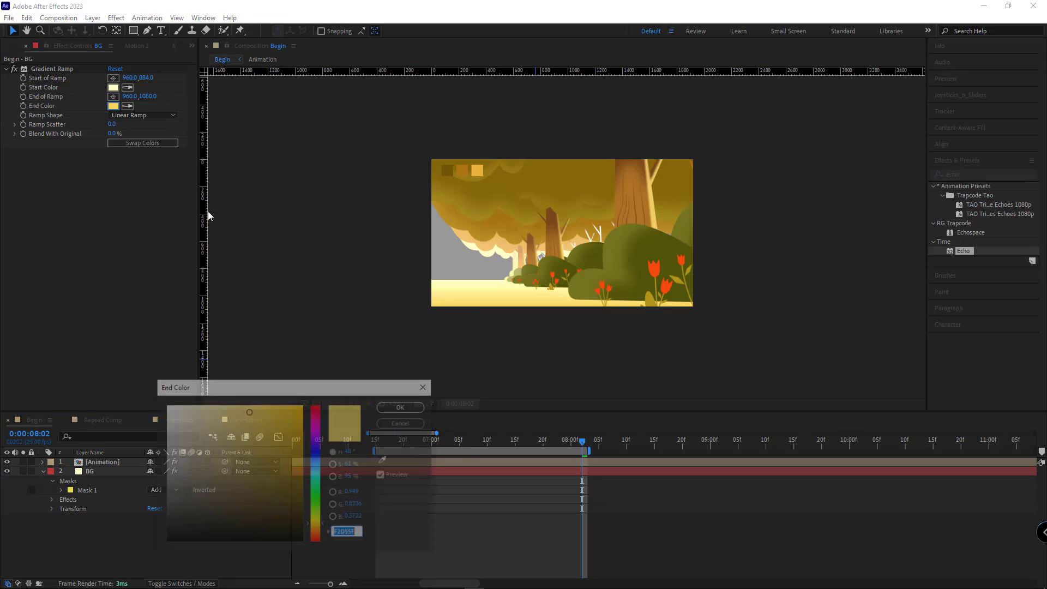
pyautogui.click(320, 522)
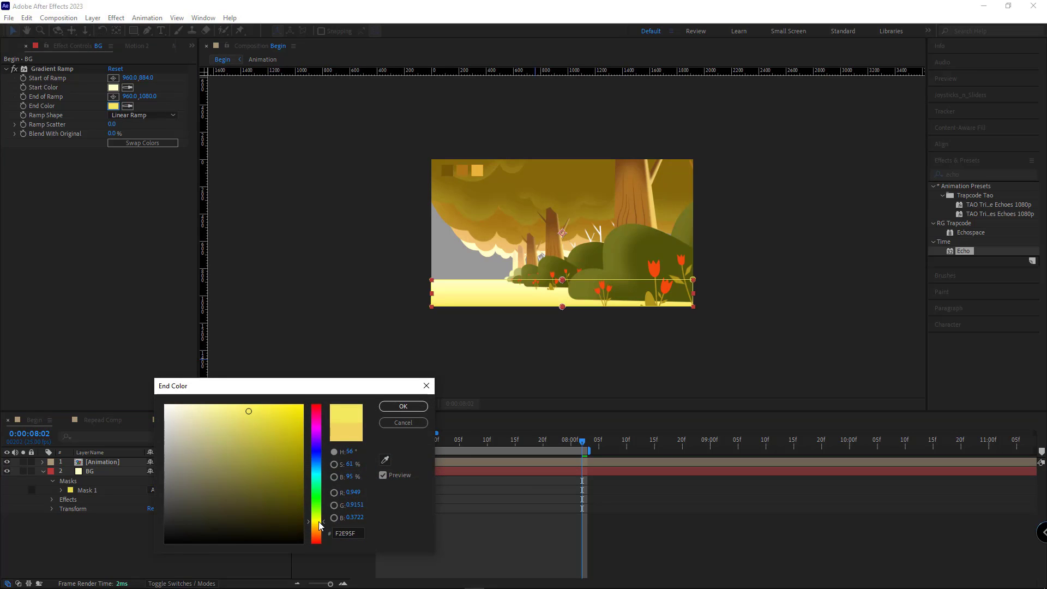
pyautogui.click(421, 409)
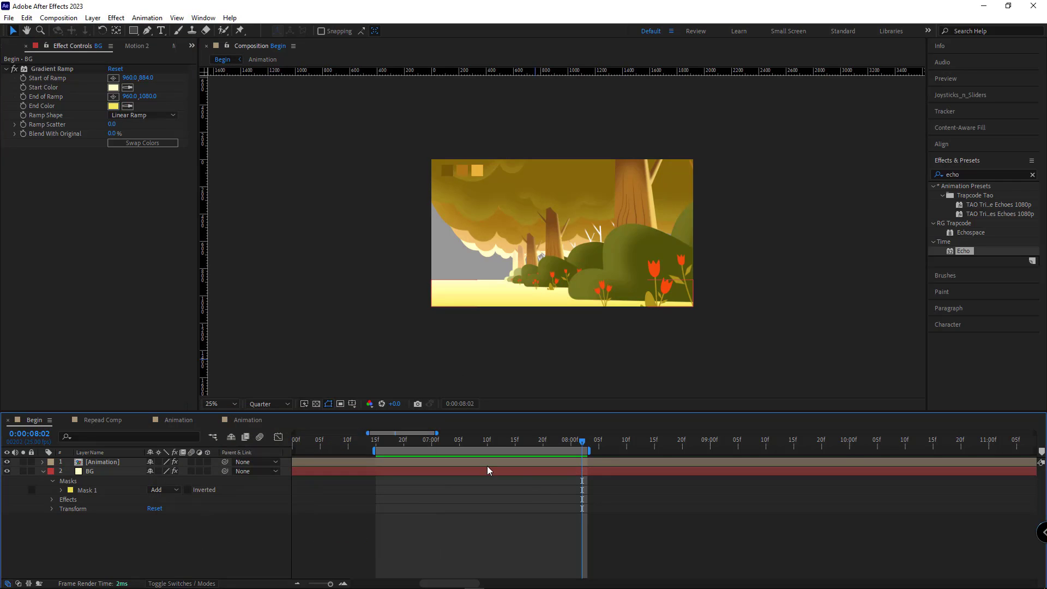
pyautogui.moveTo(378, 445); pyautogui.dragTo(542, 472)
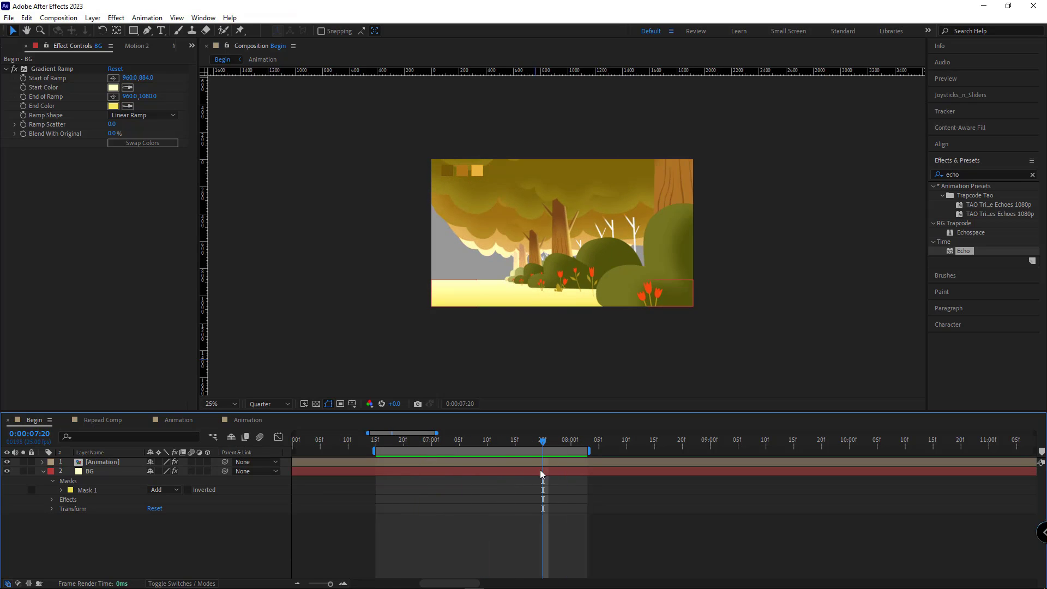
# - Duplicate BG and flip the copy's mask upward so it covers the sky from just below the horizon to above the frame
pyautogui.click(42, 471)
pyautogui.click(110, 470)
pyautogui.hotkey('ctrl', 'd')
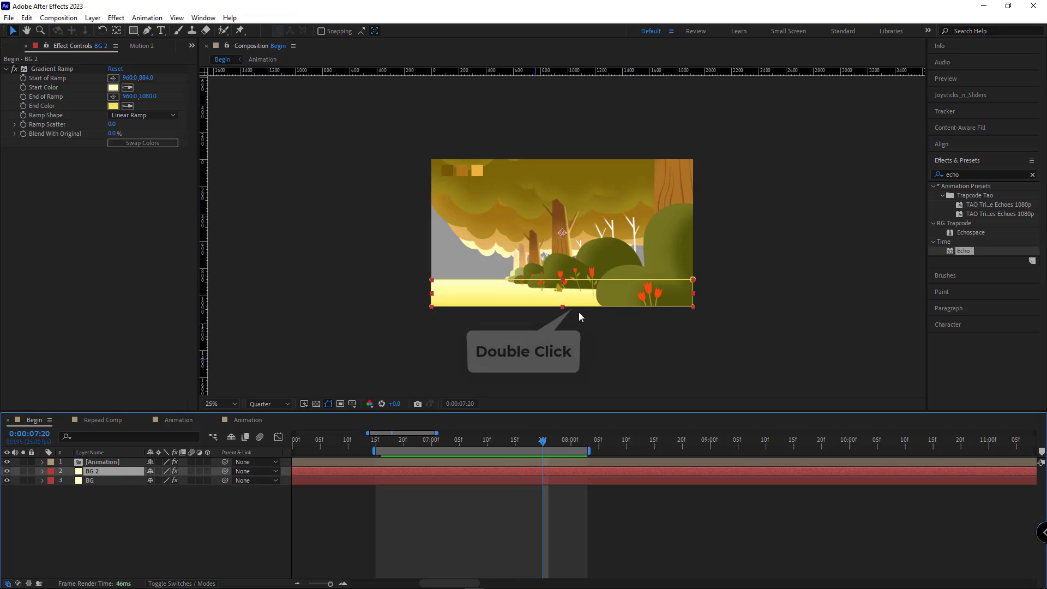
pyautogui.doubleClick(561, 306)
pyautogui.moveTo(561, 305); pyautogui.dragTo(582, 158)
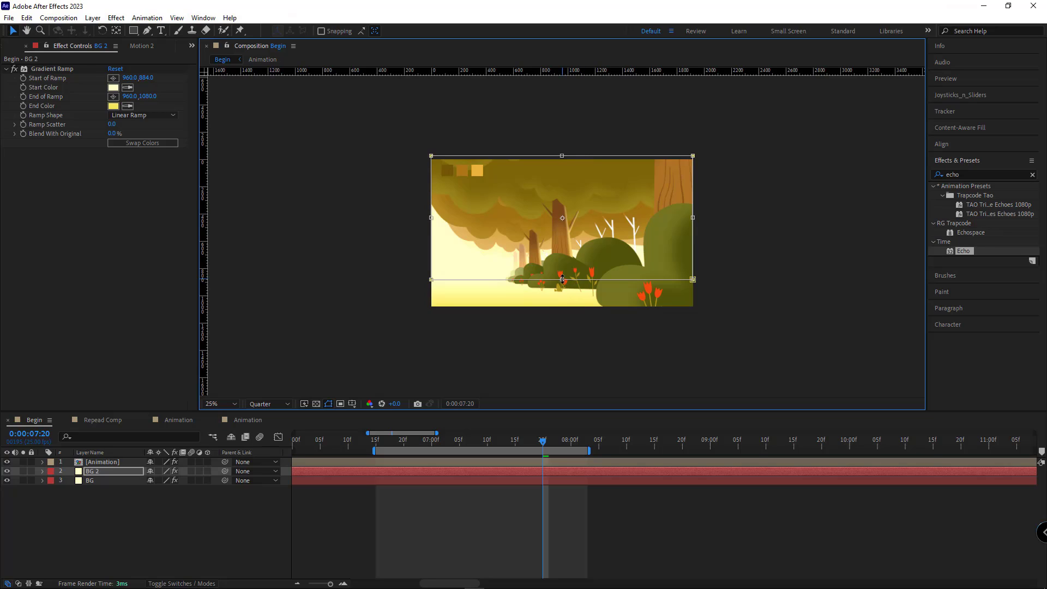
pyautogui.moveTo(562, 280); pyautogui.dragTo(562, 283)
# - Place the BG 2 gradient's End of Ramp just above the frame at 944, -60 and set its End Color to EDF25F
pyautogui.click(109, 471)
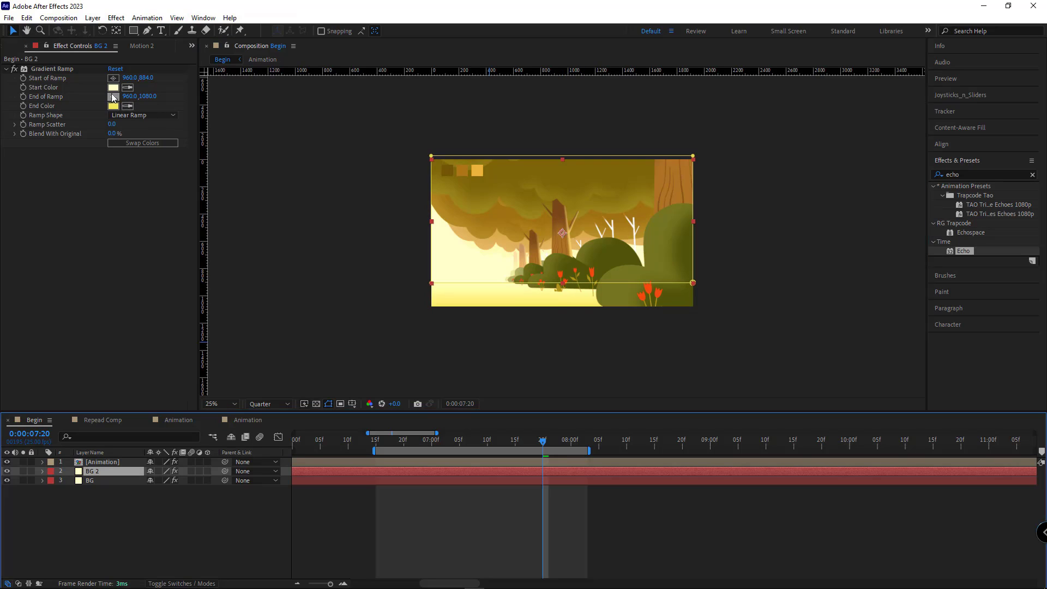
pyautogui.click(59, 72)
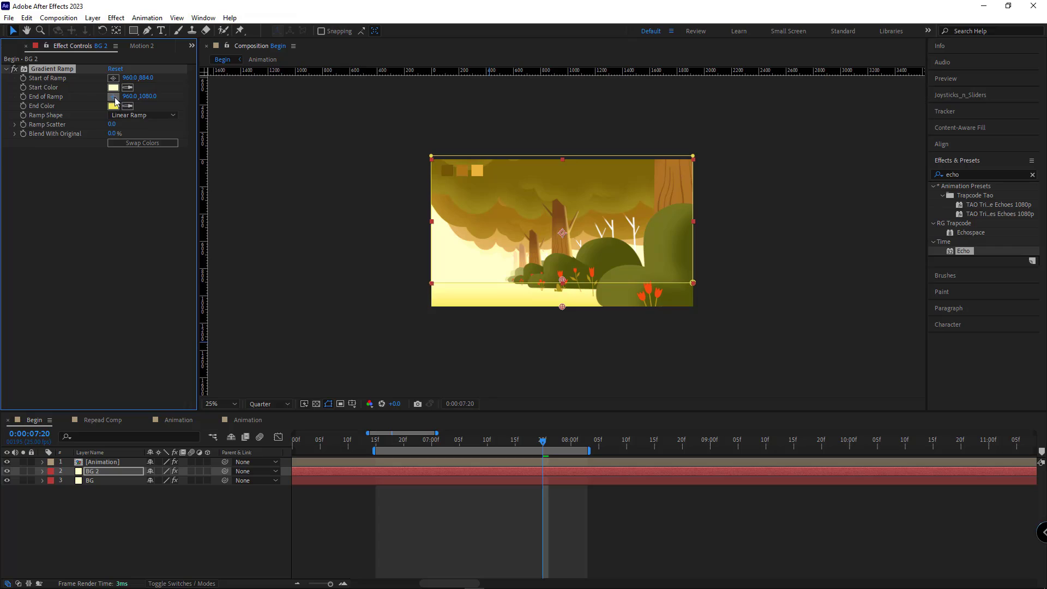
pyautogui.click(112, 96)
pyautogui.click(559, 152)
pyautogui.click(180, 513)
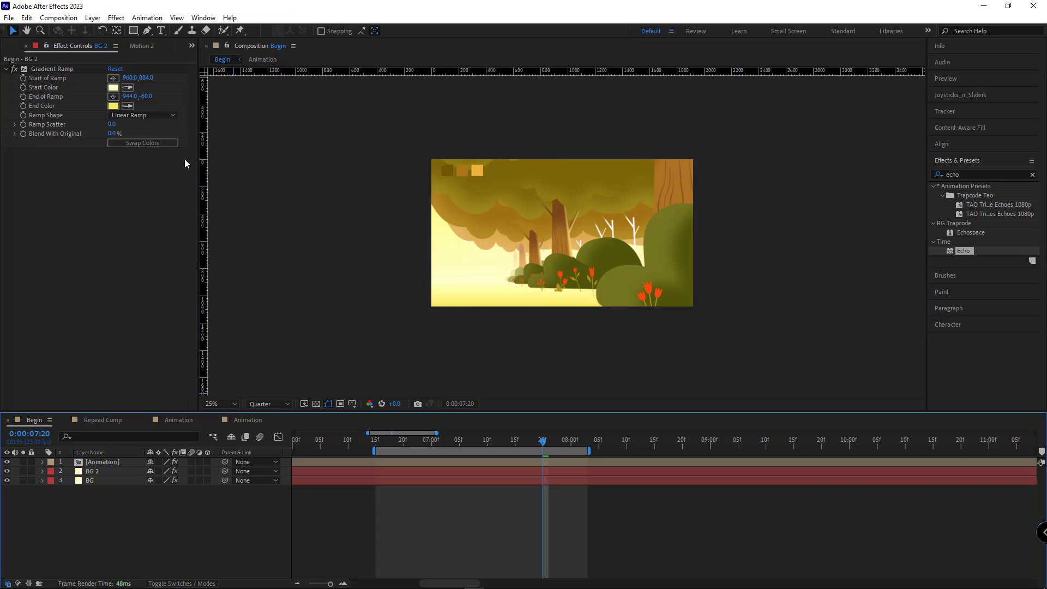
pyautogui.click(113, 105)
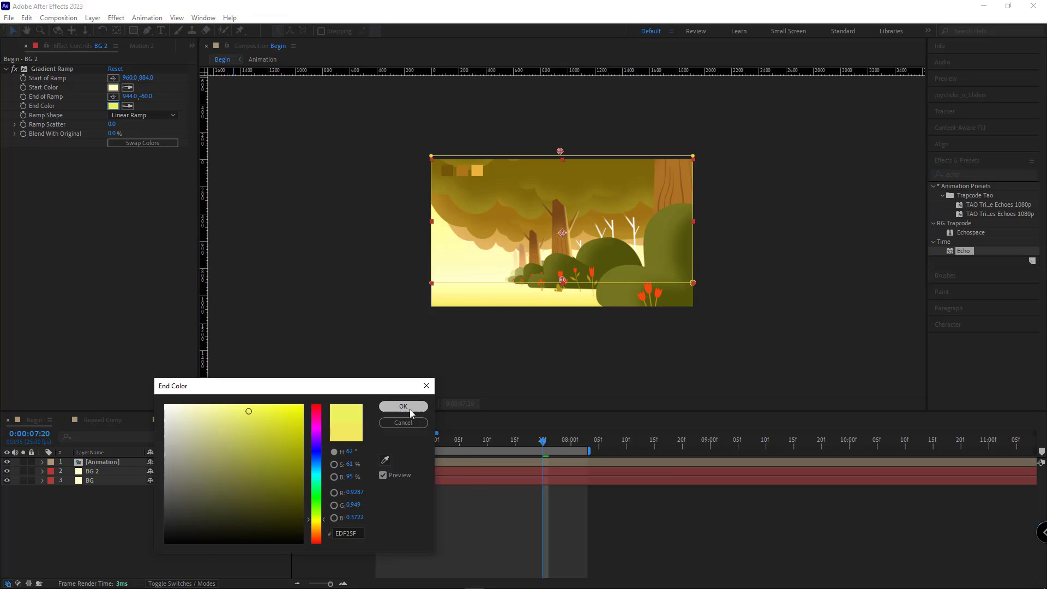
pyautogui.click(402, 405)
# - Open the Animation precomp, go to about 0:00:01:18 and make the Tree 2 and L Leaf layers visible
pyautogui.doubleClick(102, 462)
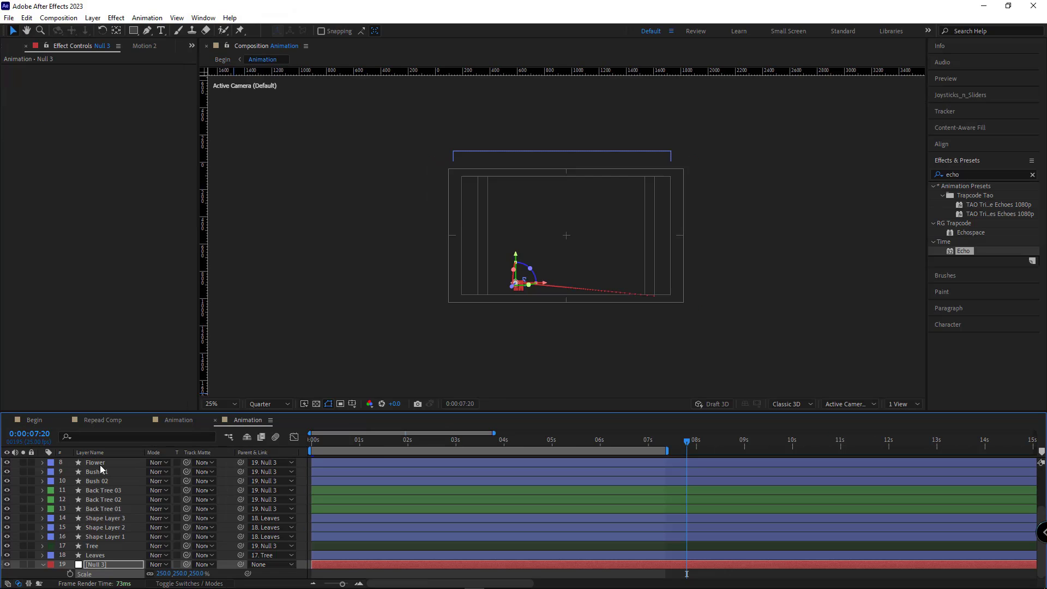
pyautogui.click(43, 564)
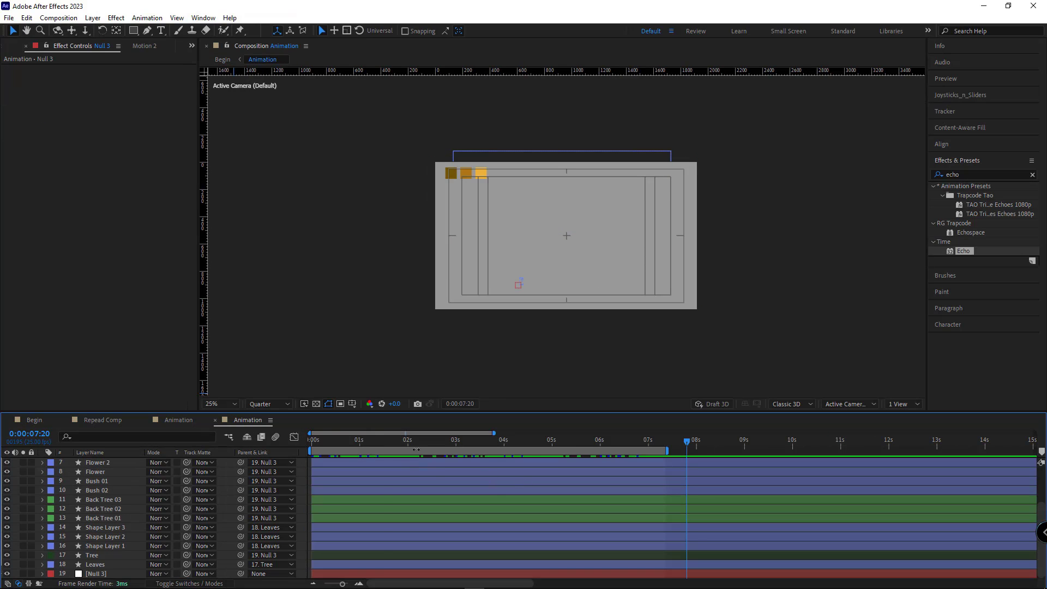
pyautogui.click(383, 441)
pyautogui.scroll(2, 104, 482)
pyautogui.click(7, 490)
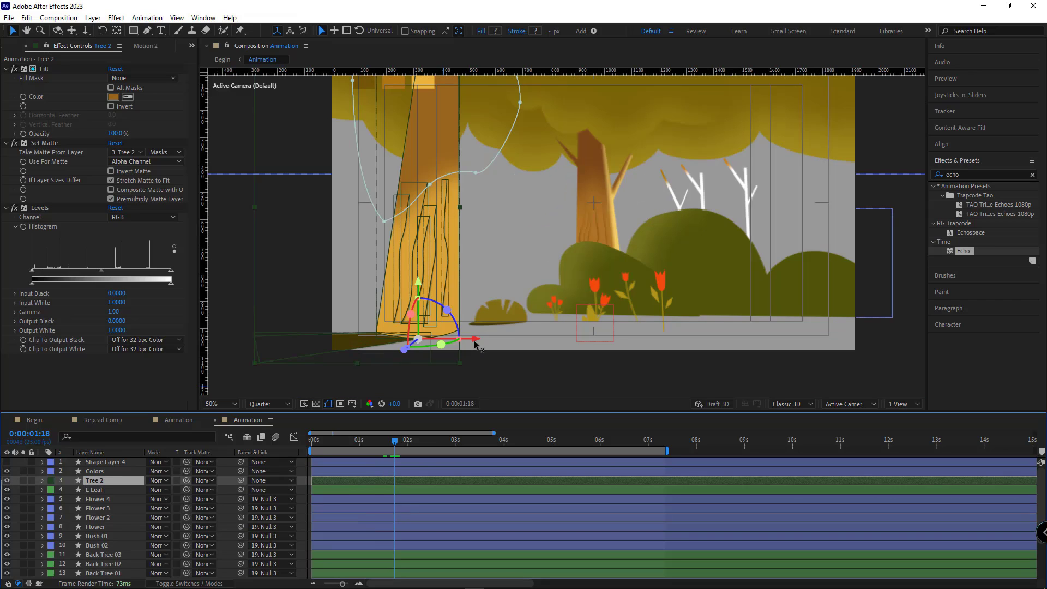
# - Reposition Tree 2 near the left edge of the frame, adjust its depth and scale it to 107.4%
pyautogui.moveTo(474, 342); pyautogui.dragTo(495, 324)
pyautogui.moveTo(548, 376); pyautogui.dragTo(472, 376)
pyautogui.press('s')
pyautogui.moveTo(164, 489); pyautogui.dragTo(185, 489)
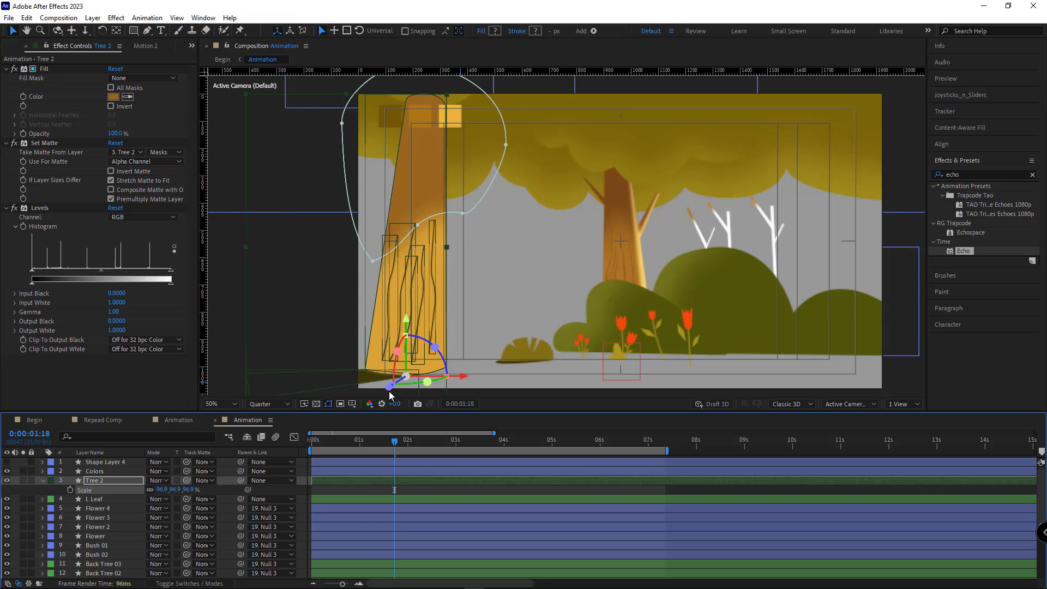
pyautogui.moveTo(390, 393); pyautogui.dragTo(421, 396)
pyautogui.moveTo(162, 489); pyautogui.dragTo(214, 481)
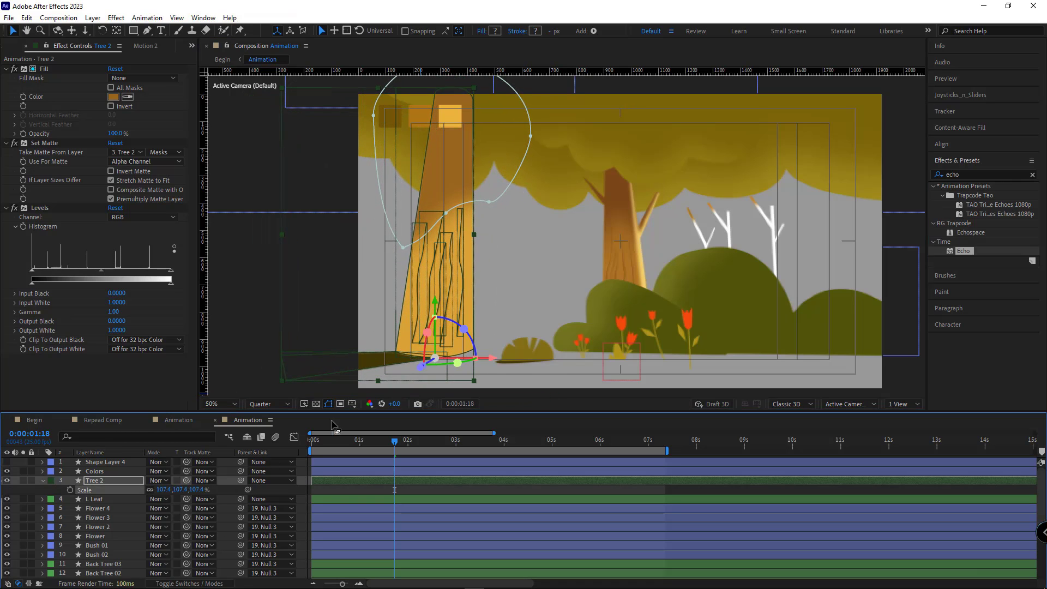
pyautogui.moveTo(420, 367); pyautogui.dragTo(407, 375)
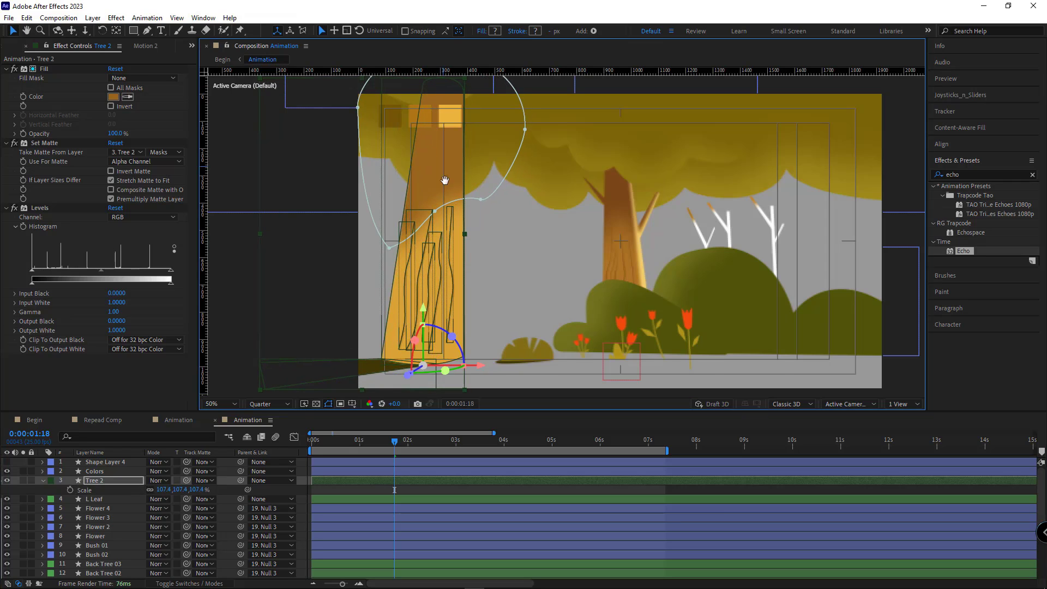
# - Move the Shape Layer 2 foliage lower and closer so that it overlaps the top of Tree 2
pyautogui.moveTo(445, 180); pyautogui.dragTo(450, 289)
pyautogui.click(382, 163)
pyautogui.moveTo(426, 191); pyautogui.dragTo(437, 186)
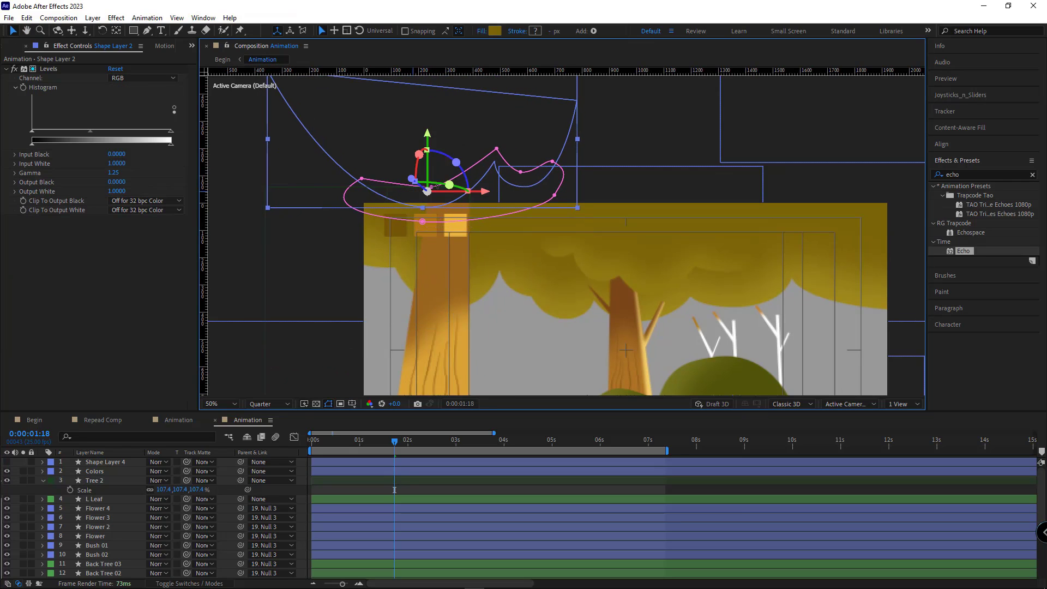
pyautogui.moveTo(431, 138); pyautogui.dragTo(443, 161)
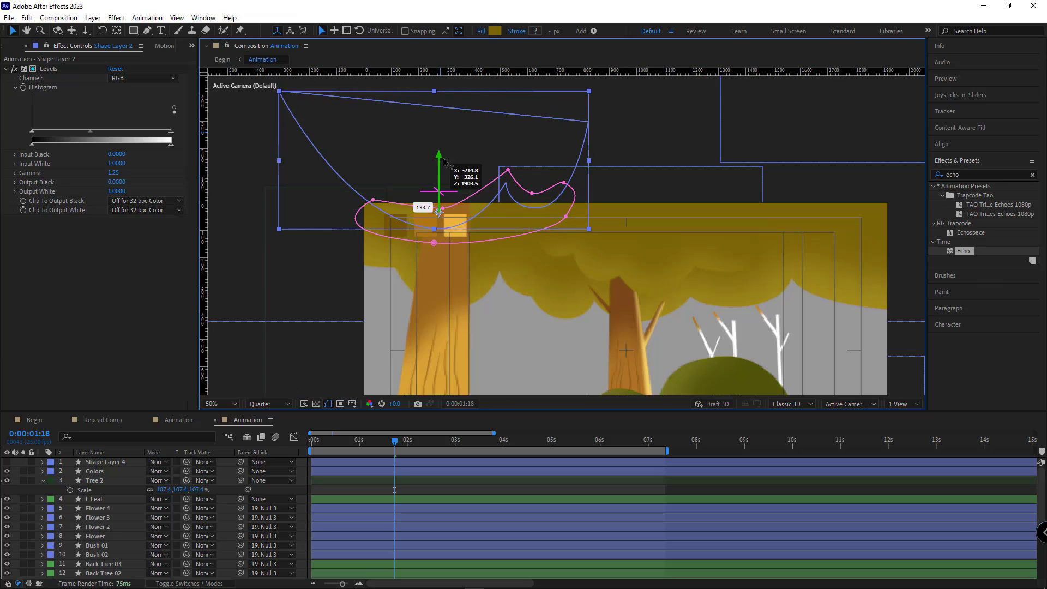
pyautogui.moveTo(424, 205); pyautogui.dragTo(410, 195)
pyautogui.moveTo(427, 149); pyautogui.dragTo(426, 180)
pyautogui.click(180, 455)
pyautogui.press(',')
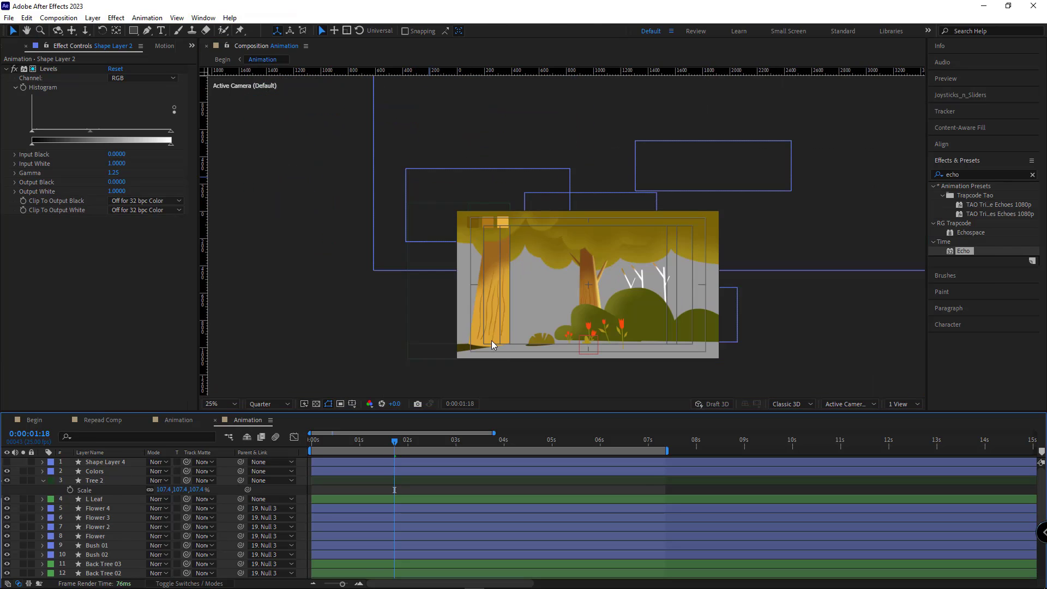
# - Parent Tree 2 to Null 3 and move the current time to 0:00:01:15
pyautogui.click(109, 480)
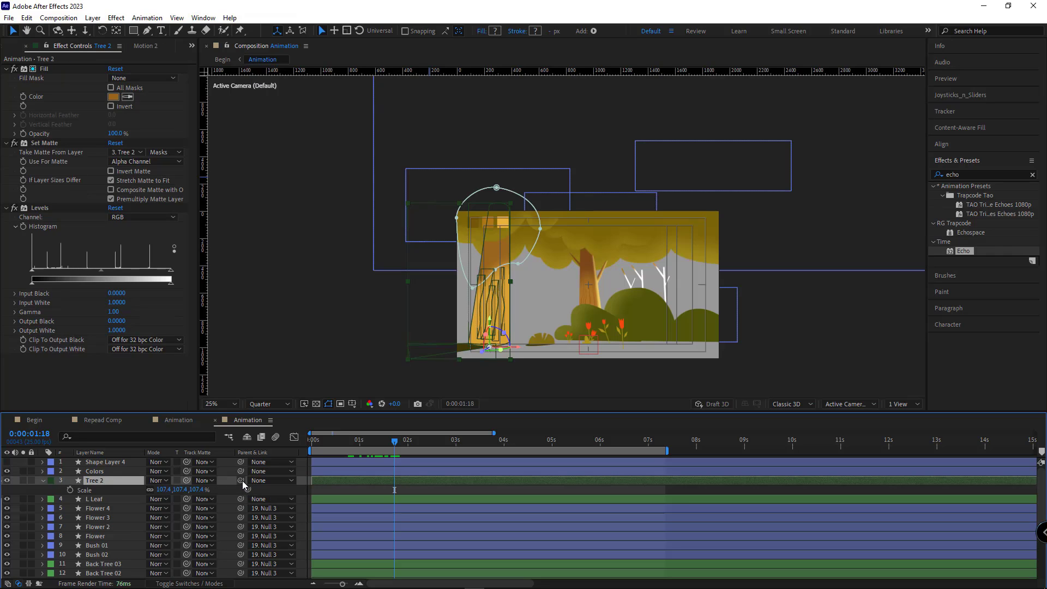
pyautogui.click(267, 479)
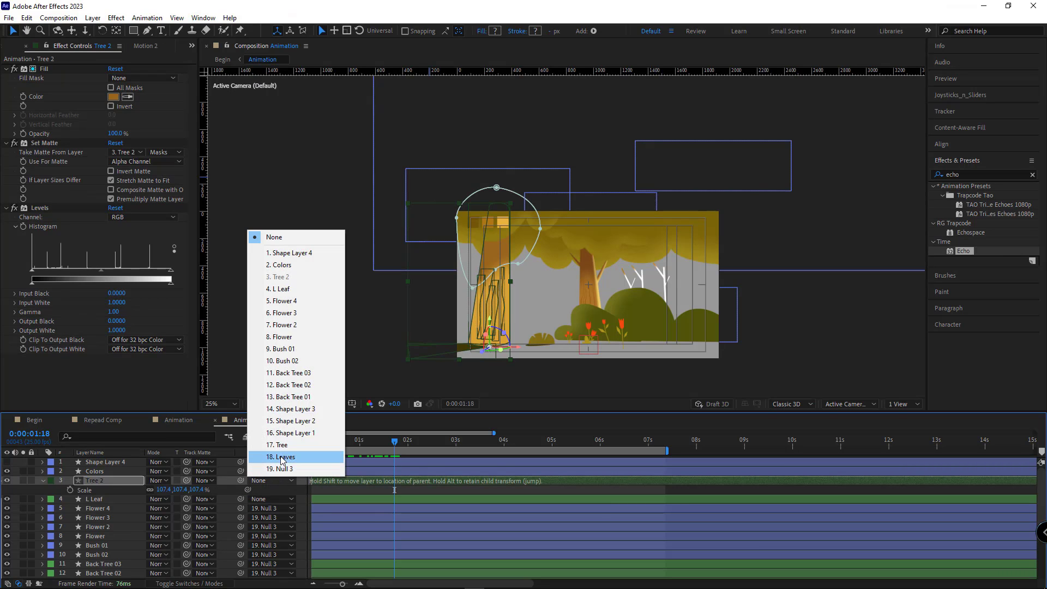
pyautogui.click(284, 469)
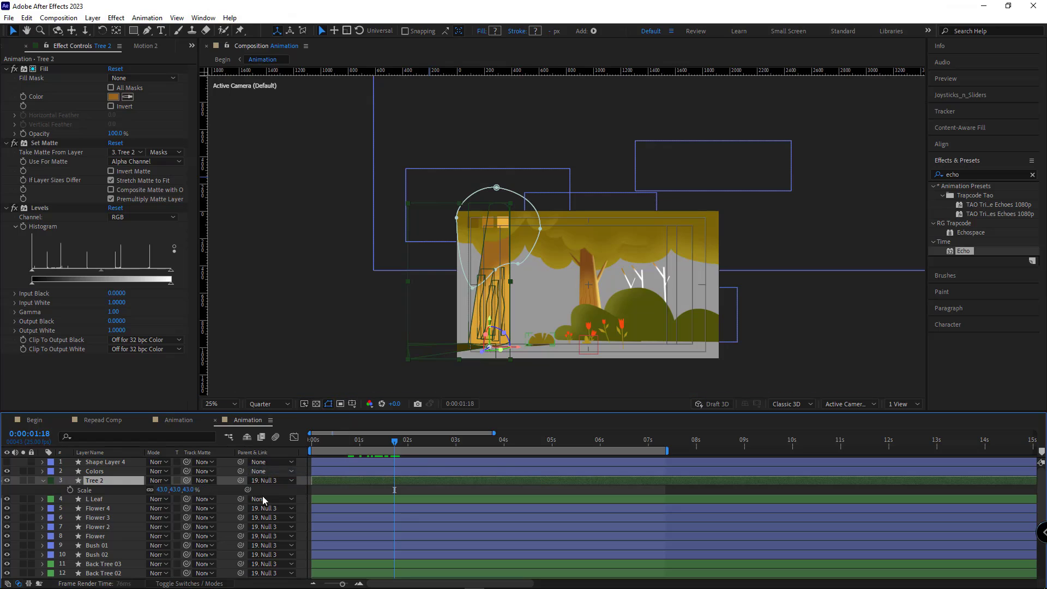
pyautogui.click(52, 490)
pyautogui.moveTo(394, 442); pyautogui.dragTo(389, 483)
# - Move the L Leaf layer to the base of Tree 2 and push it farther back in depth
pyautogui.click(533, 339)
pyautogui.scroll(2, 525, 338)
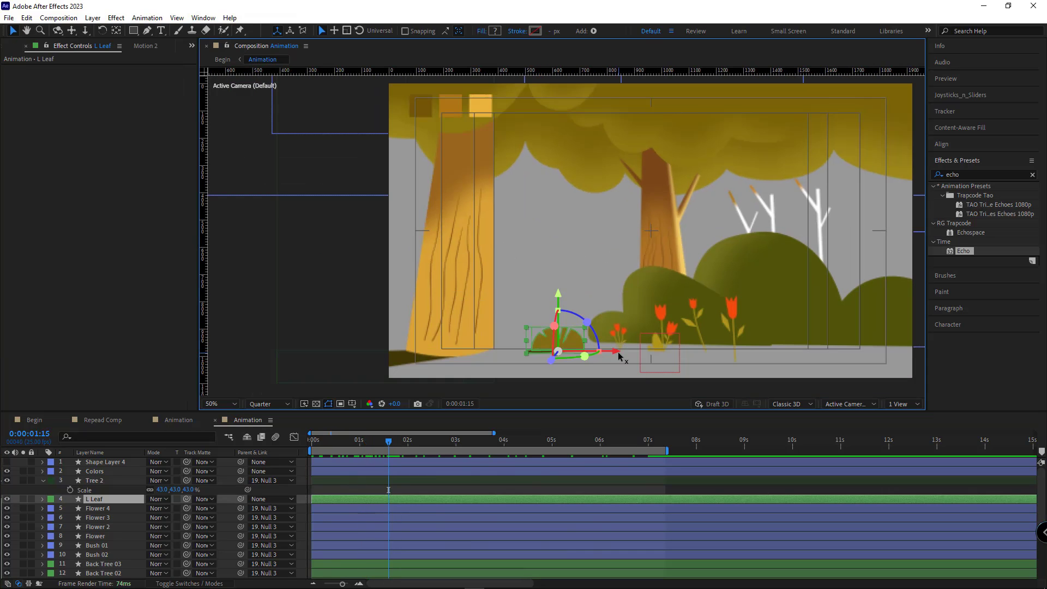
pyautogui.moveTo(617, 353); pyautogui.dragTo(550, 353)
pyautogui.moveTo(482, 359); pyautogui.dragTo(521, 360)
pyautogui.moveTo(577, 329); pyautogui.dragTo(537, 332)
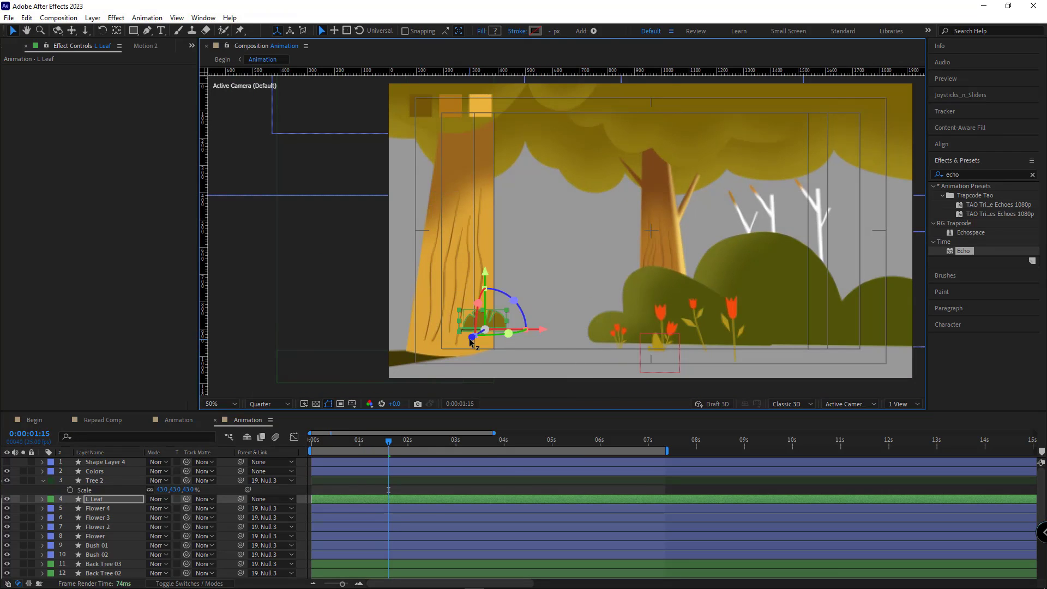
pyautogui.moveTo(474, 339); pyautogui.dragTo(569, 305)
# - Scale the L Leaf layer to 100% and lower it to the ground beside the Tree 2 trunk
pyautogui.press('s')
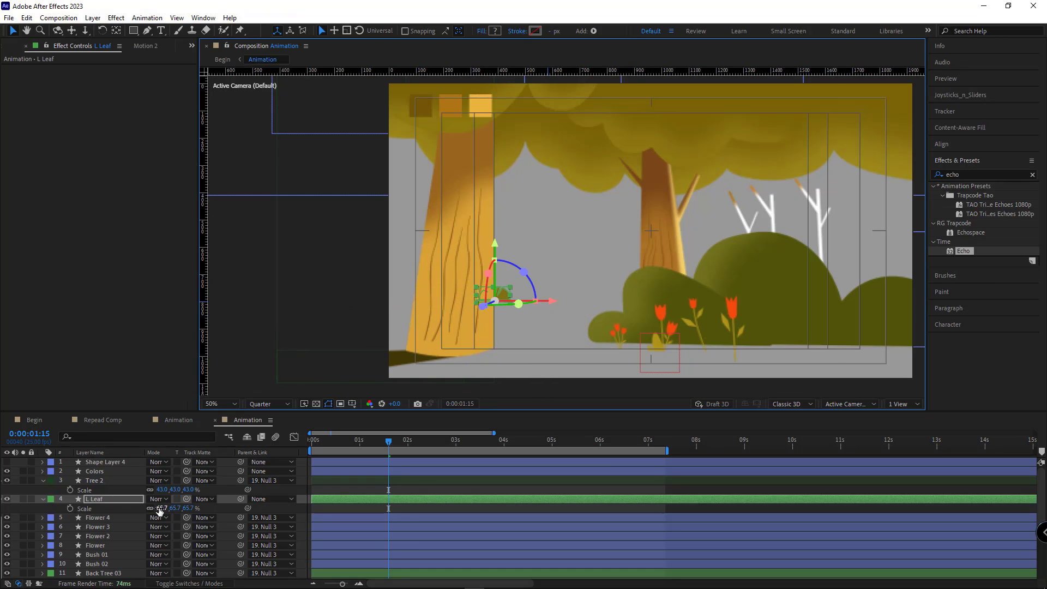
pyautogui.click(160, 508)
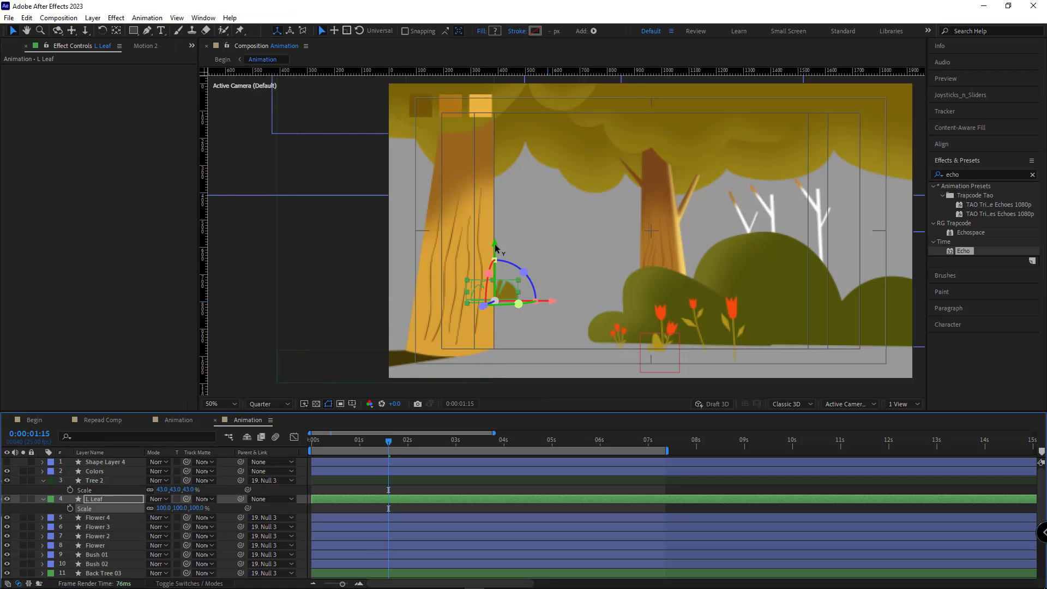
pyautogui.moveTo(495, 248); pyautogui.dragTo(501, 296)
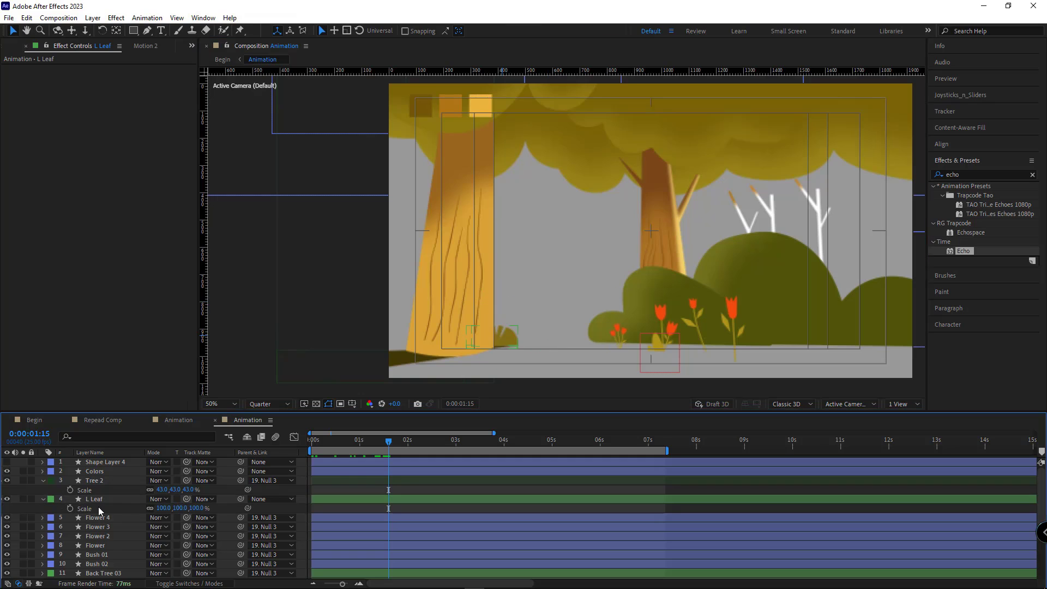
# - Parent the L Leaf layer to Null 3
pyautogui.click(95, 499)
pyautogui.click(275, 500)
pyautogui.click(279, 487)
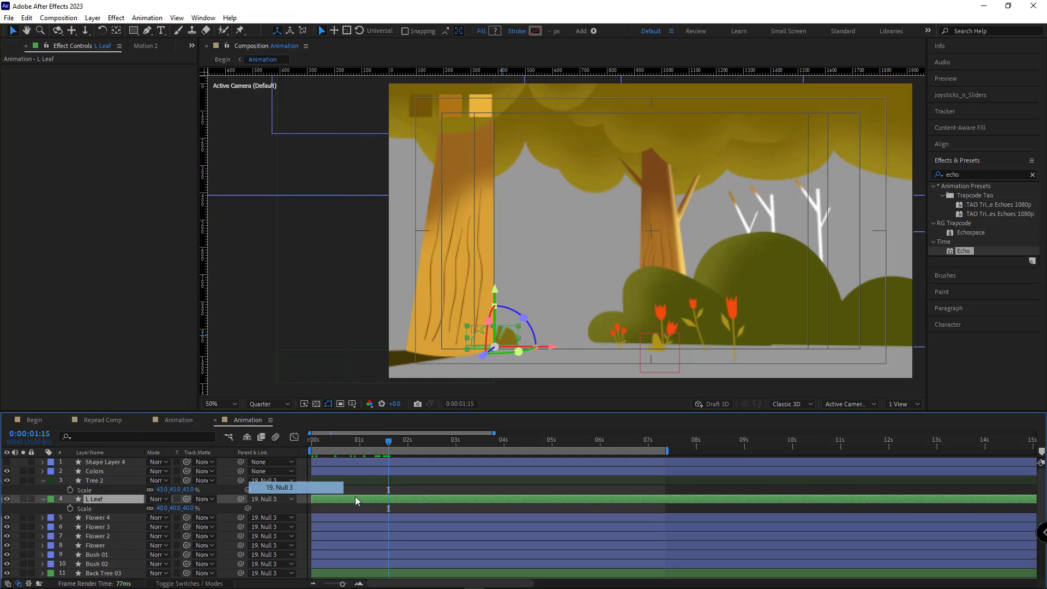
# - Keyframe the Position of Tree 2 and L Leaf at 0:00:00:00, shifting them left to X -545.1 and -462.9
pyautogui.click(430, 492)
pyautogui.moveTo(384, 439); pyautogui.dragTo(271, 452)
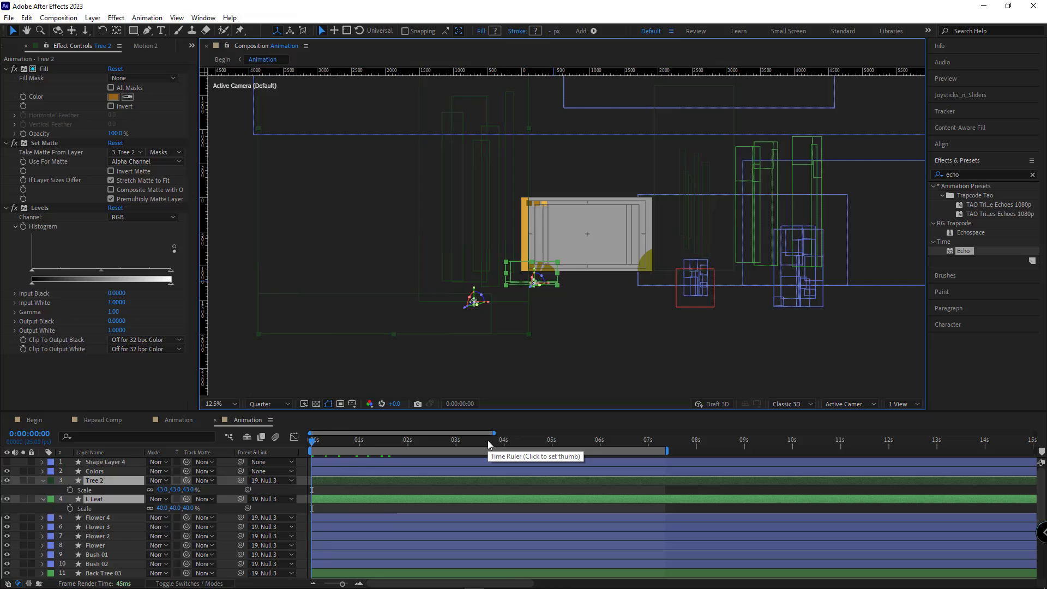
pyautogui.press('p')
pyautogui.click(70, 490)
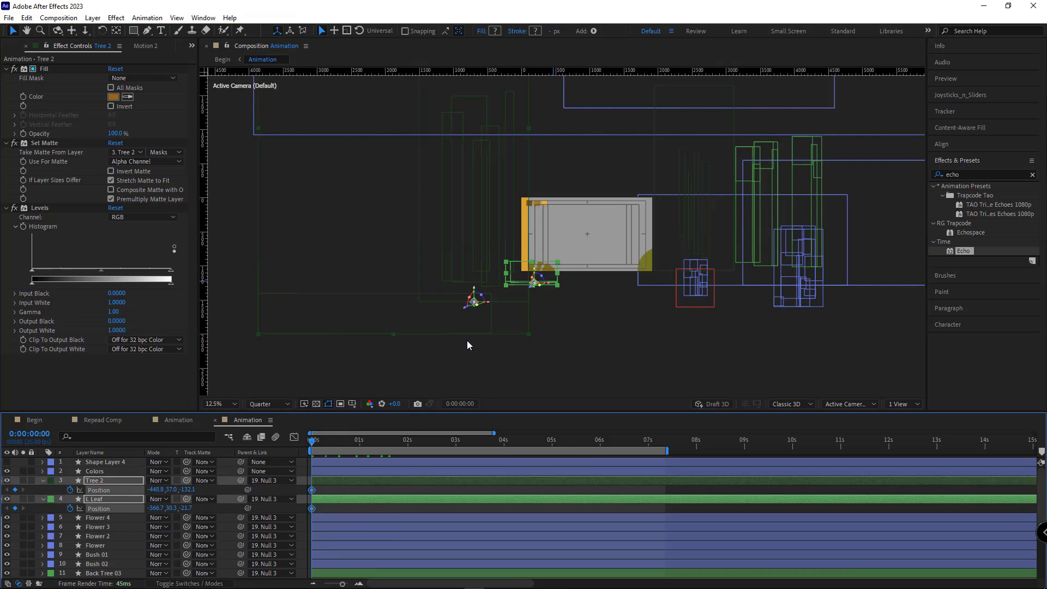
pyautogui.moveTo(491, 303); pyautogui.dragTo(442, 308)
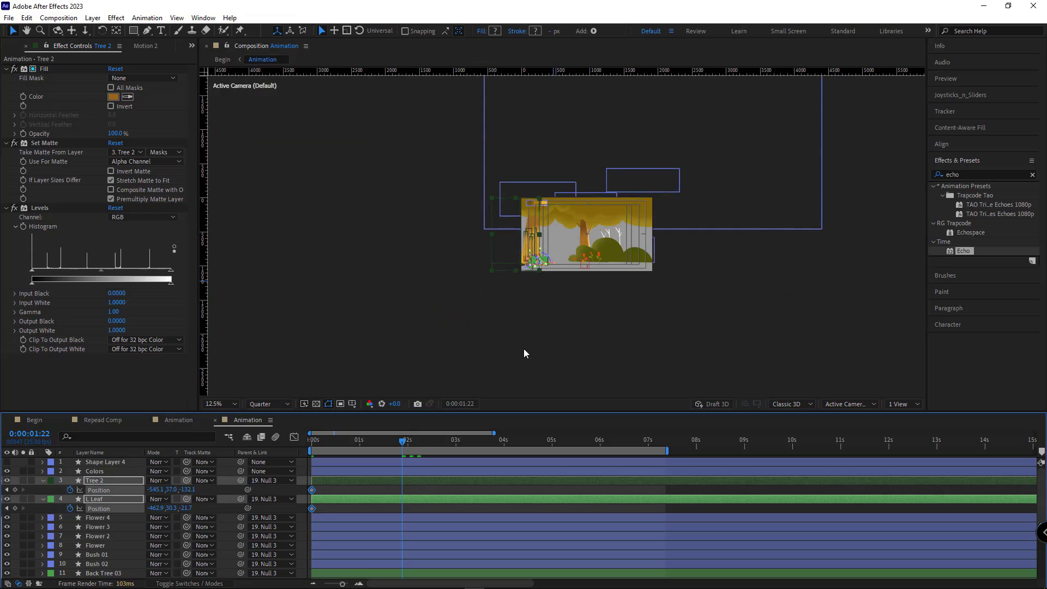
# - At 0:00:02:05, shift Tree 2 and L Leaf right to X positions of -526.1 and -443.9
pyautogui.scroll(4, 568, 236)
pyautogui.click(419, 442)
pyautogui.moveTo(415, 443); pyautogui.dragTo(417, 442)
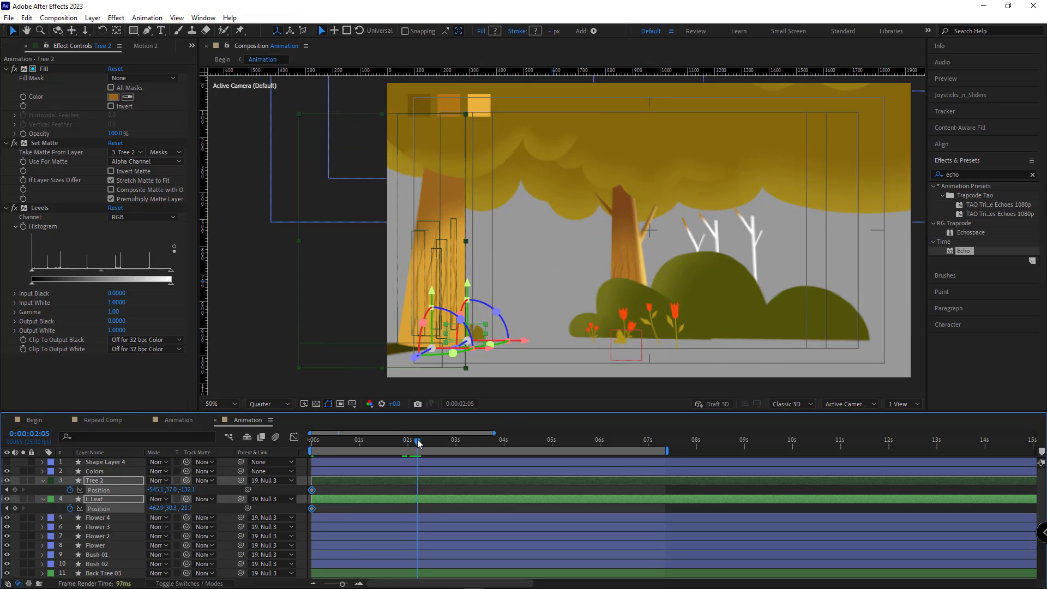
pyautogui.moveTo(158, 489); pyautogui.dragTo(165, 488)
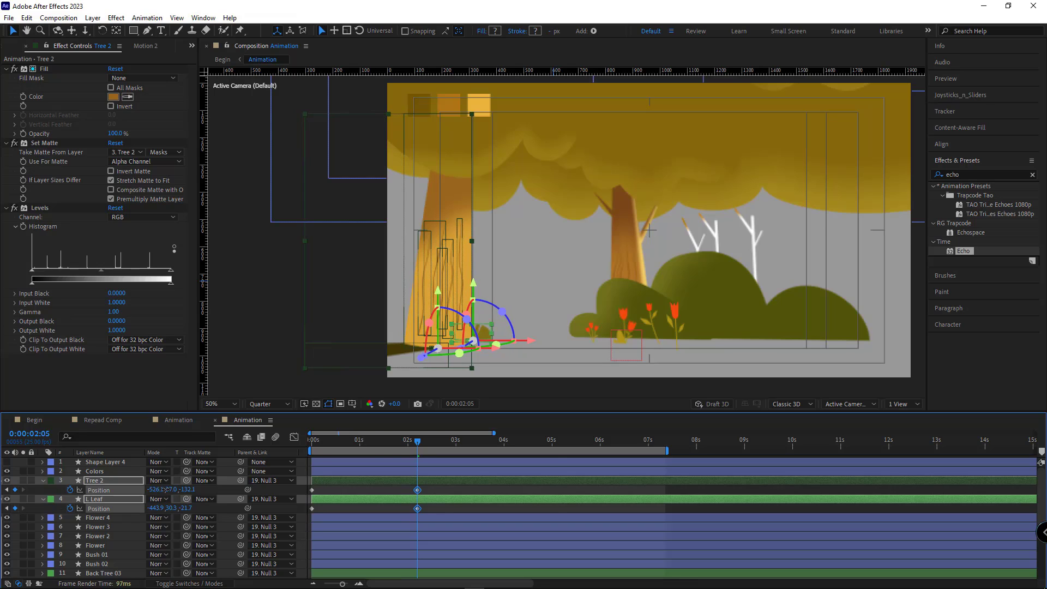
# - At 0:00:05:19, shift Tree 2 to X -659.1 and L Leaf to X -668.9
pyautogui.click(589, 442)
pyautogui.moveTo(155, 507); pyautogui.dragTo(81, 508)
pyautogui.click(574, 508)
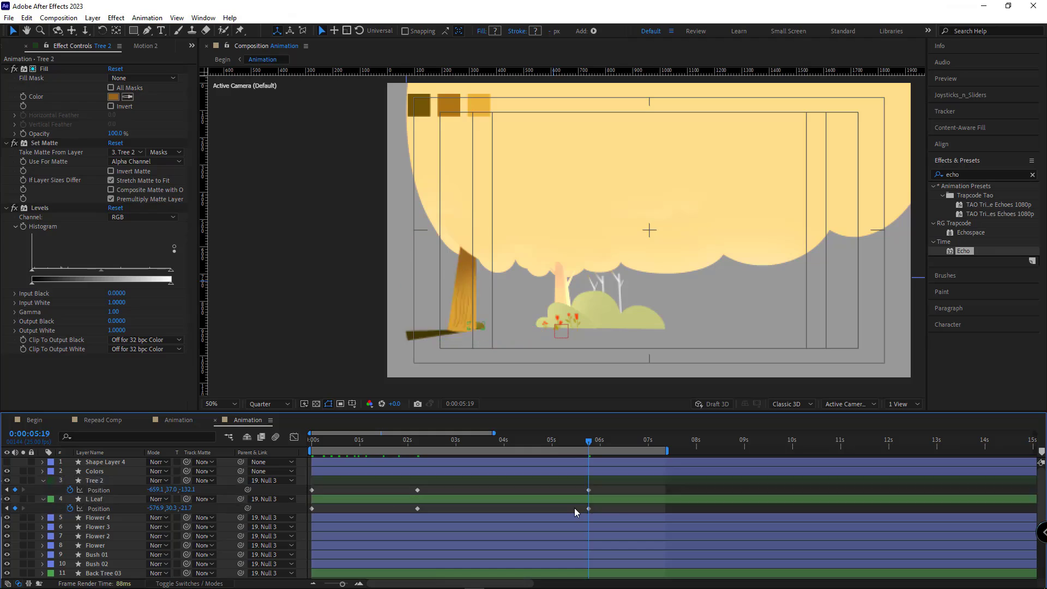
pyautogui.click(611, 500)
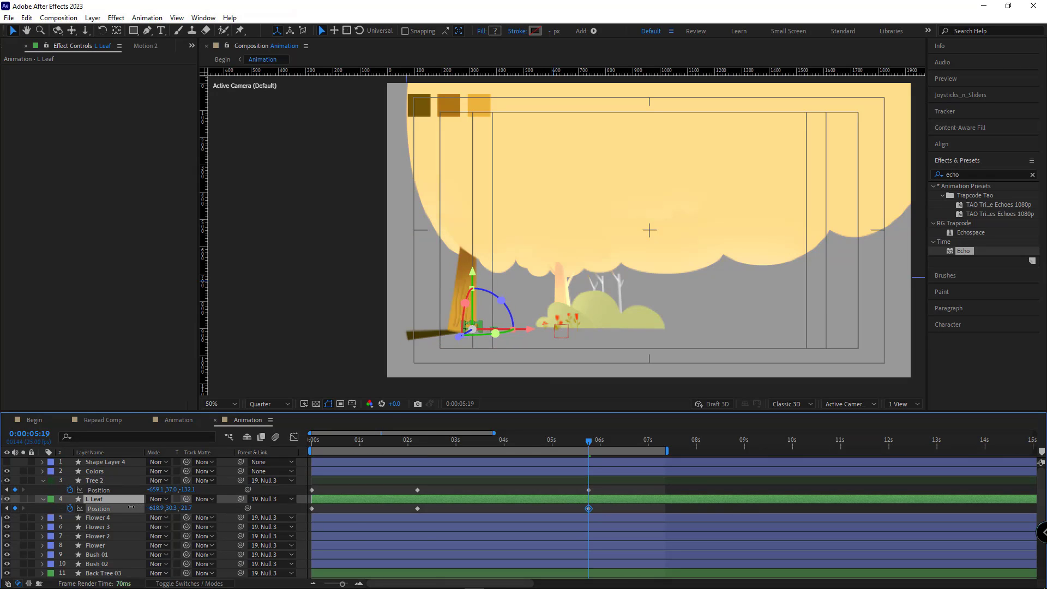
pyautogui.click(527, 490)
# - Apply Easy Ease to the middle Position keyframes of Tree 2 and L Leaf
pyautogui.moveTo(430, 489); pyautogui.dragTo(388, 521)
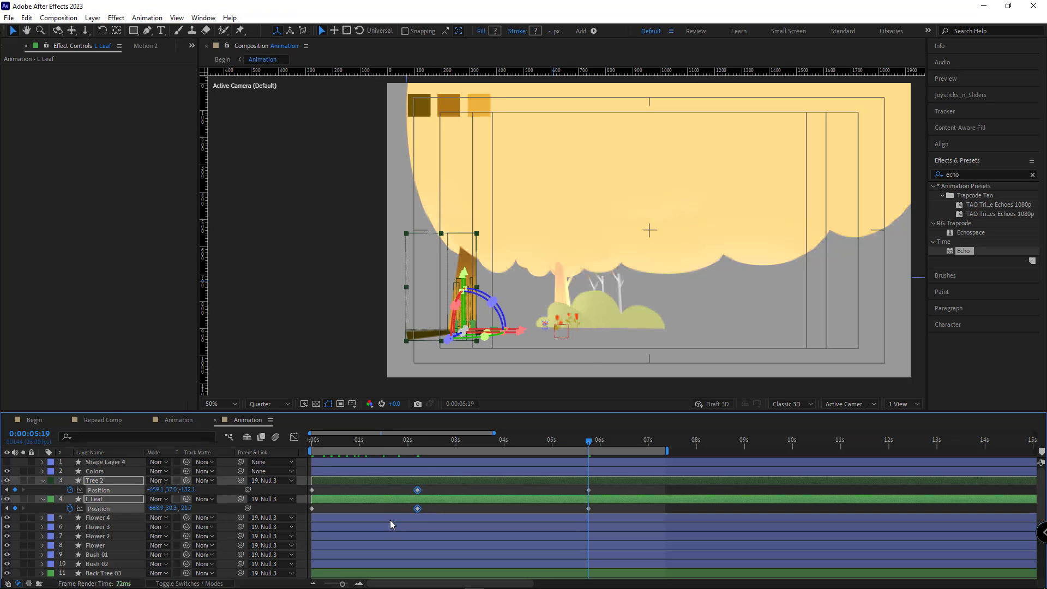
pyautogui.rightClick(418, 508)
pyautogui.moveTo(444, 568)
pyautogui.click(572, 428)
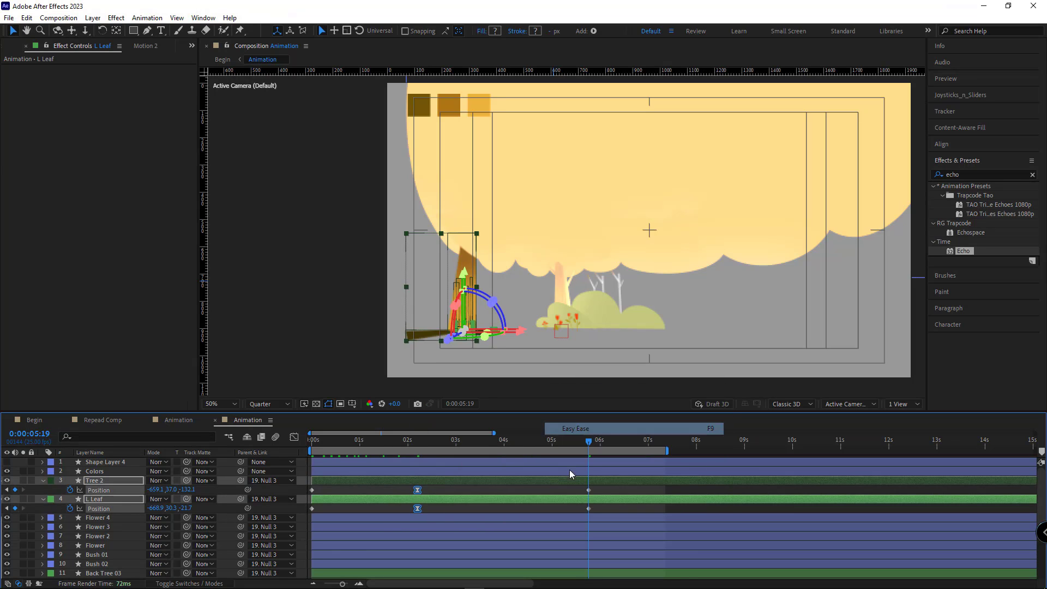
# - Move the last Position keyframes of Tree 2 and L Leaf to about 0:00:07:00 and shift both layers farther left there
pyautogui.moveTo(588, 442); pyautogui.dragTo(649, 469)
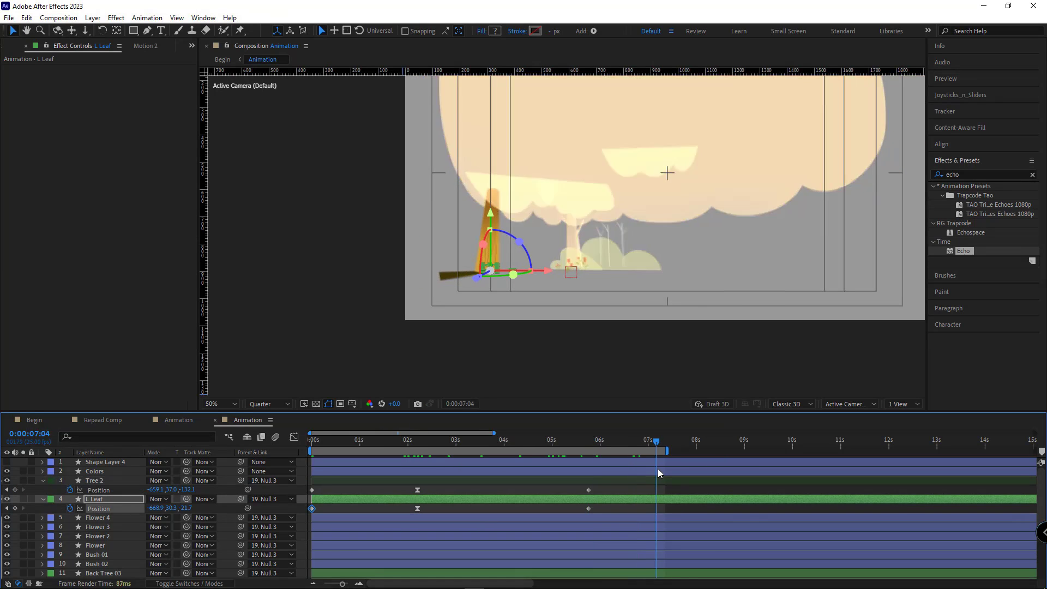
pyautogui.moveTo(588, 490); pyautogui.dragTo(650, 490)
pyautogui.click(662, 489)
pyautogui.moveTo(588, 508); pyautogui.dragTo(654, 509)
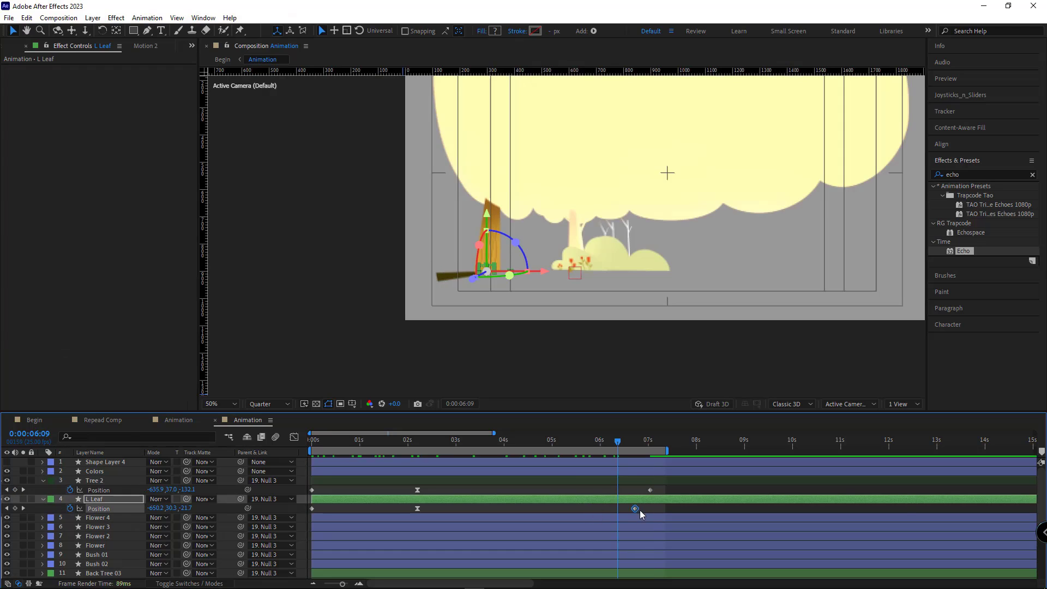
pyautogui.moveTo(465, 440); pyautogui.dragTo(639, 442)
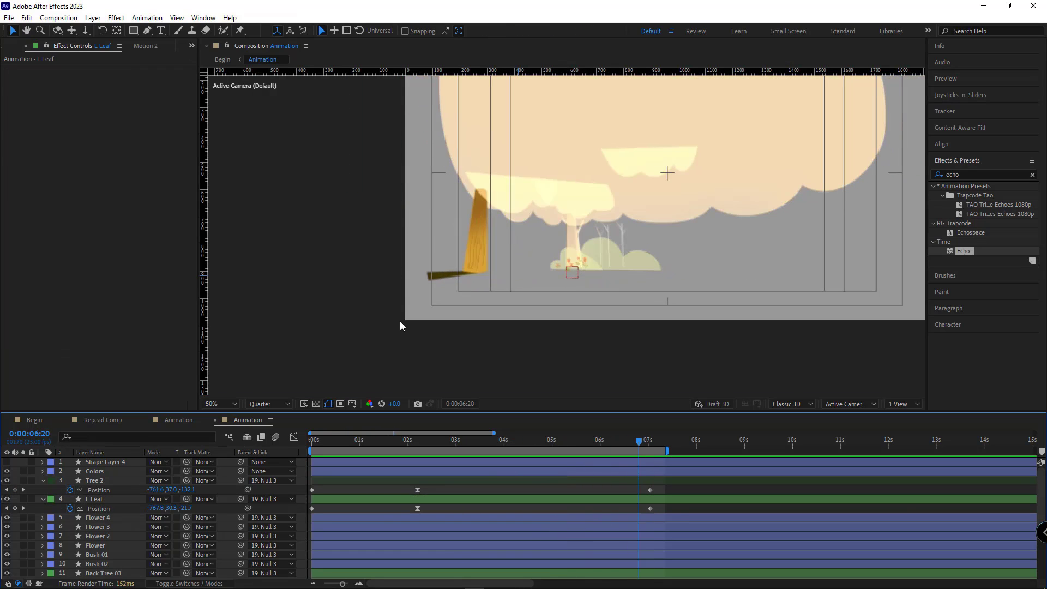
# - Preview the loop in the Begin composition and check the motion of the foreground tree and leaf
pyautogui.click(35, 422)
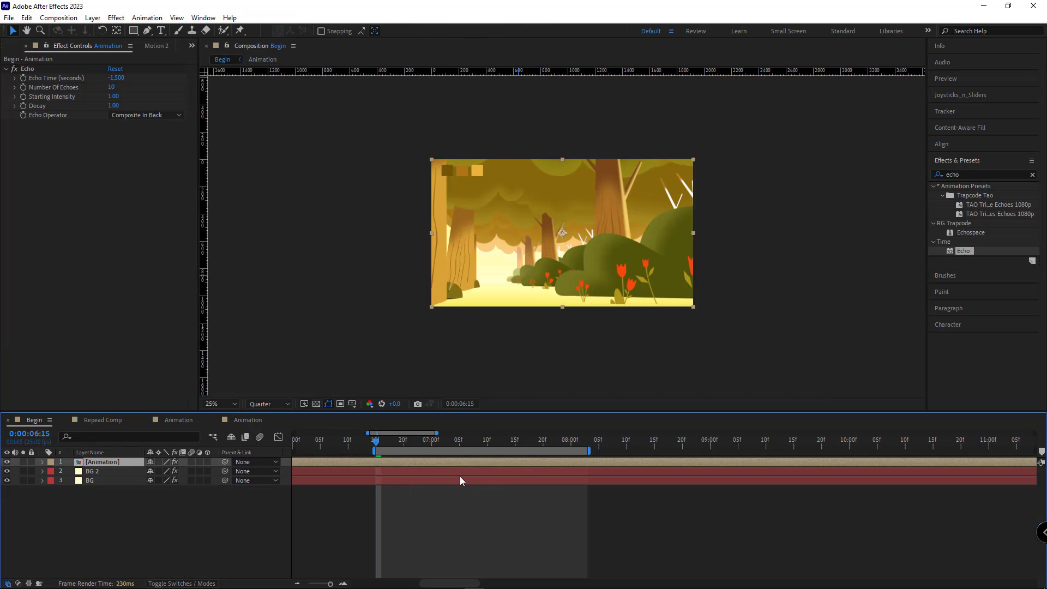
pyautogui.press('space')
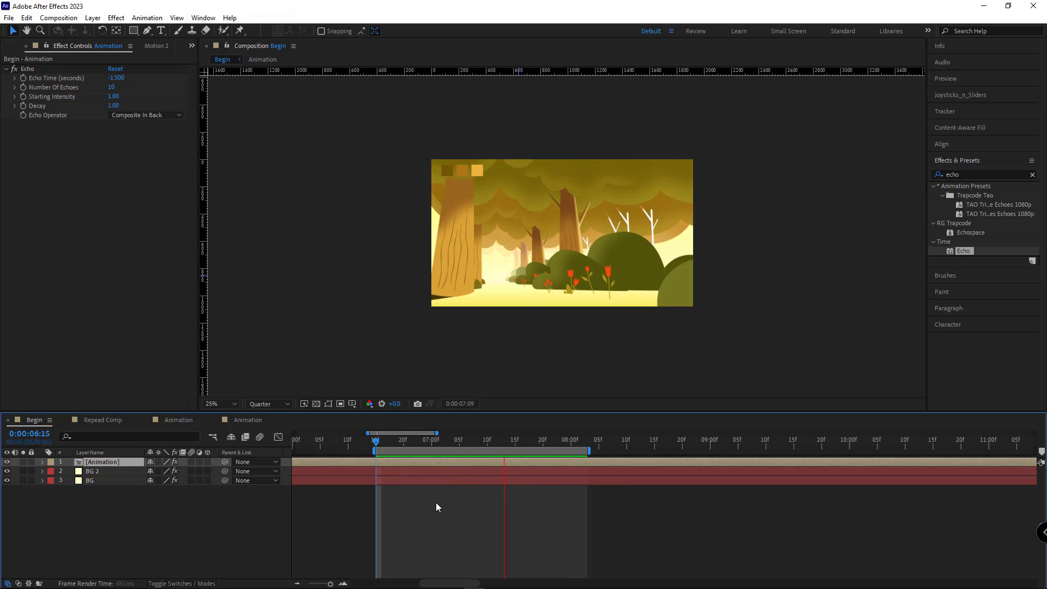
pyautogui.press('space')
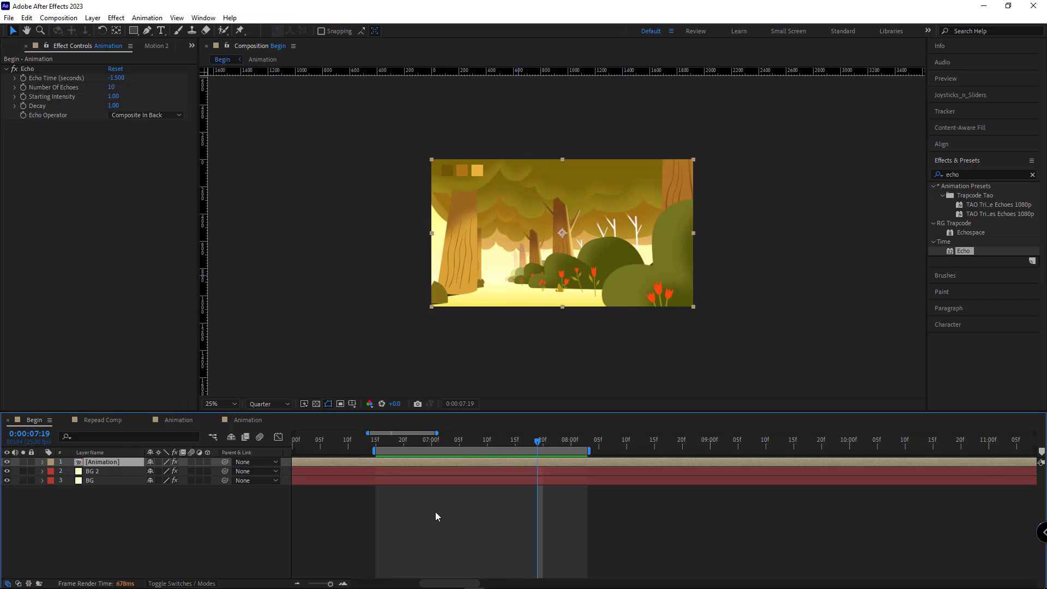
# - Draw a rounded bush shape with the Pen tool at the left edge of the Begin composition, over the nearest tree trunk
pyautogui.click(436, 512)
pyautogui.press('g')
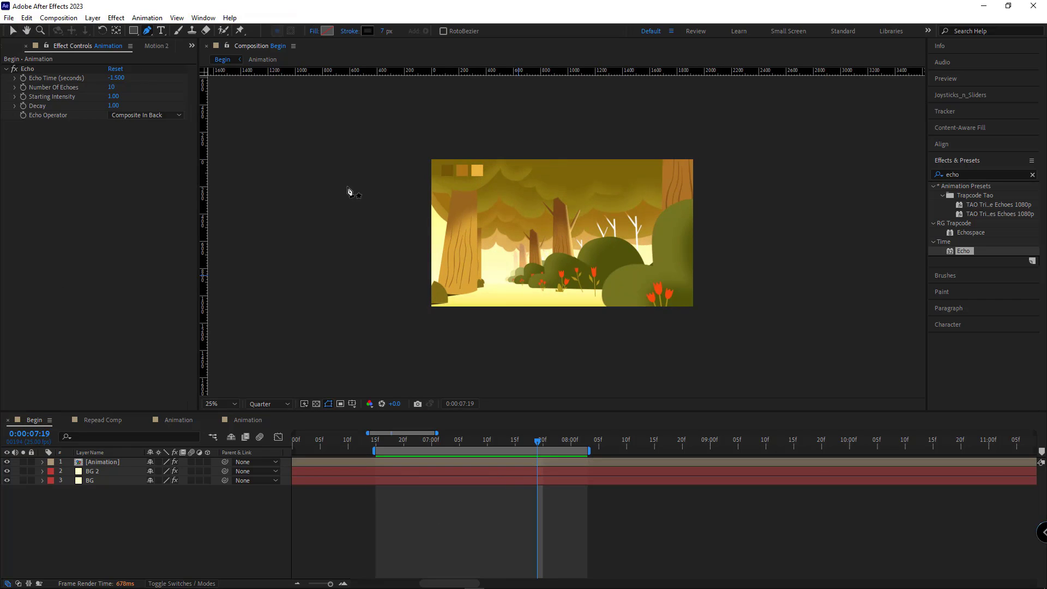
pyautogui.press('.')
pyautogui.moveTo(282, 202); pyautogui.dragTo(311, 198)
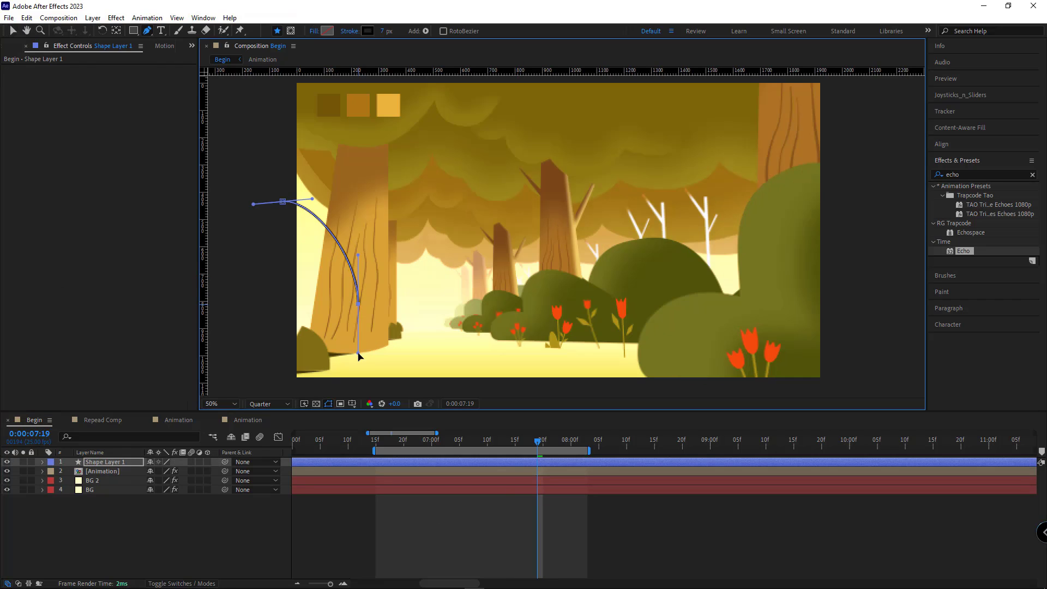
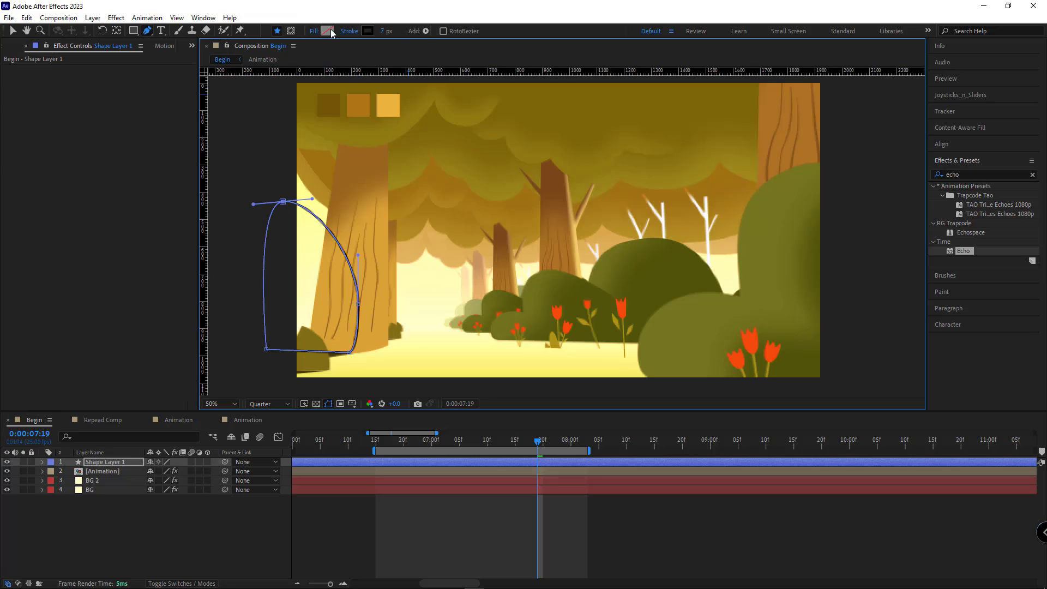
# - Remove the bush shape's stroke and give it a solid color fill
pyautogui.click(350, 31)
pyautogui.click(296, 317)
pyautogui.click(314, 32)
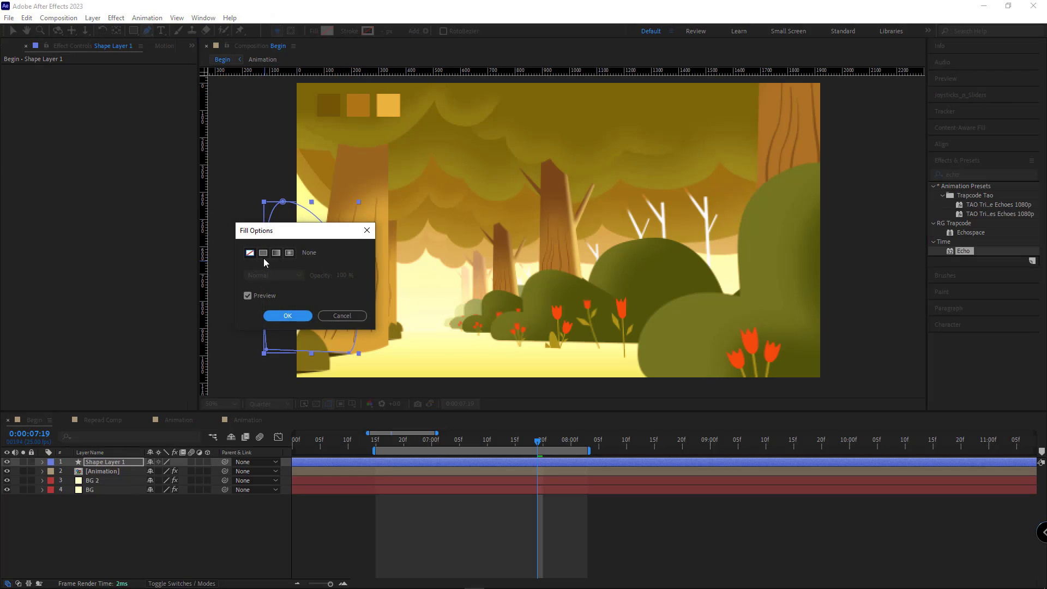
pyautogui.click(263, 254)
pyautogui.click(288, 316)
# - Place Shape Layer 1 below the Animation layer and sample the existing bush green, 656716, as its fill color
pyautogui.moveTo(106, 465); pyautogui.dragTo(109, 478)
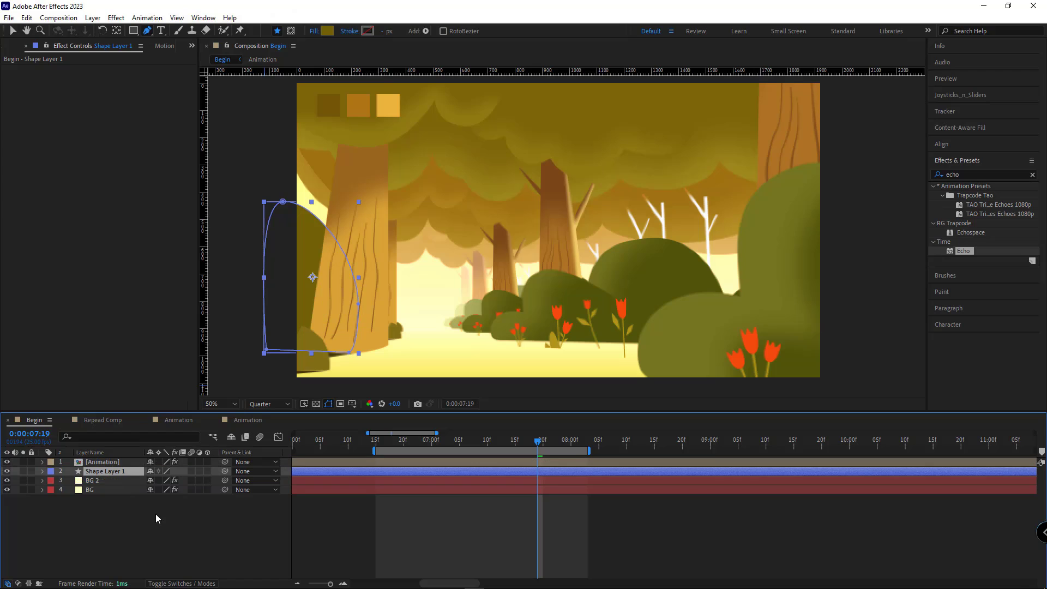
pyautogui.click(326, 31)
pyautogui.click(385, 459)
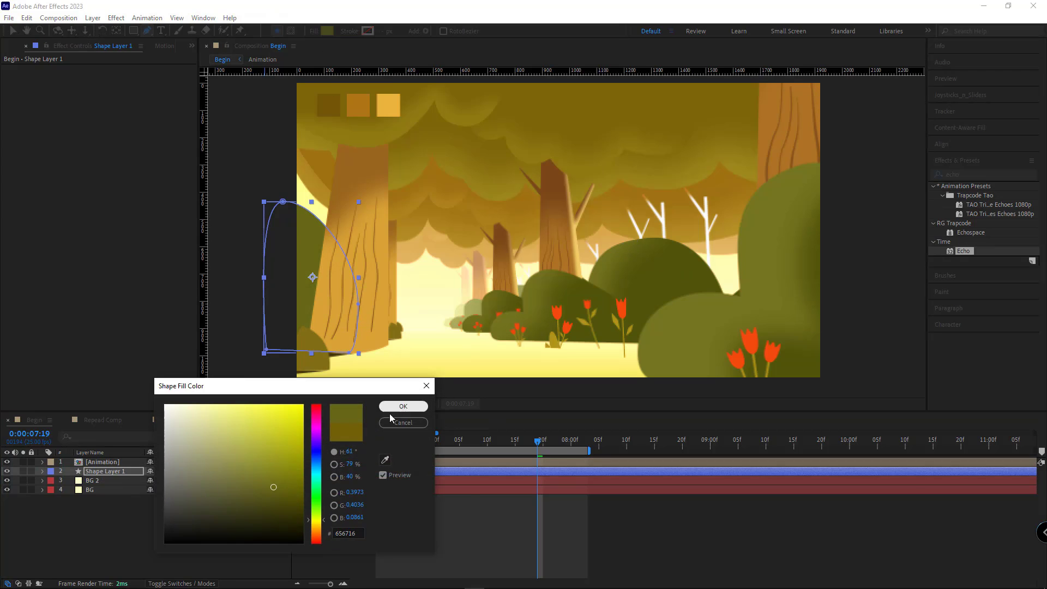
pyautogui.click(403, 406)
pyautogui.click(191, 539)
# - Play back the Begin composition to check the new bush behind the looping trees
pyautogui.scroll(-1, 518, 321)
pyautogui.press('space')
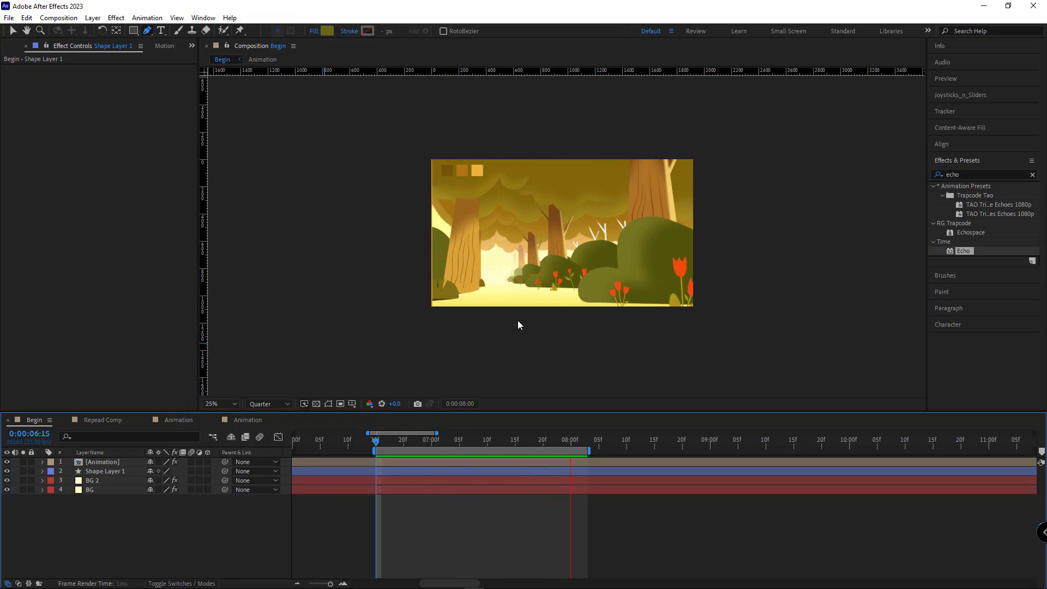
pyautogui.press('space')
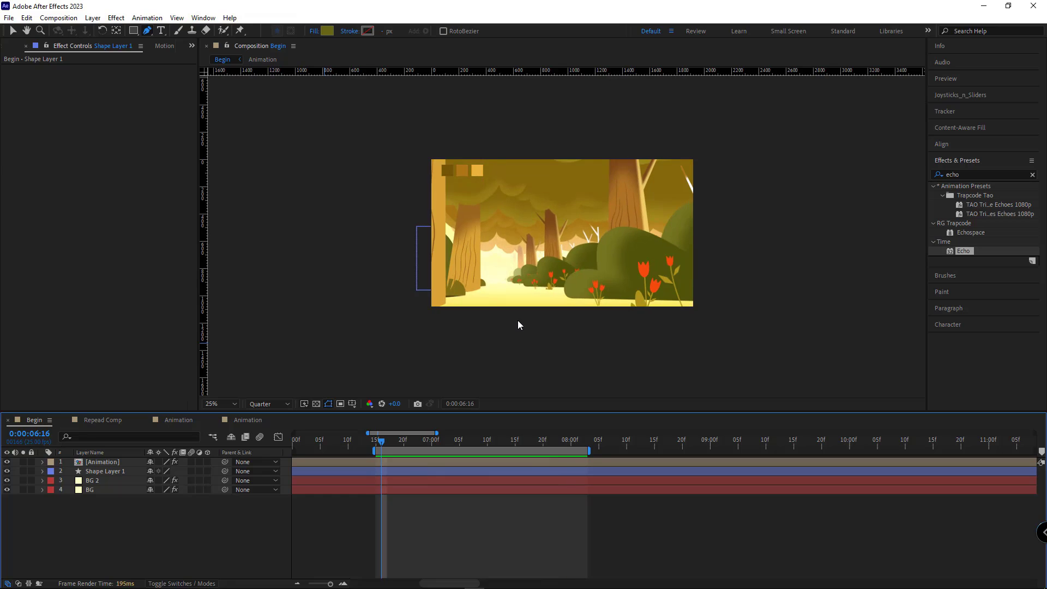
# - Reopen the Animation precomp with Tree 2 and L Leaf and go to 0:00:01:16
pyautogui.click(247, 420)
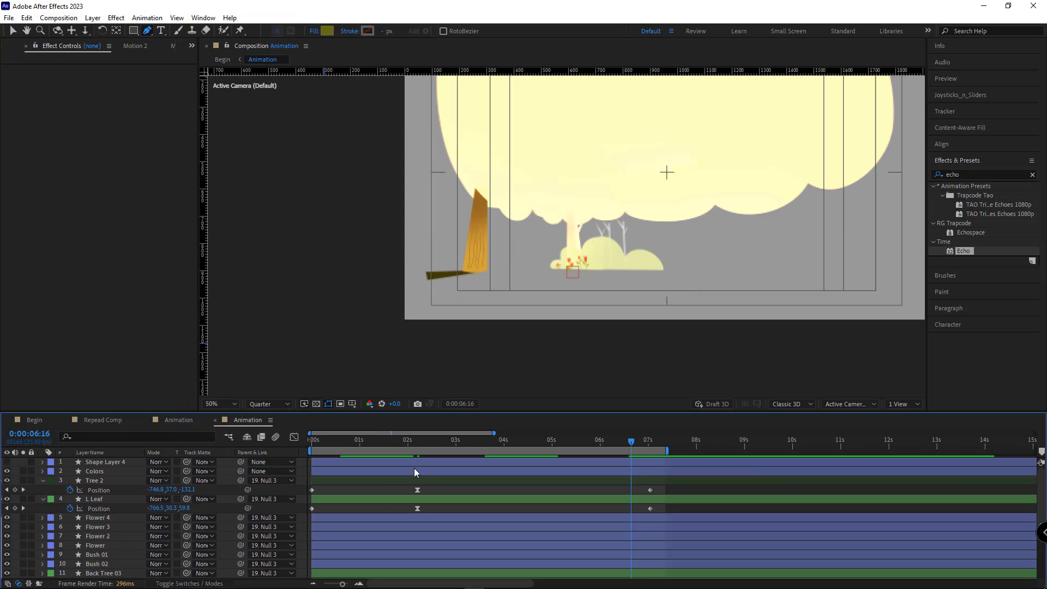
pyautogui.moveTo(391, 444); pyautogui.dragTo(363, 443)
pyautogui.scroll(-2, 756, 209)
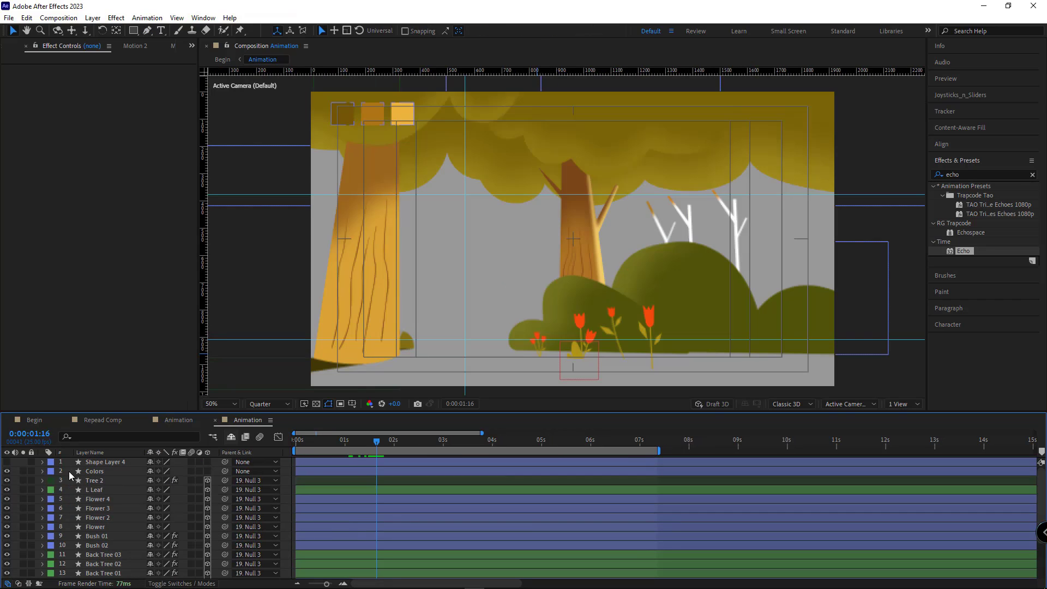
# - Create a 1920 x 1080 px solid named Shadow with the color A88F1F
pyautogui.rightClick(70, 475)
pyautogui.moveTo(136, 347)
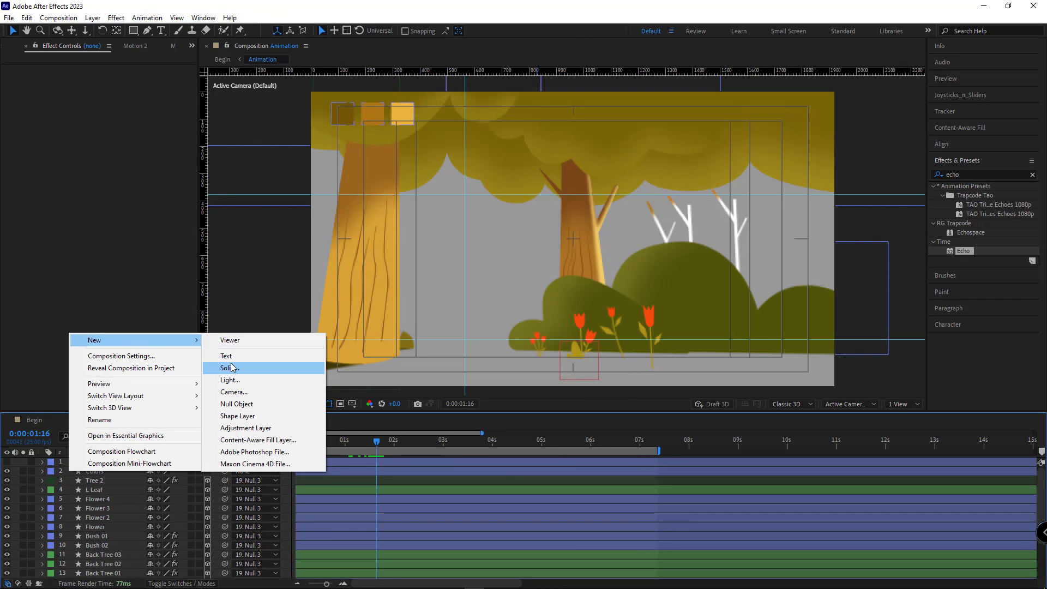
pyautogui.click(235, 368)
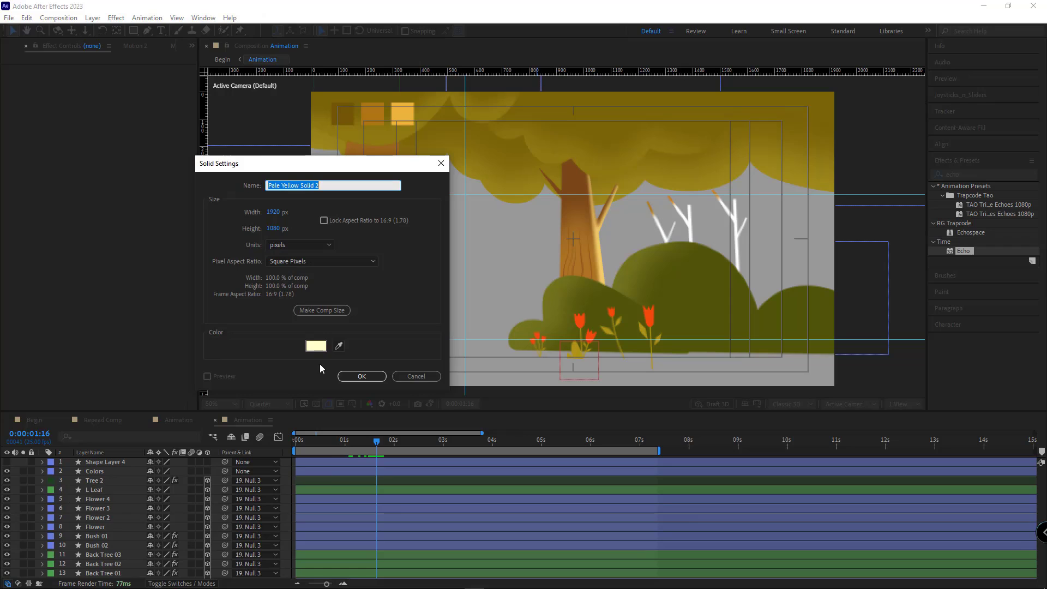
pyautogui.click(316, 346)
pyautogui.write('A88F1F')
pyautogui.click(402, 402)
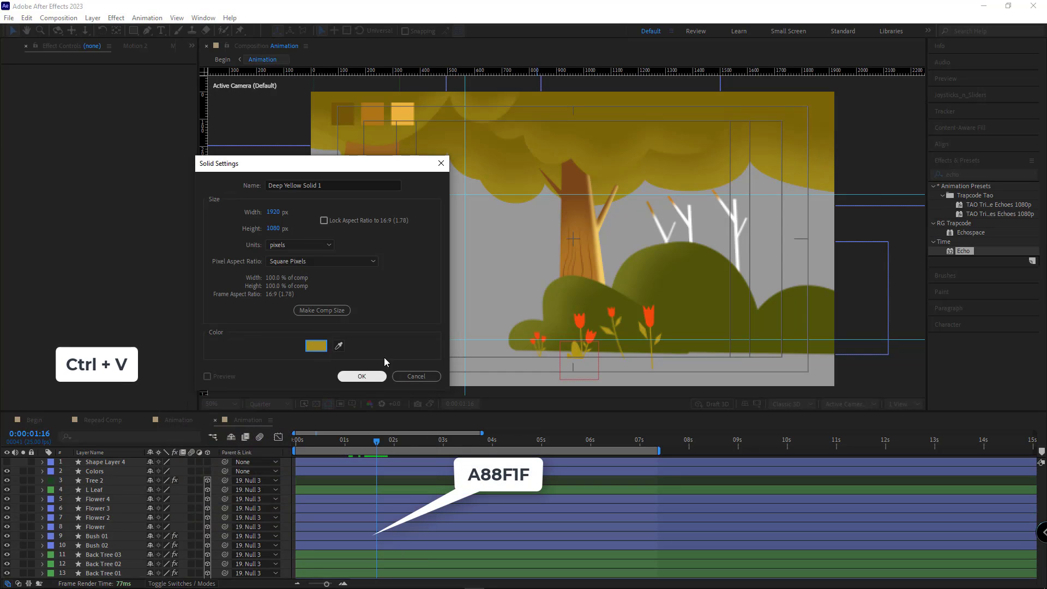
pyautogui.click(325, 187)
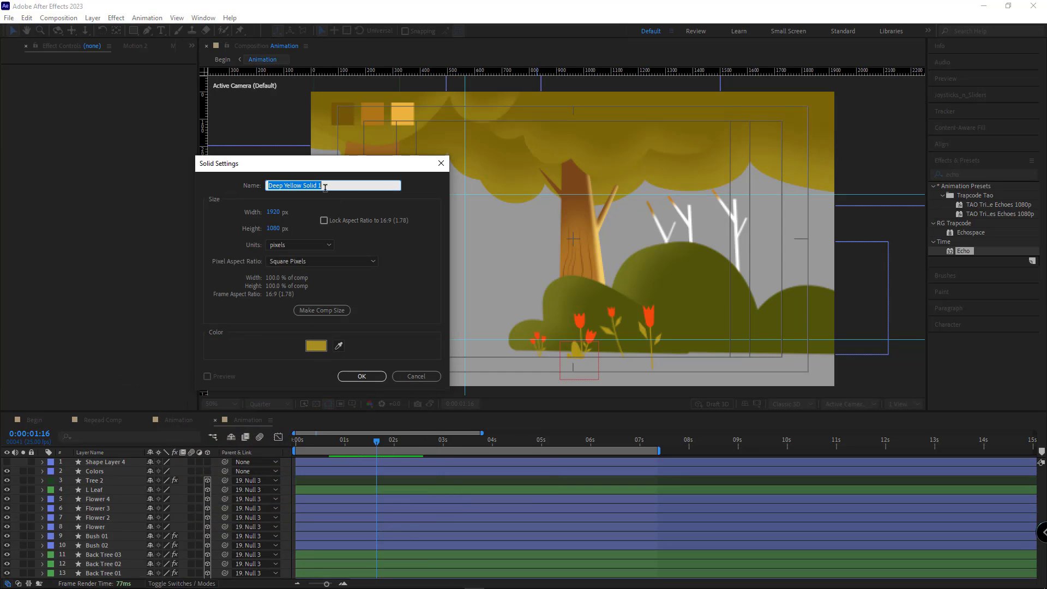
pyautogui.click(361, 376)
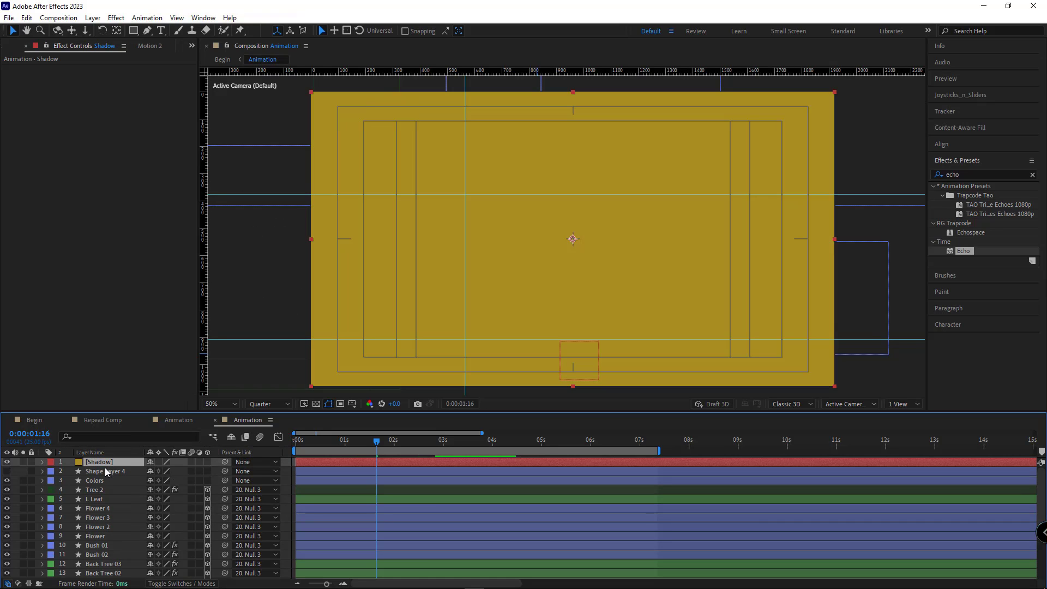
# - Place the Shadow layer just above Null 3 as a 3D layer and lay it flat with an X Rotation of -90°
pyautogui.moveTo(106, 464); pyautogui.dragTo(210, 555)
pyautogui.click(207, 565)
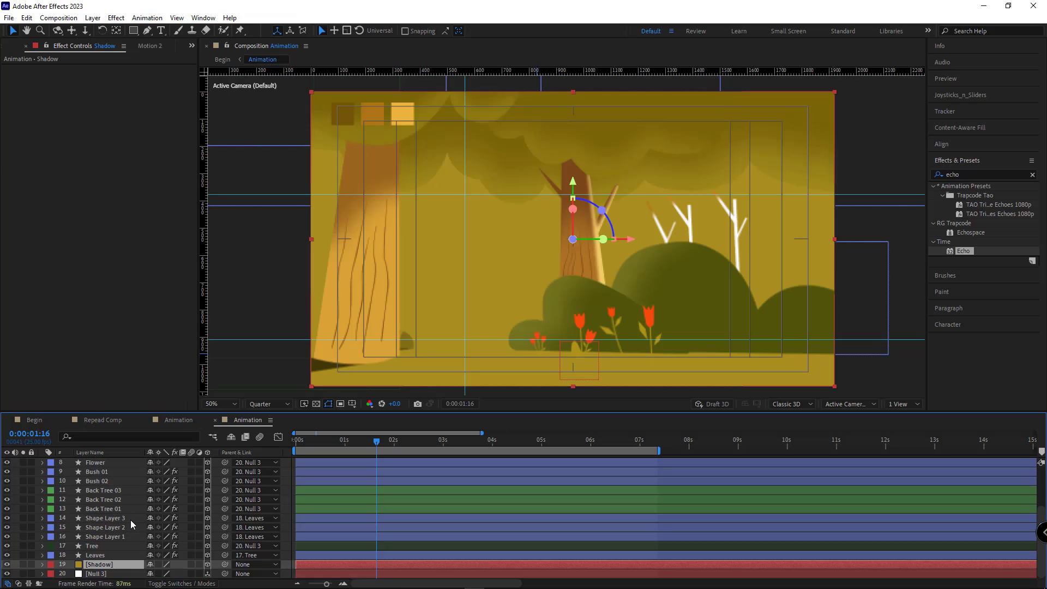
pyautogui.press('r')
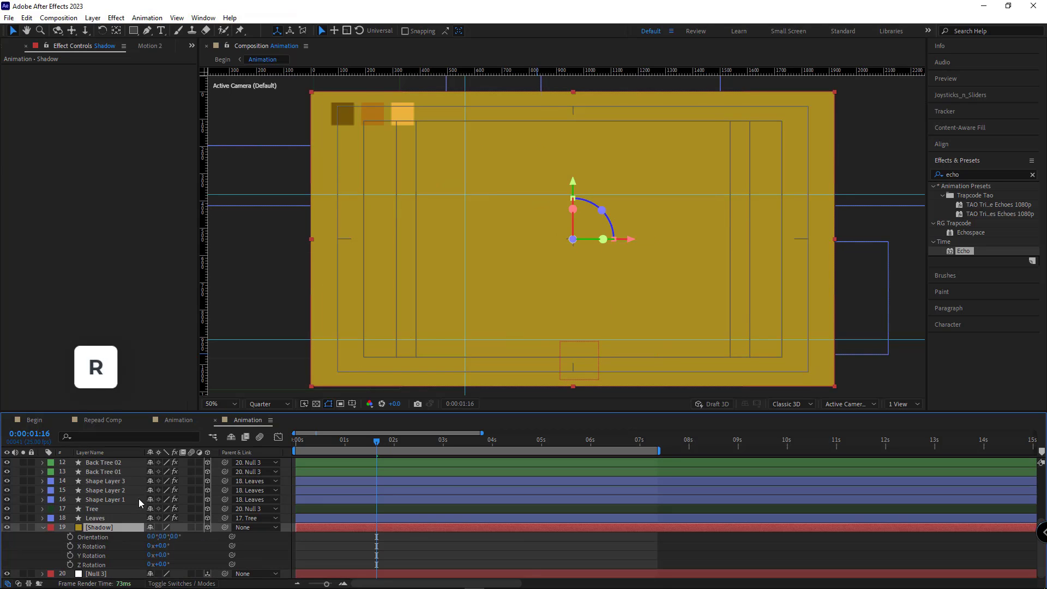
pyautogui.click(164, 545)
pyautogui.write('-90')
pyautogui.press('Return')
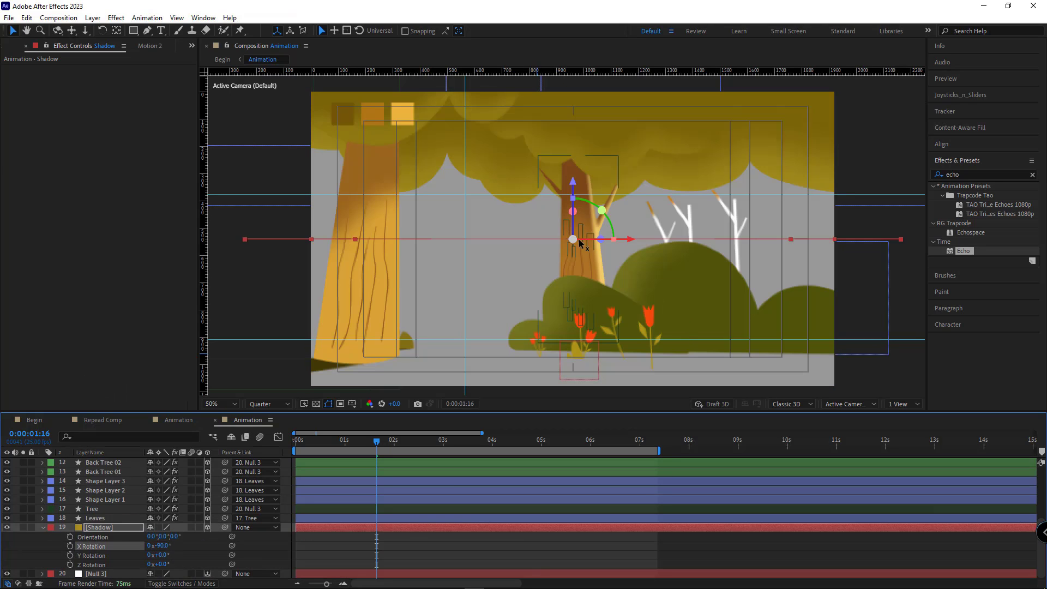
# - Lower the Shadow solid to ground level and, in the Top view, move it back to the depth of the trees and bushes
pyautogui.moveTo(578, 187); pyautogui.dragTo(594, 303)
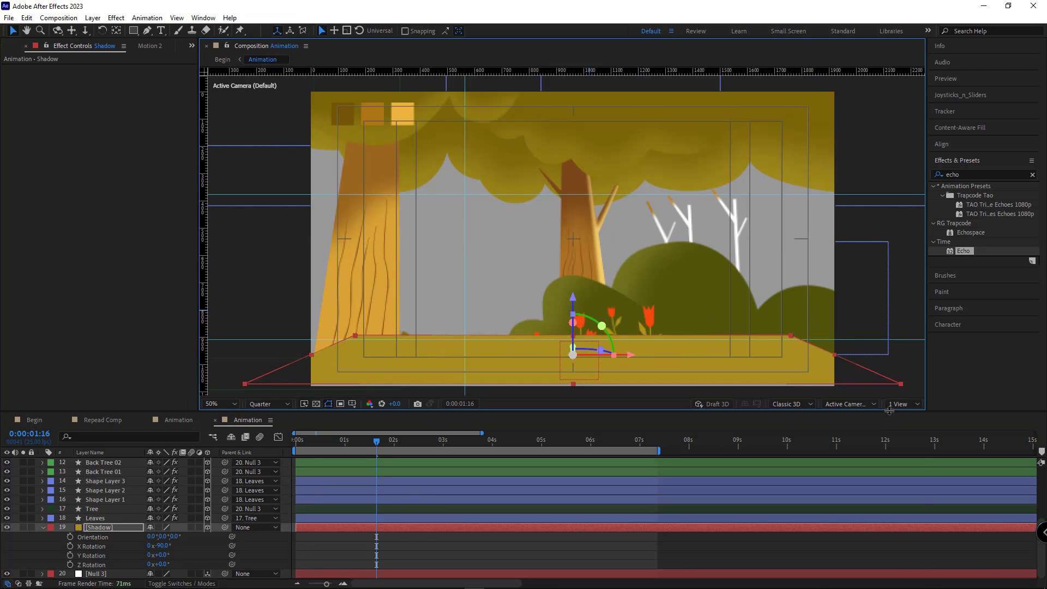
pyautogui.click(850, 404)
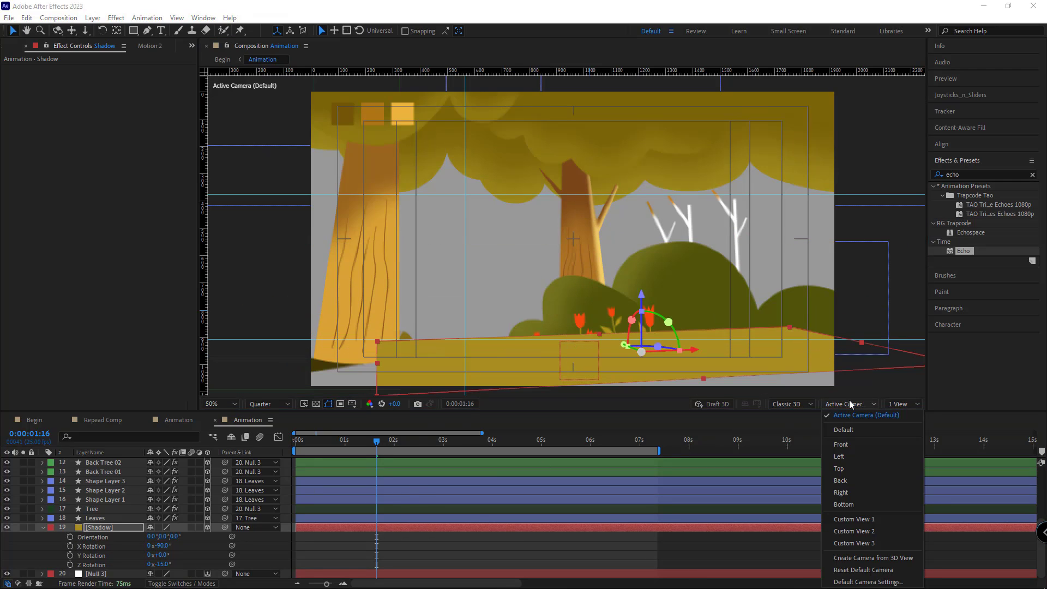
pyautogui.click(850, 470)
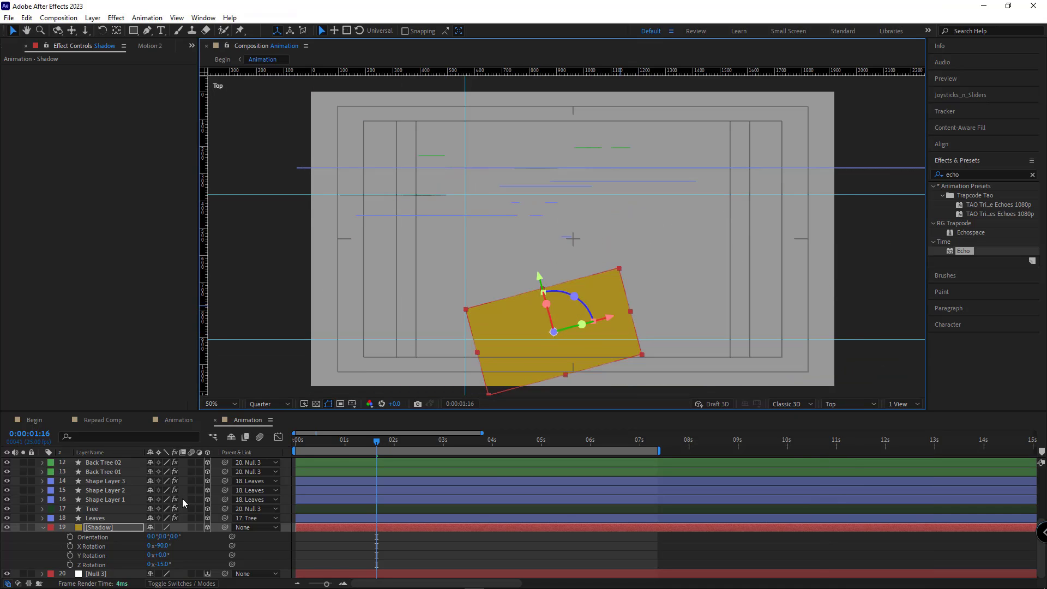
pyautogui.scroll(2, 112, 527)
pyautogui.click(112, 499)
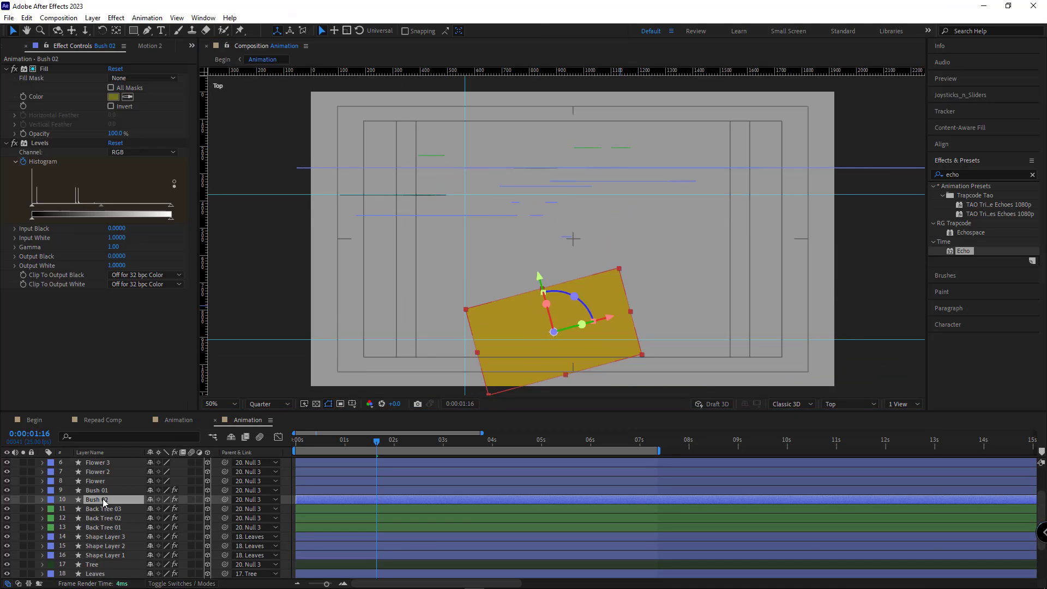
pyautogui.scroll(1, 109, 526)
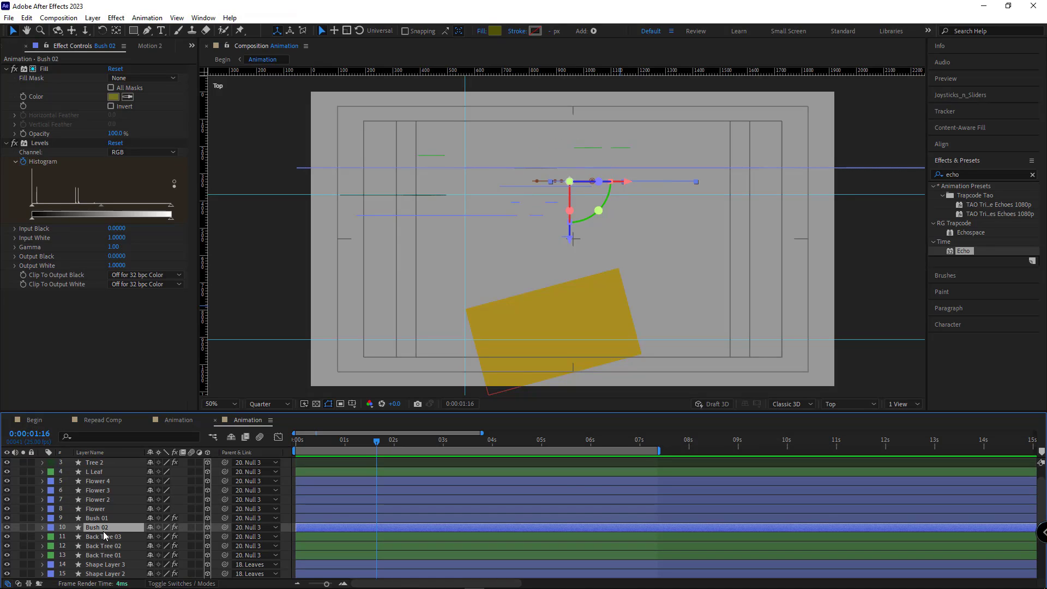
pyautogui.moveTo(566, 319); pyautogui.dragTo(609, 148)
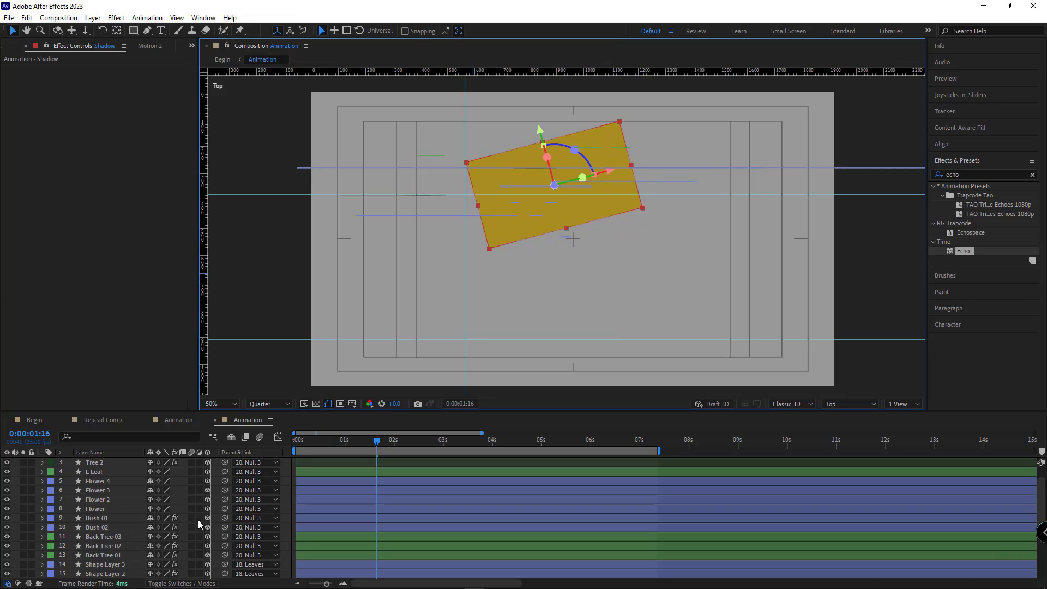
# - Set the Shadow layer's Z Rotation to -90° and draw a closed four-point mask across its middle in the Top view
pyautogui.press('r')
pyautogui.moveTo(163, 565); pyautogui.dragTo(117, 557)
pyautogui.scroll(1, 558, 283)
pyautogui.moveTo(551, 184); pyautogui.dragTo(555, 249)
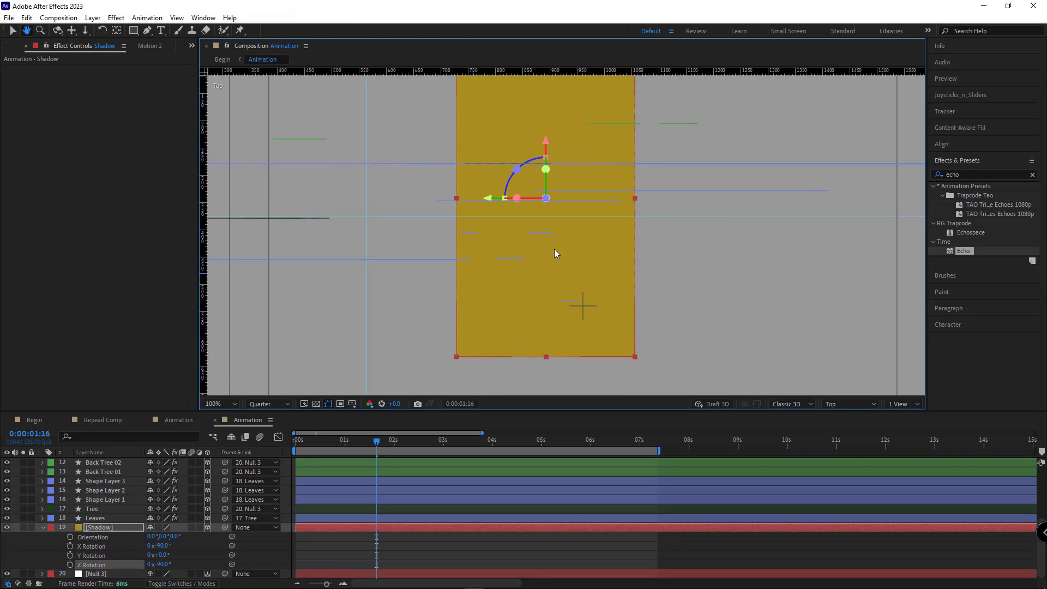
pyautogui.click(147, 31)
pyautogui.click(619, 152)
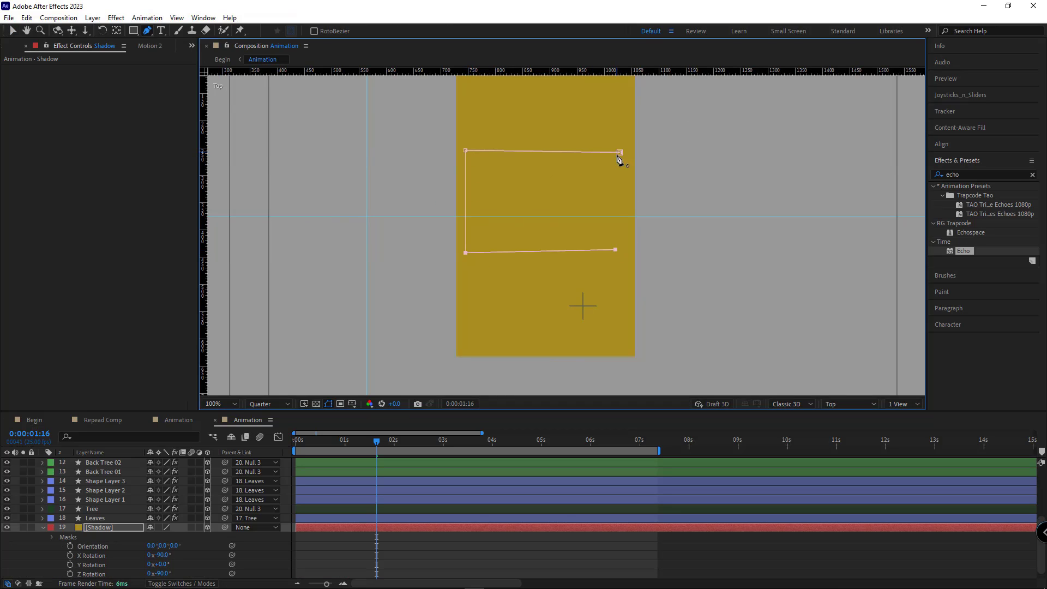
pyautogui.click(620, 152)
pyautogui.click(126, 529)
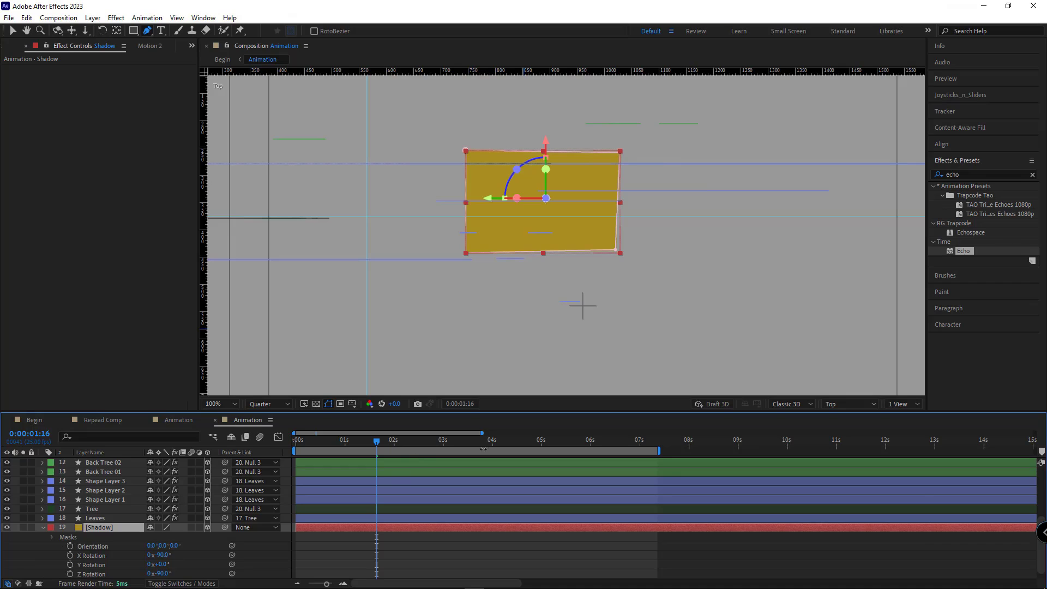
# - Return to the Active Camera view and lower the masked Shadow layer onto the ground at the base of the bush
pyautogui.click(857, 402)
pyautogui.click(842, 414)
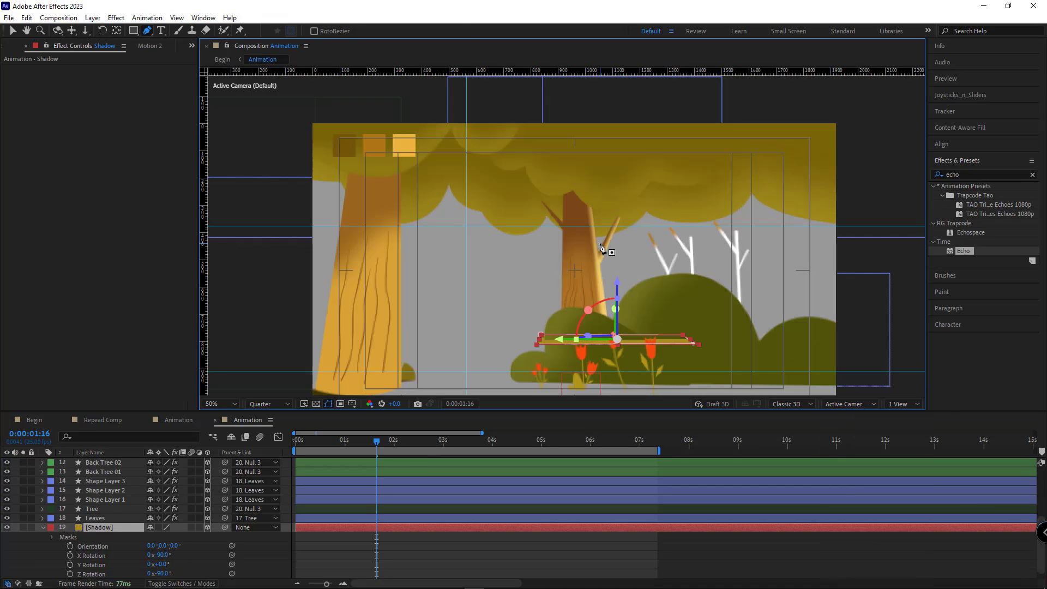
pyautogui.press('v')
pyautogui.moveTo(617, 284); pyautogui.dragTo(616, 336)
pyautogui.moveTo(550, 375); pyautogui.dragTo(525, 317)
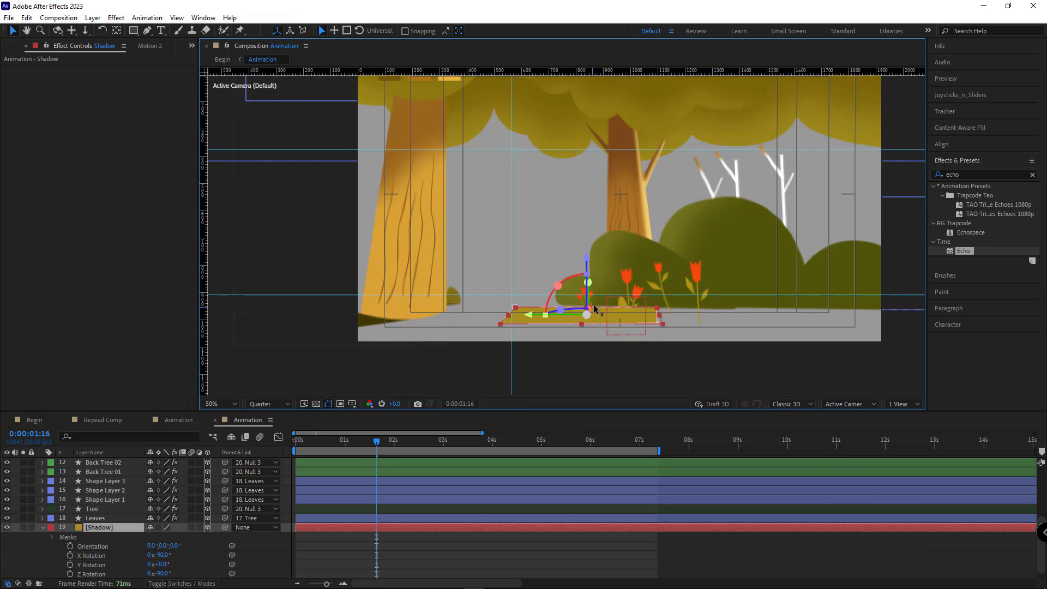
# - Go to 0:00:01:19 and parent the Shadow layer to Null 3
pyautogui.click(466, 354)
pyautogui.moveTo(378, 439)
pyautogui.mouseDown()
pyautogui.moveTo(441, 444)
pyautogui.moveTo(383, 450)
pyautogui.mouseUp()
pyautogui.scroll(4, 154, 518)
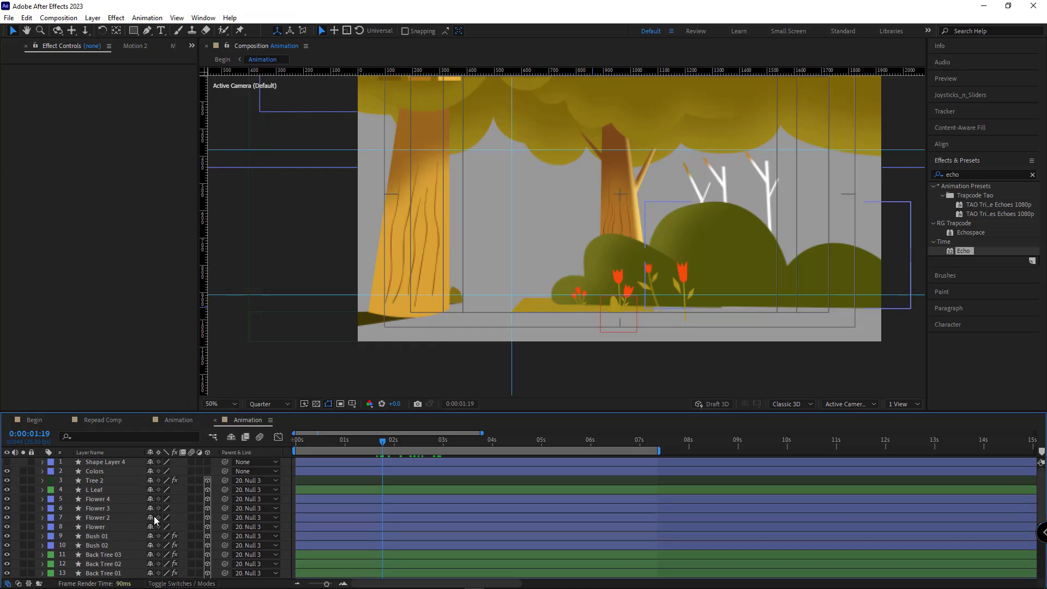
pyautogui.scroll(-4, 119, 499)
pyautogui.click(125, 518)
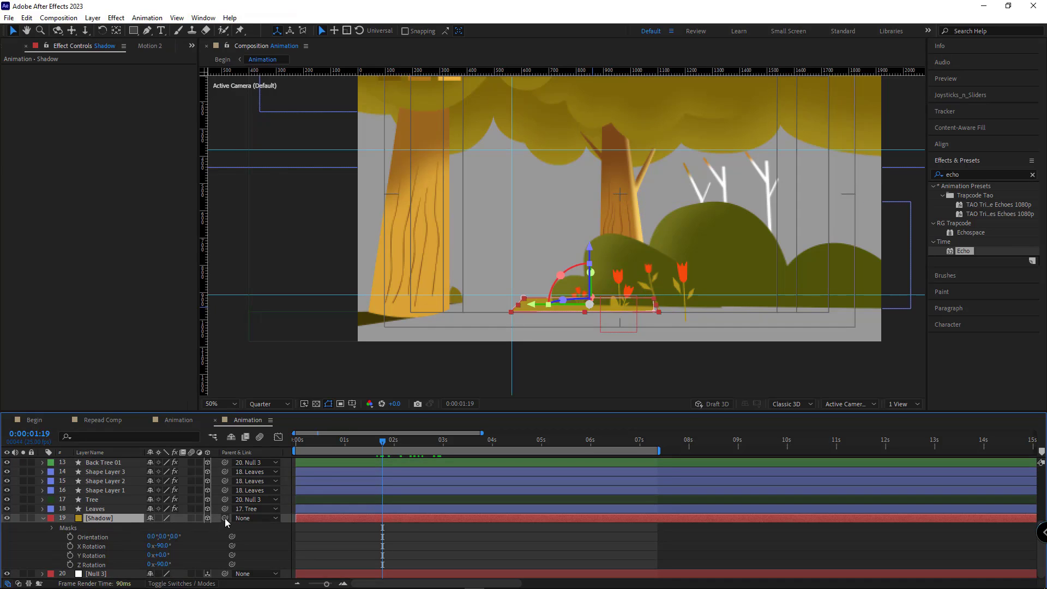
pyautogui.click(256, 519)
pyautogui.click(264, 506)
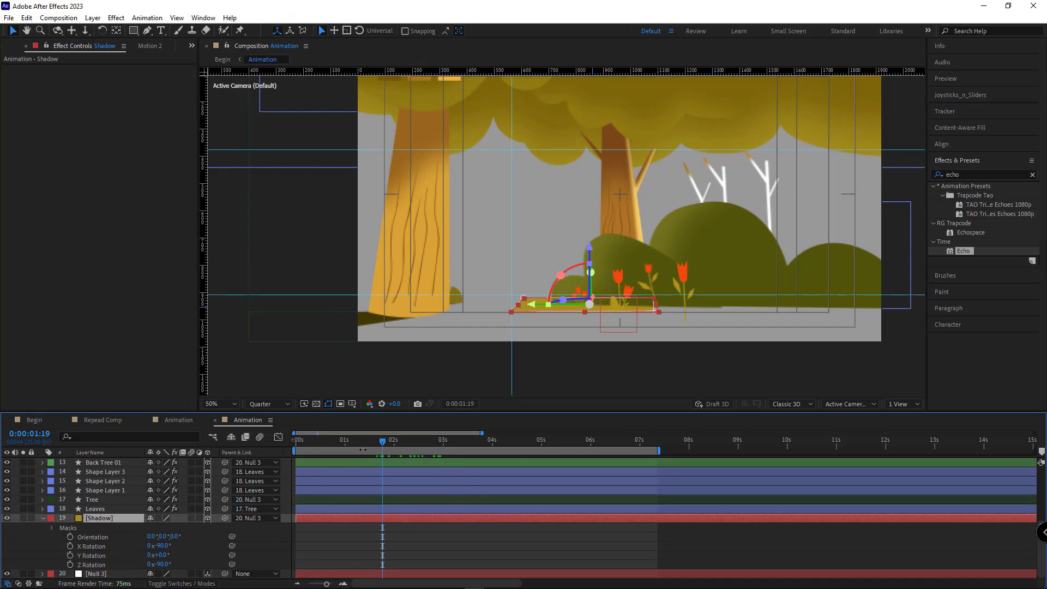
# - Scrub the Animation precomp and the Begin composition to check how the Shadow follows the moving scene
pyautogui.moveTo(383, 449); pyautogui.dragTo(413, 448)
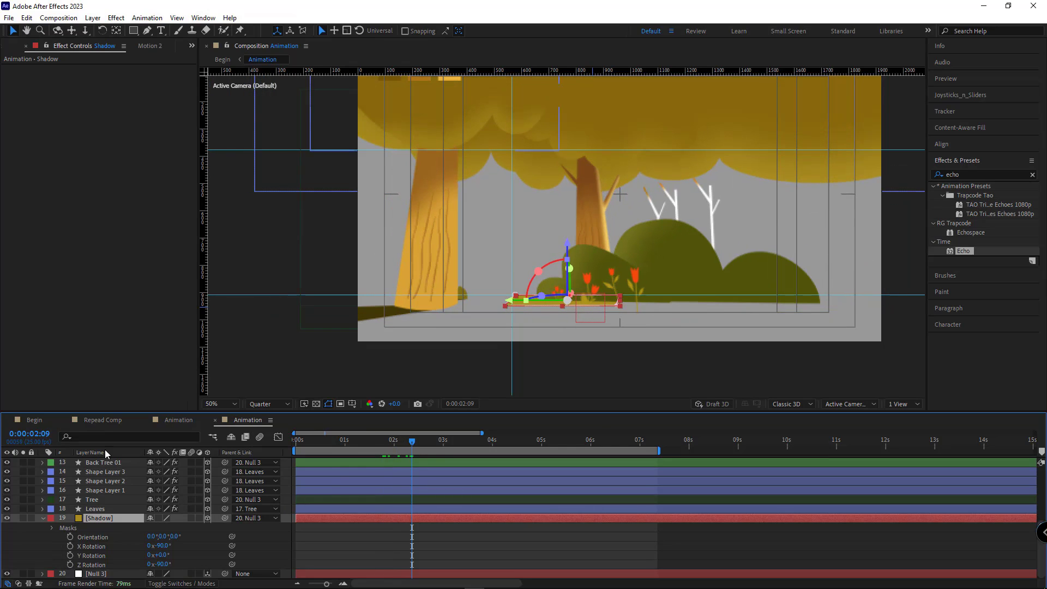
pyautogui.click(38, 421)
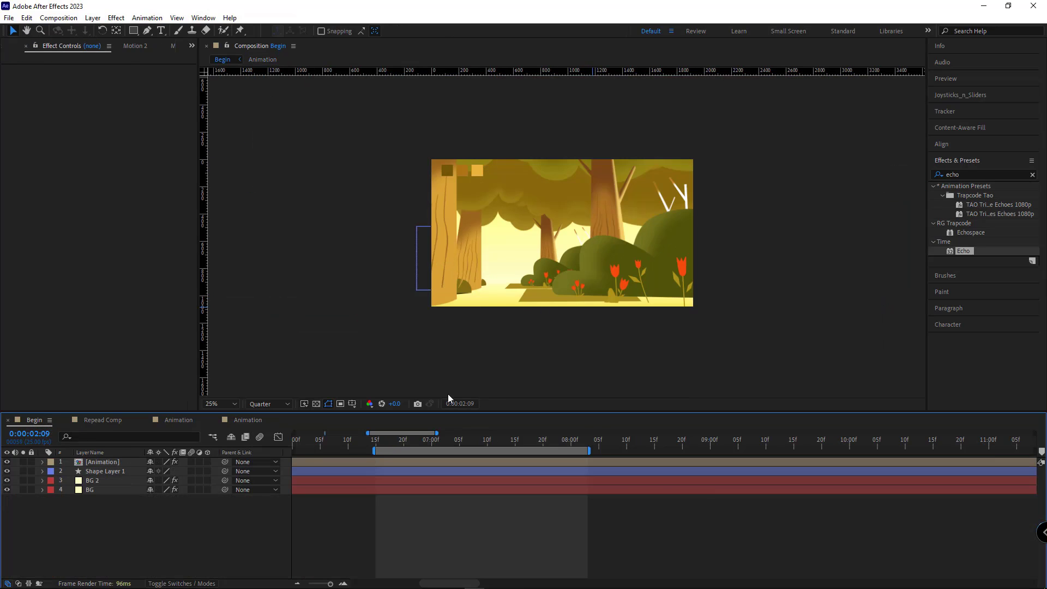
pyautogui.moveTo(518, 441); pyautogui.dragTo(374, 448)
# - In the Animation precomp's Top view, lengthen the Shadow mask by moving its front and back corner points outward
pyautogui.click(247, 420)
pyautogui.click(850, 403)
pyautogui.click(842, 481)
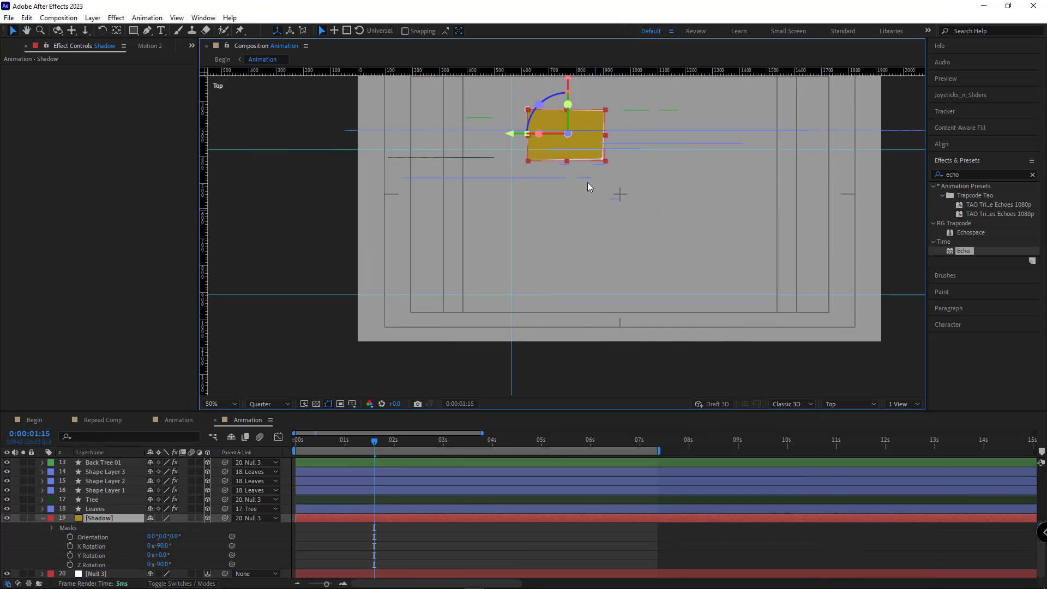
pyautogui.scroll(2, 588, 187)
pyautogui.press('g')
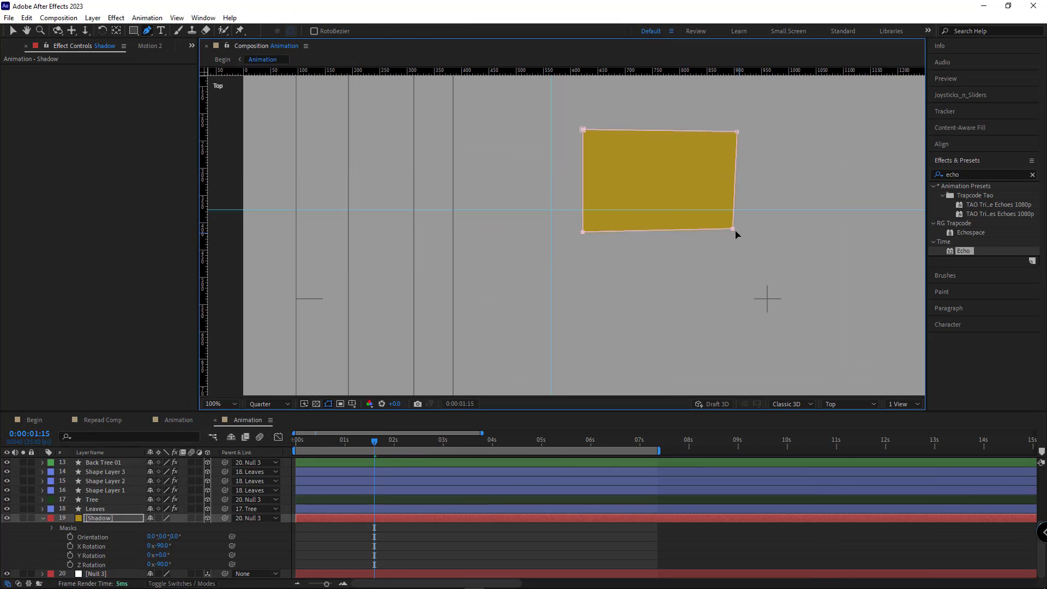
pyautogui.moveTo(734, 230); pyautogui.dragTo(734, 288)
pyautogui.press('pageup')
pyautogui.moveTo(586, 304); pyautogui.dragTo(584, 368)
pyautogui.scroll(-1, 584, 370)
pyautogui.press('pagedown')
pyautogui.press('pagedown')
pyautogui.moveTo(647, 177); pyautogui.dragTo(651, 160)
pyautogui.moveTo(573, 175); pyautogui.dragTo(574, 159)
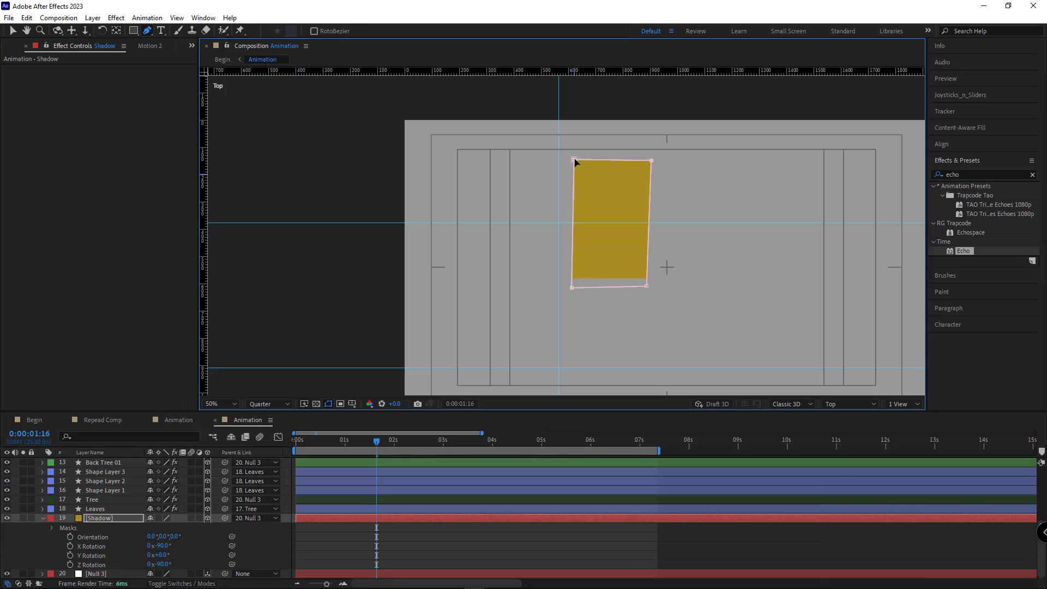
# - Shift the Shadow layer toward the front in the Top view and extend its mask corners a little further
pyautogui.press('v')
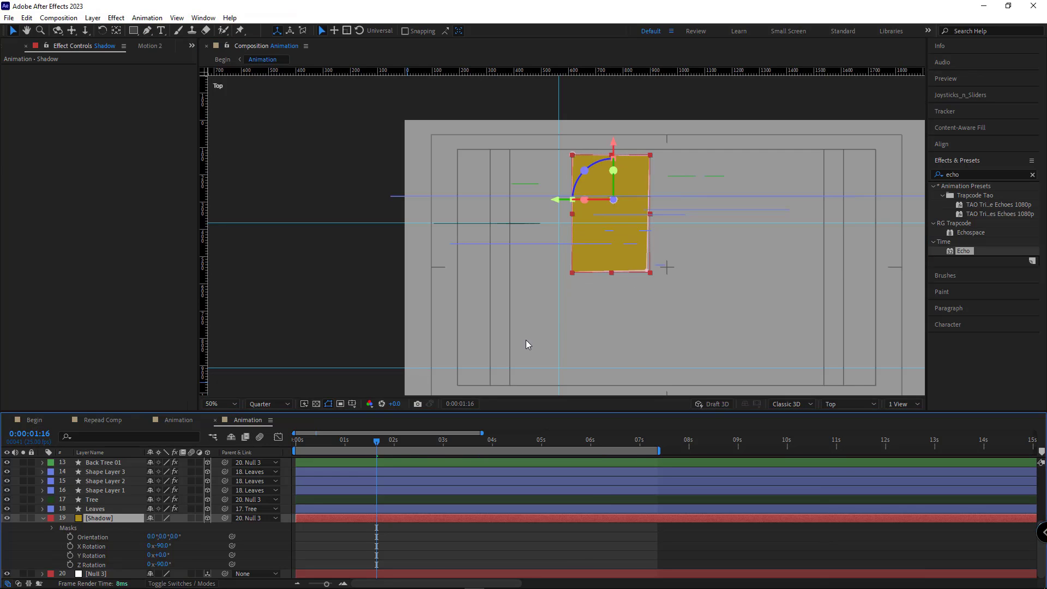
pyautogui.moveTo(612, 143); pyautogui.dragTo(614, 159)
pyautogui.press('s')
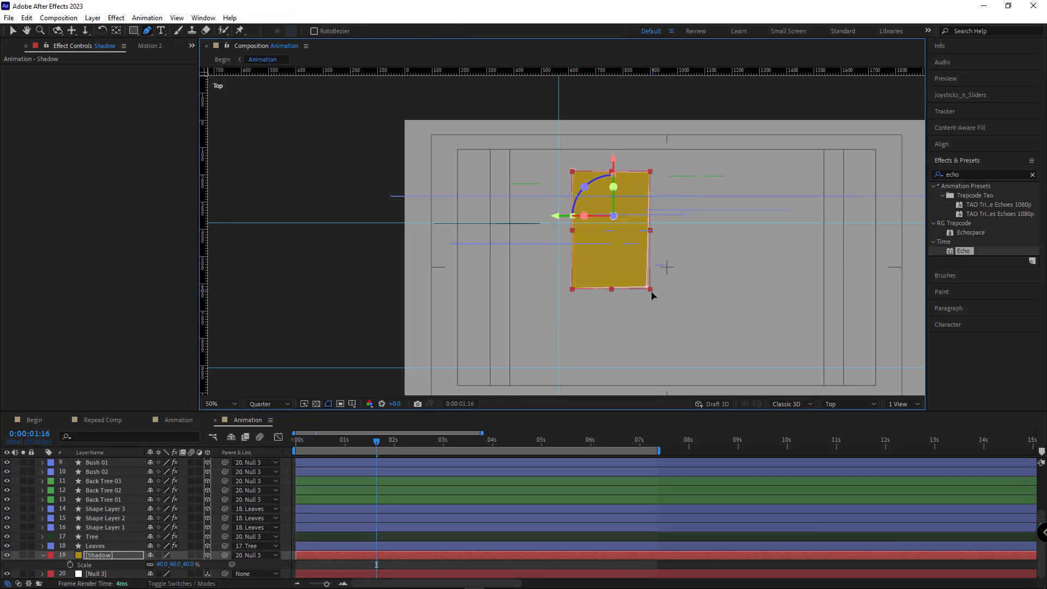
pyautogui.press('g')
pyautogui.moveTo(647, 286); pyautogui.dragTo(647, 295)
pyautogui.moveTo(578, 178); pyautogui.dragTo(580, 149)
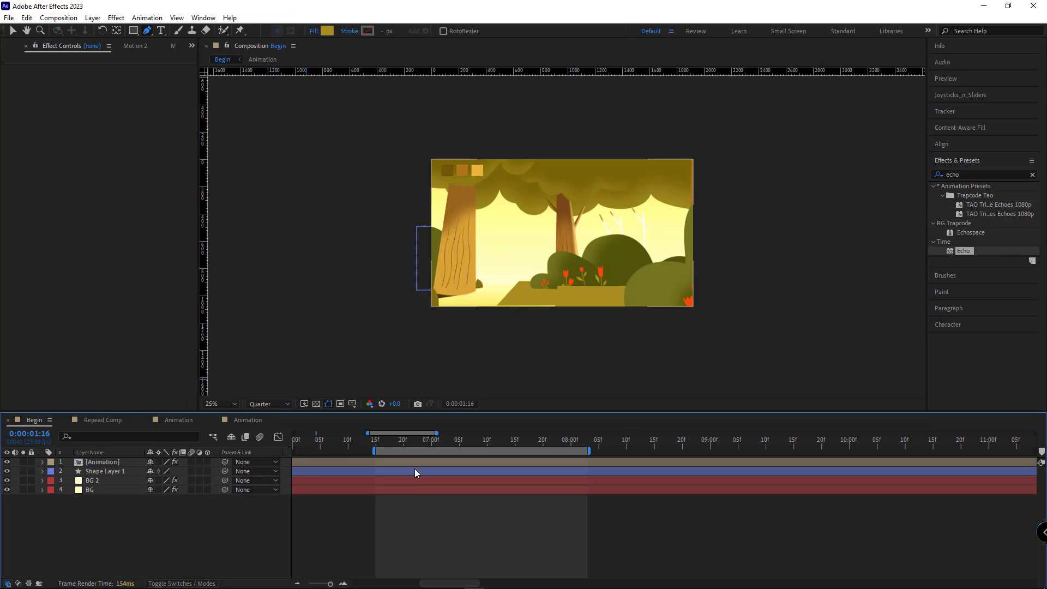
# - Scrub through the Begin composition to check the lengthened Shadow
pyautogui.moveTo(400, 439); pyautogui.dragTo(444, 439)
pyautogui.moveTo(473, 439); pyautogui.dragTo(506, 439)
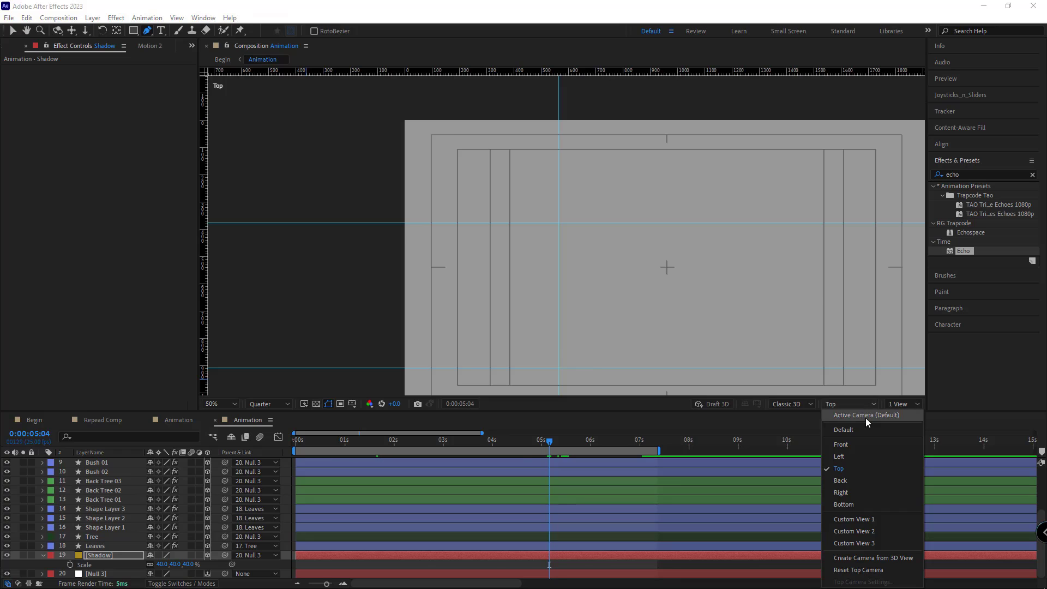
# - In the Active Camera view at 0:00:01:10, tilt the Shadow layer to an X Rotation of -96.1° and reopen the Begin composition
pyautogui.click(865, 417)
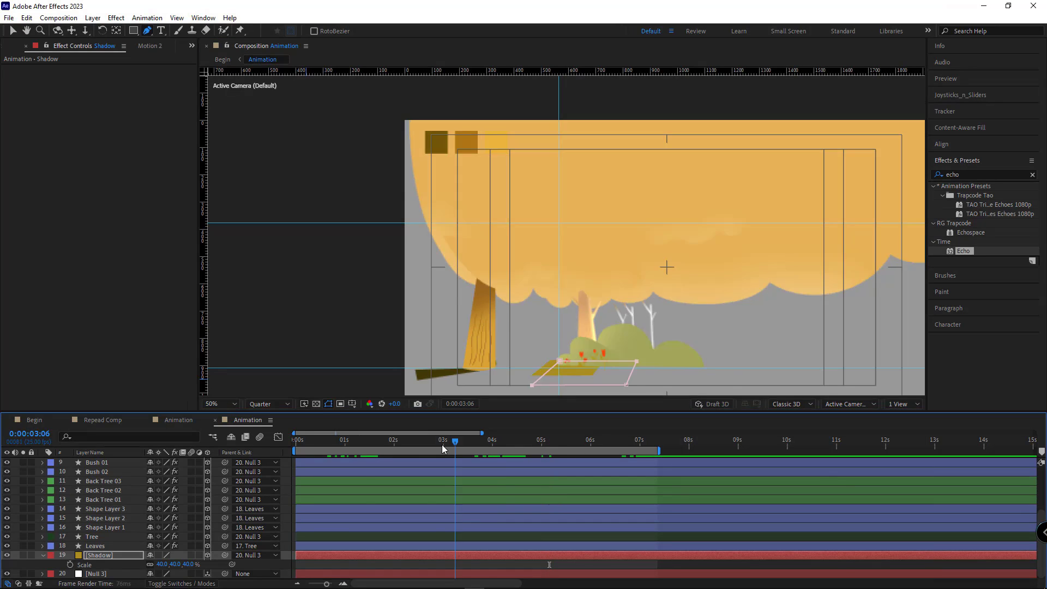
pyautogui.moveTo(442, 444); pyautogui.dragTo(364, 442)
pyautogui.press('r')
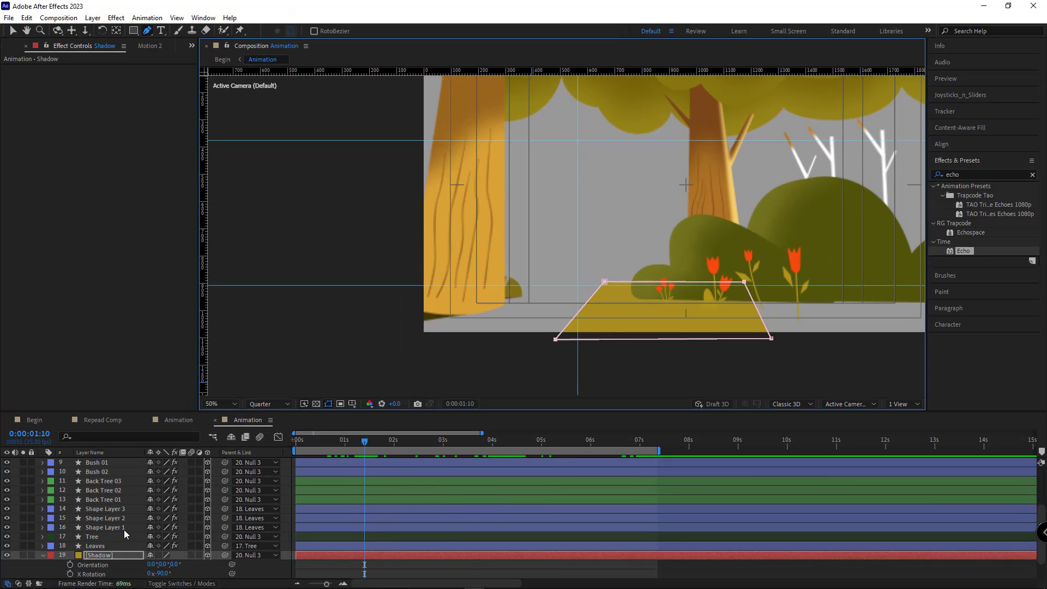
pyautogui.scroll(-3, 123, 529)
pyautogui.moveTo(161, 546); pyautogui.dragTo(131, 547)
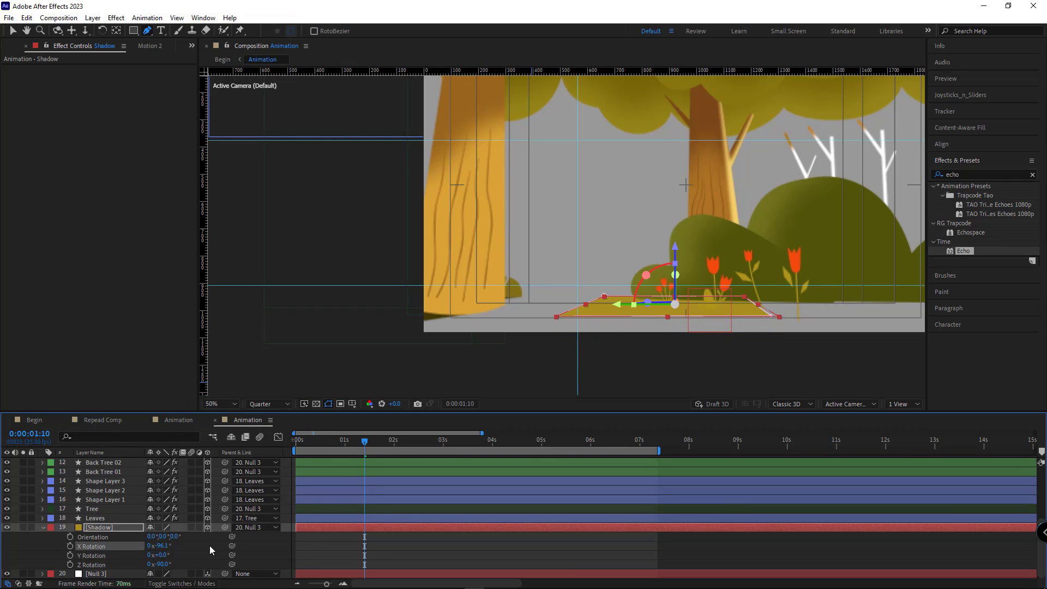
pyautogui.click(40, 420)
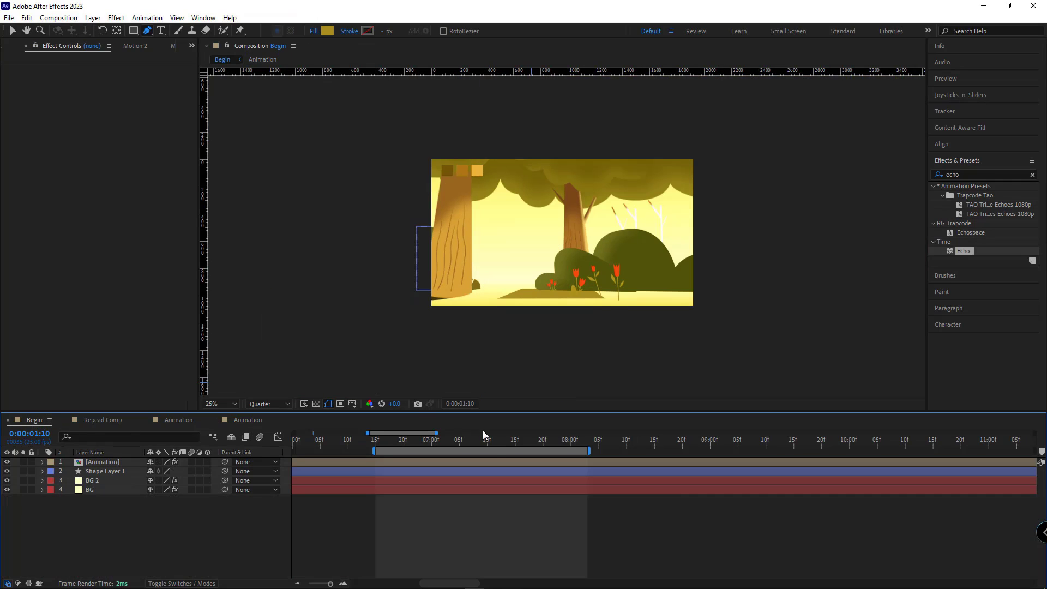
# - In the Animation precomp at 0:00:01:11, scale the Shadow layer up to 59.4% and shift it slightly right
pyautogui.moveTo(402, 446); pyautogui.dragTo(520, 442)
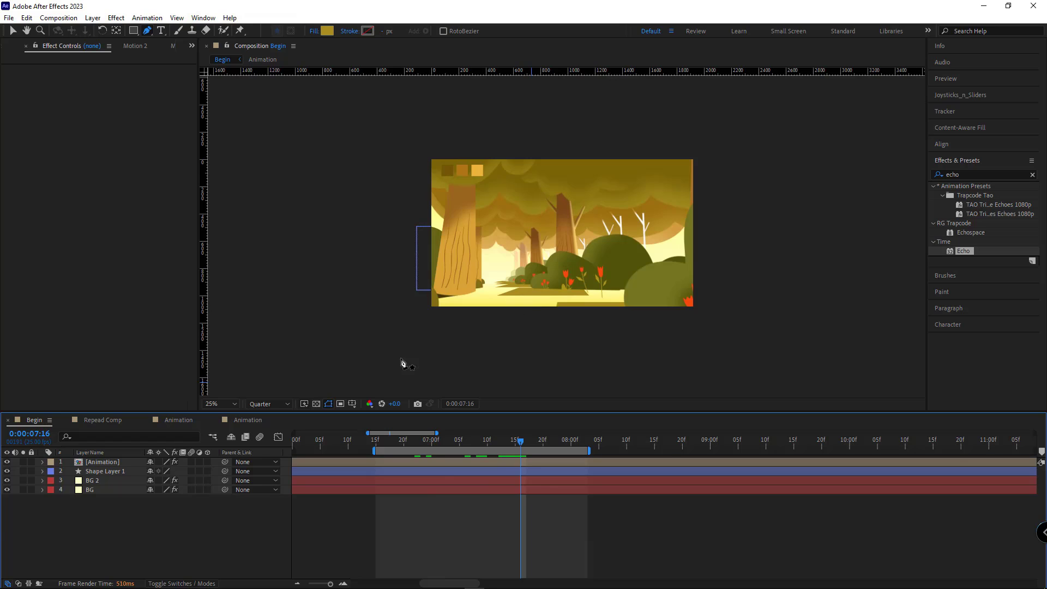
pyautogui.click(238, 417)
pyautogui.moveTo(518, 446); pyautogui.dragTo(367, 446)
pyautogui.press('s')
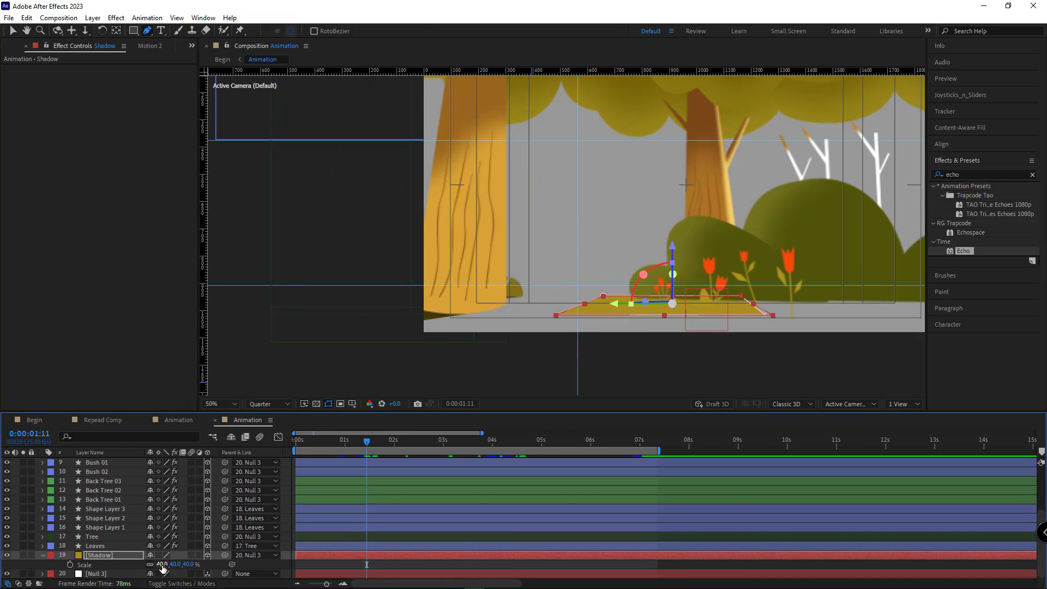
pyautogui.moveTo(163, 565); pyautogui.dragTo(582, 389)
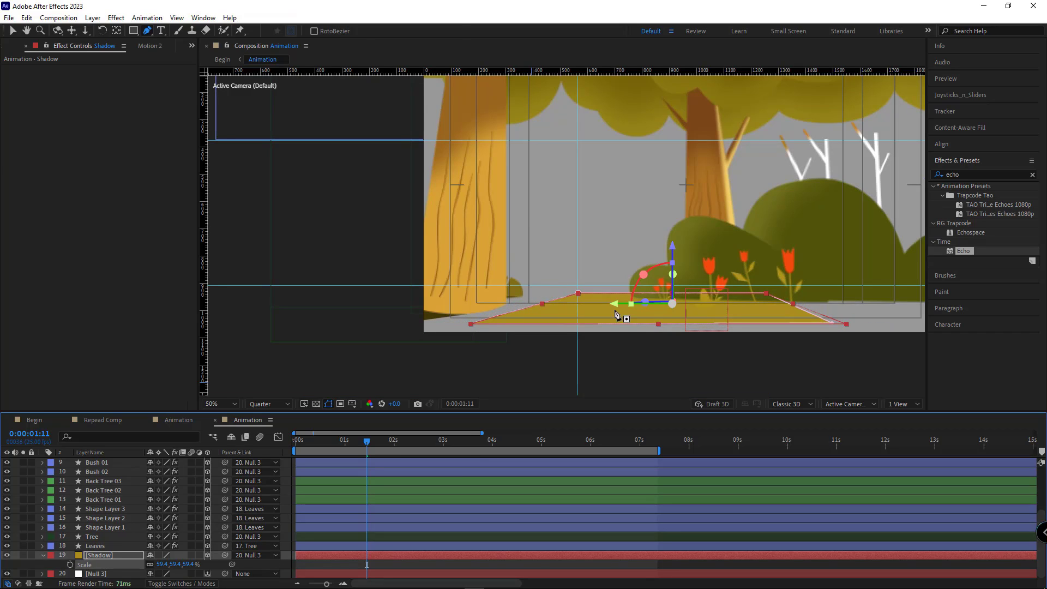
pyautogui.press('v')
pyautogui.moveTo(649, 305); pyautogui.dragTo(674, 307)
# - Enlarge the Shadow layer to a Scale of 96.3%, shift it further right and review it in the Begin composition
pyautogui.click(393, 442)
pyautogui.moveTo(161, 564); pyautogui.dragTo(343, 547)
pyautogui.moveTo(625, 297); pyautogui.dragTo(687, 306)
pyautogui.click(34, 420)
pyautogui.moveTo(440, 445); pyautogui.dragTo(408, 450)
# - Set the Shadow layer's Z Rotation to -102.0° in the Animation precomp, checking its angle in the Begin composition
pyautogui.click(240, 420)
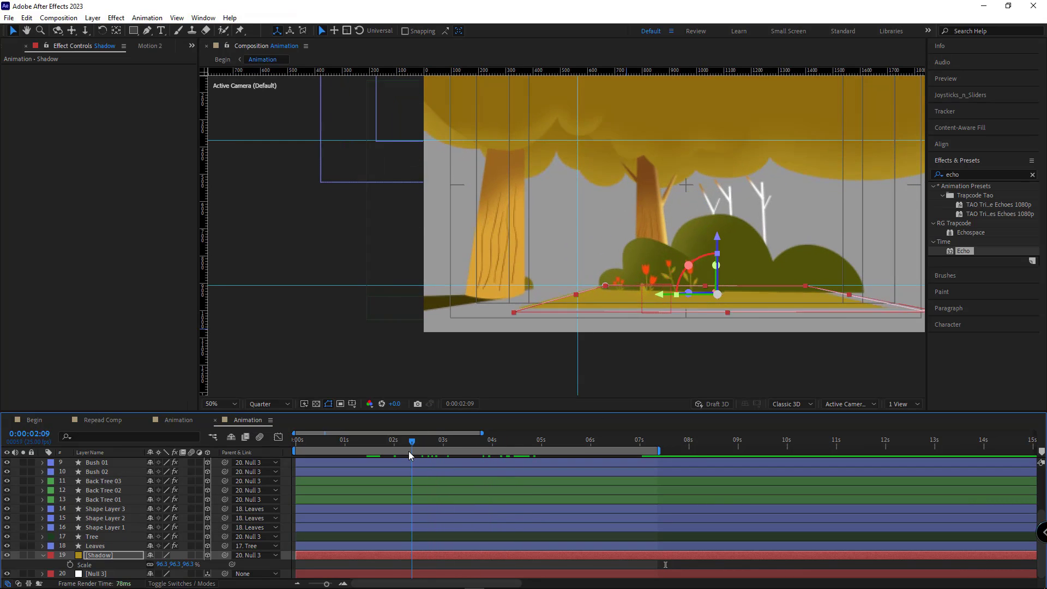
pyautogui.press('r')
pyautogui.moveTo(162, 564); pyautogui.dragTo(135, 570)
pyautogui.click(34, 419)
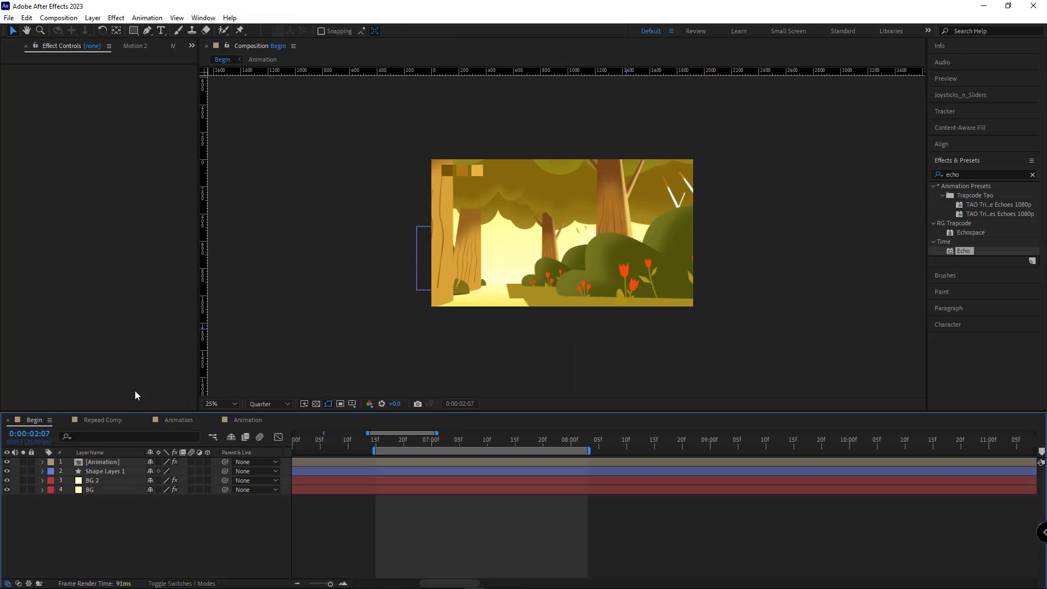
pyautogui.click(513, 443)
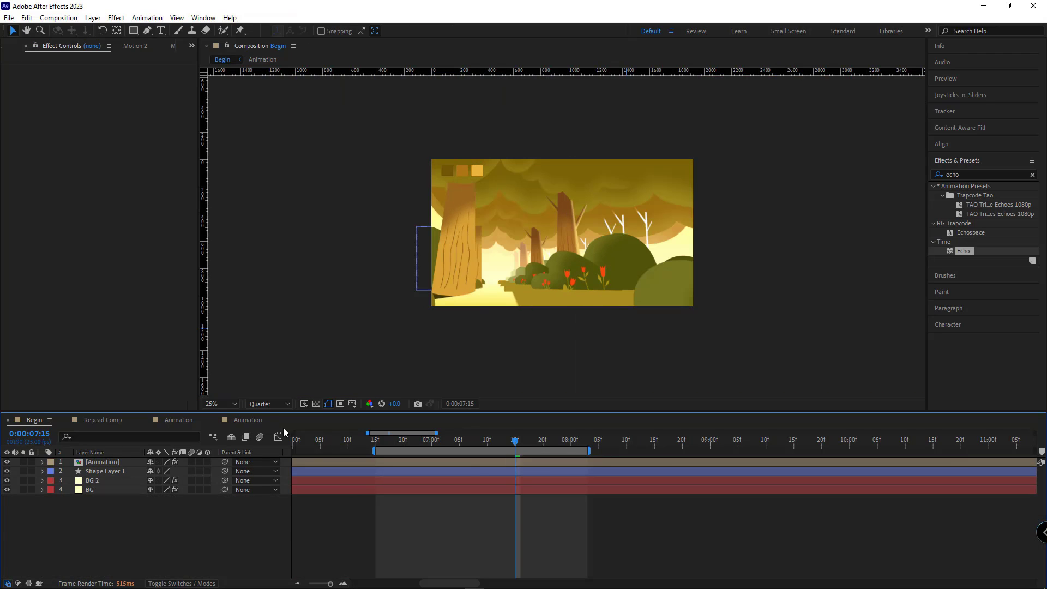
pyautogui.click(248, 420)
pyautogui.moveTo(518, 442); pyautogui.dragTo(404, 448)
pyautogui.moveTo(167, 564); pyautogui.dragTo(163, 565)
pyautogui.click(38, 420)
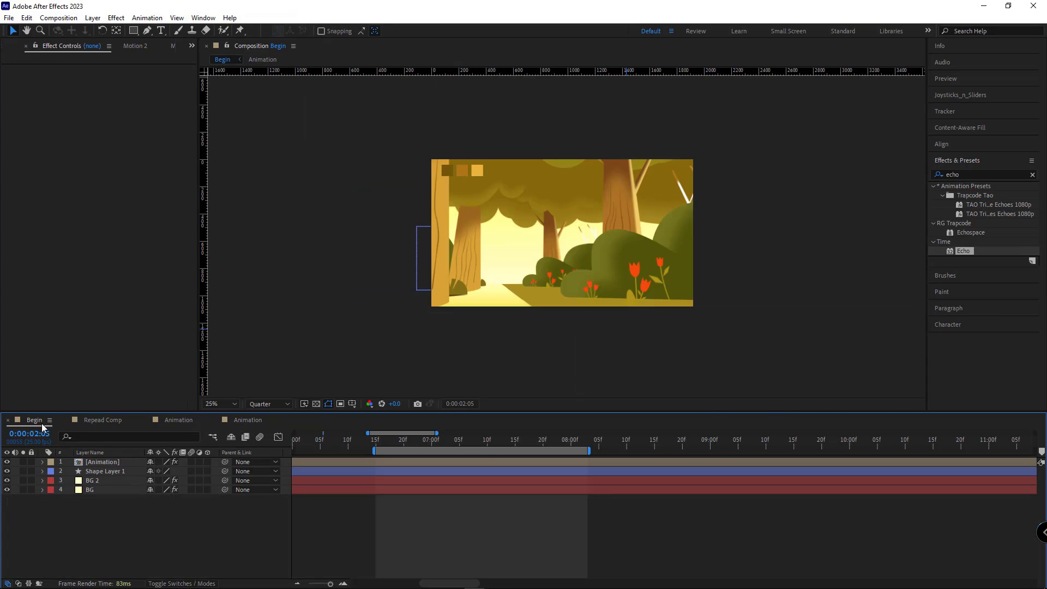
pyautogui.moveTo(486, 443); pyautogui.dragTo(579, 448)
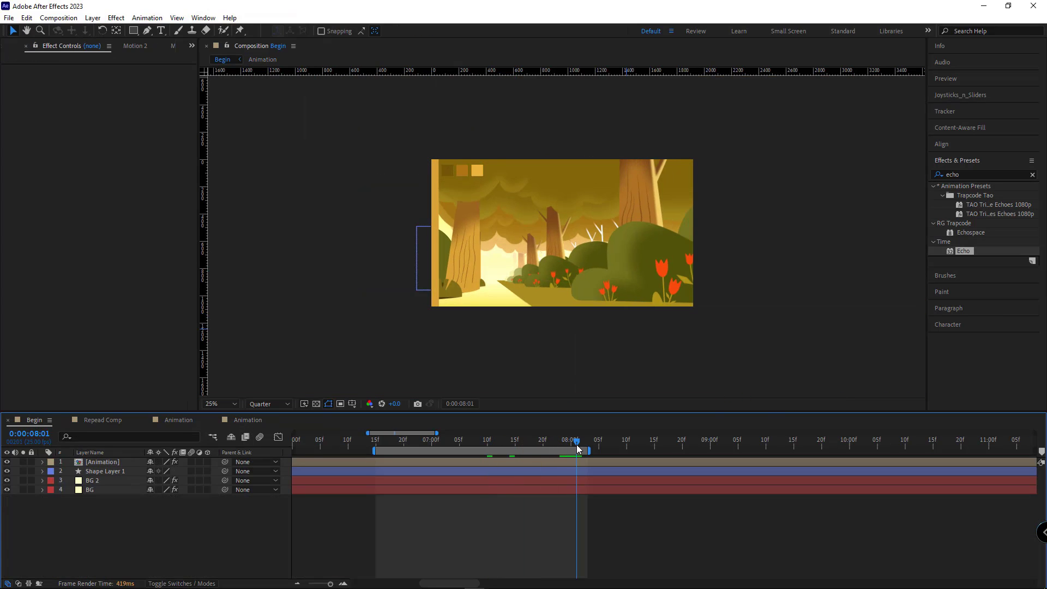
# - In the Top view at 0:00:01:10, add mask points along the Shadow's left edge and bulge that edge outward into a curve
pyautogui.click(248, 420)
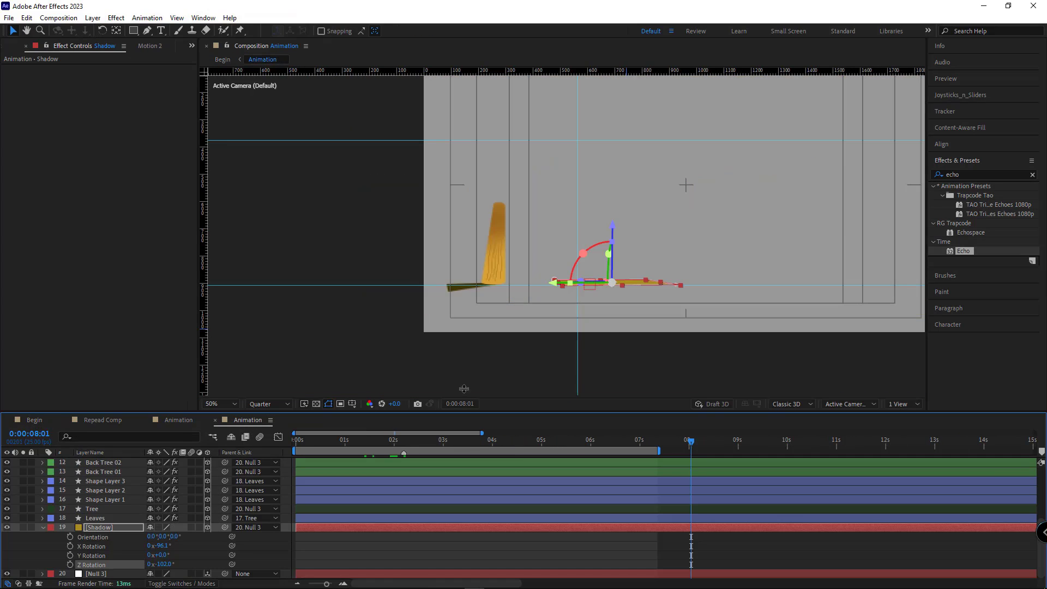
pyautogui.click(872, 412)
pyautogui.click(850, 470)
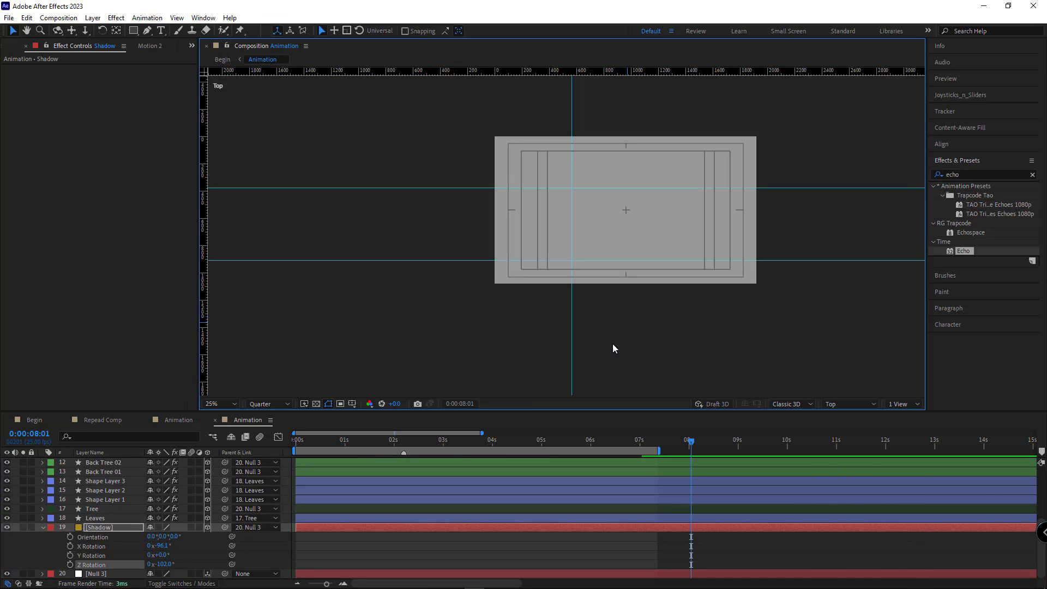
pyautogui.click(403, 443)
pyautogui.moveTo(403, 444); pyautogui.dragTo(365, 447)
pyautogui.press('/')
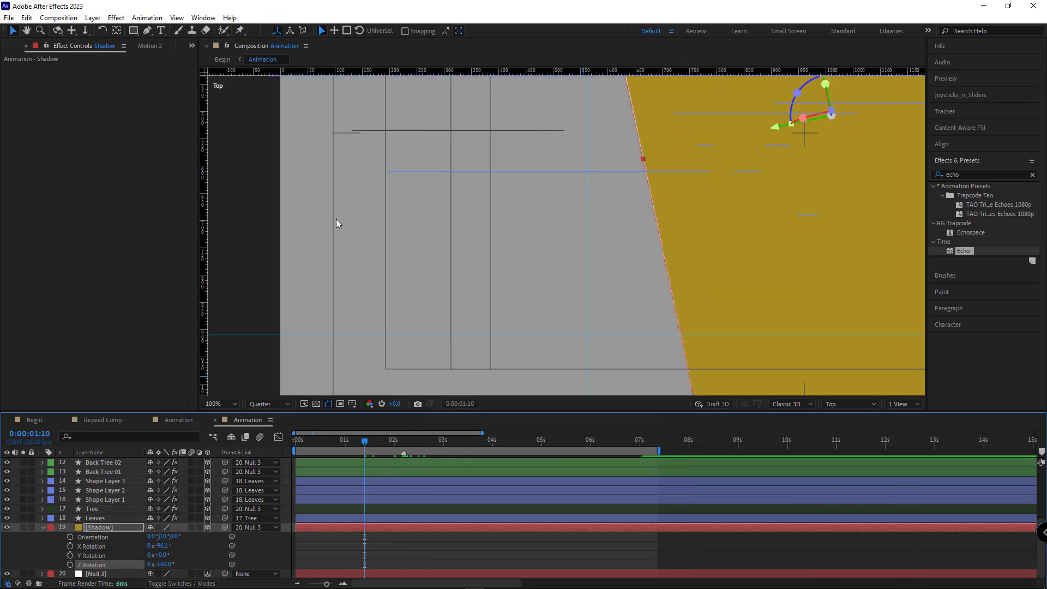
pyautogui.press('g')
pyautogui.press(',')
pyautogui.click(608, 213)
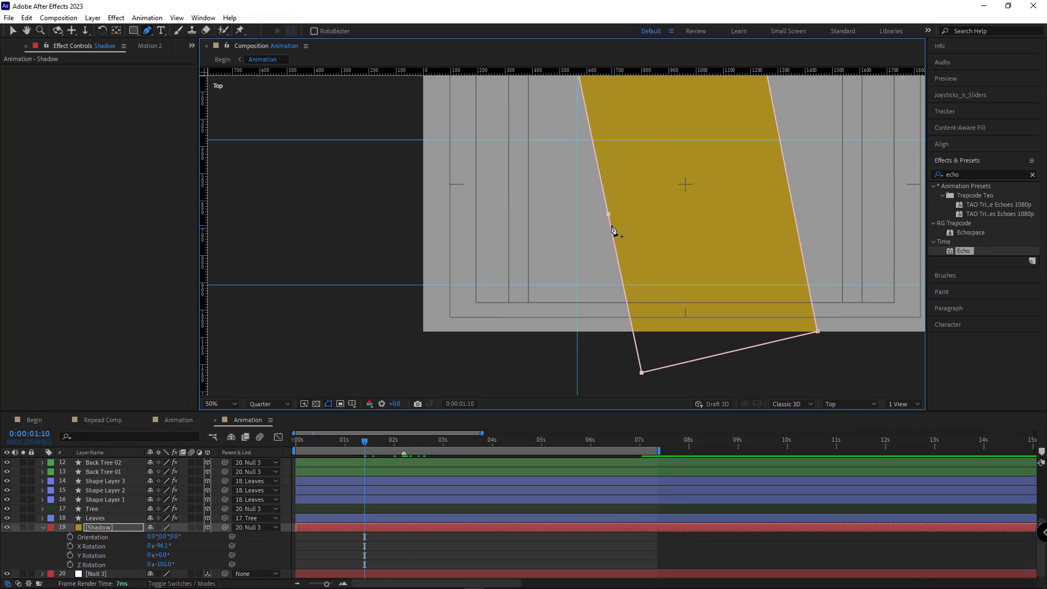
pyautogui.scroll(3, 612, 166)
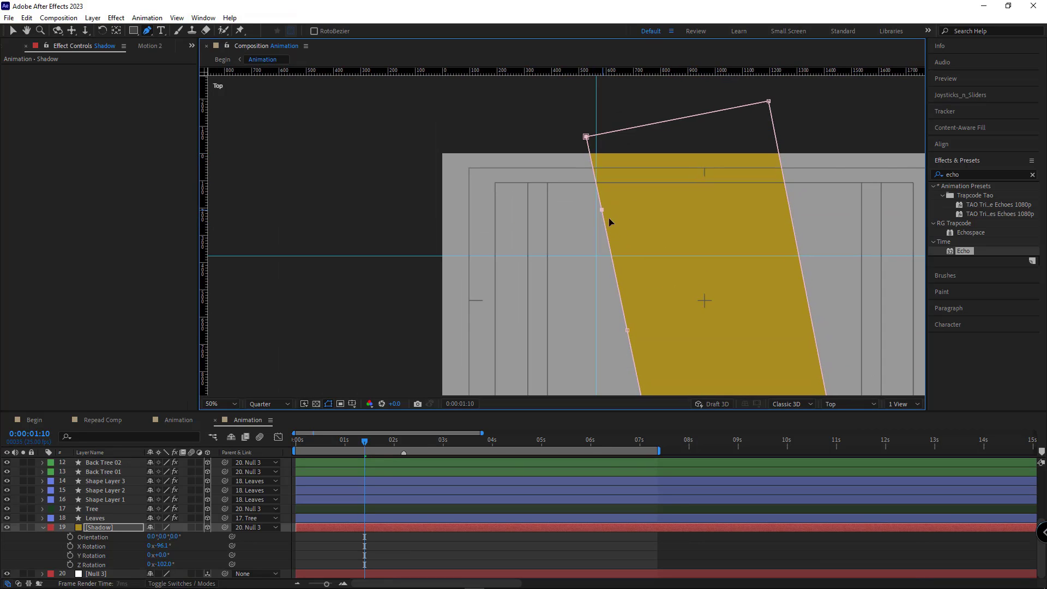
pyautogui.scroll(-6, 609, 221)
pyautogui.moveTo(610, 157); pyautogui.dragTo(620, 194)
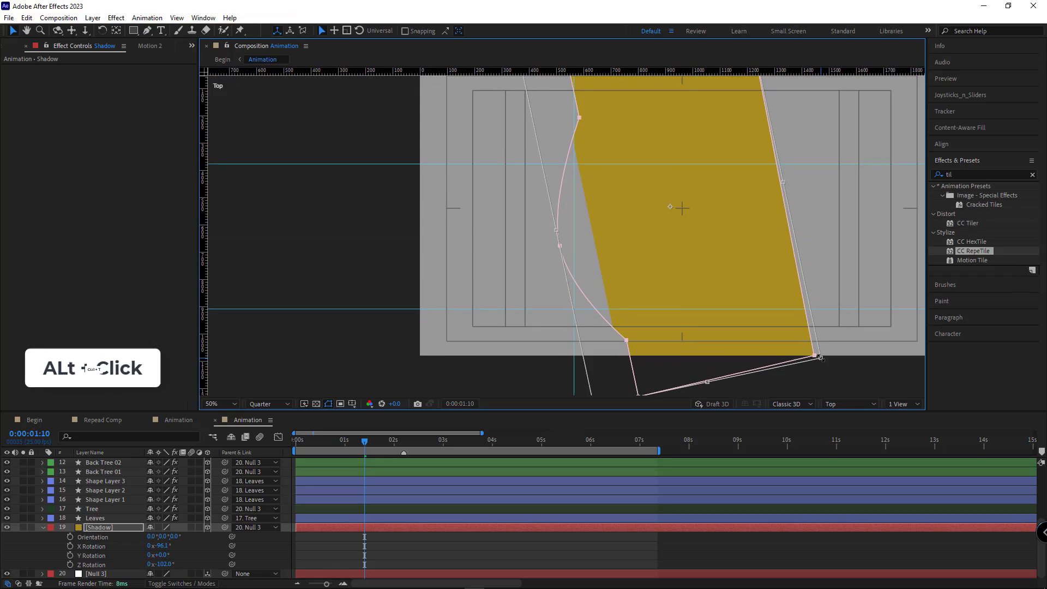
# - Scale the Shadow's mask path down with free transform and enlarge the Shadow layer to a Scale of 124.2%
pyautogui.hotkey('ctrl', 't')
pyautogui.moveTo(821, 358); pyautogui.dragTo(763, 320)
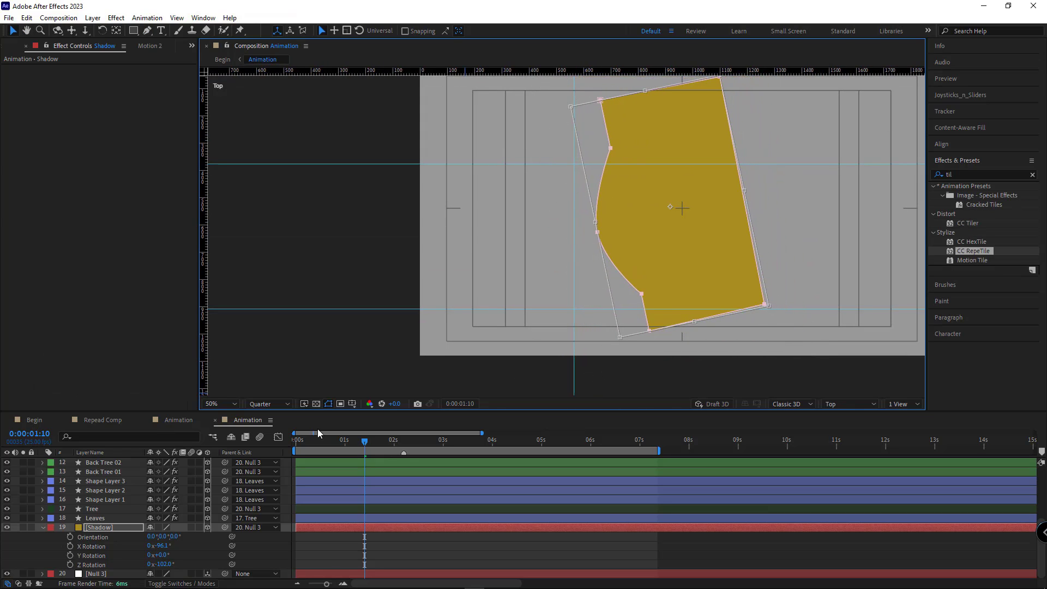
pyautogui.click(99, 529)
pyautogui.press('s')
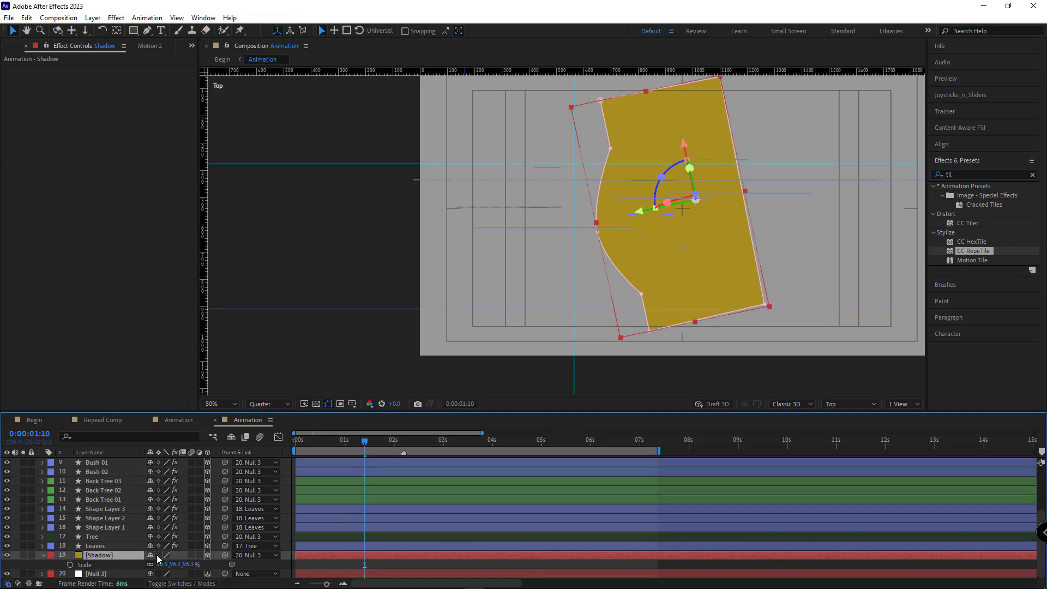
pyautogui.moveTo(164, 565); pyautogui.dragTo(175, 565)
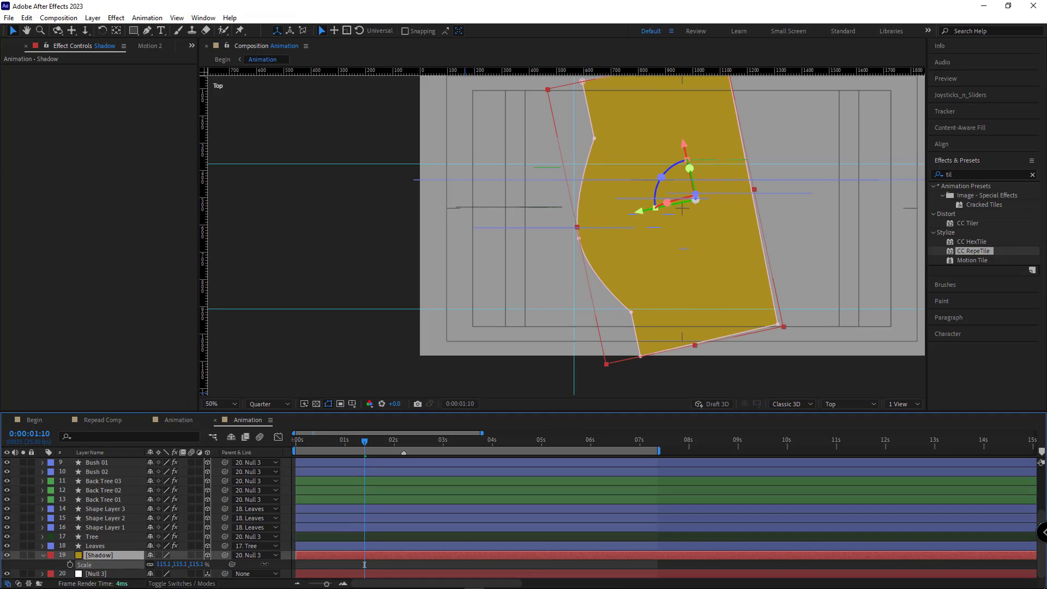
pyautogui.moveTo(273, 563); pyautogui.dragTo(313, 562)
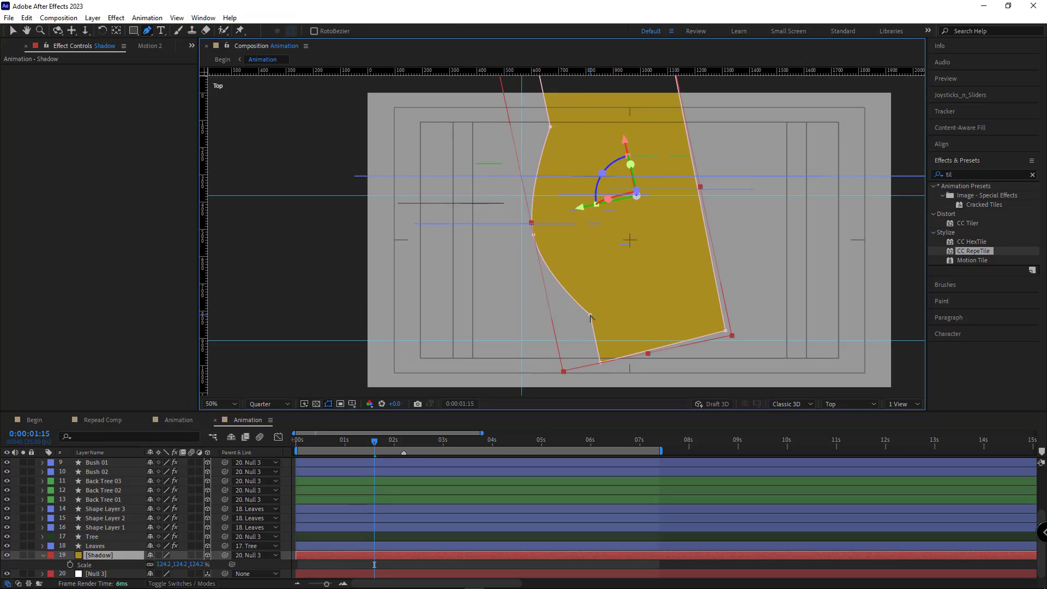
# - Smooth the points of the Shadow mask's curved left edge into a gentler wave and check it in the Begin composition
pyautogui.click(590, 315)
pyautogui.moveTo(587, 200); pyautogui.dragTo(588, 246)
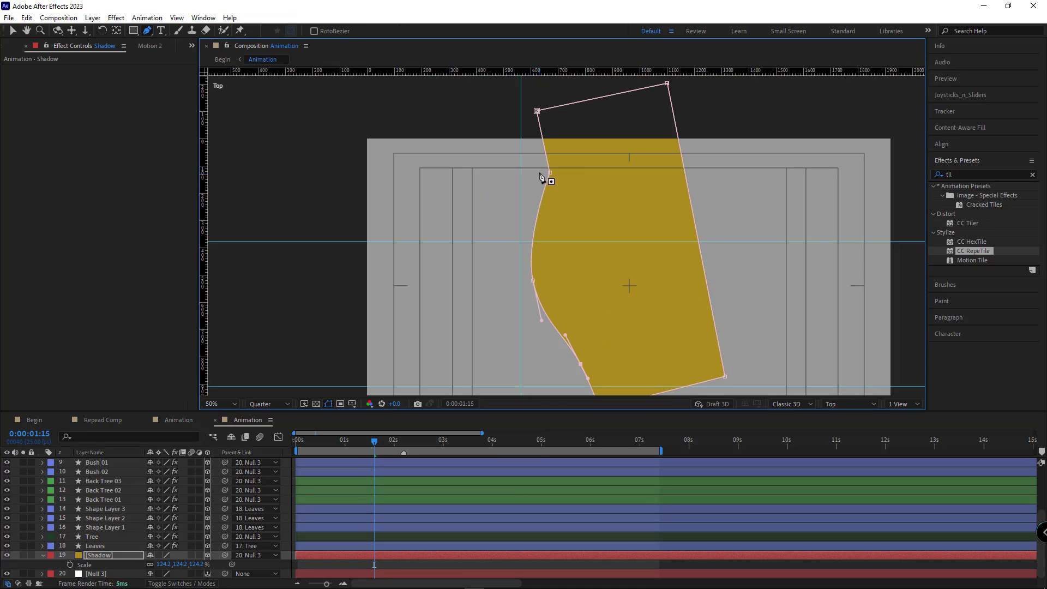
pyautogui.click(550, 172)
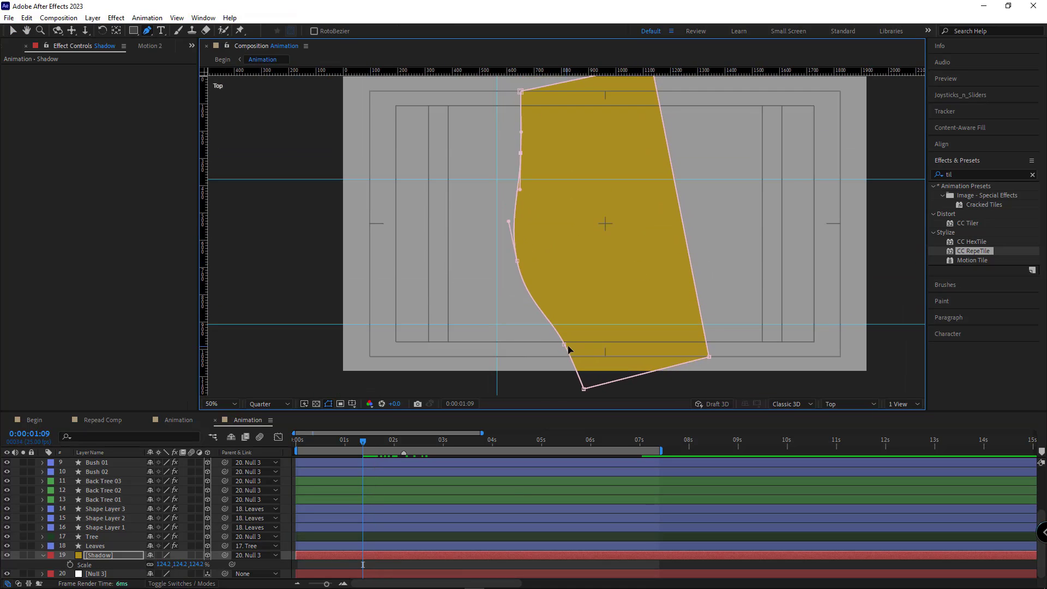
pyautogui.moveTo(517, 260); pyautogui.dragTo(526, 257)
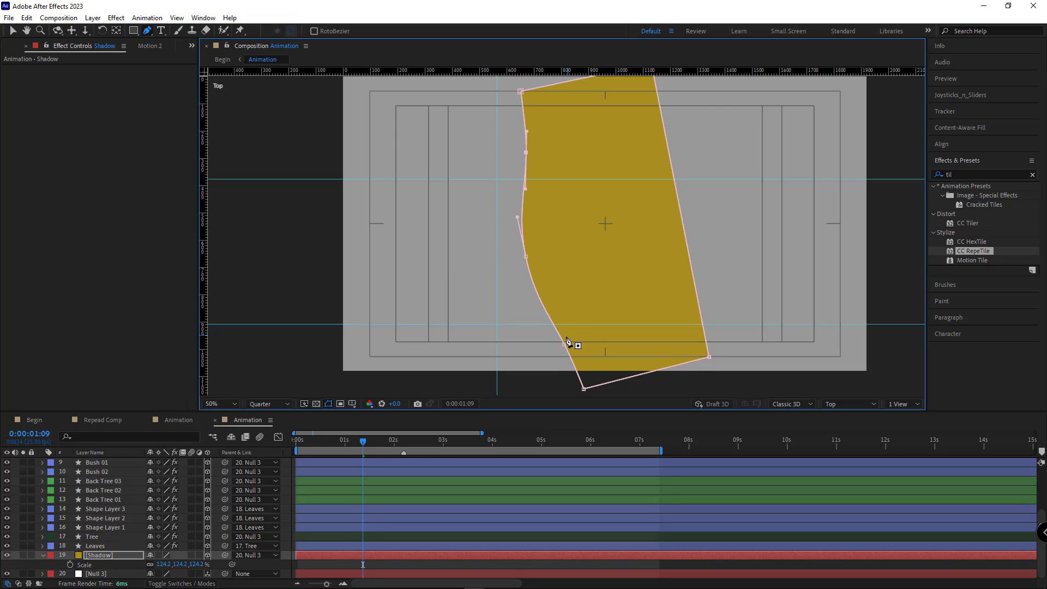
pyautogui.click(56, 420)
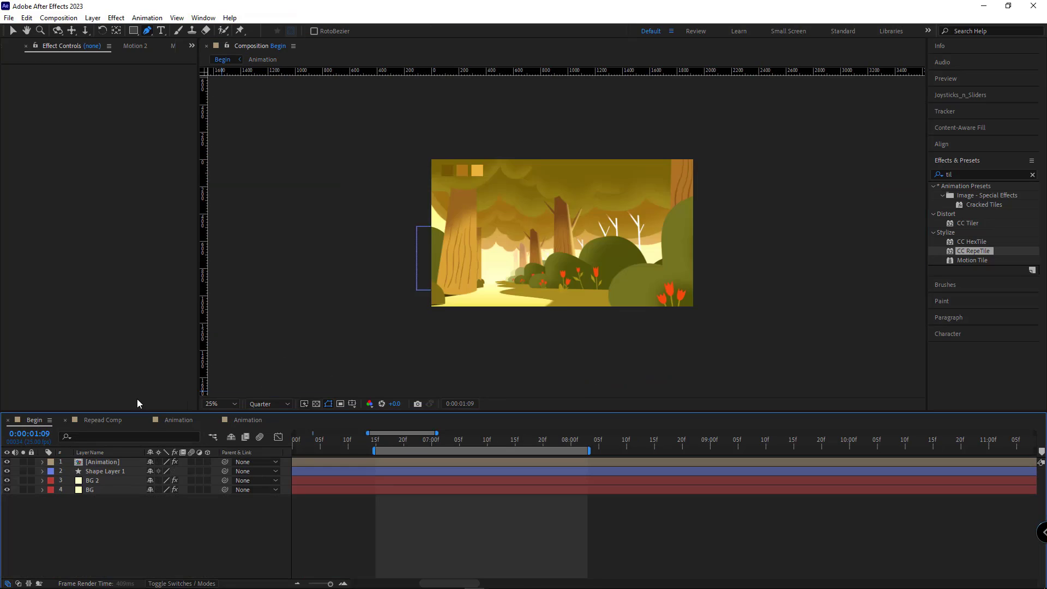
pyautogui.moveTo(427, 443); pyautogui.dragTo(555, 444)
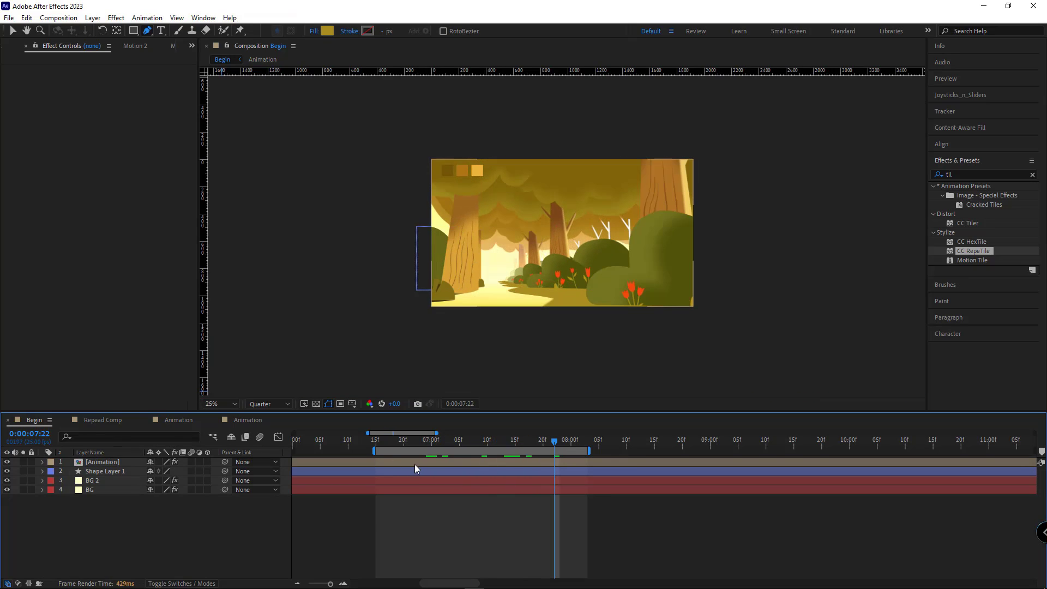
# - In the Animation precomp's Active Camera view, link the Shadow layer's Opacity to the Tree layer's Opacity
pyautogui.click(250, 420)
pyautogui.click(849, 404)
pyautogui.click(850, 413)
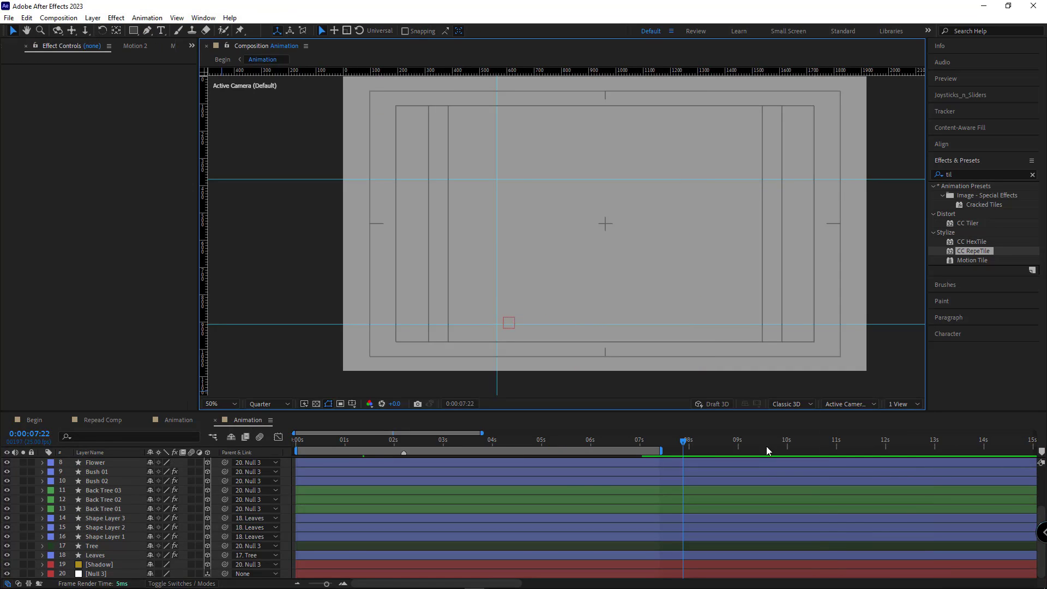
pyautogui.moveTo(474, 442)
pyautogui.mouseDown()
pyautogui.moveTo(440, 443)
pyautogui.moveTo(492, 442)
pyautogui.mouseUp()
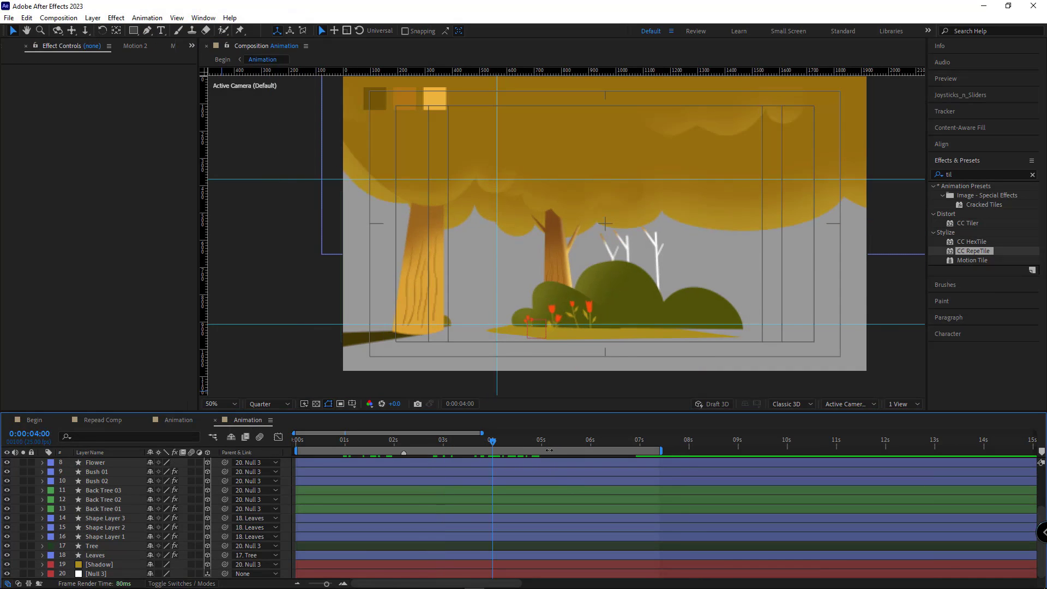
pyautogui.click(617, 331)
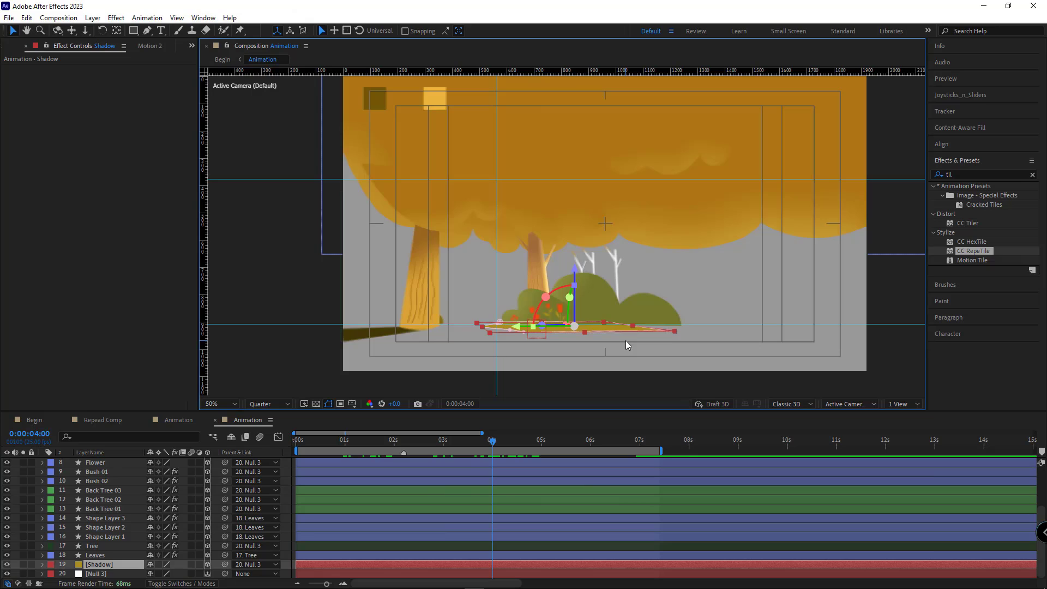
pyautogui.keyDown('ctrl'); pyautogui.click(116, 545); pyautogui.keyUp('ctrl')
pyautogui.press('t')
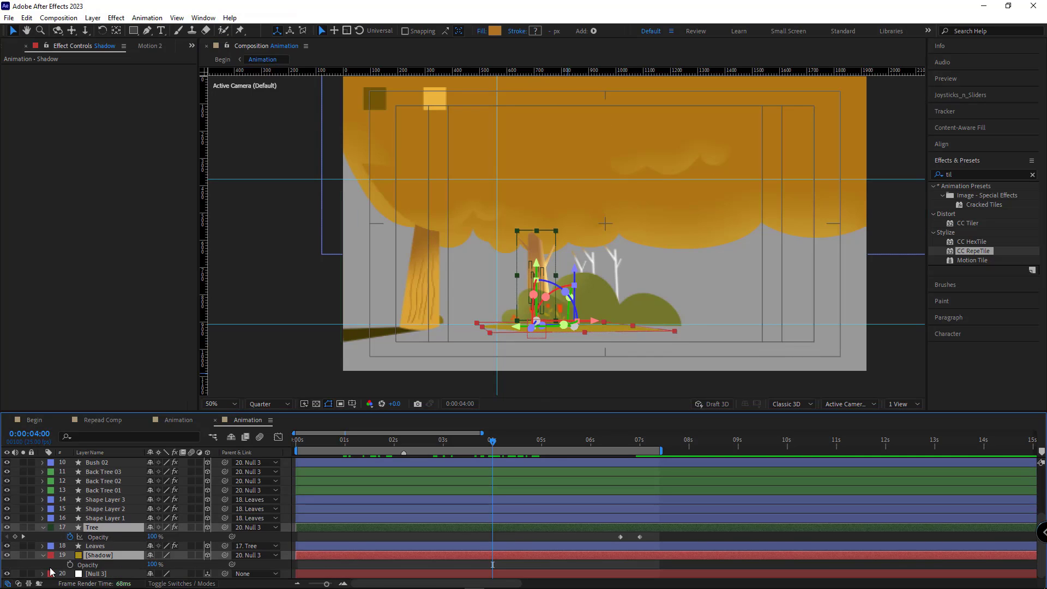
pyautogui.press('F2')
pyautogui.moveTo(232, 564); pyautogui.dragTo(114, 543)
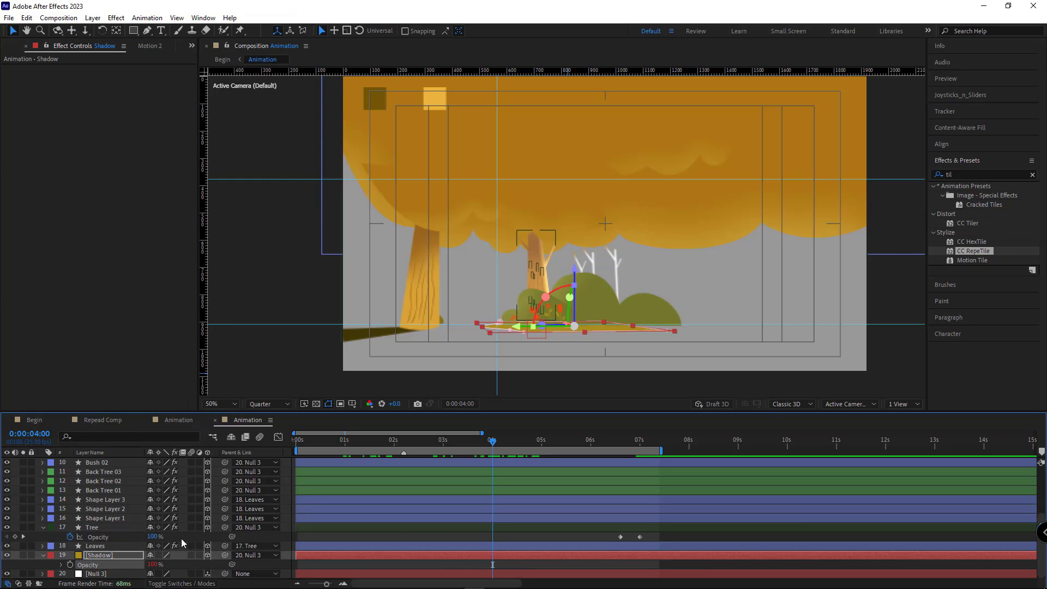
pyautogui.click(408, 538)
# - At 0:00:06:16, link the Opacity of Tree 2 and L Leaf so both follow the Tree layer's fade
pyautogui.moveTo(615, 440)
pyautogui.mouseDown()
pyautogui.moveTo(652, 444)
pyautogui.moveTo(621, 450)
pyautogui.mouseUp()
pyautogui.click(412, 300)
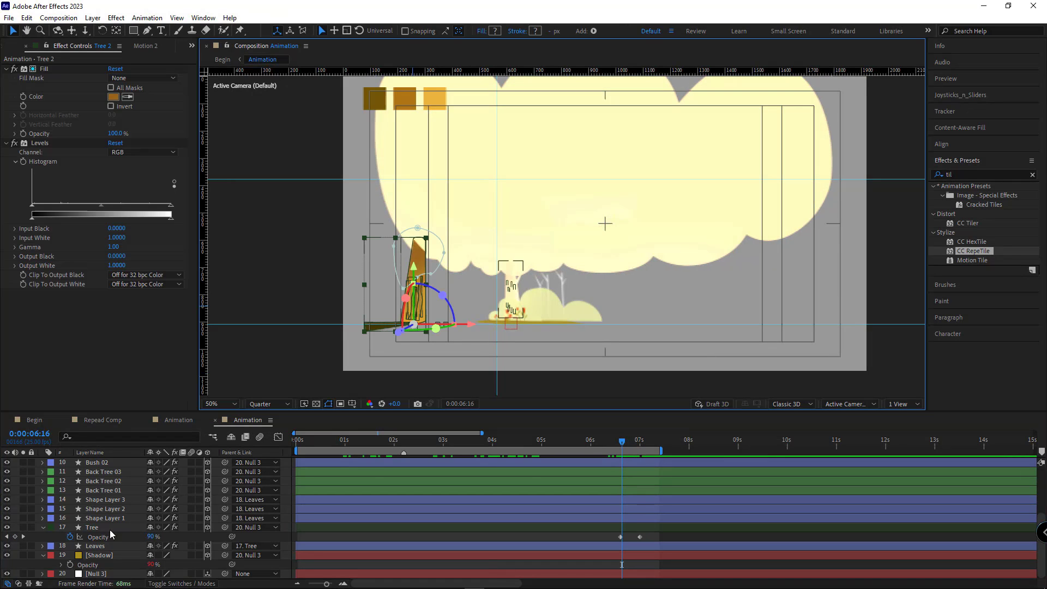
pyautogui.scroll(3, 109, 529)
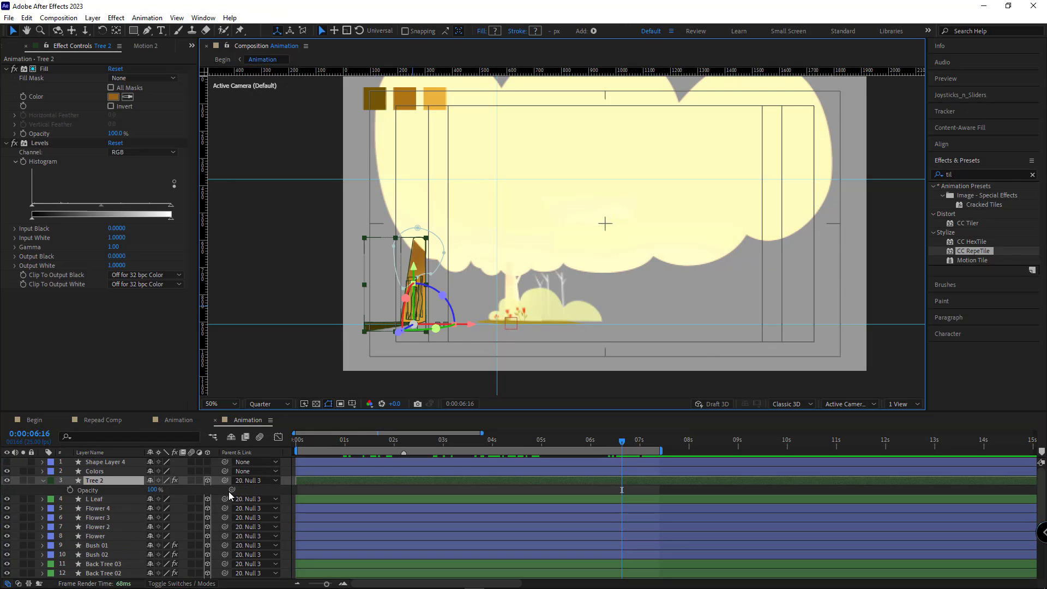
pyautogui.moveTo(225, 489); pyautogui.dragTo(103, 547)
pyautogui.click(109, 499)
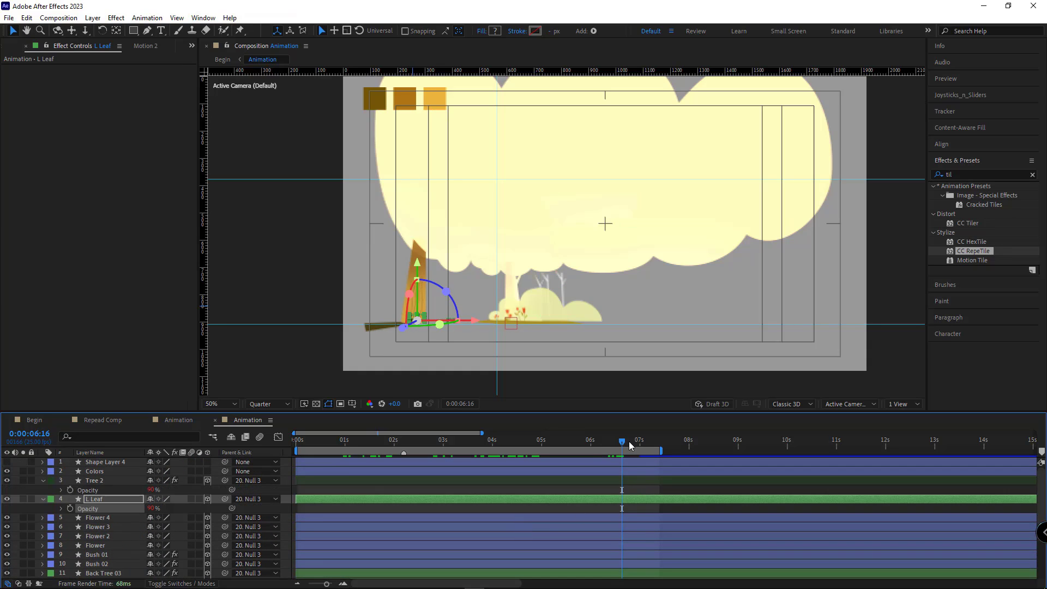
# - Preview the Begin composition from 0:00:06:15 and scrub it to inspect the linked fades and curved shadow
pyautogui.moveTo(629, 440)
pyautogui.mouseDown()
pyautogui.moveTo(639, 441)
pyautogui.moveTo(614, 443)
pyautogui.mouseUp()
pyautogui.click(33, 420)
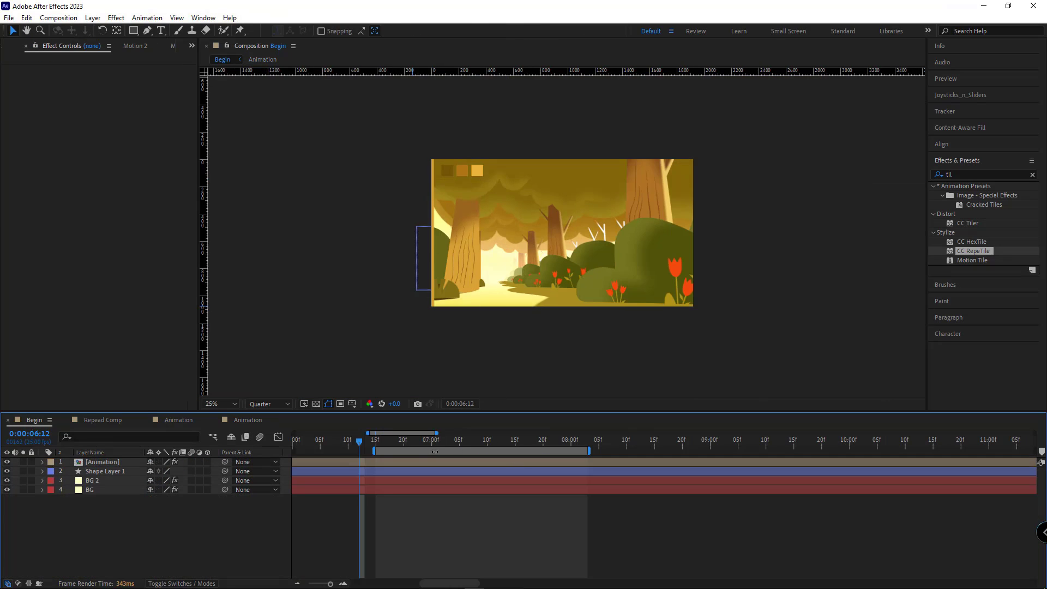
pyautogui.click(376, 440)
pyautogui.press('space')
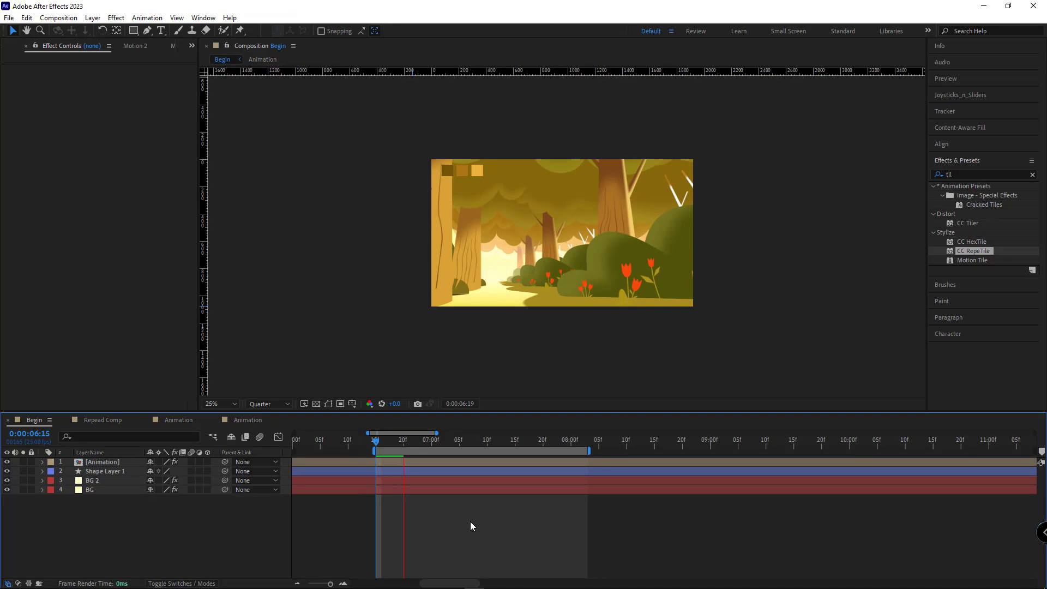
pyautogui.moveTo(425, 444); pyautogui.dragTo(403, 442)
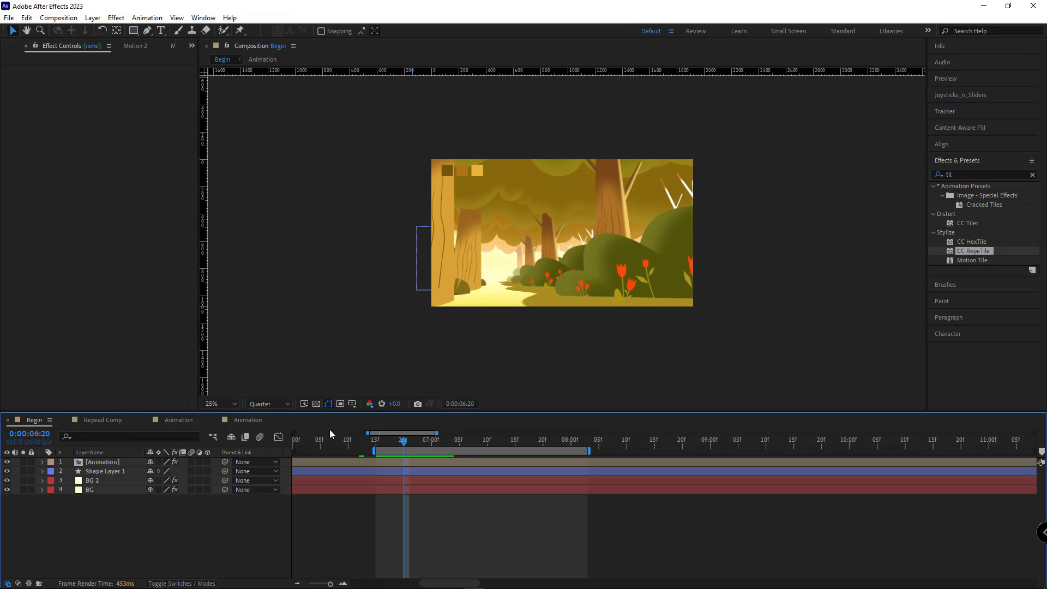
# - In the Animation precomp at 0:00:03:05, nudge the foliage highlight shapes, including Shape Layer 3, into better positions on the leaf canopy
pyautogui.click(247, 419)
pyautogui.moveTo(540, 446); pyautogui.dragTo(452, 451)
pyautogui.click(561, 199)
pyautogui.moveTo(561, 217); pyautogui.dragTo(556, 221)
pyautogui.click(737, 157)
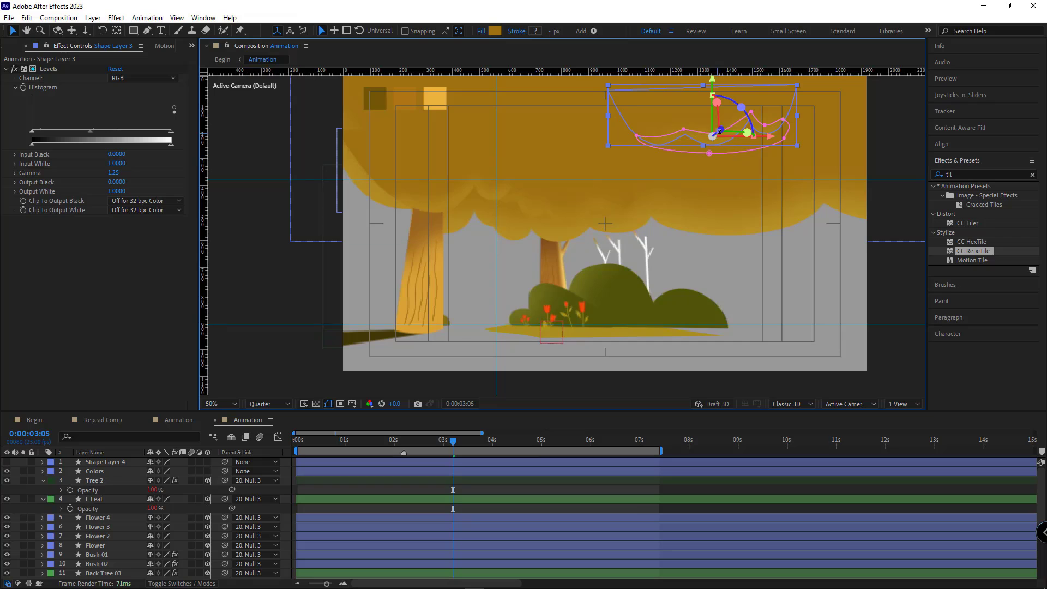
pyautogui.moveTo(721, 132); pyautogui.dragTo(720, 138)
pyautogui.click(572, 205)
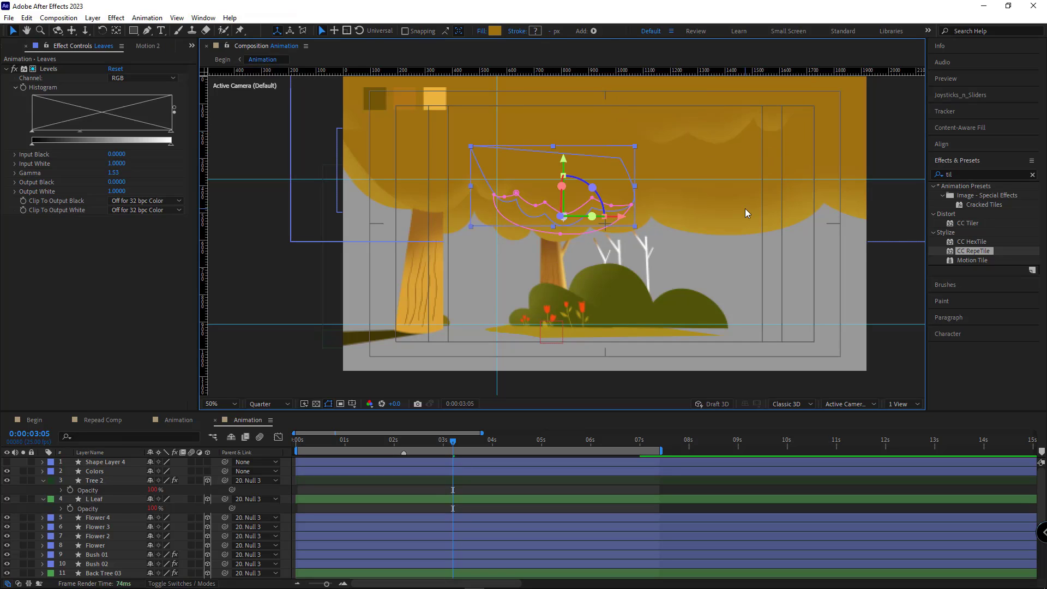
pyautogui.click(746, 212)
pyautogui.moveTo(561, 242)
pyautogui.mouseDown()
pyautogui.moveTo(543, 243)
pyautogui.moveTo(563, 243)
pyautogui.mouseUp()
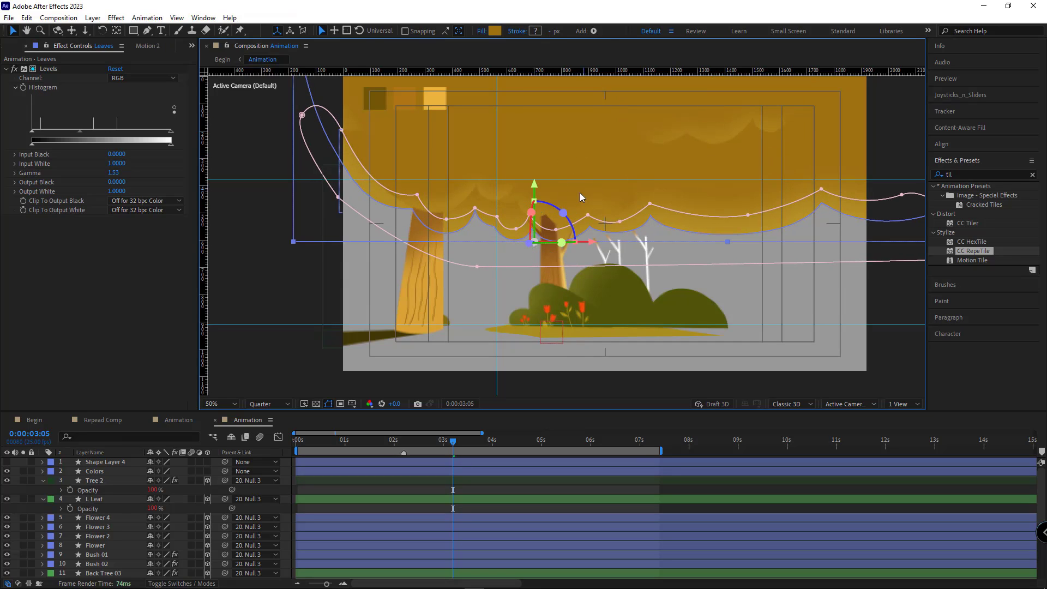
# - At 0:00:03:00, rotate the Shape Layer 1 highlight within the leaf canopy and deselect it
pyautogui.click(610, 216)
pyautogui.press('j')
pyautogui.press('w')
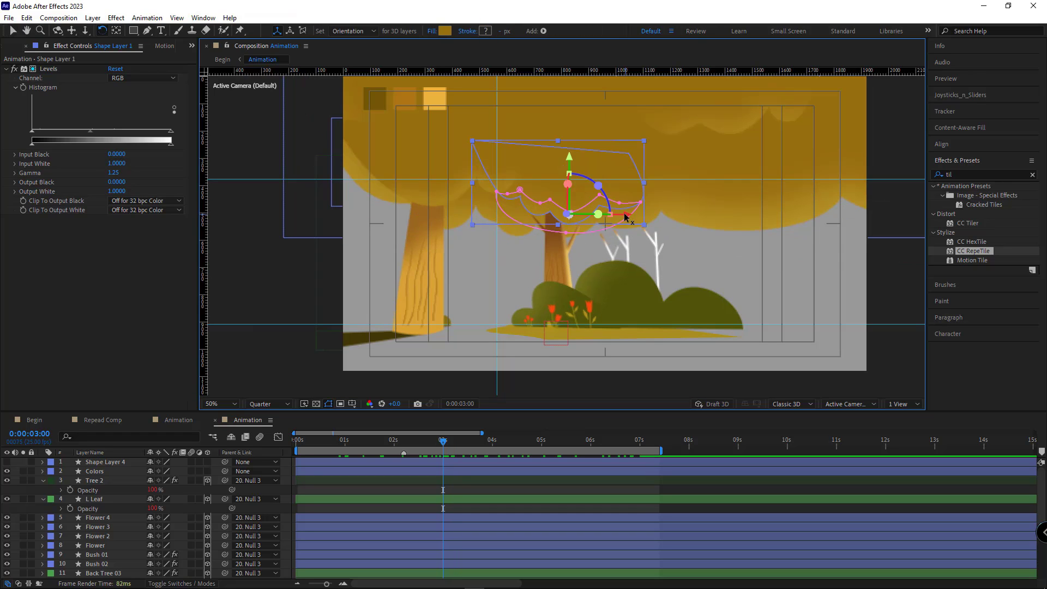
pyautogui.moveTo(585, 217); pyautogui.dragTo(569, 218)
pyautogui.click(518, 492)
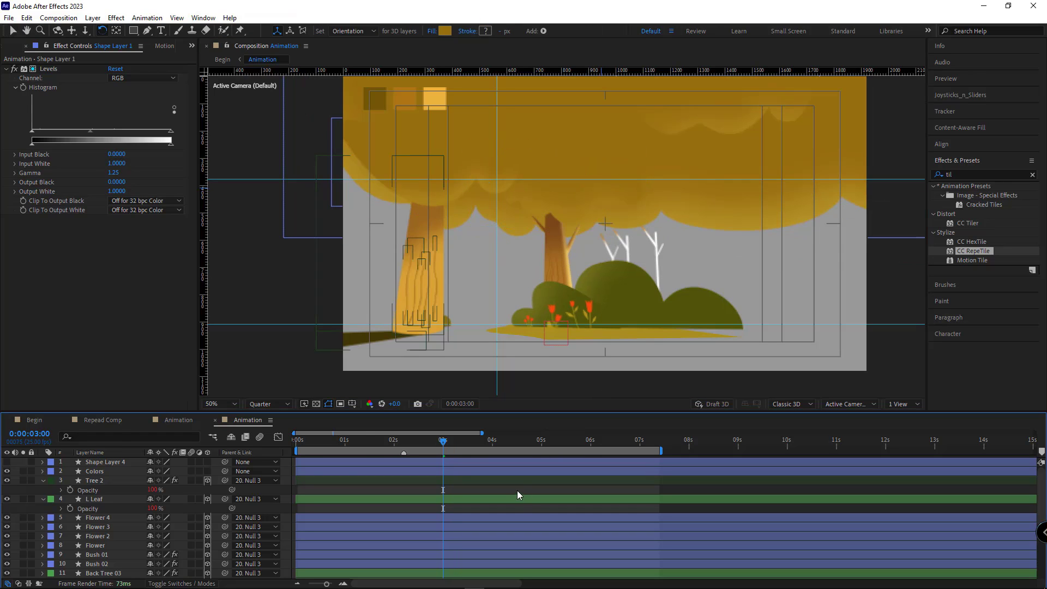
# - Preview the Begin composition from 0:00:06:15 to check the adjusted foliage highlights
pyautogui.click(34, 420)
pyautogui.press('space')
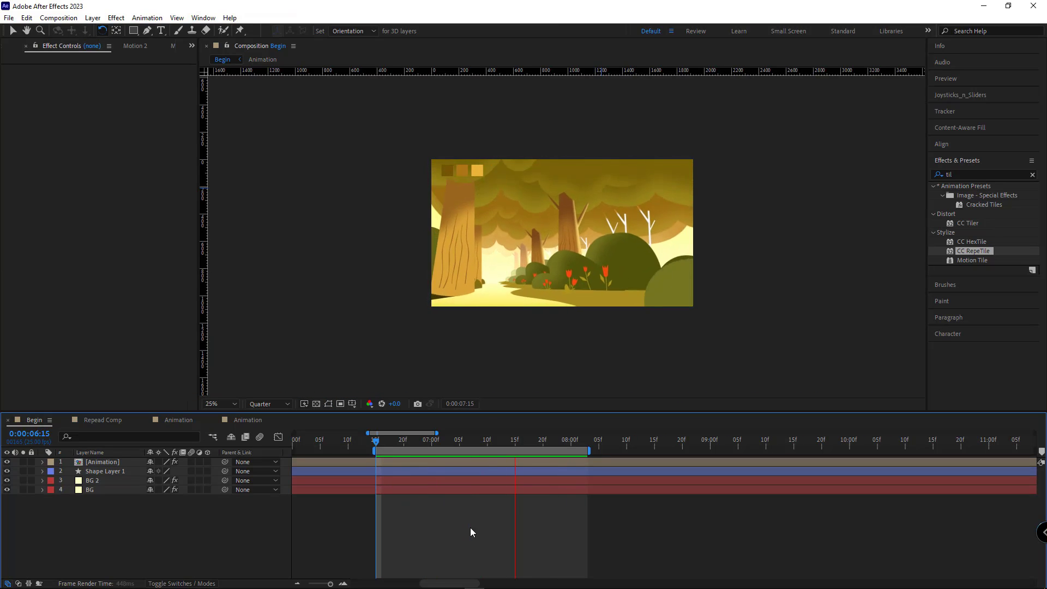
pyautogui.press('space')
# - At 0:00:02:11 in the Animation precomp, shift the three back trees behind the bushes slightly to the right along X
pyautogui.click(244, 420)
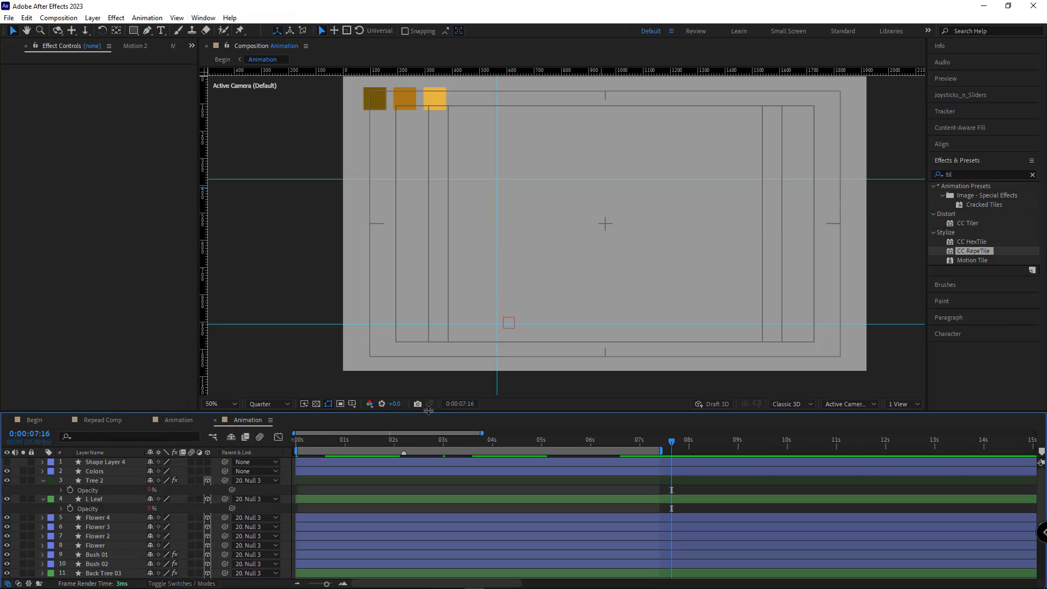
pyautogui.moveTo(515, 440); pyautogui.dragTo(416, 452)
pyautogui.click(688, 226)
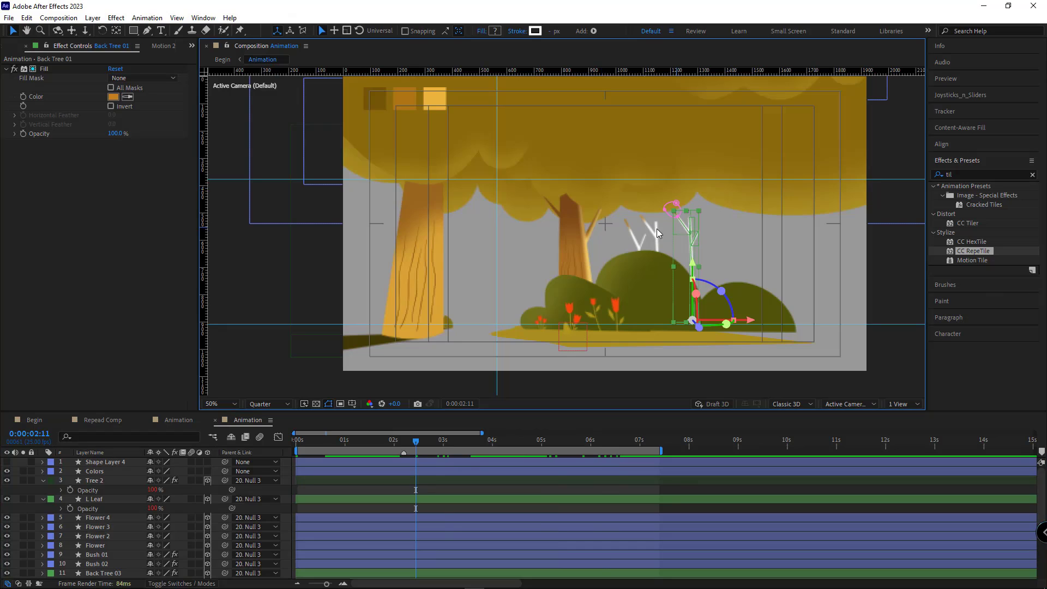
pyautogui.keyDown('shift'); pyautogui.click(656, 228); pyautogui.keyUp('shift')
pyautogui.keyDown('shift'); pyautogui.click(629, 233); pyautogui.keyUp('shift')
pyautogui.moveTo(745, 322); pyautogui.dragTo(763, 323)
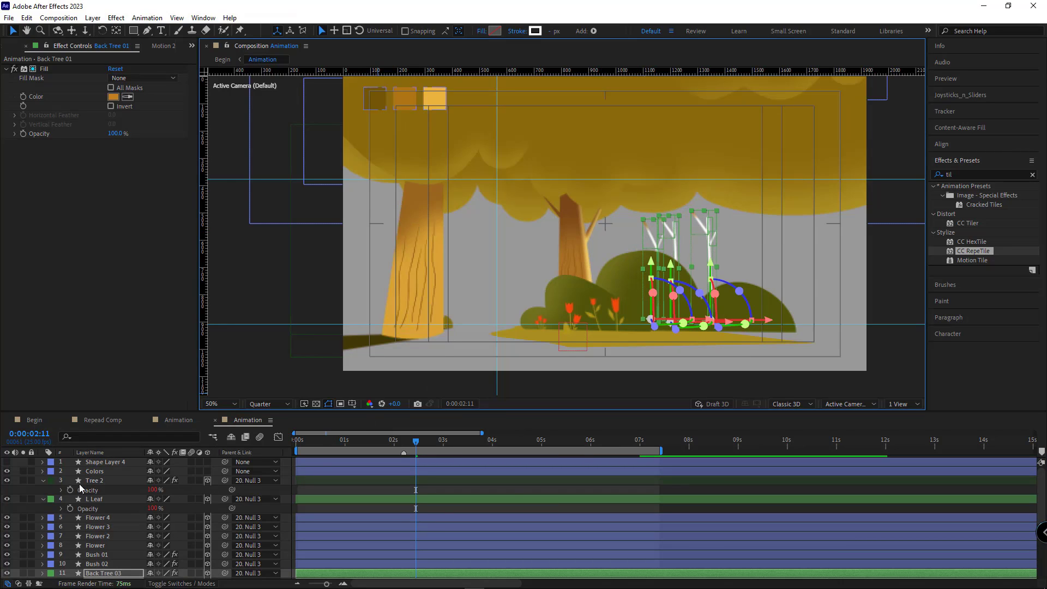
# - Collapse the open properties of all layers and add a two-node 50 mm camera named Camera 1
pyautogui.hotkey('ctrl', 'a')
pyautogui.press('u')
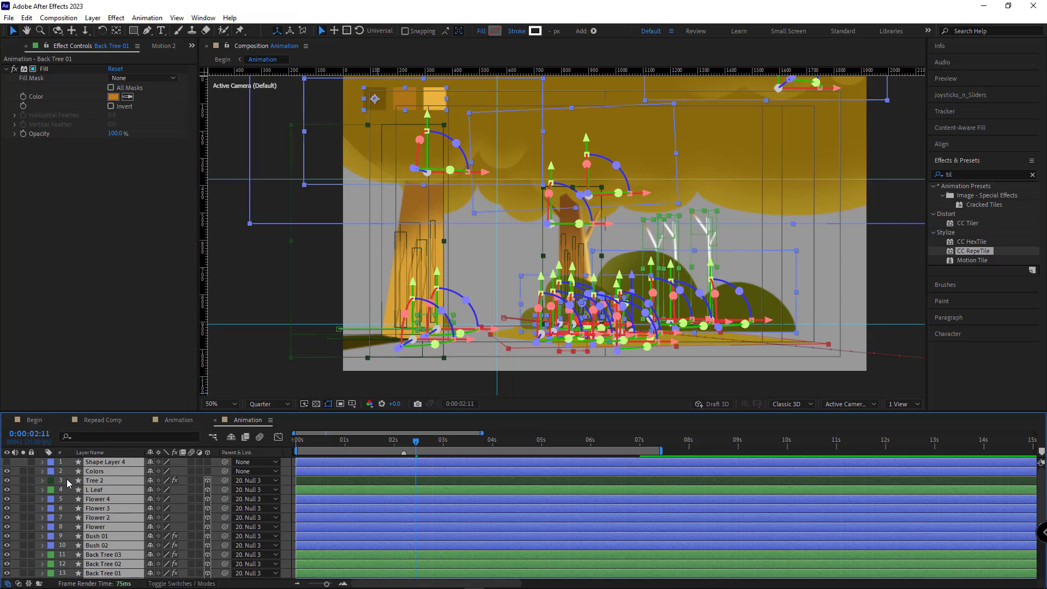
pyautogui.press('F2')
pyautogui.rightClick(66, 479)
pyautogui.moveTo(155, 345)
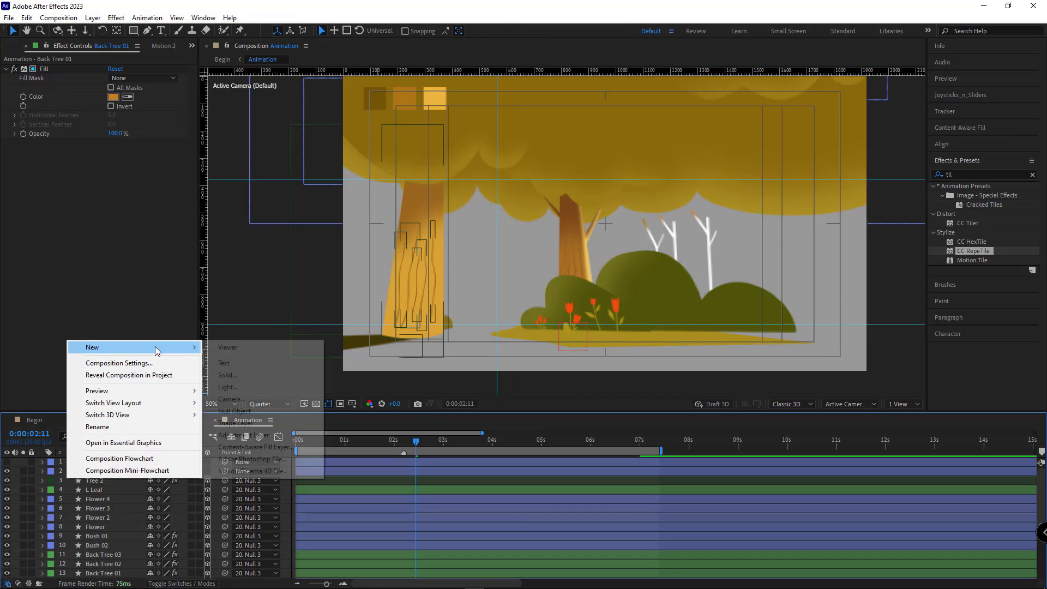
pyautogui.click(253, 399)
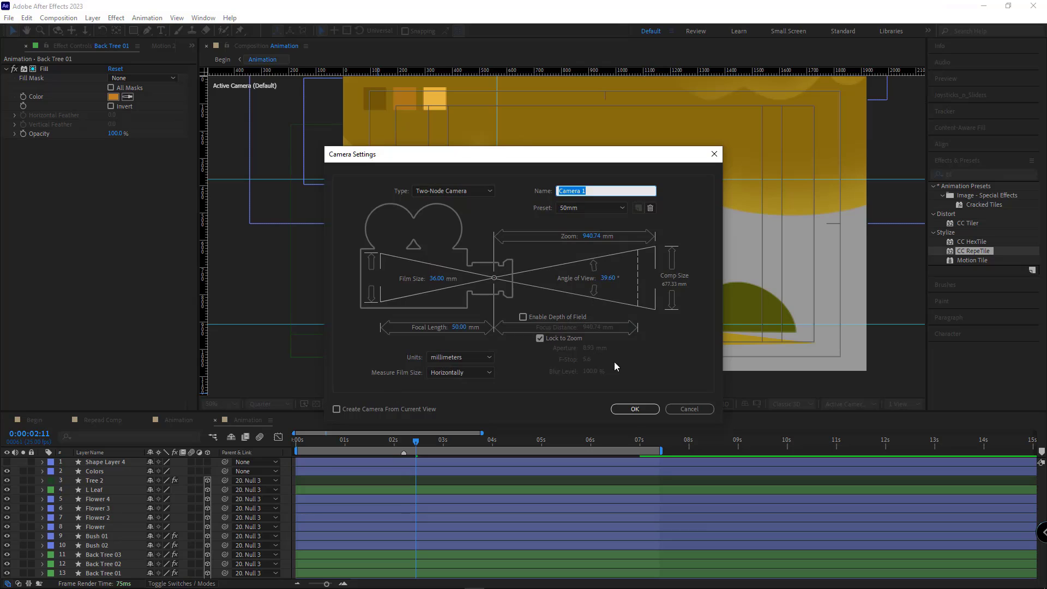
pyautogui.click(634, 408)
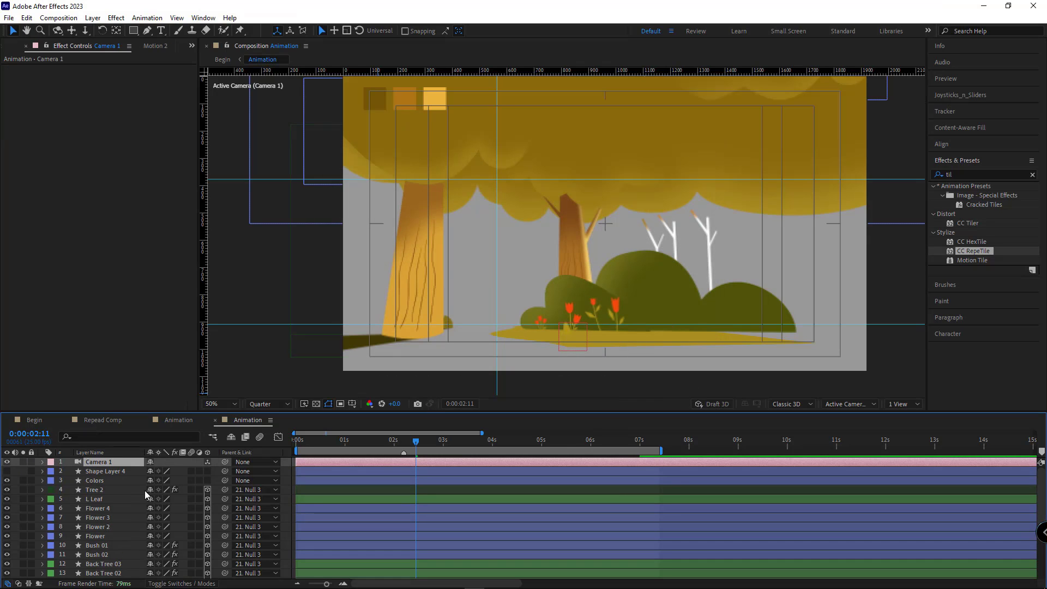
# - At 0:00:02:05, turn on Depth of Field in Camera 1's camera options
pyautogui.click(42, 462)
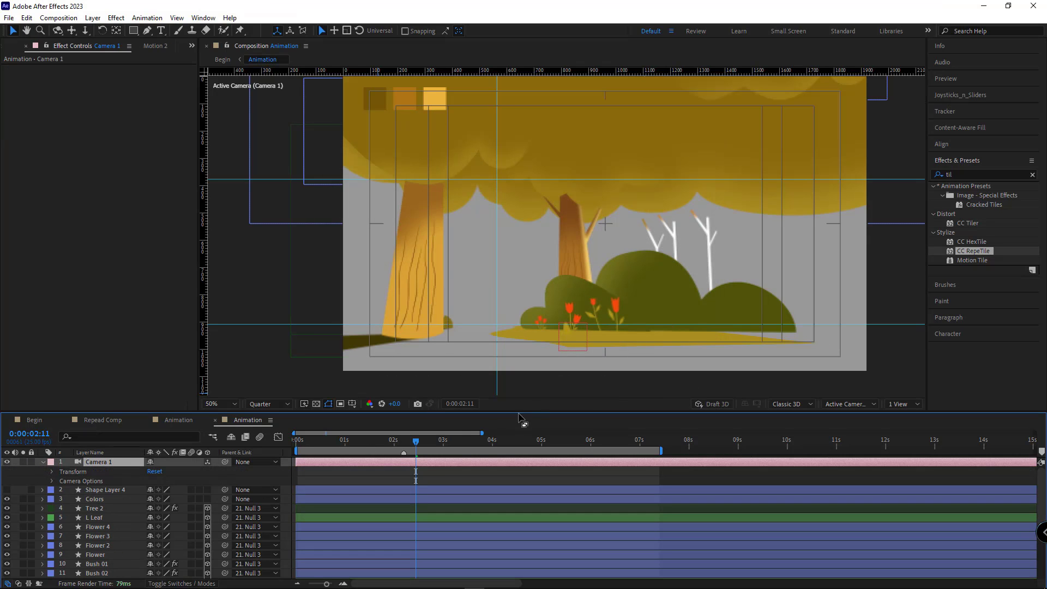
pyautogui.moveTo(410, 441); pyautogui.dragTo(404, 448)
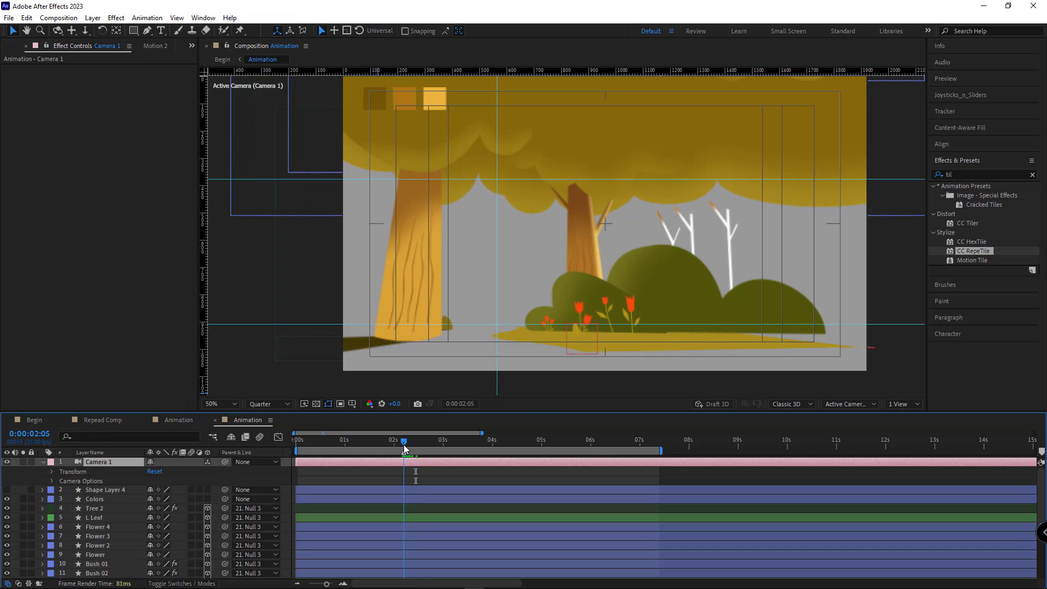
pyautogui.click(52, 480)
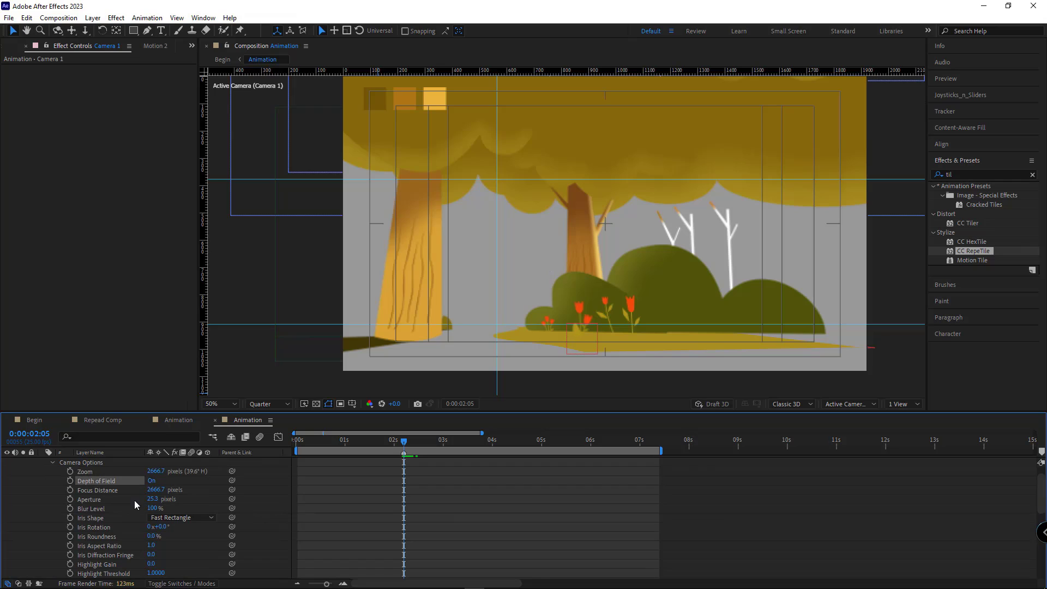
# - Set the preview resolution to Full and Camera 1's Aperture to 450 pixels
pyautogui.click(269, 404)
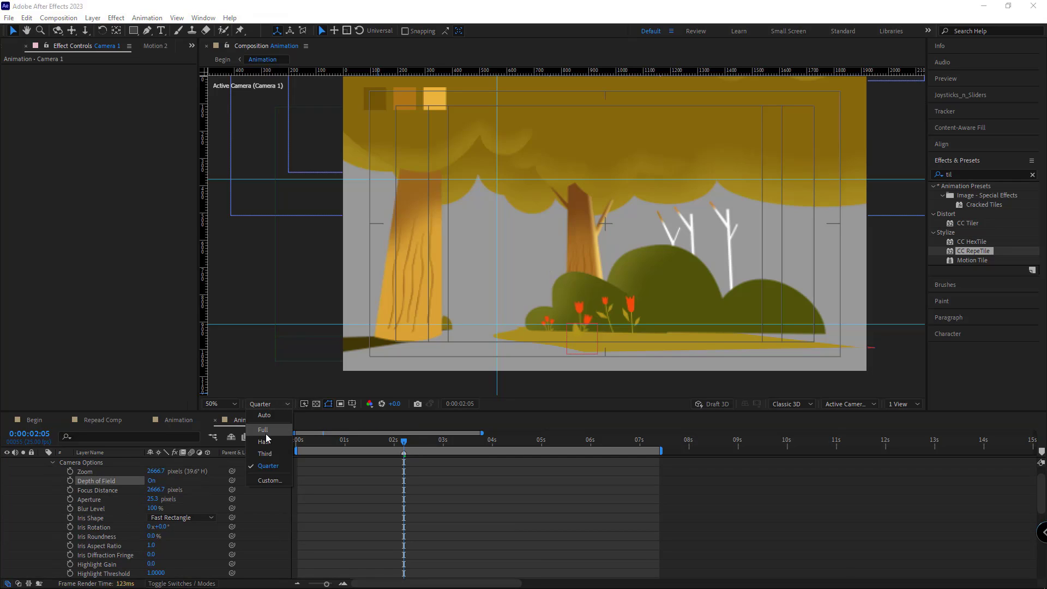
pyautogui.click(265, 430)
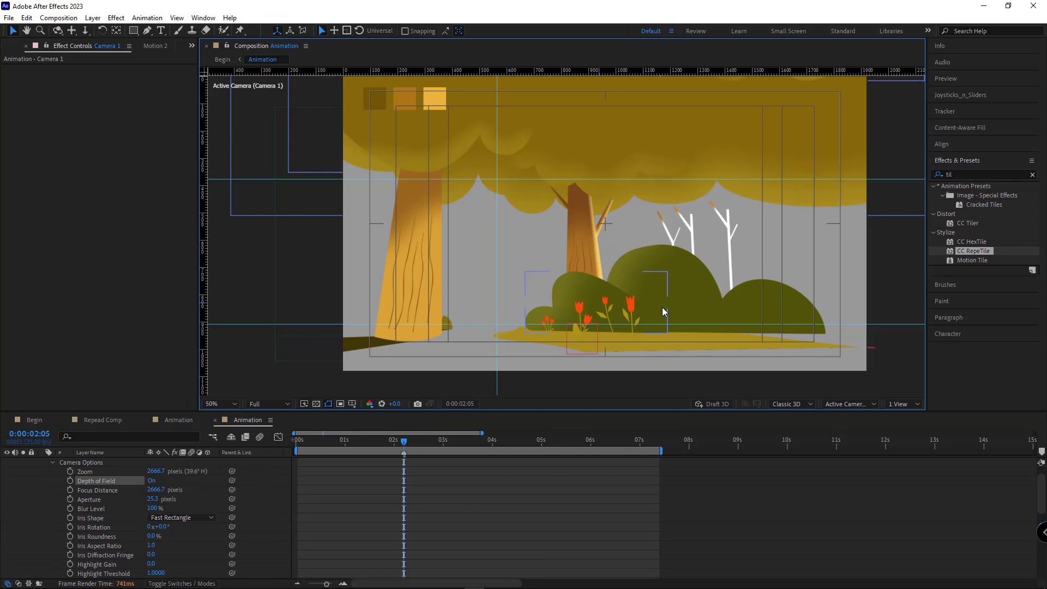
pyautogui.click(30, 508)
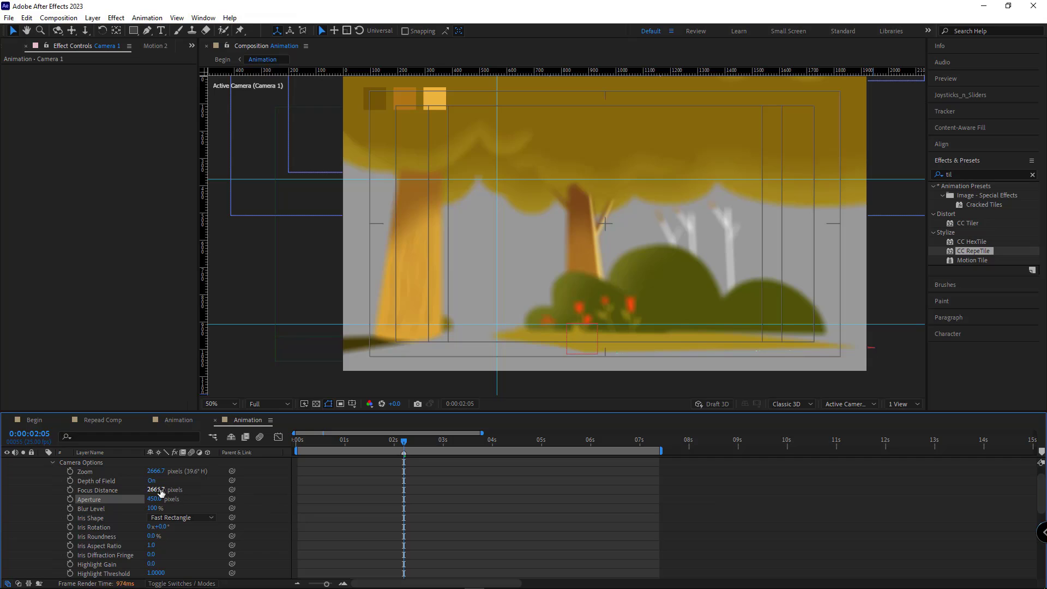
# - Raise Camera 1's Focus Distance to 3055.7 pixels and locate Bush 02 in the Top view
pyautogui.moveTo(140, 488); pyautogui.dragTo(254, 495)
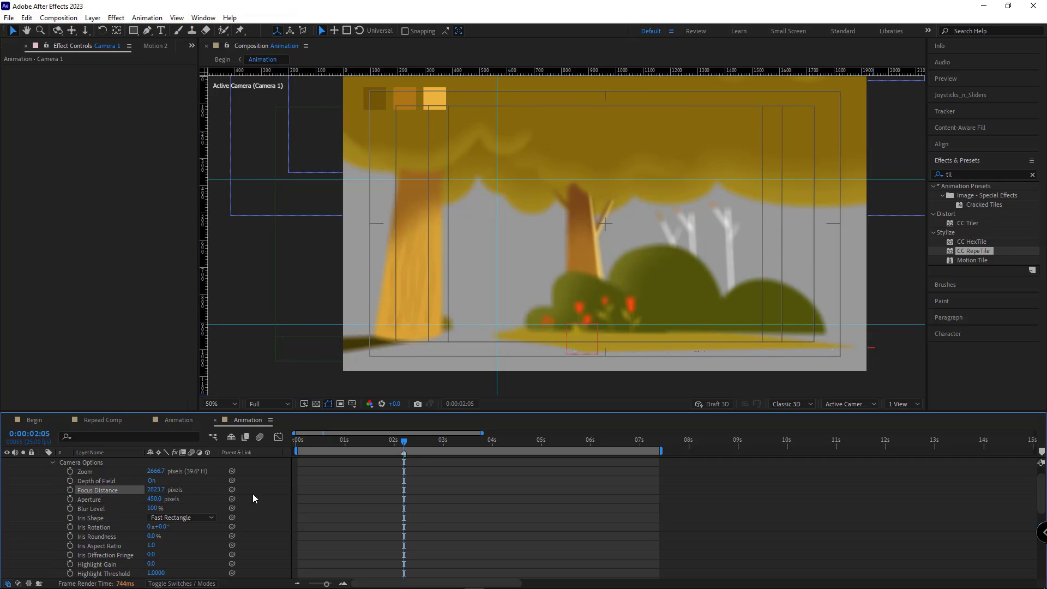
pyautogui.click(848, 408)
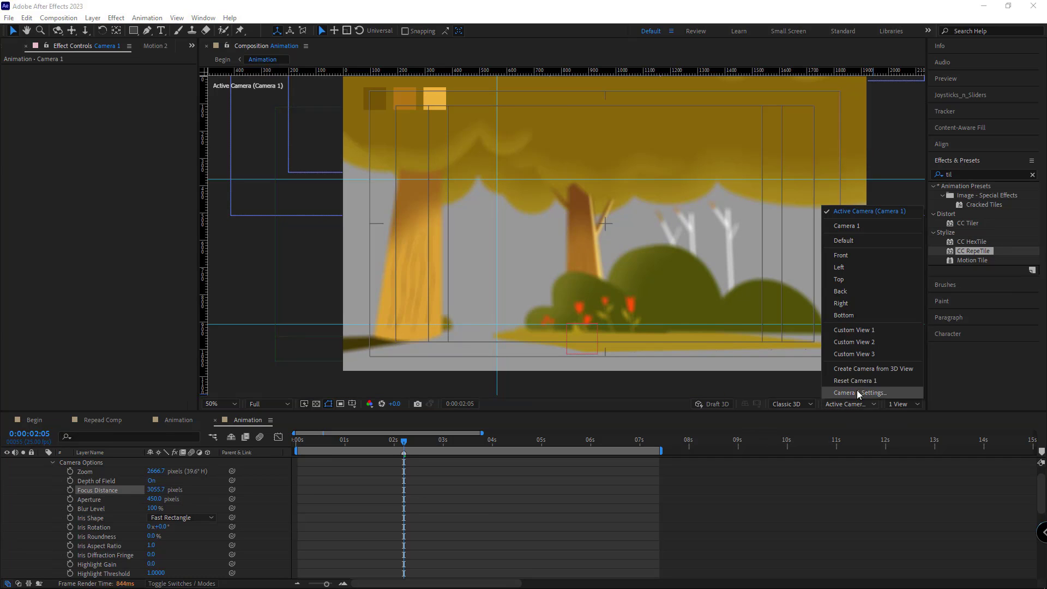
pyautogui.click(850, 280)
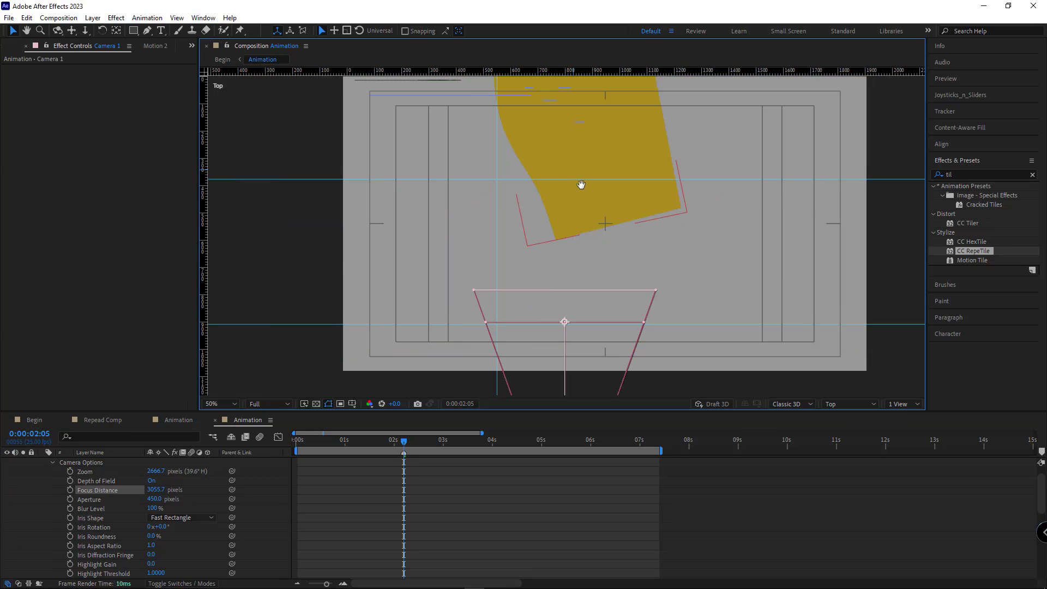
pyautogui.moveTo(573, 169); pyautogui.dragTo(588, 255)
pyautogui.scroll(-7, 109, 510)
pyautogui.click(98, 481)
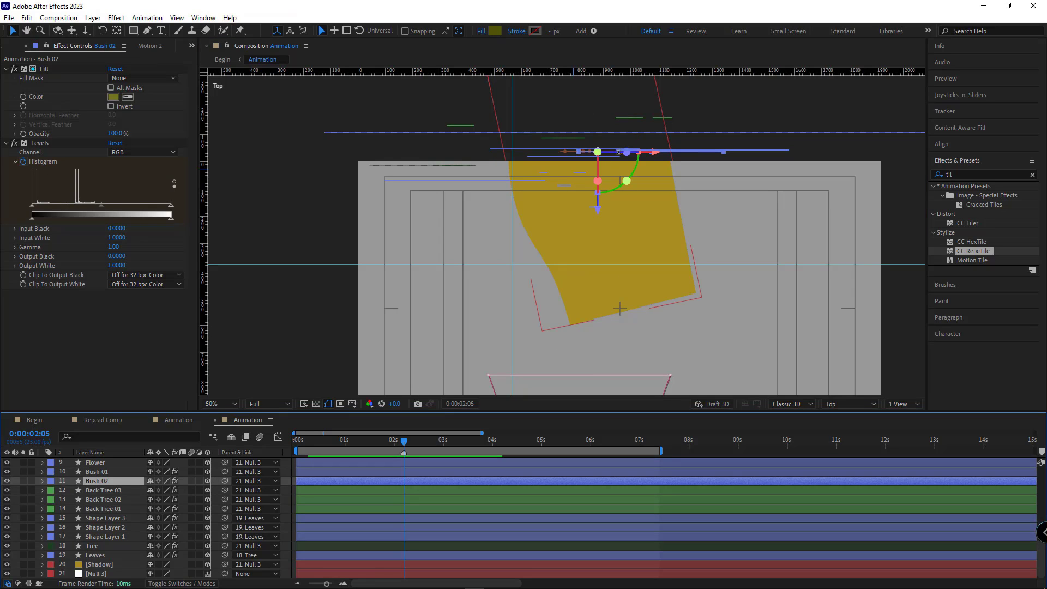
# - Increase Camera 1's Focus Distance to 5768.7 pixels, placing the focus plane on Bush 02
pyautogui.scroll(7, 158, 510)
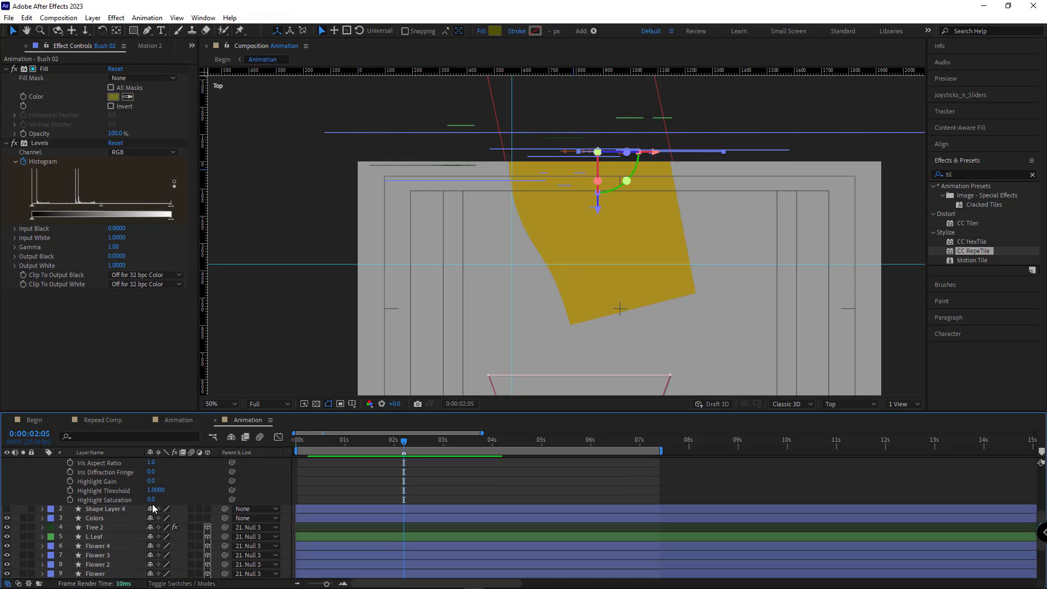
pyautogui.moveTo(179, 508); pyautogui.dragTo(374, 496)
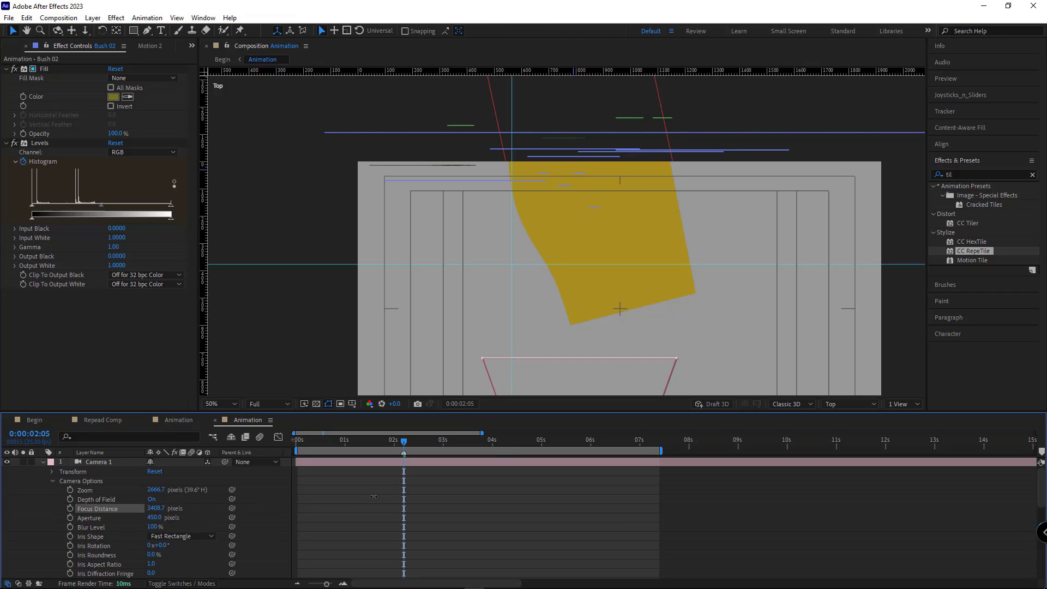
pyautogui.moveTo(156, 508); pyautogui.dragTo(365, 500)
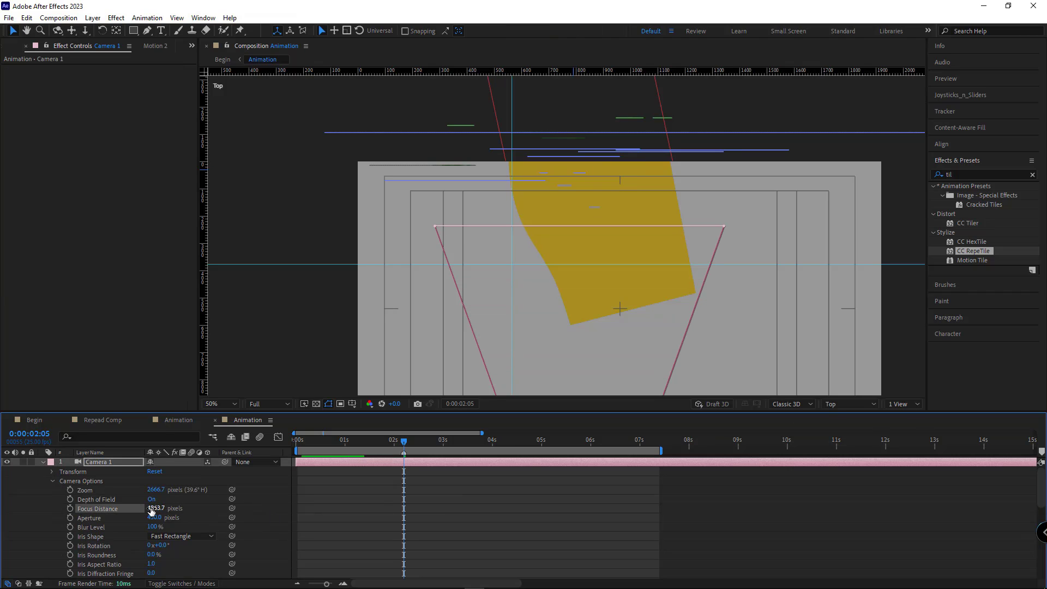
pyautogui.moveTo(151, 509); pyautogui.dragTo(506, 482)
pyautogui.moveTo(581, 467); pyautogui.dragTo(597, 464)
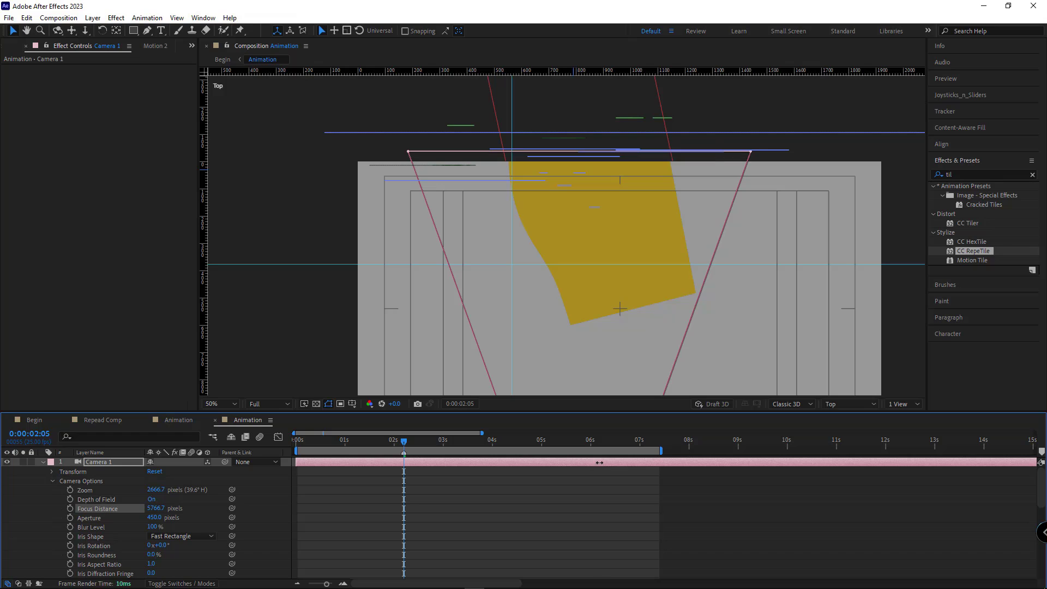
# - Return to the Active Camera (Camera 1) view and inspect the focus on the trees and bushes
pyautogui.click(853, 402)
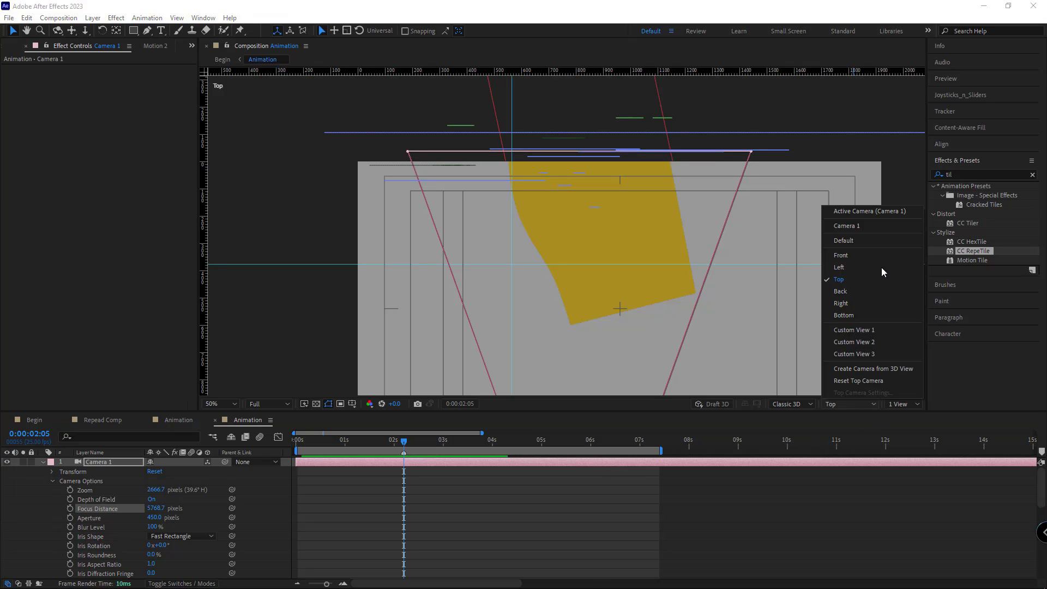
pyautogui.click(871, 212)
pyautogui.press('h')
pyautogui.moveTo(698, 278); pyautogui.dragTo(703, 221)
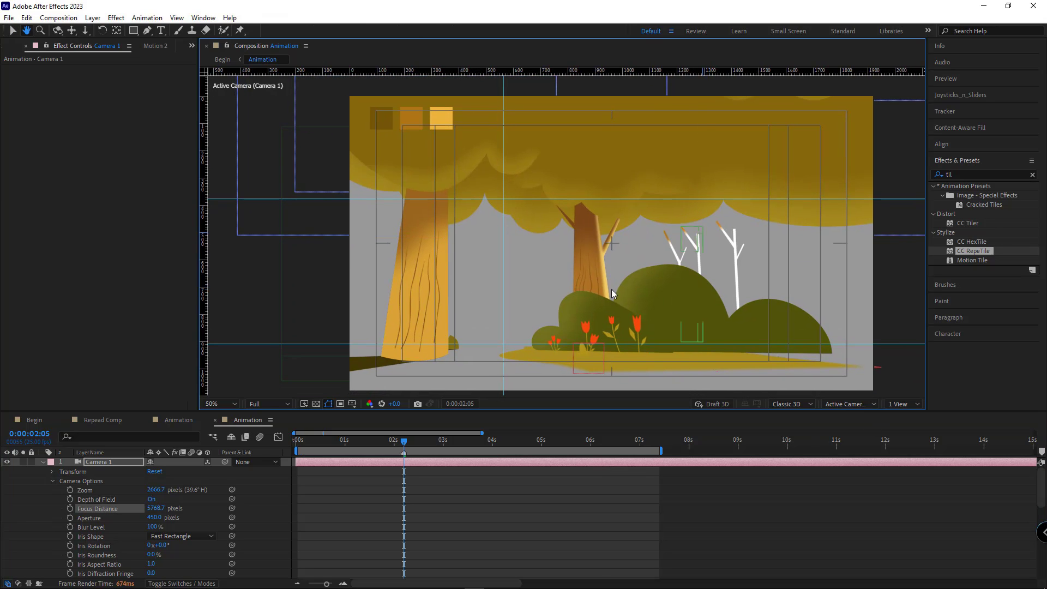
pyautogui.moveTo(669, 287); pyautogui.dragTo(658, 282)
pyautogui.press('v')
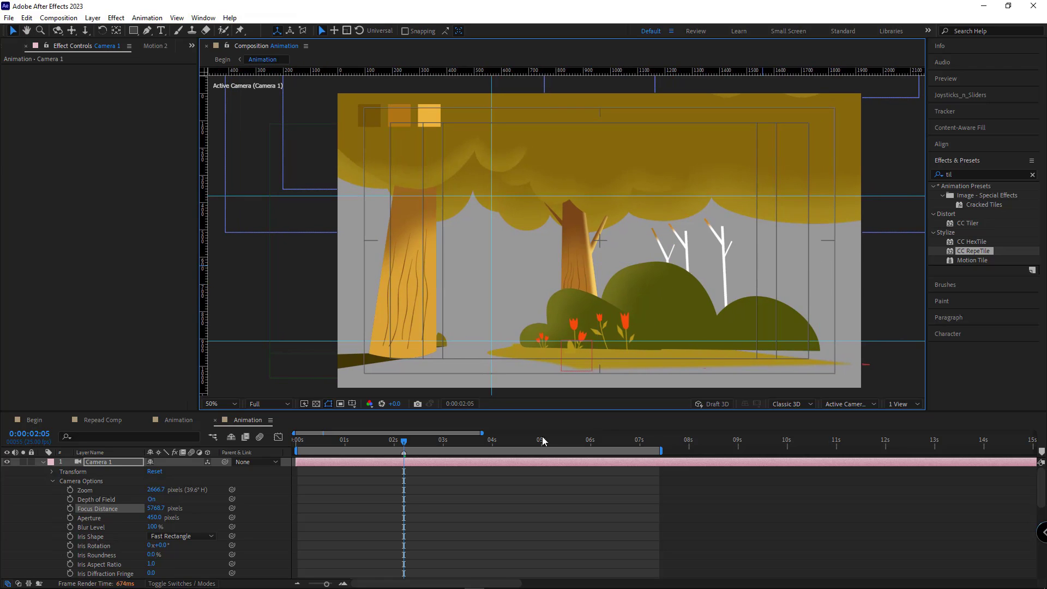
# - Collapse Camera 1, scrub the Animation precomp, and check the depth-of-field blur in the Begin composition at 0:00:06:15
pyautogui.click(43, 463)
pyautogui.click(562, 442)
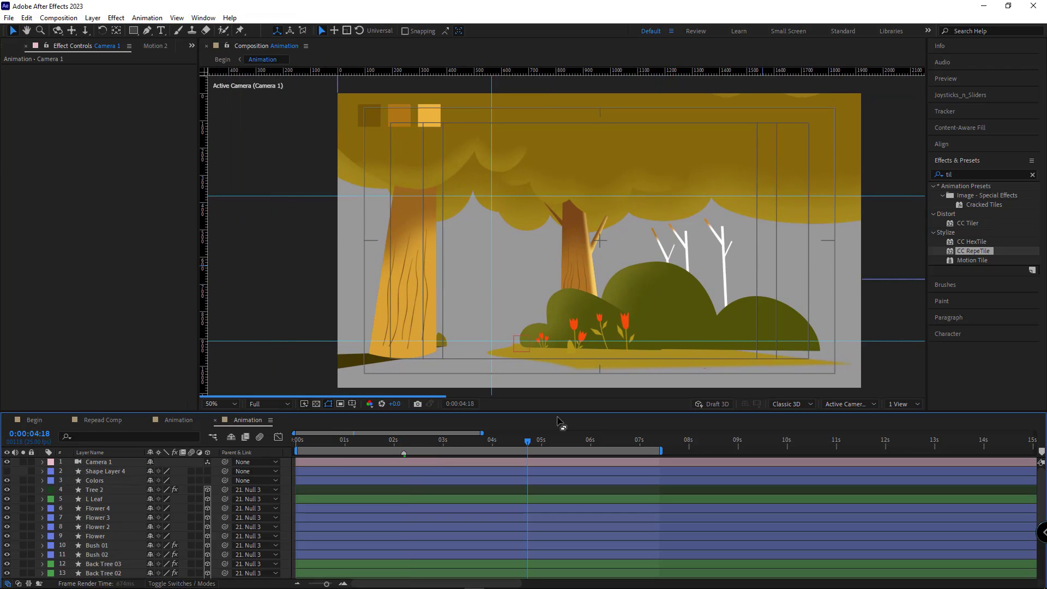
pyautogui.moveTo(598, 444); pyautogui.dragTo(317, 449)
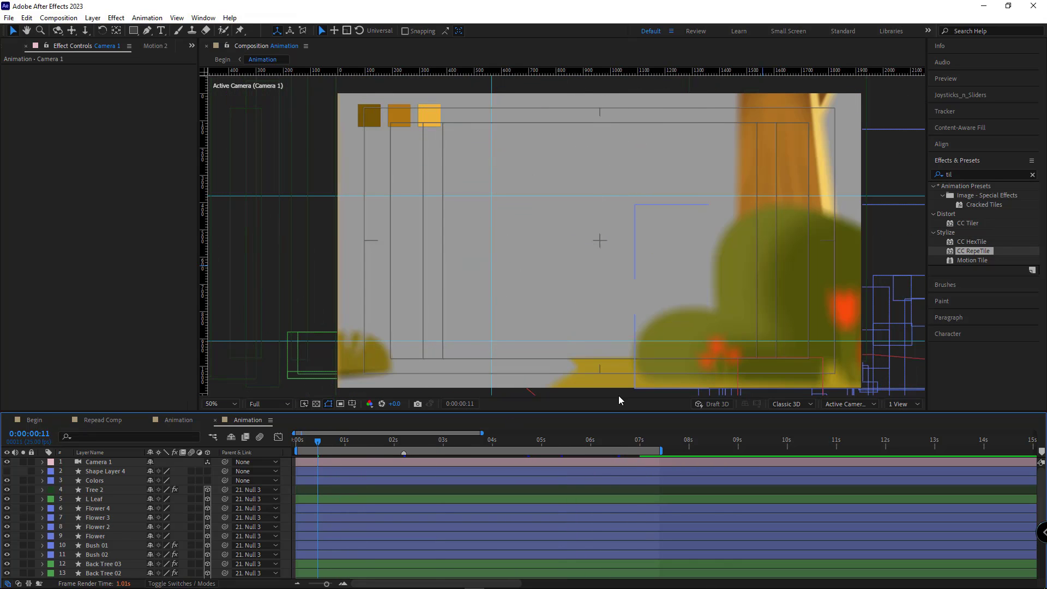
pyautogui.click(35, 420)
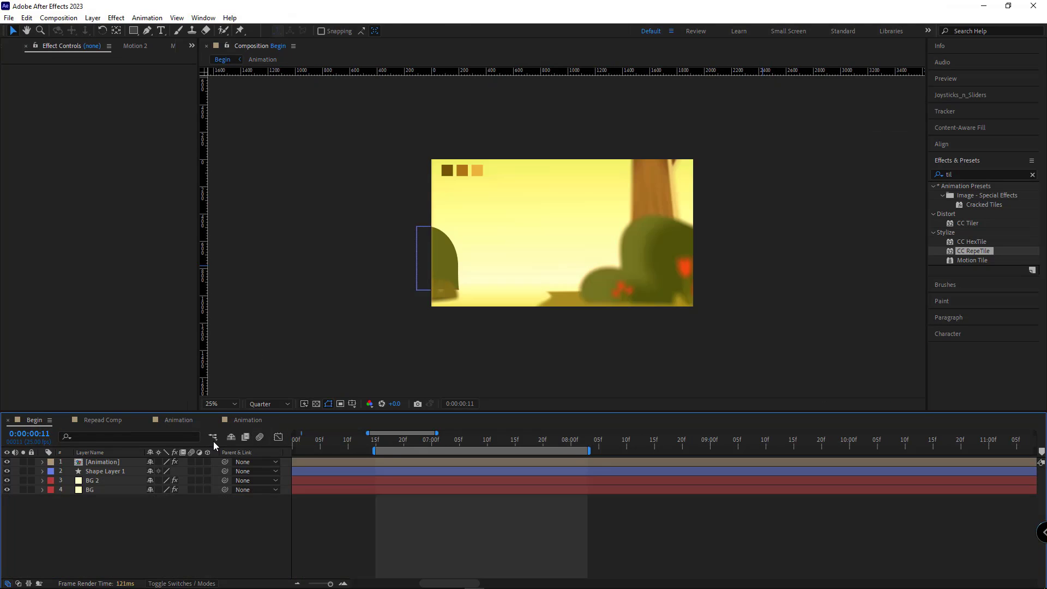
pyautogui.click(375, 443)
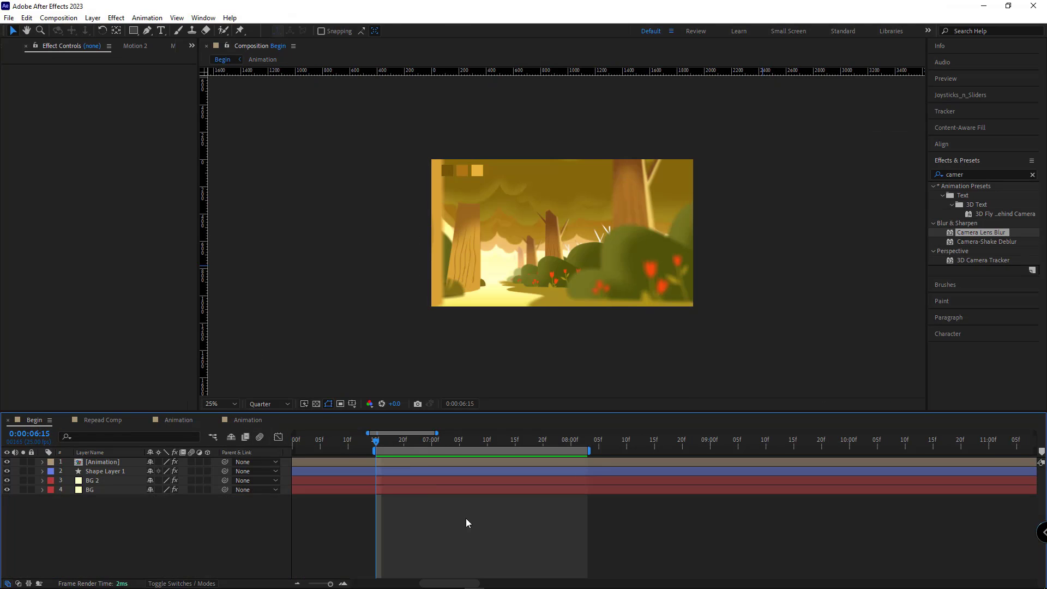